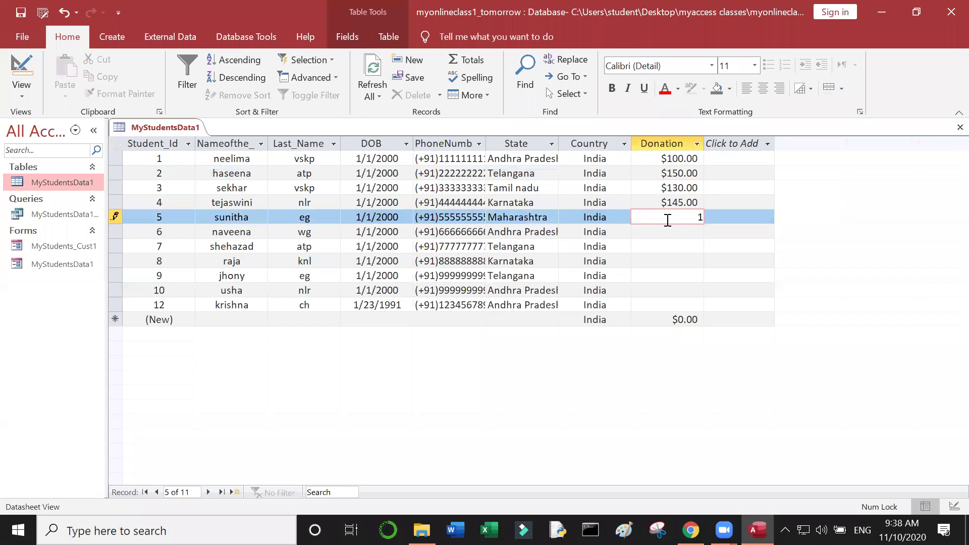
Enter donations of 200, 400, 250 and 500 for the records with Student_Id 5, 6, 7 and 8.
text(00)
click(668, 228)
text(400)
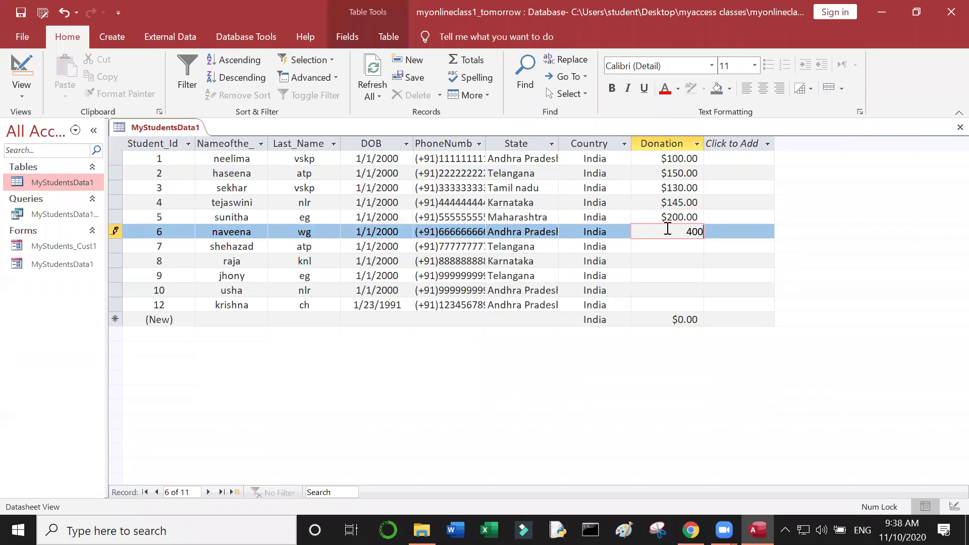
click(670, 249)
text(250)
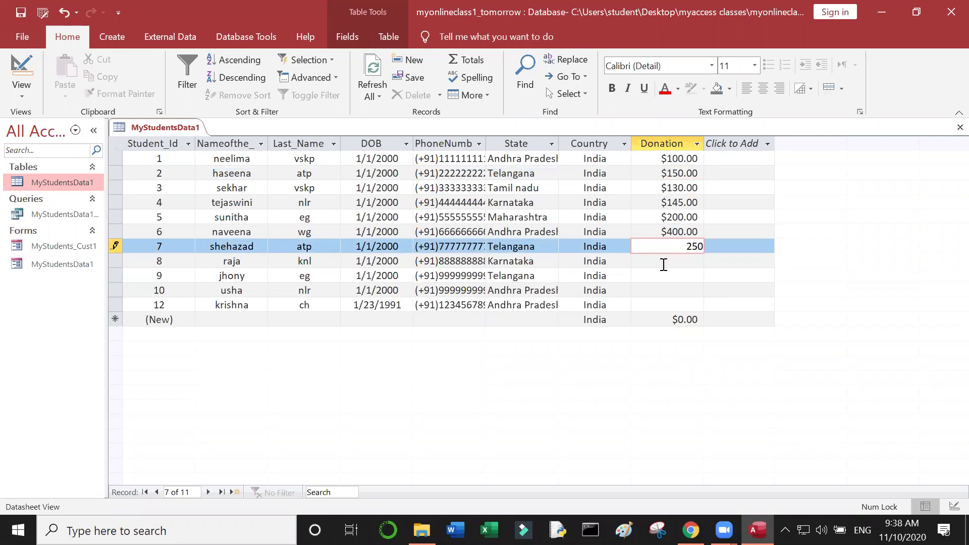
click(664, 262)
text(500)
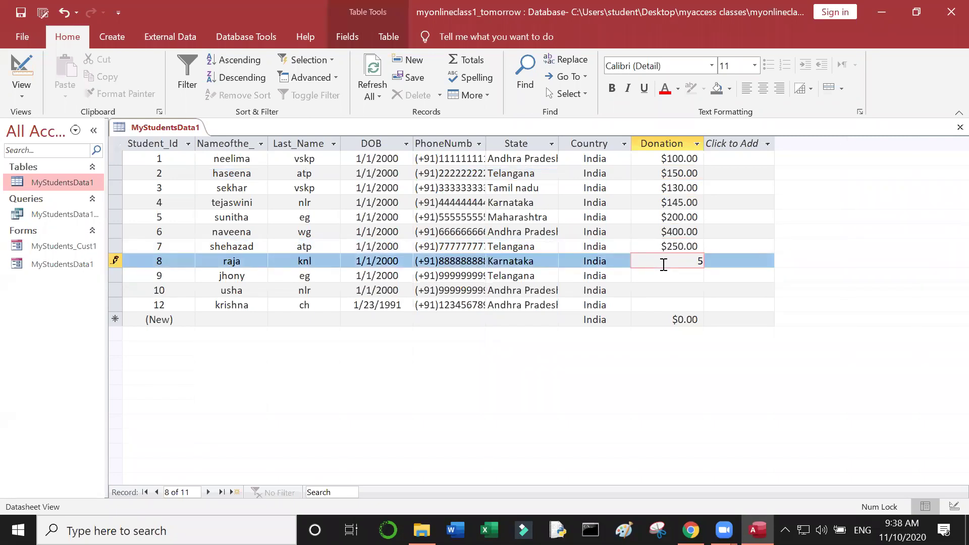
Enter donations of 300, 320 and 450 for the records with Student_Id 9, 10 and 12.
click(660, 274)
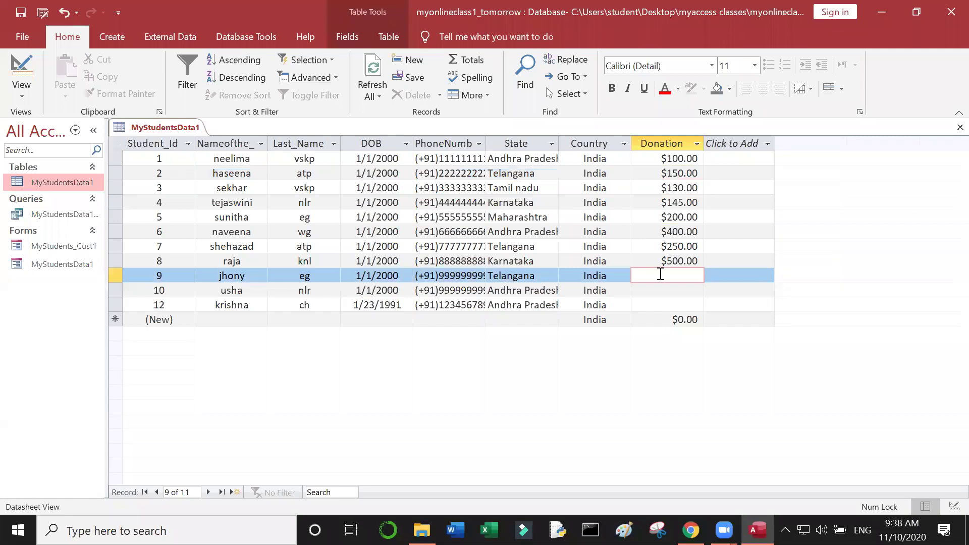
text(300)
click(663, 288)
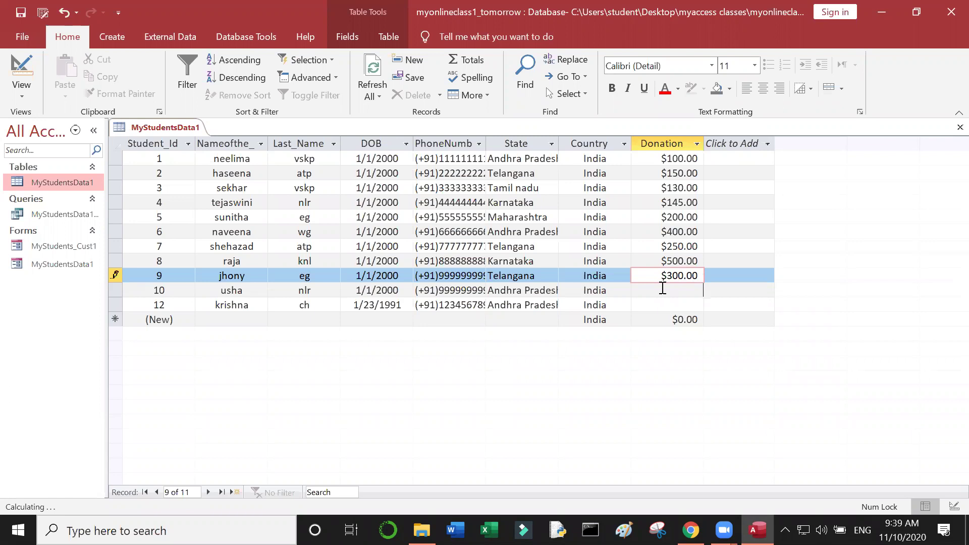
text(320)
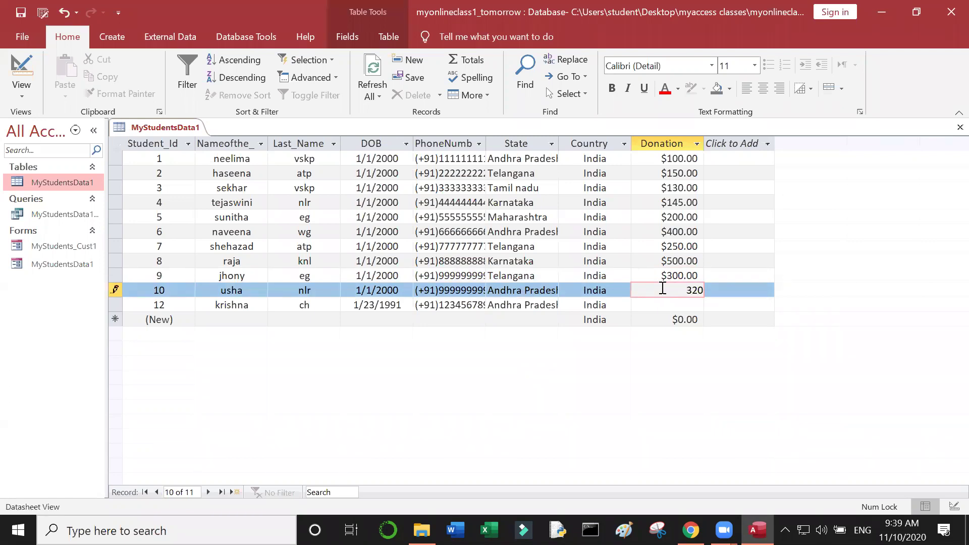
click(686, 306)
text(45)
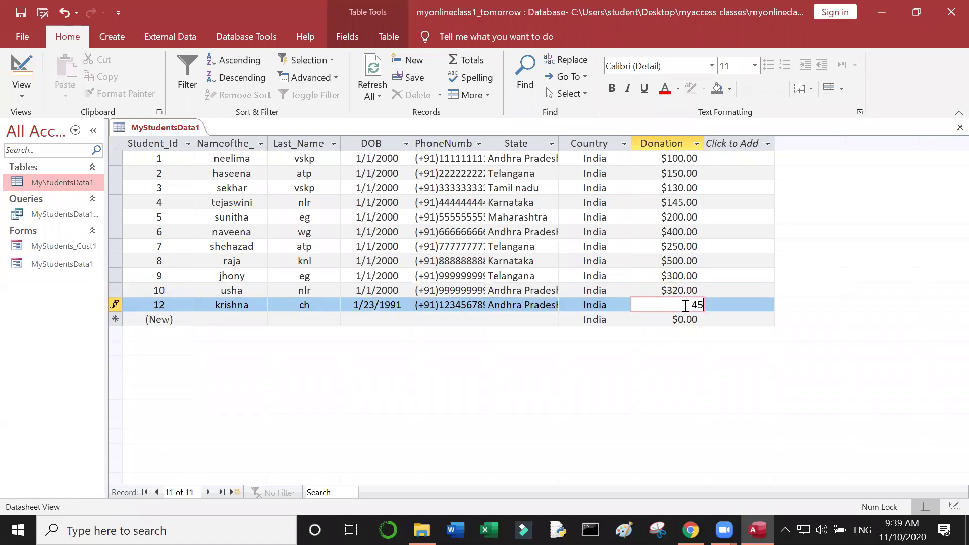
text(0)
click(736, 259)
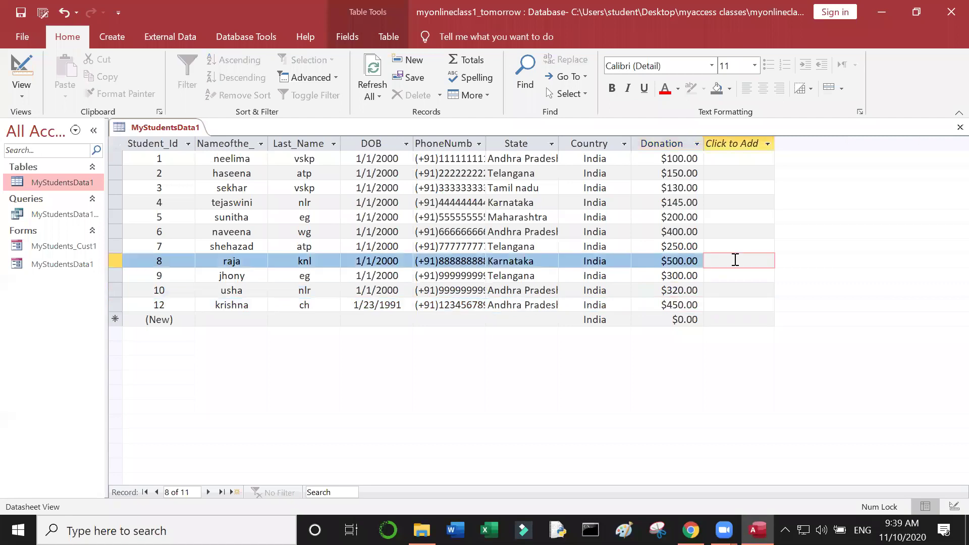
click(476, 203)
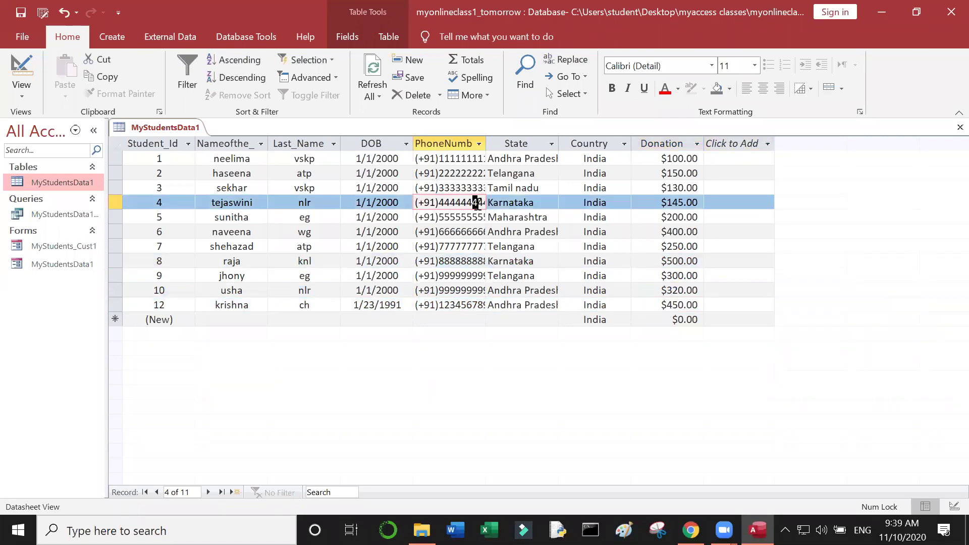
Open the MyStudentsData1 query, view its SQL statement and switch it to Design View.
double_click(58, 218)
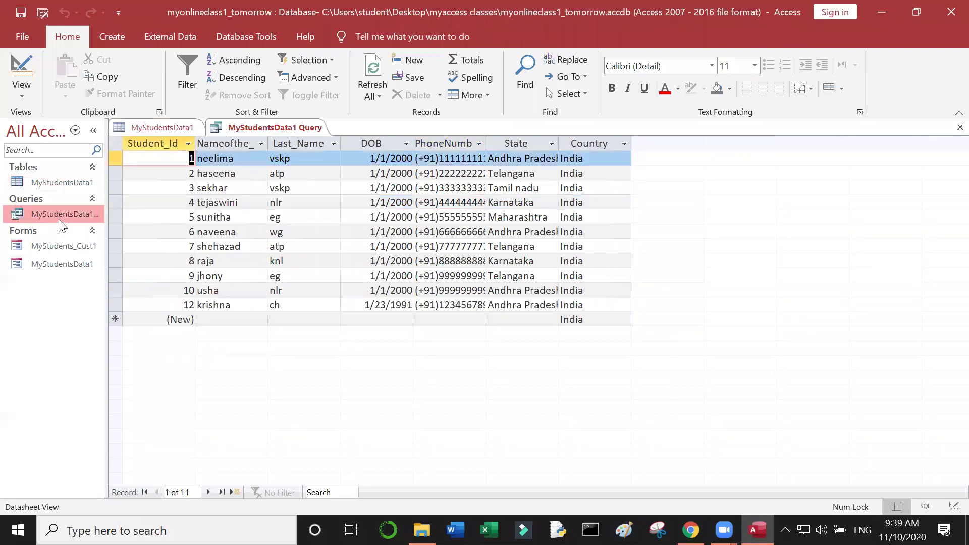
click(11, 95)
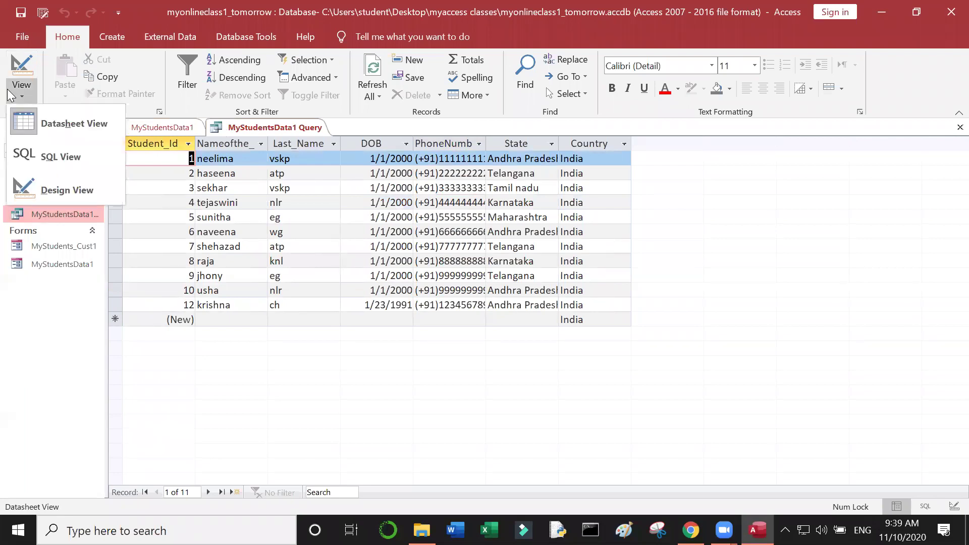
click(63, 158)
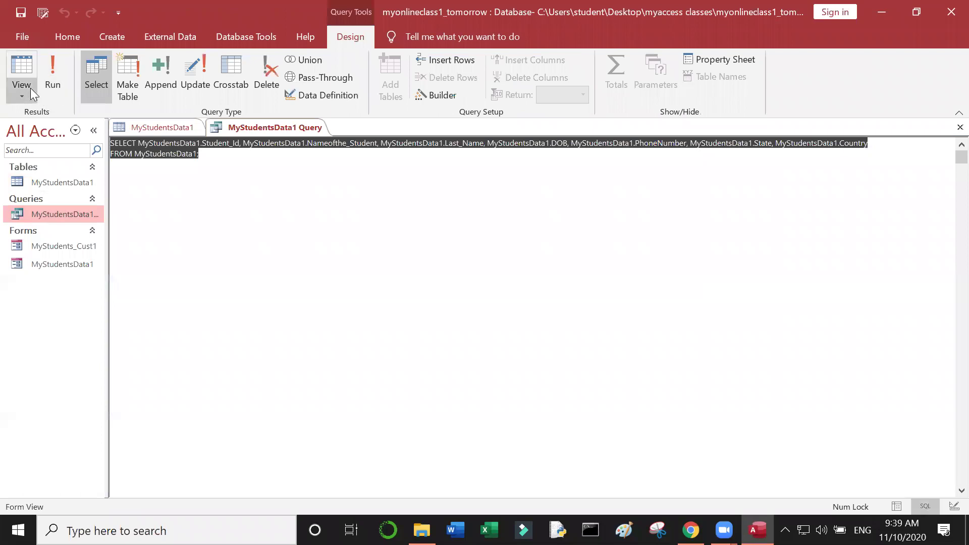
click(21, 92)
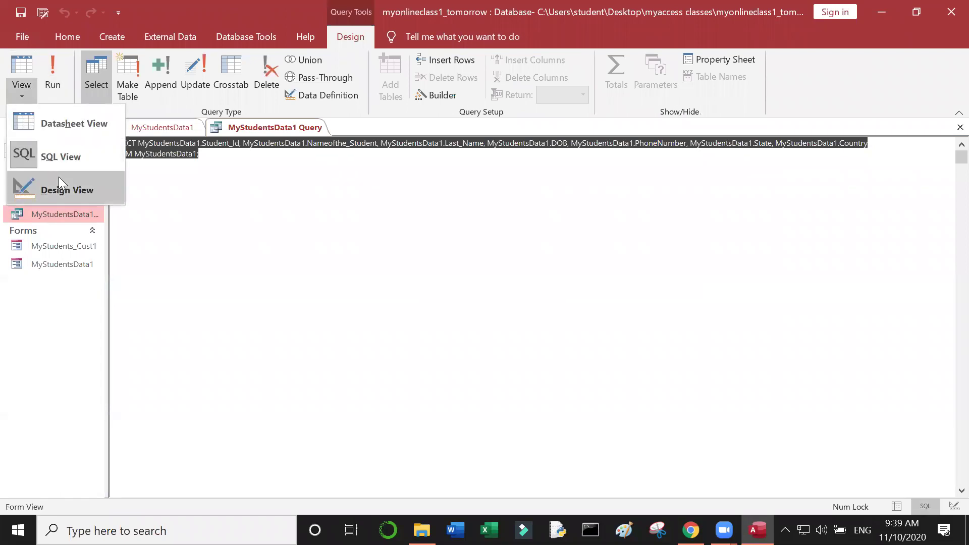
click(58, 177)
Add the Donation field from MyStudentsData1 to the query grid in the empty column after Country.
click(733, 382)
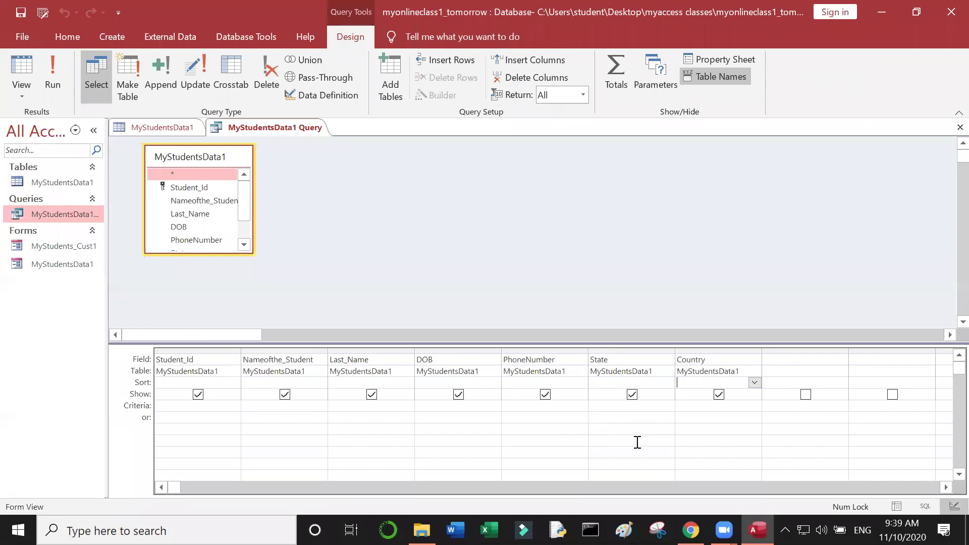
click(791, 373)
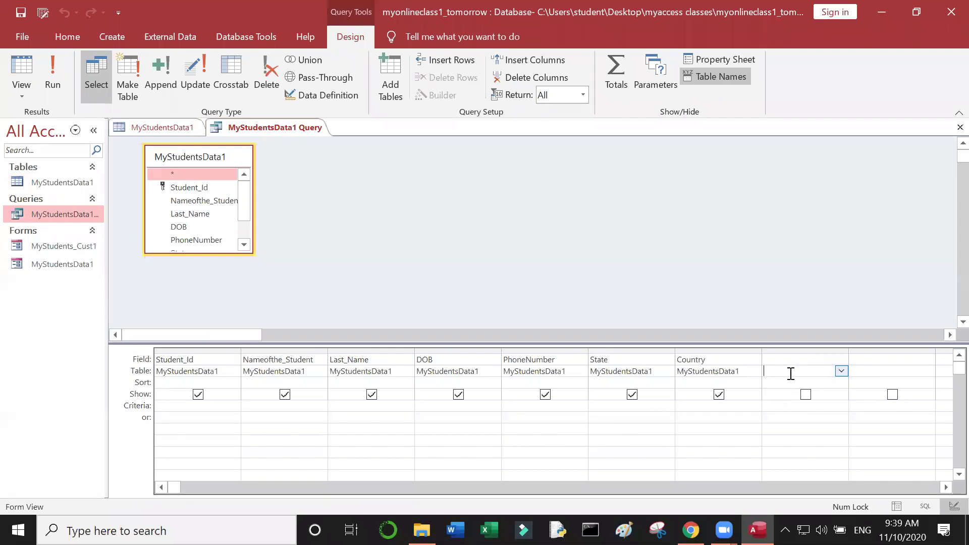
click(841, 371)
click(841, 372)
click(841, 372)
click(817, 358)
click(841, 359)
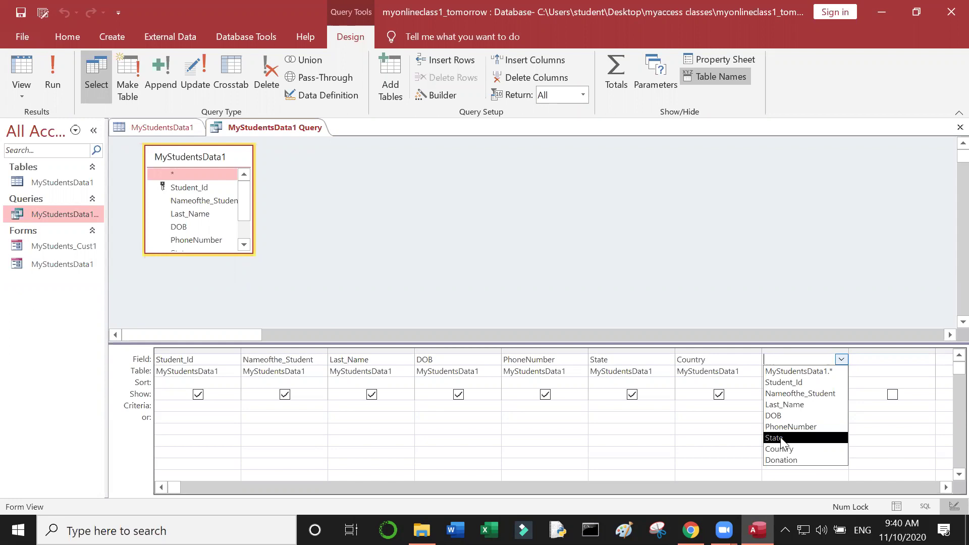
click(782, 460)
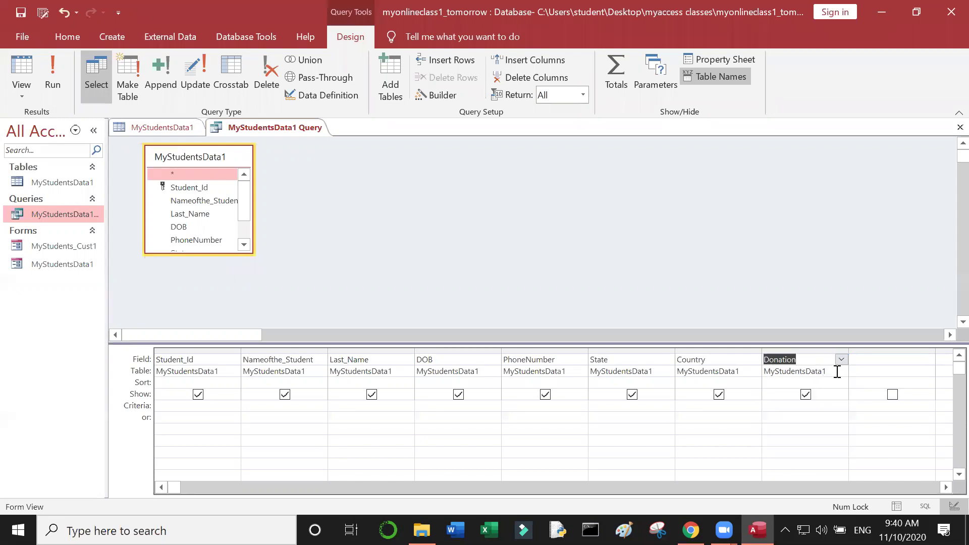
click(837, 372)
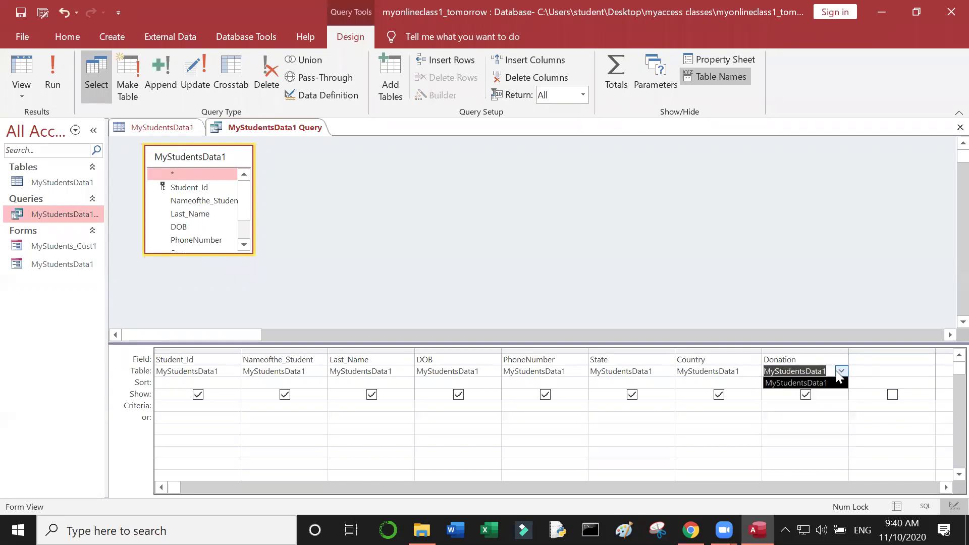
Set the Donation criterion to >=300 and run the query.
click(831, 411)
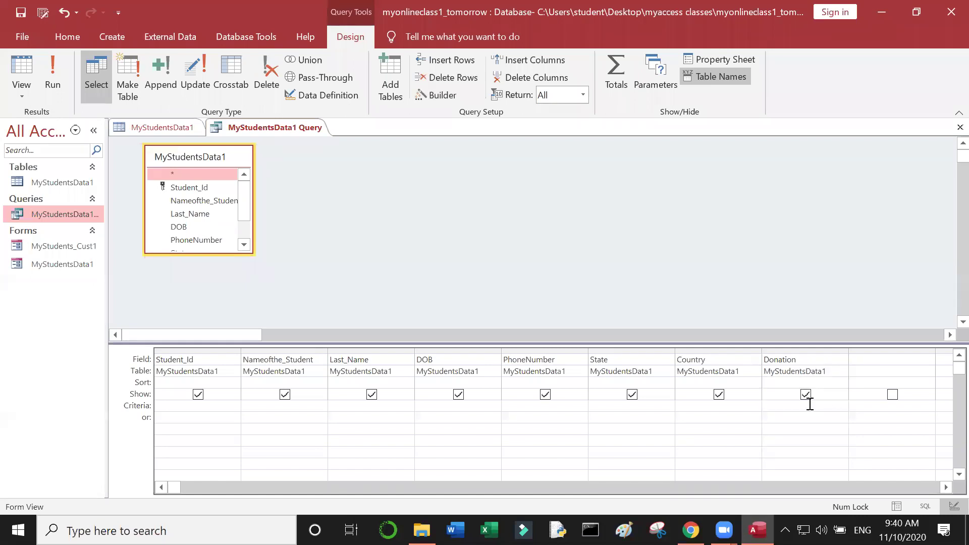
text(>=300)
click(50, 57)
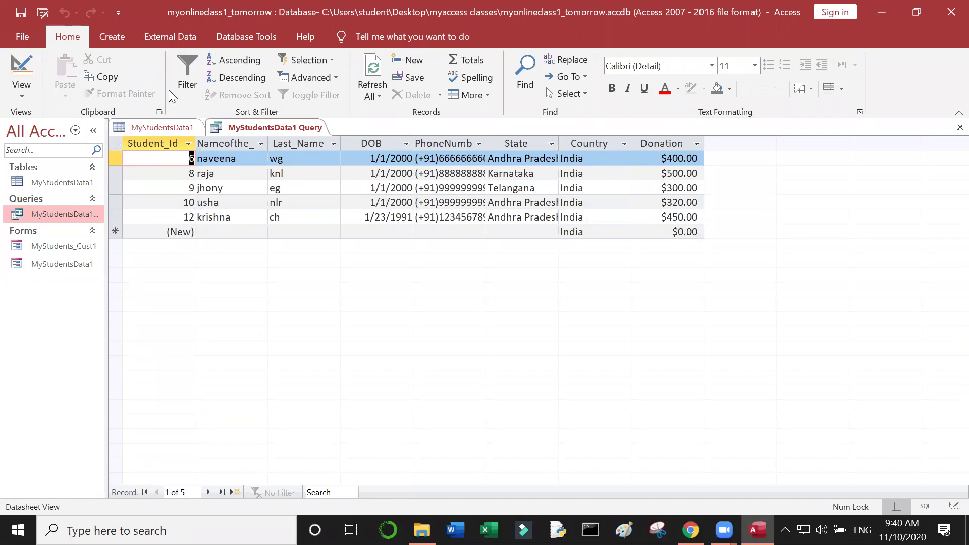
Return the query to Design View and open the Expression Builder for the empty field after Donation.
right_click(248, 134)
click(286, 207)
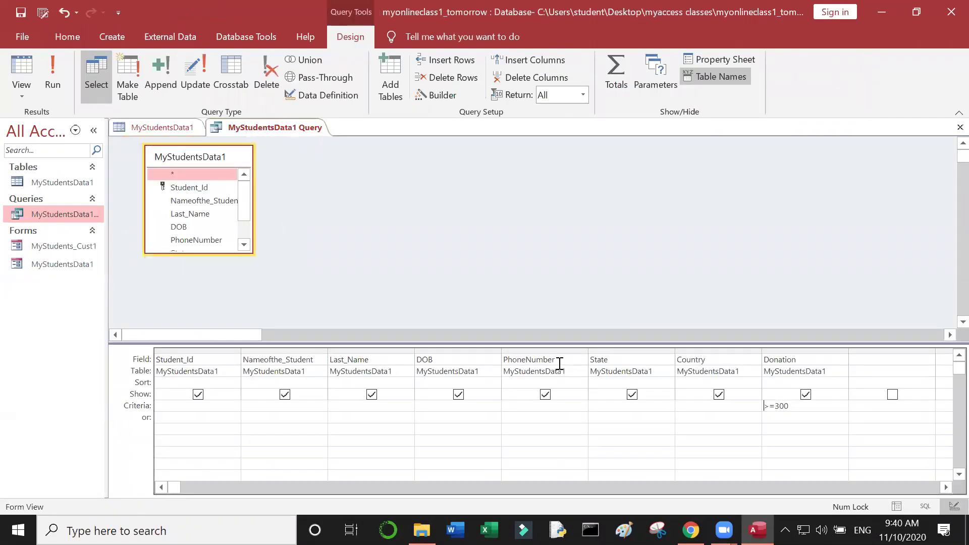
click(865, 360)
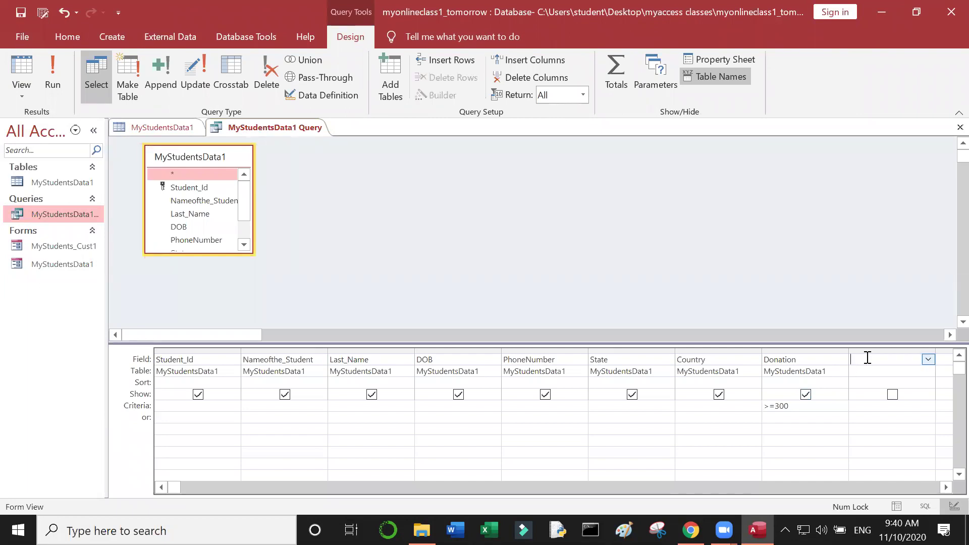
click(929, 360)
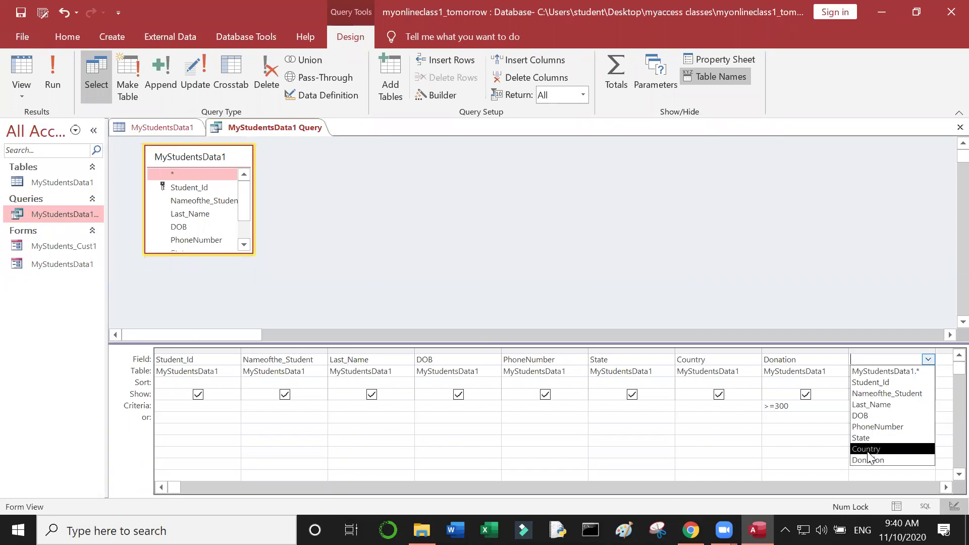
right_click(883, 361)
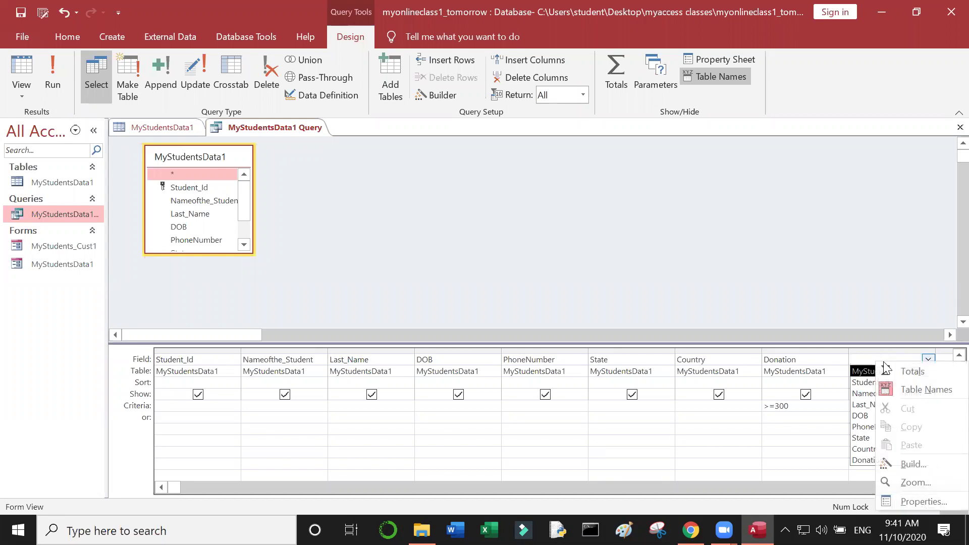
click(912, 465)
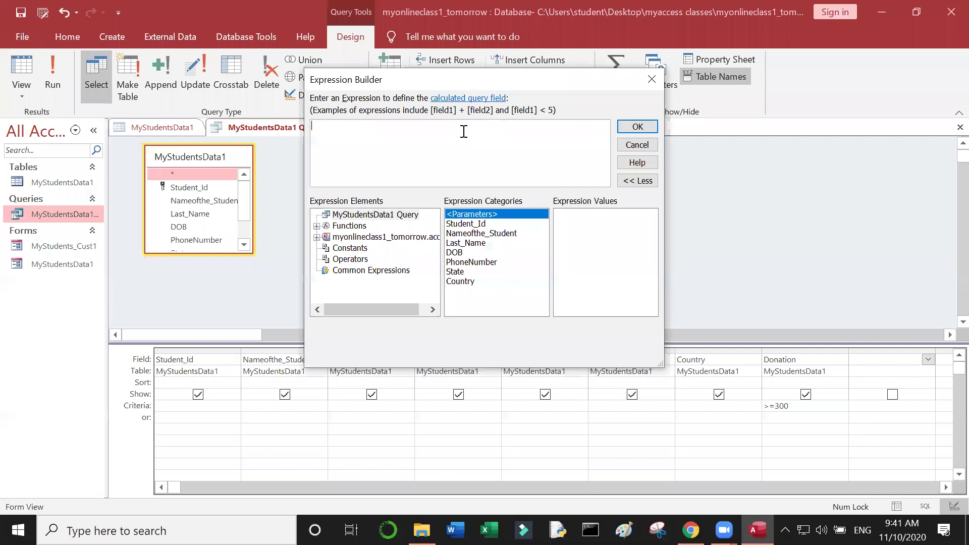
Define the calculated query field as GST:([Donation])*(10/100).
key(Caps_Lock)
text(GST)
text(:)
text(()
key(Caps_Lock)
text([)
text(D)
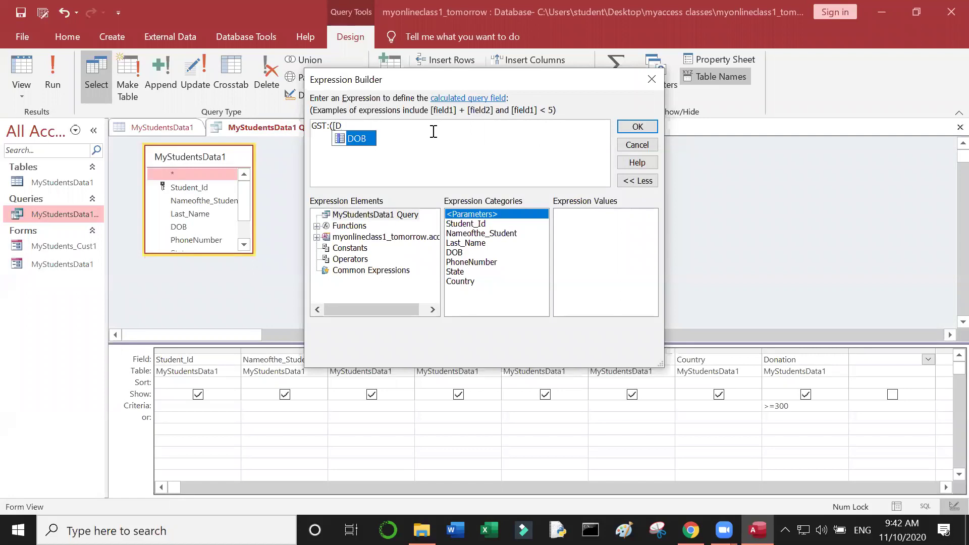
text(onation)
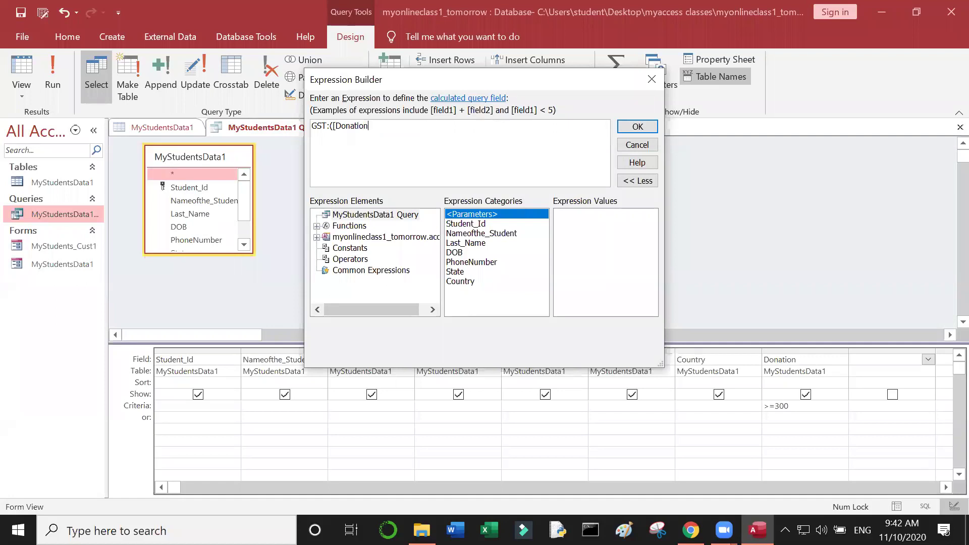
text(])*(10/100))
click(637, 127)
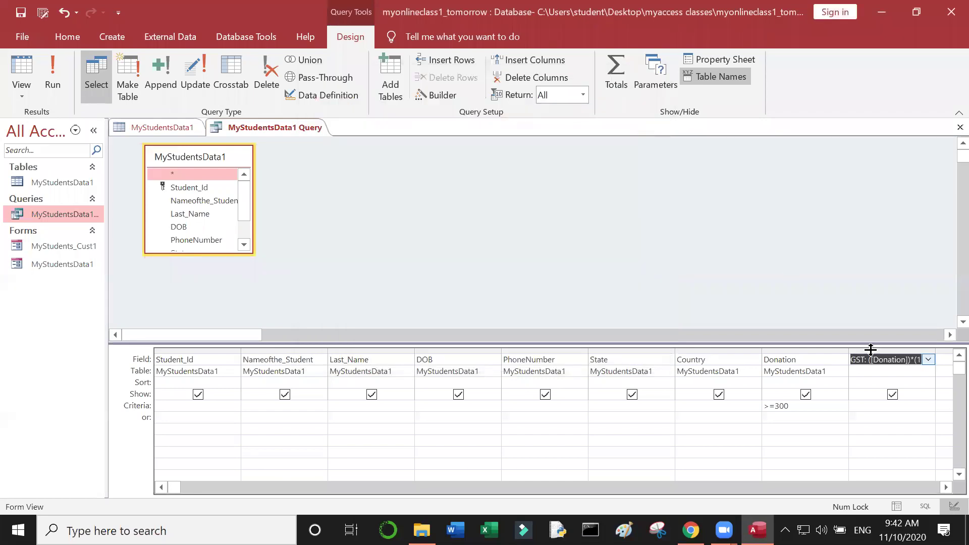
Assign MyStudentsData1 as the source table of the GST calculated field.
click(889, 372)
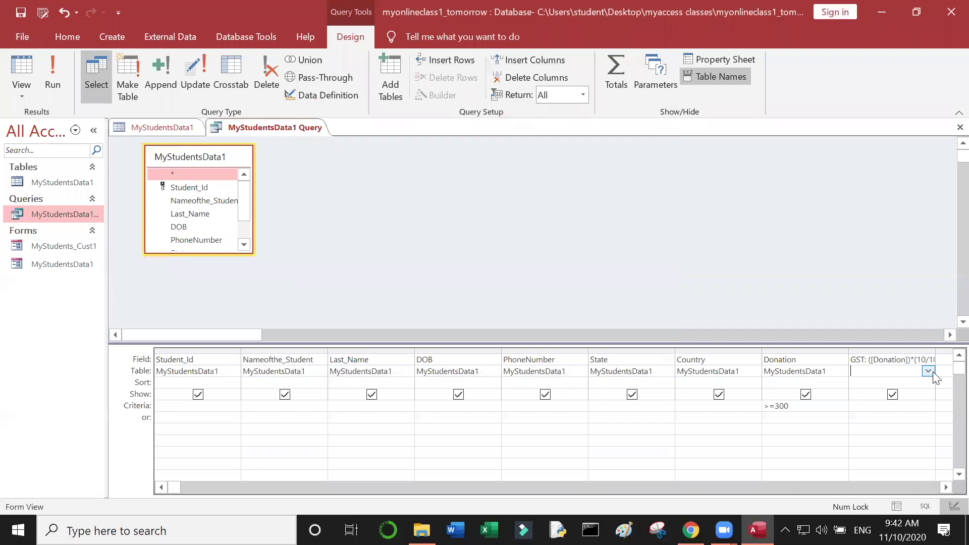
click(931, 372)
click(926, 383)
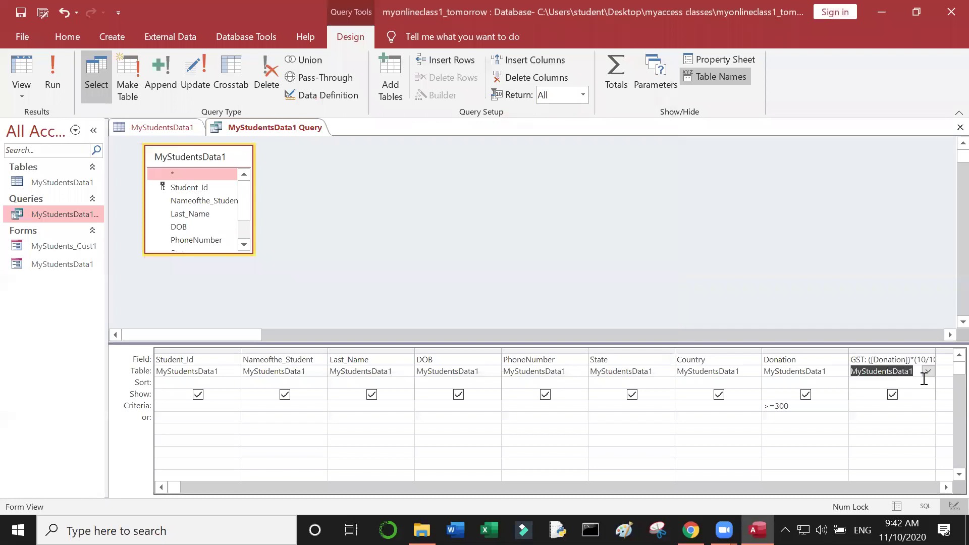
click(863, 402)
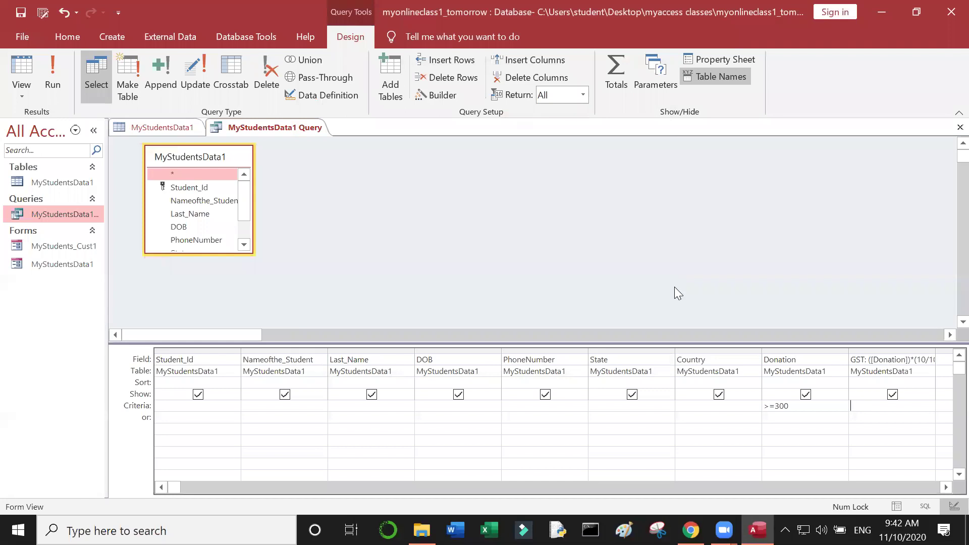
Try to run the query with the GST calculated field.
click(49, 66)
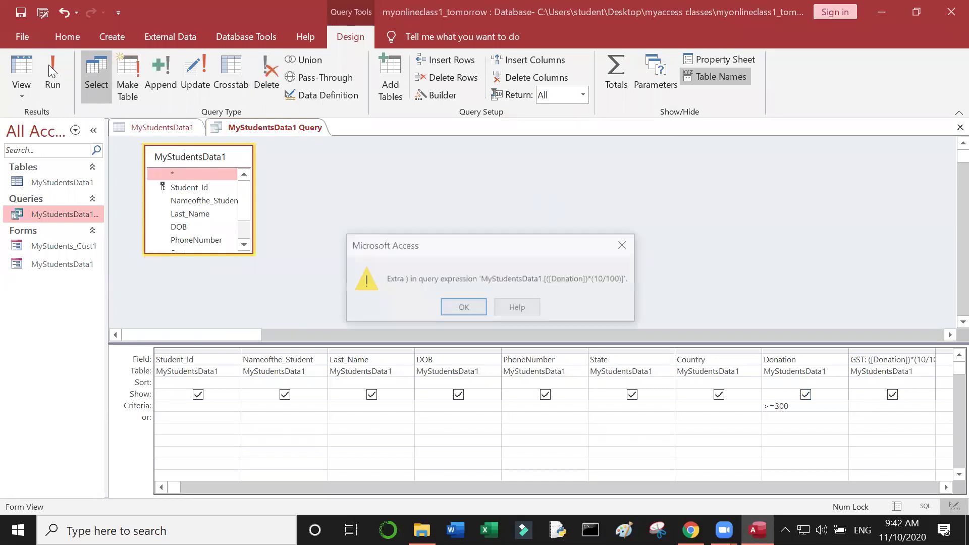
click(463, 308)
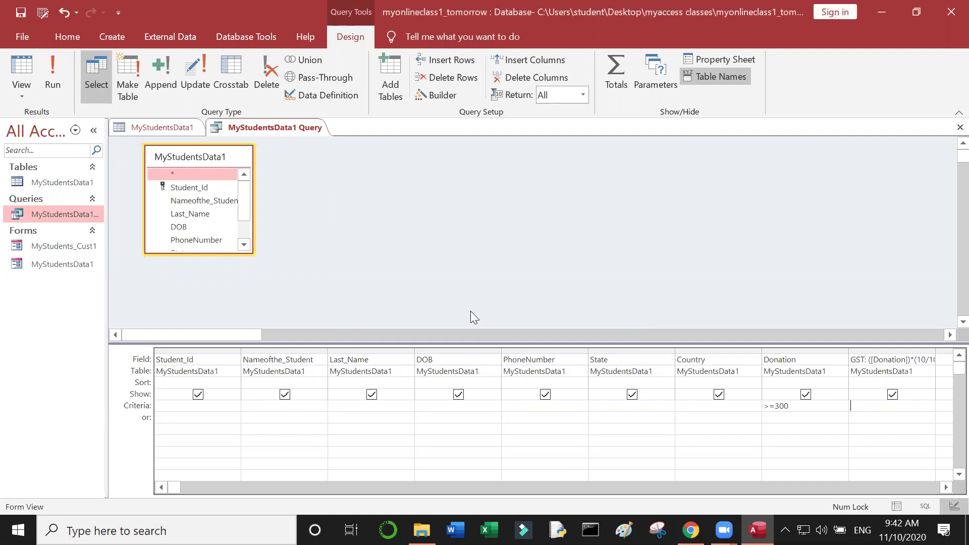
click(59, 73)
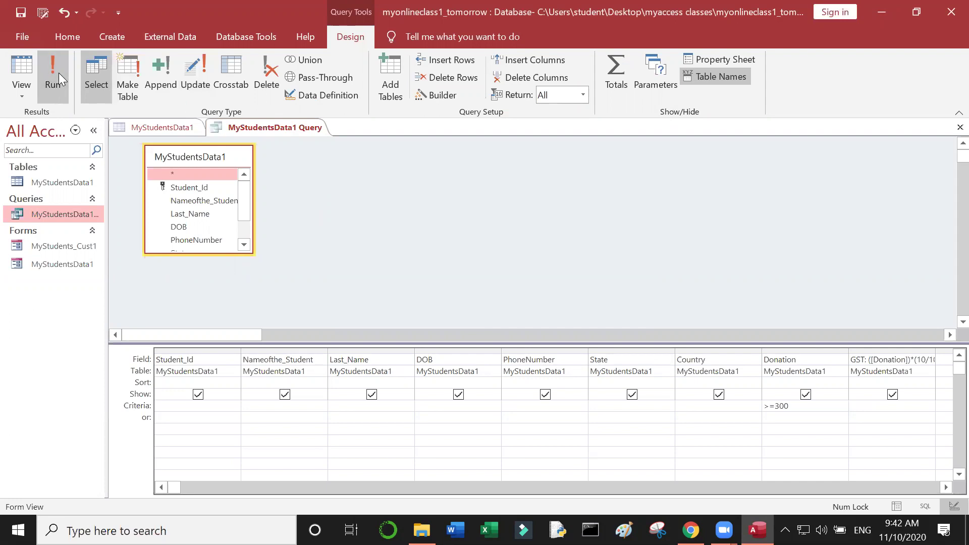
click(456, 307)
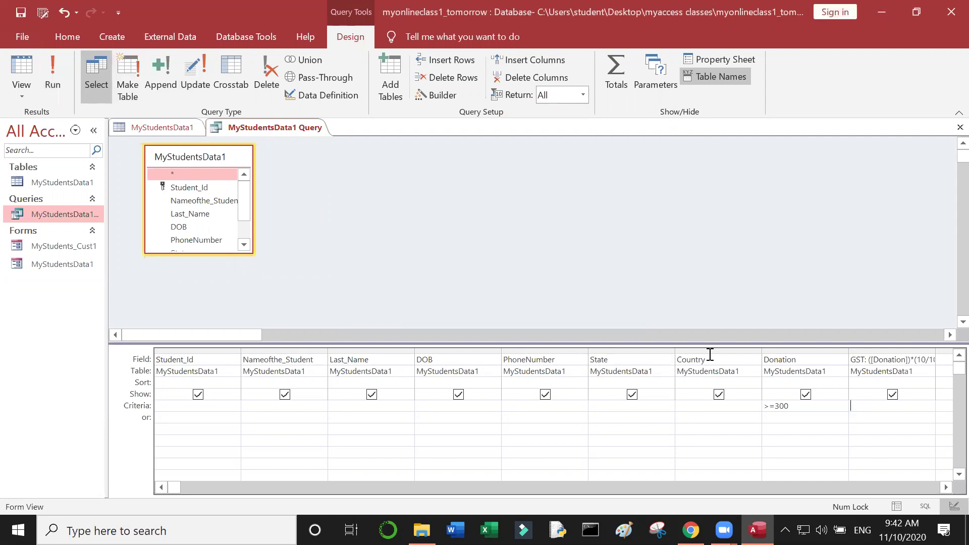
Clear the source table of the GST calculated field and run the query.
click(928, 371)
click(929, 371)
click(932, 374)
key(Delete)
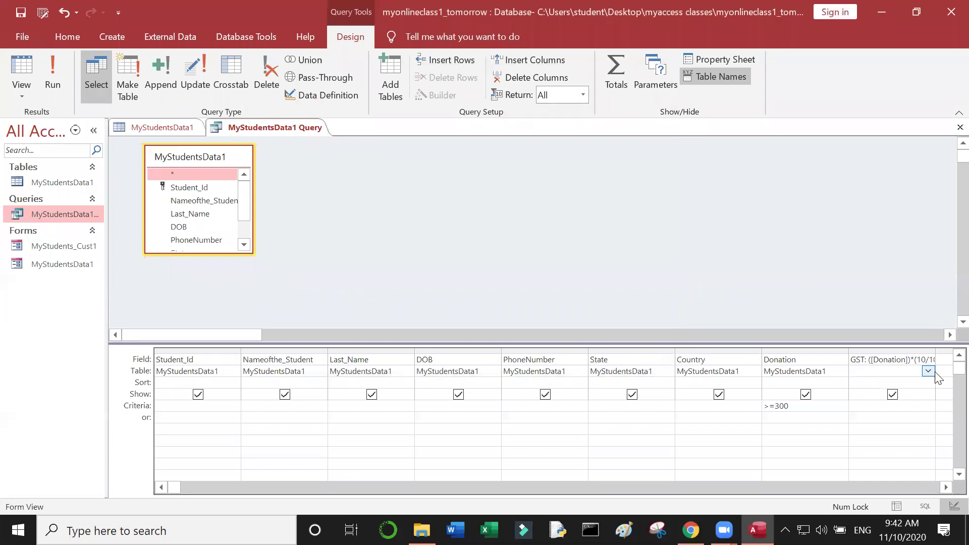
click(54, 85)
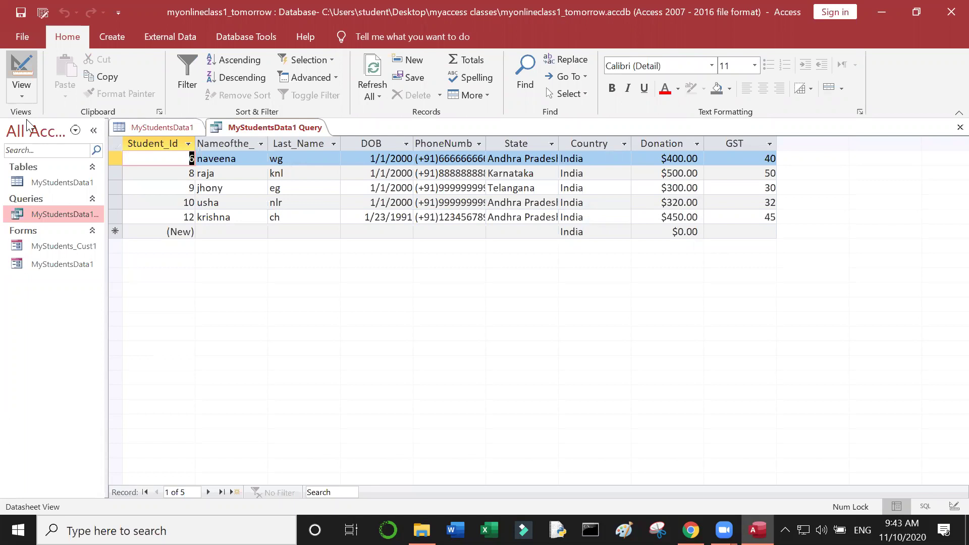
Return the query to Design View, remove the >=300 criterion from Donation, and run the query.
click(21, 92)
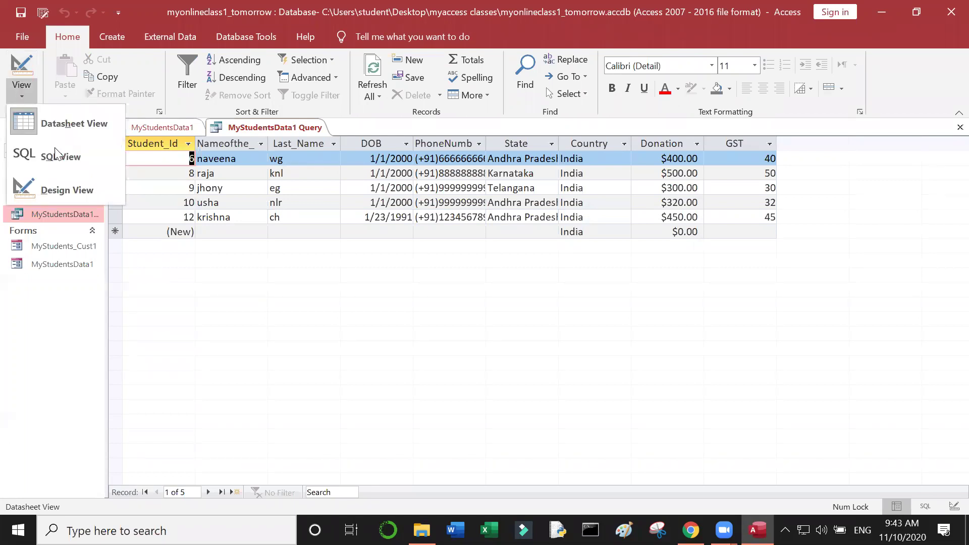
click(69, 191)
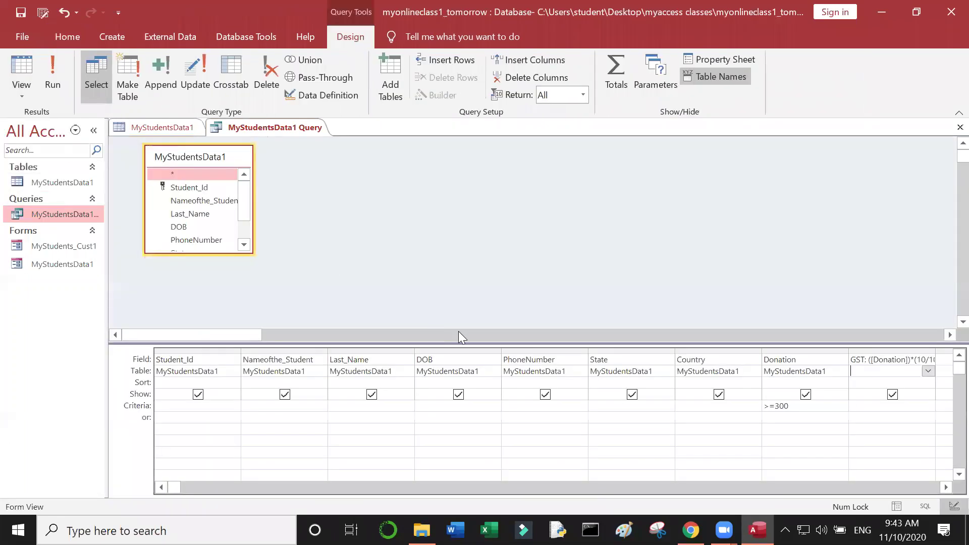
click(814, 408)
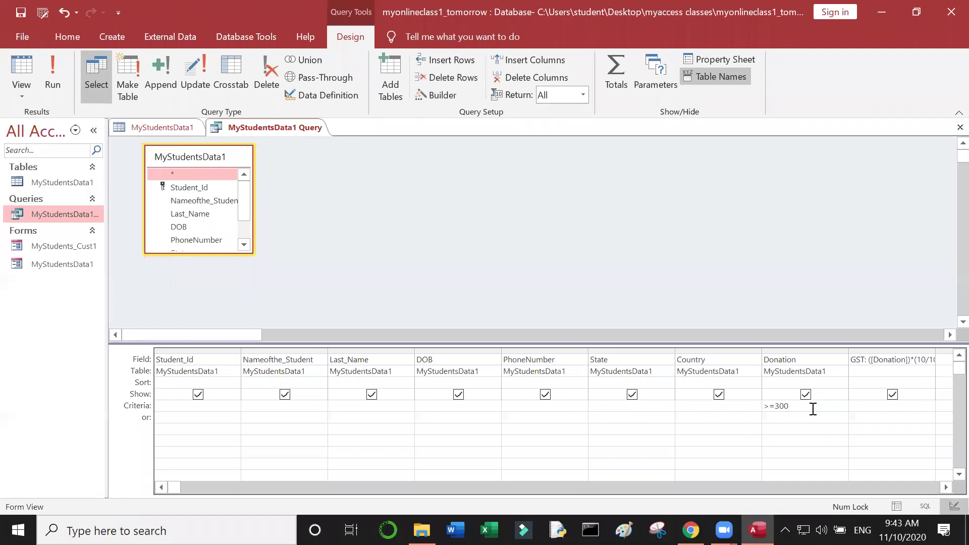
key(BackSpace)
key(BackSpace)
key(BackSpace)
key(BackSpace)
key(BackSpace)
click(53, 76)
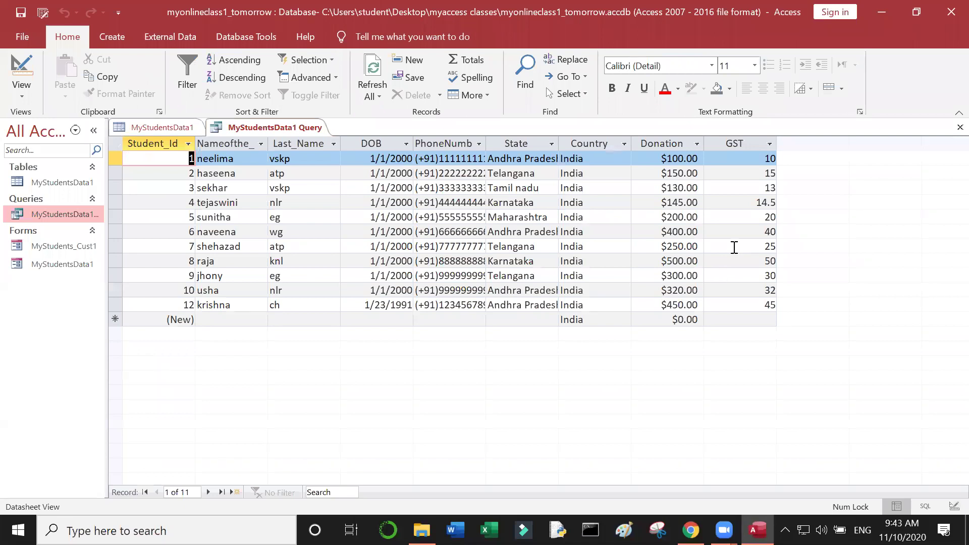
Examine the calculated GST values against the donations across the student records in the query results.
click(760, 160)
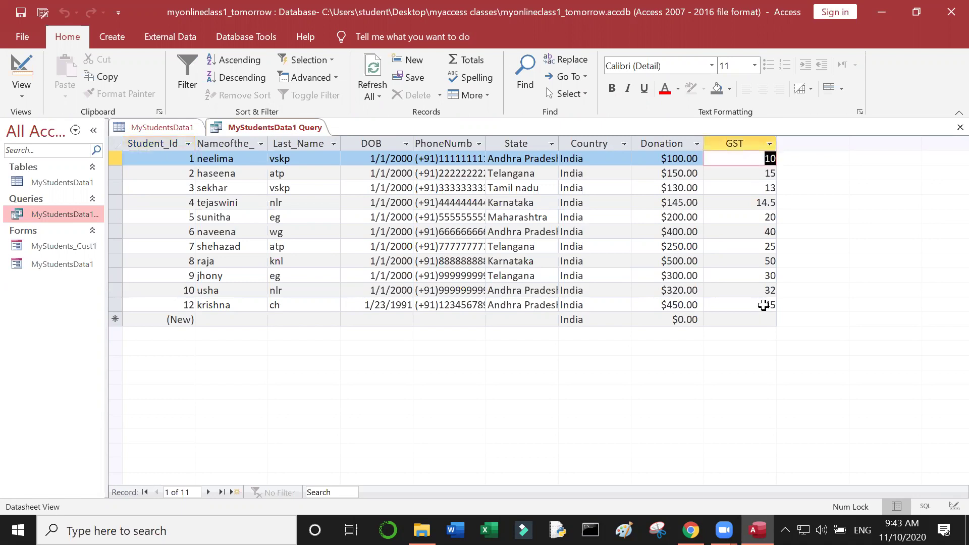
click(753, 143)
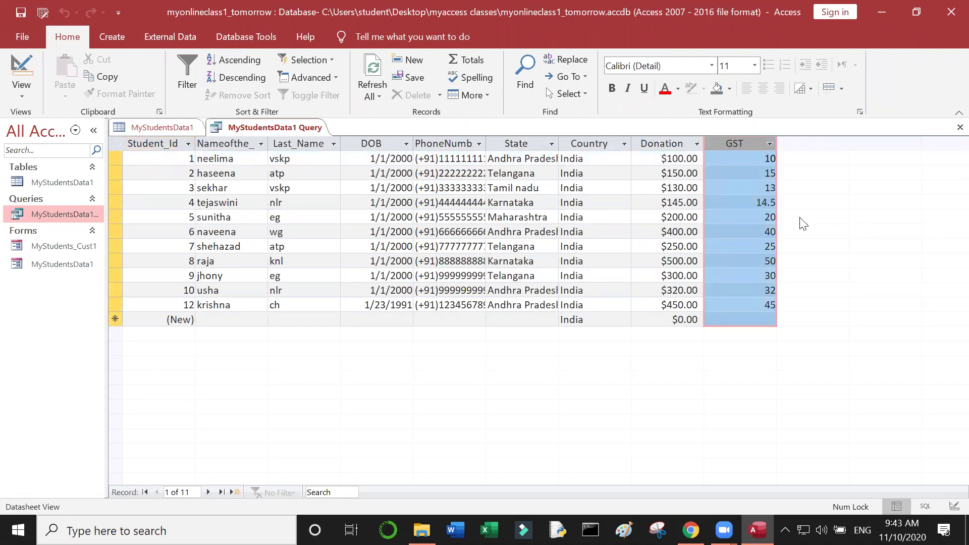
click(751, 220)
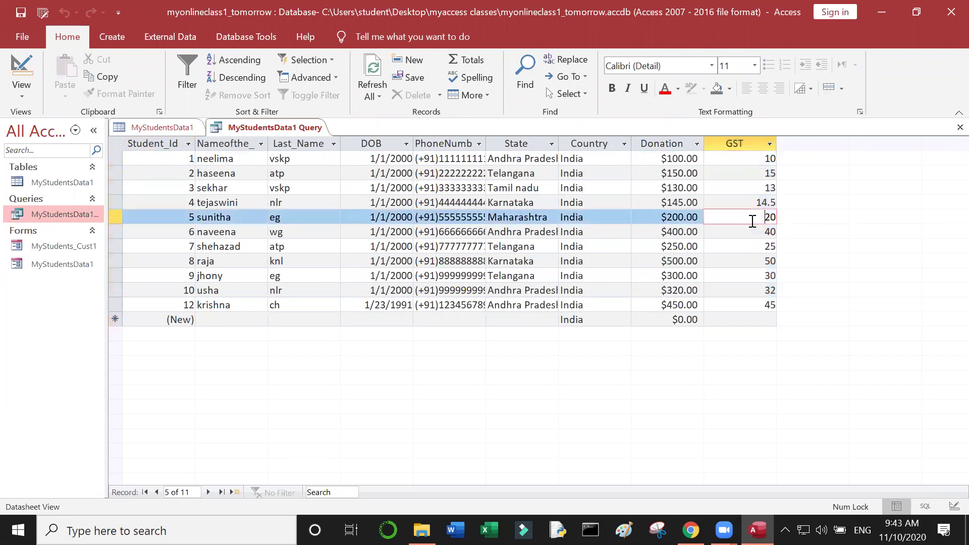
click(738, 228)
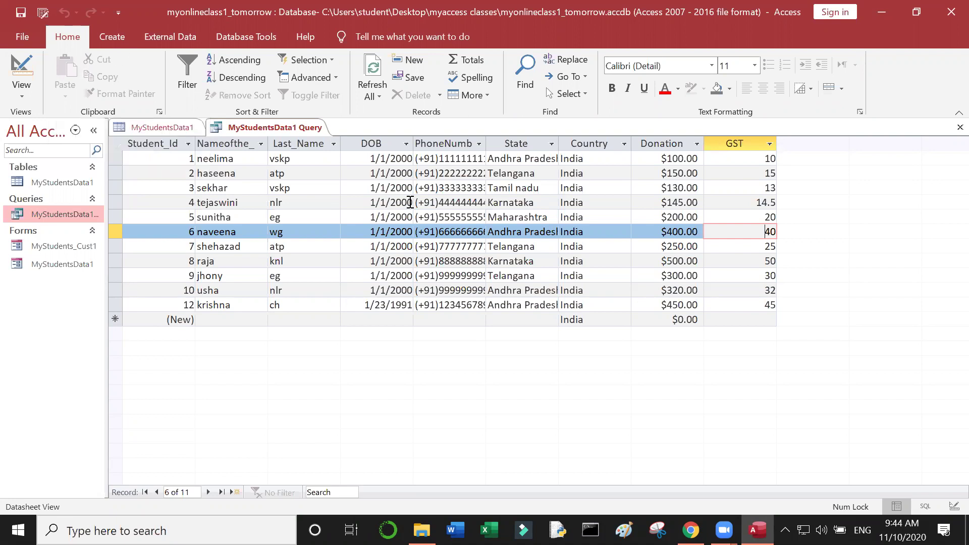
click(422, 217)
key(Tab)
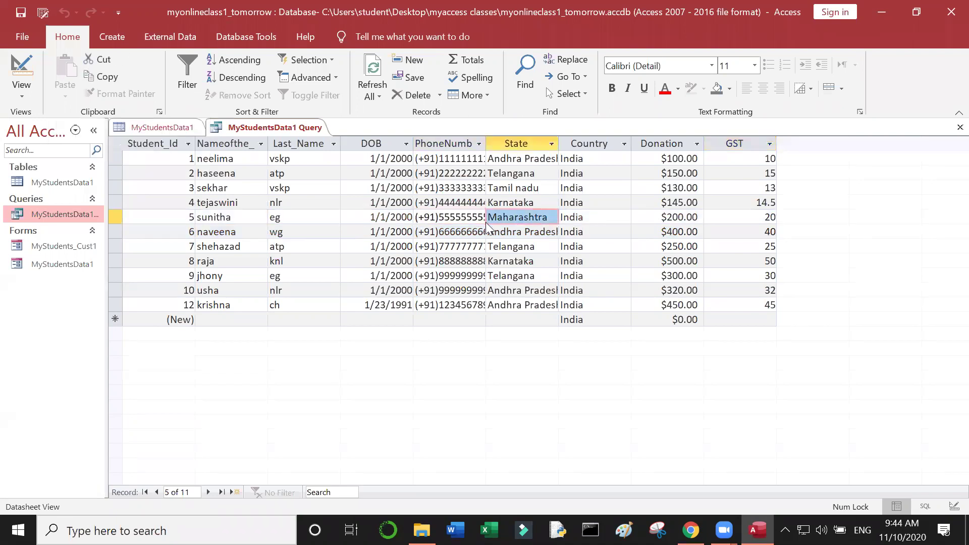
drag(512, 216, 596, 221)
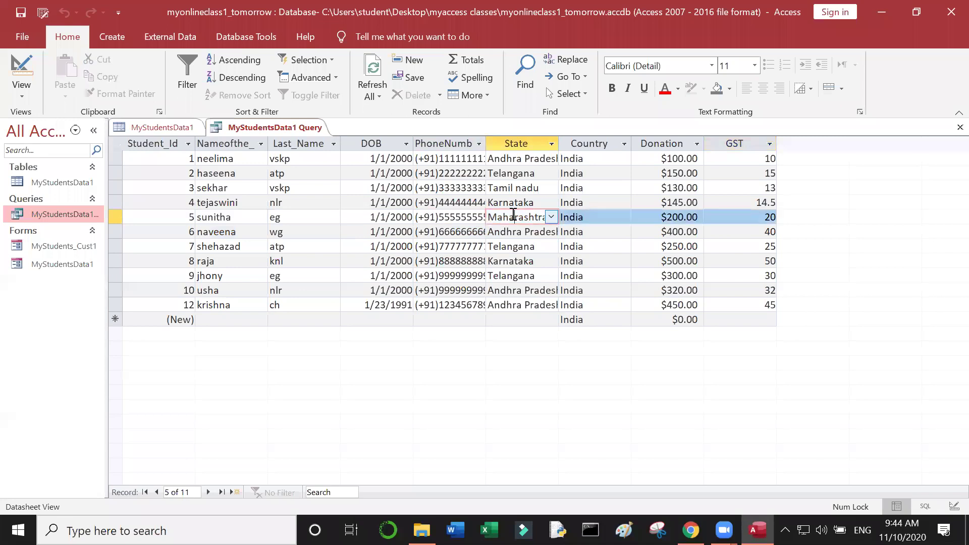
click(596, 220)
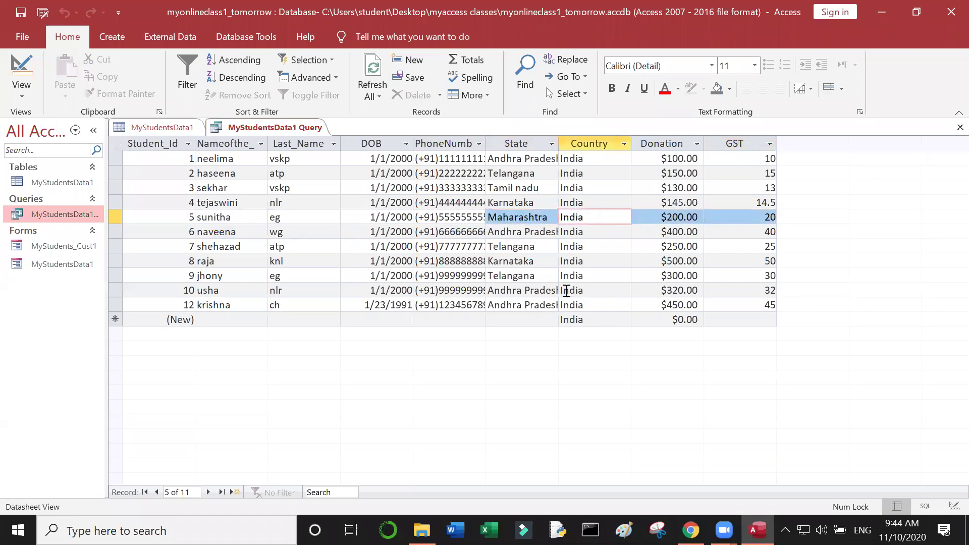
click(643, 290)
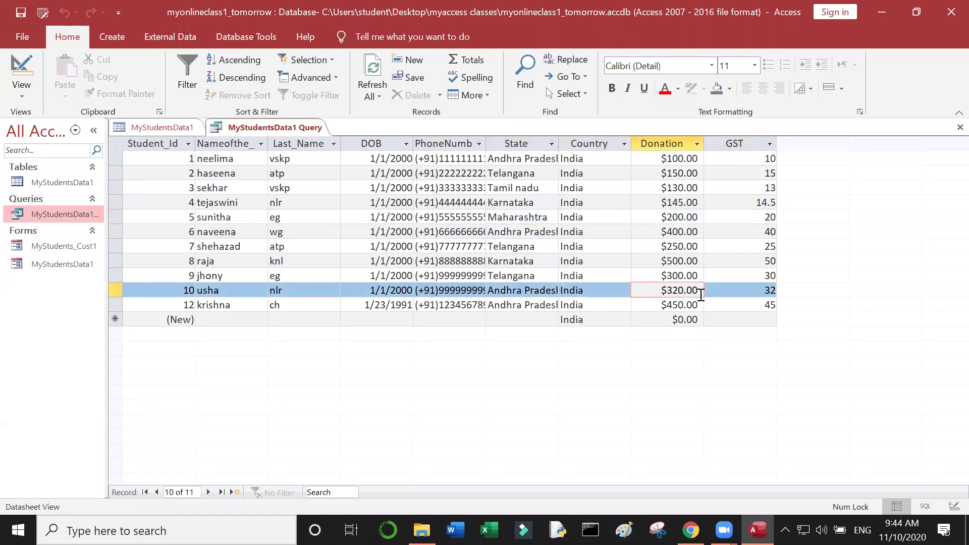
click(746, 287)
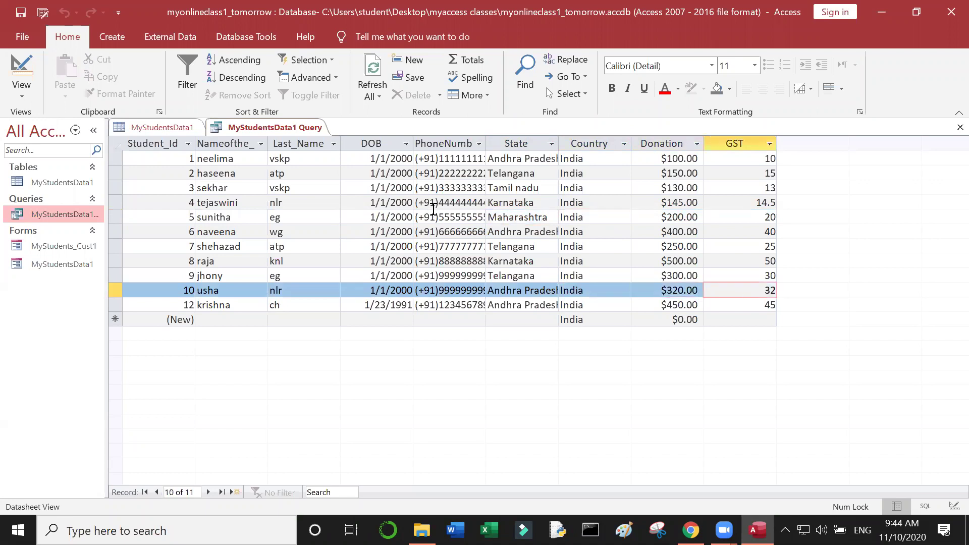
click(387, 204)
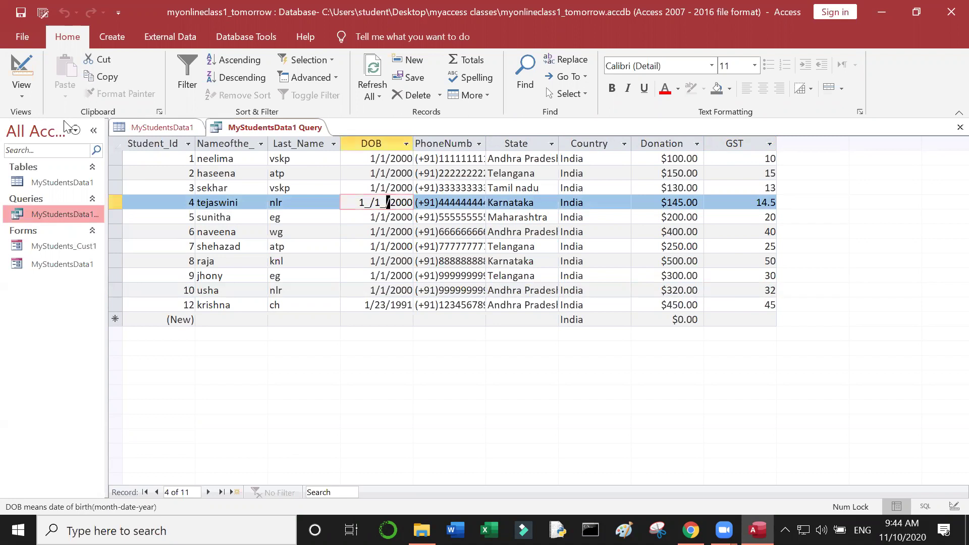
Switch the query to SQL View and review the SELECT statement containing the GST expression.
click(34, 89)
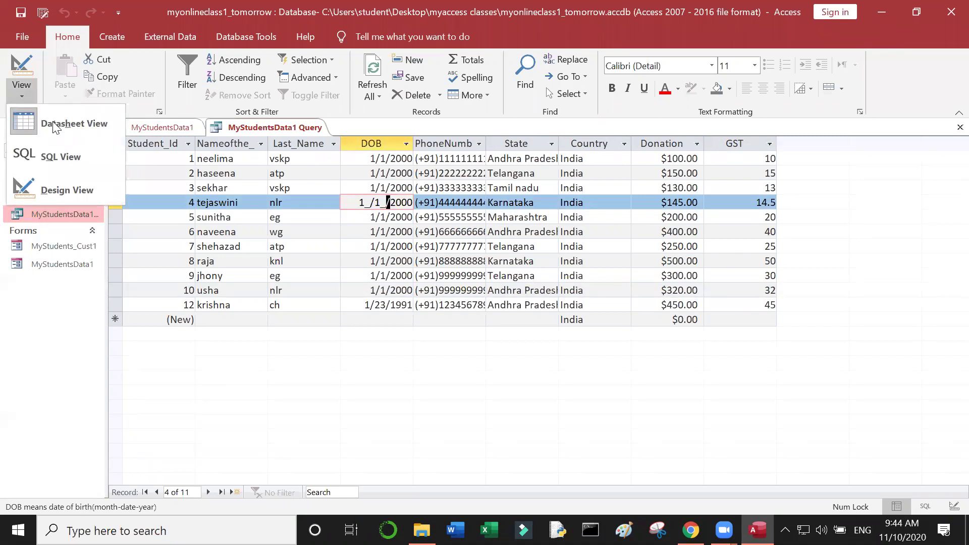
click(60, 157)
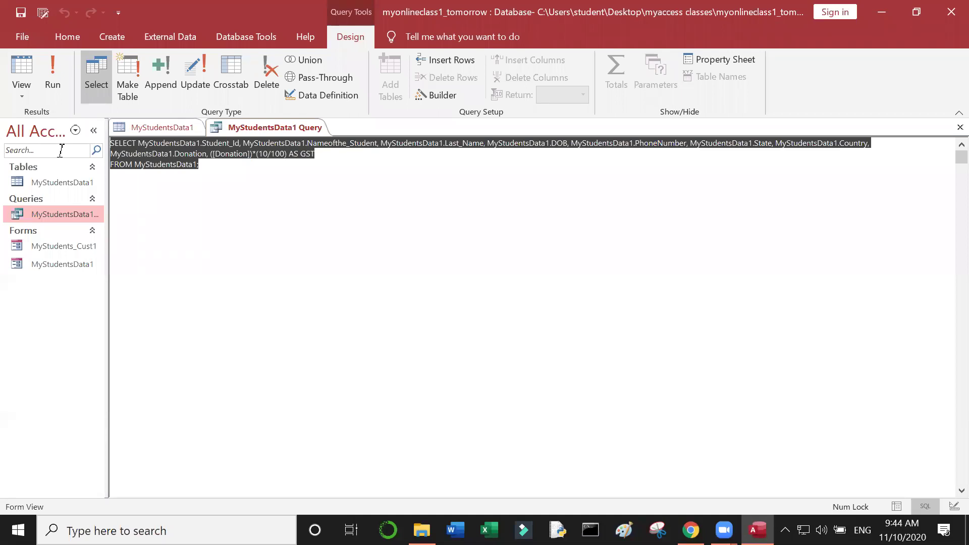
click(268, 168)
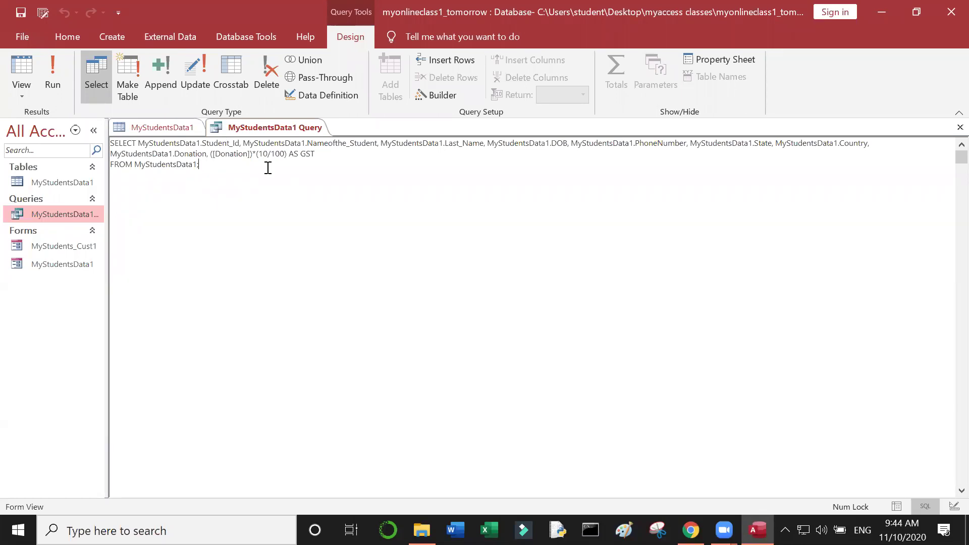
mouse_move(724, 530)
click(752, 486)
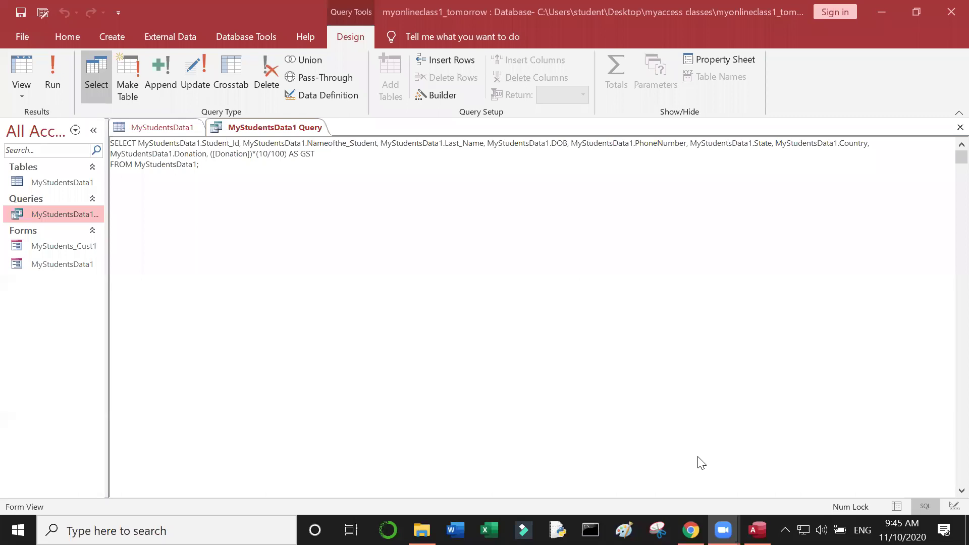
Return the query to Design View and open the Expression Builder for the empty field after GST.
click(26, 94)
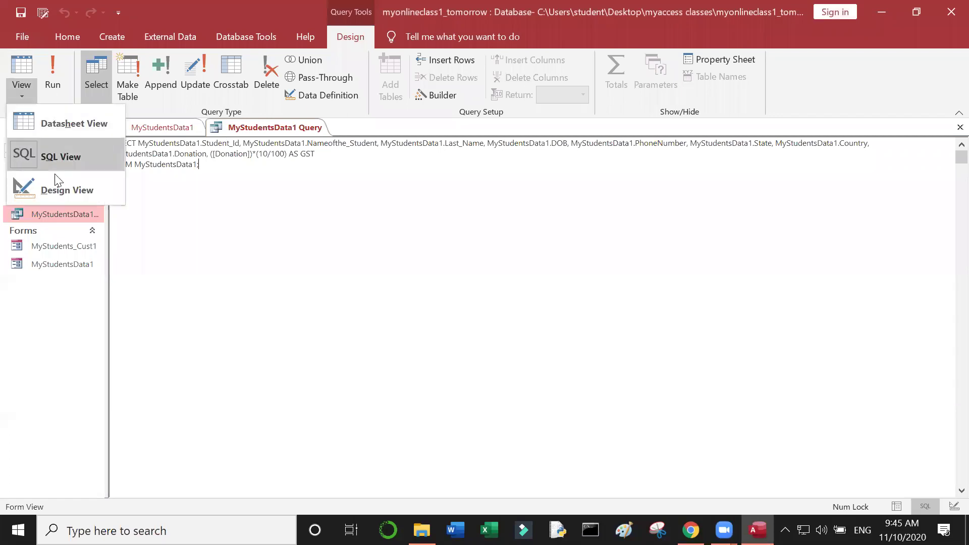
click(55, 190)
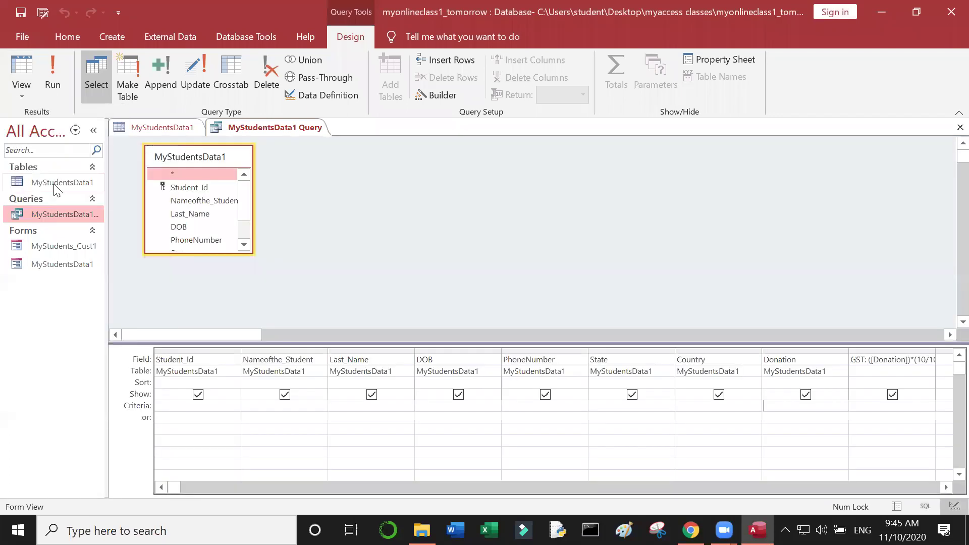
click(882, 359)
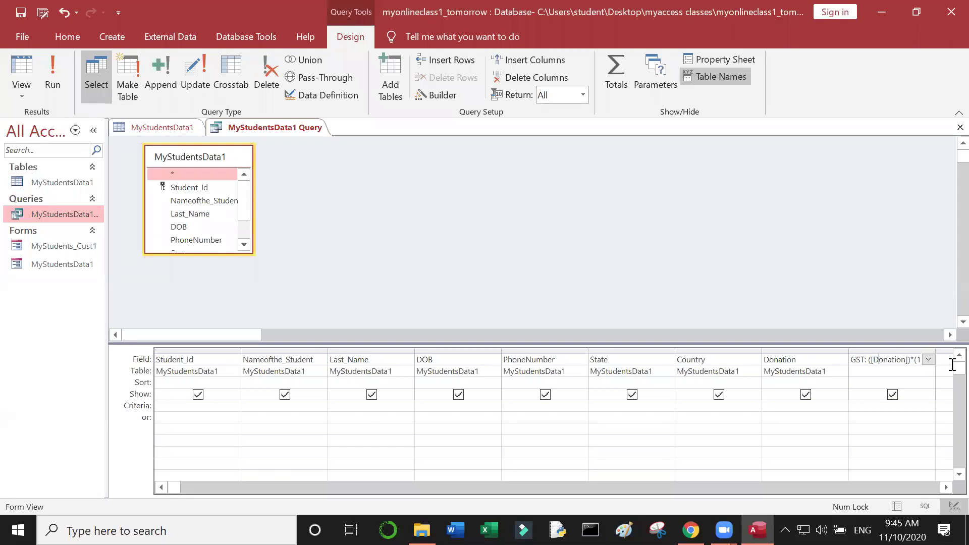
click(946, 489)
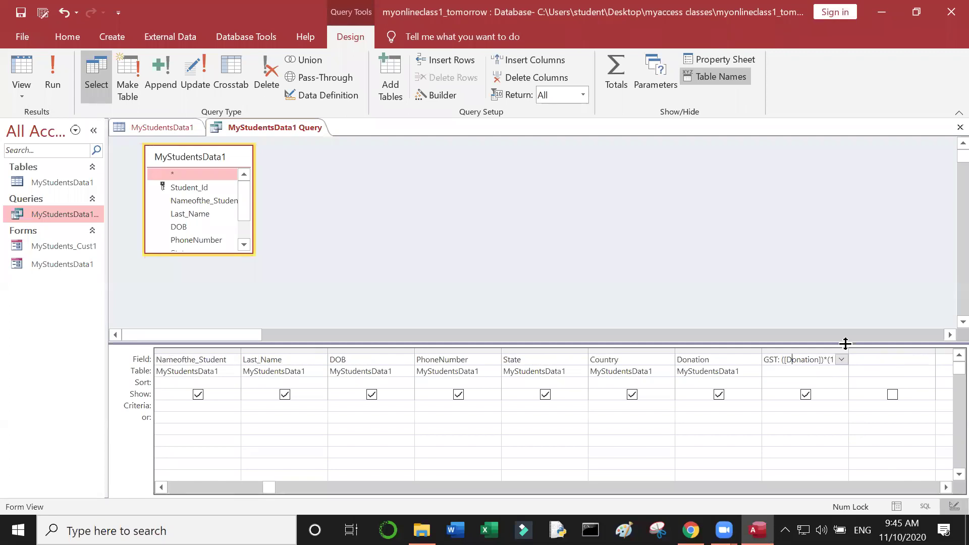
click(858, 357)
right_click(869, 359)
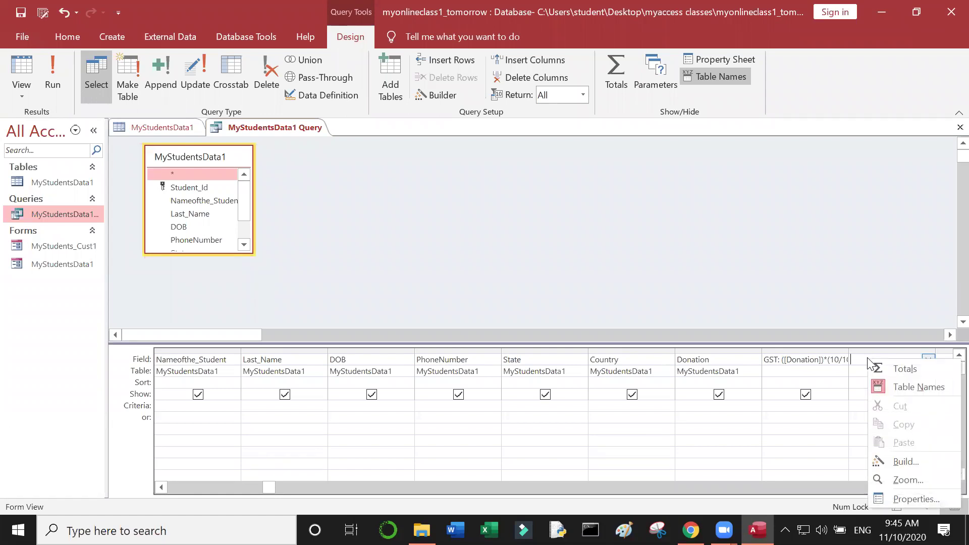
click(903, 462)
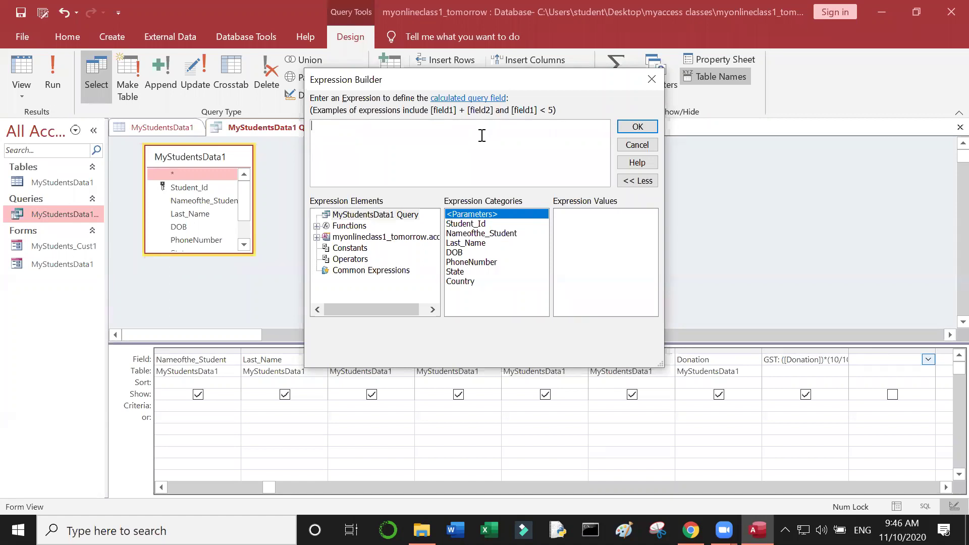
Enter CGST:([Donation)]*(14/100) as the expression of the new calculated query field.
key(Caps_Lock)
text(CGST)
key(Caps_Lock)
text(:)
text(()
text([D)
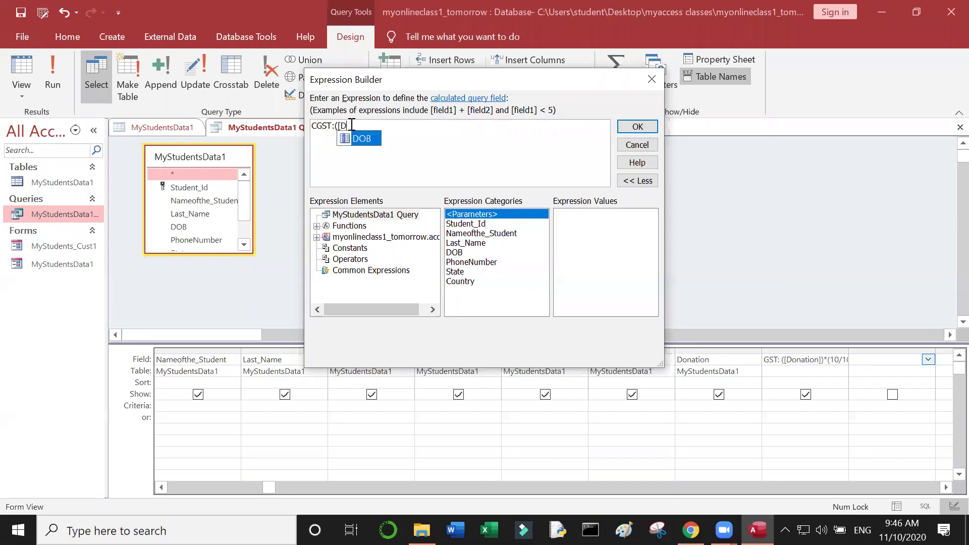
text(ona)
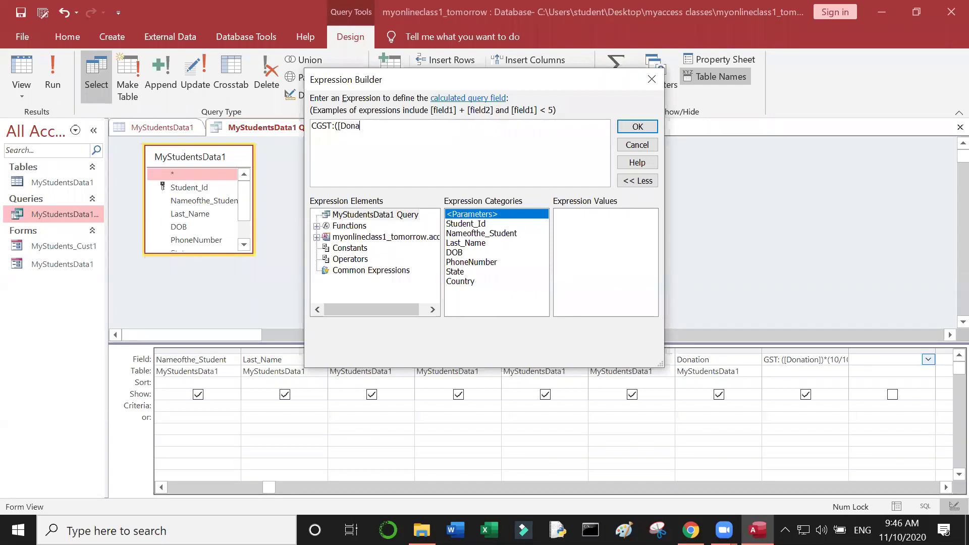
text(tion))
text(])
text(*)
text(14)
text(/1)
text(00)
click(383, 125)
text(()
text())
click(638, 126)
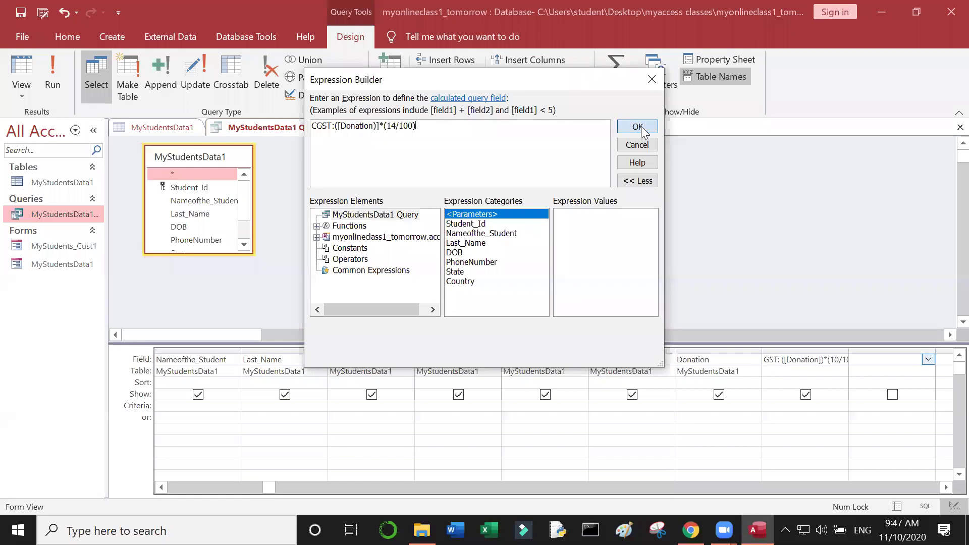
Try to make the CGST calculated field show in the query results.
click(896, 361)
mouse_move(724, 530)
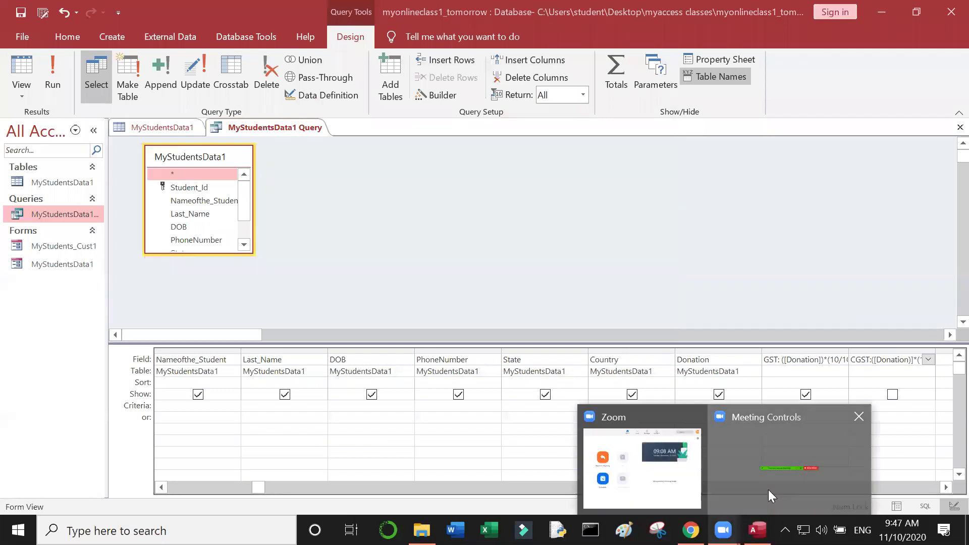
click(768, 490)
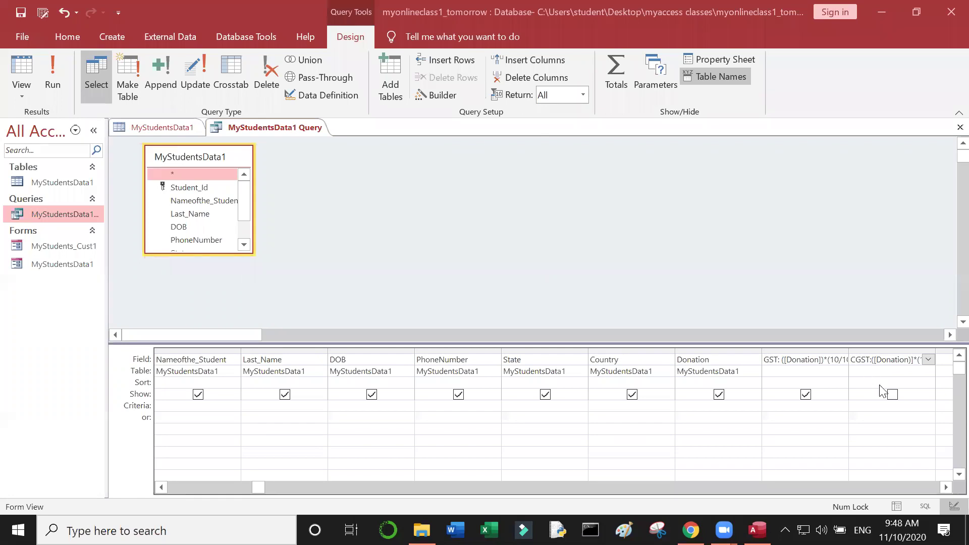
click(892, 399)
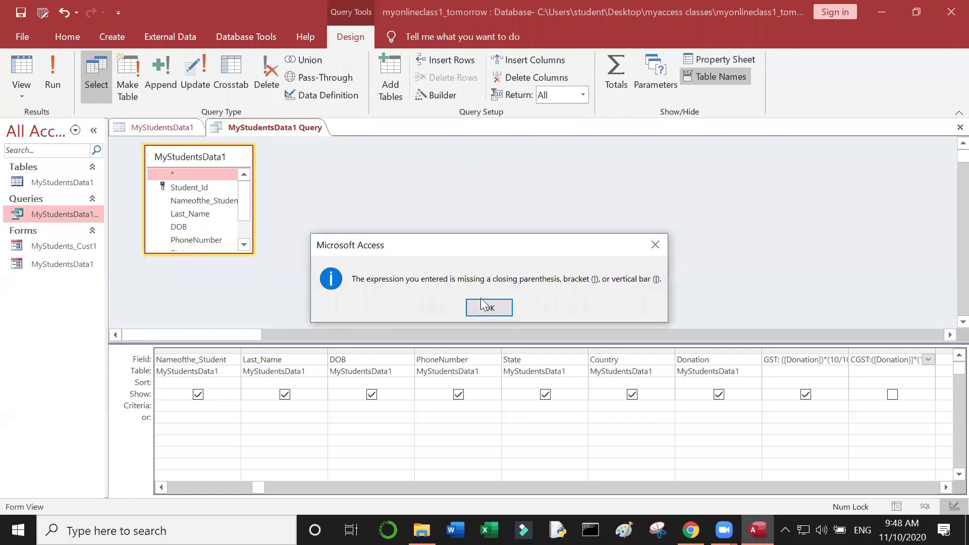
click(481, 303)
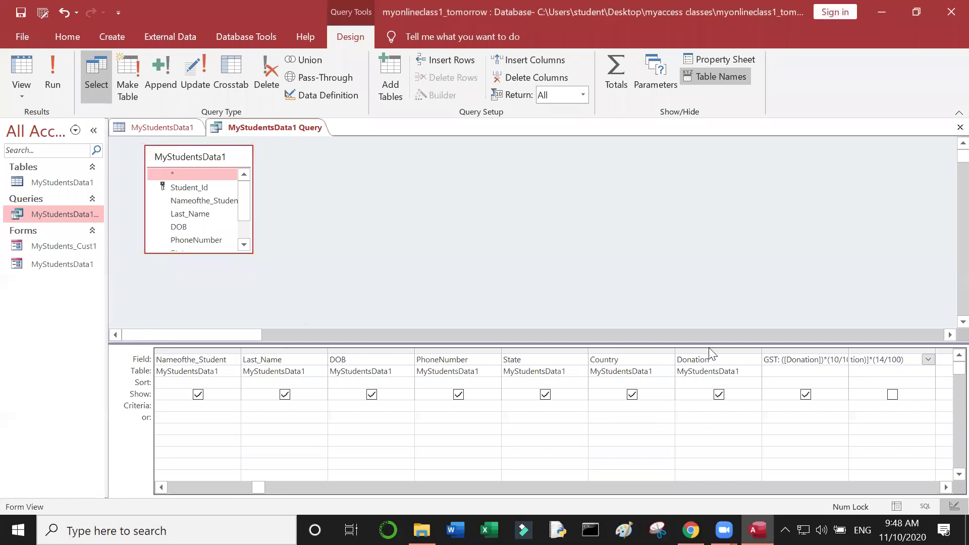
click(893, 397)
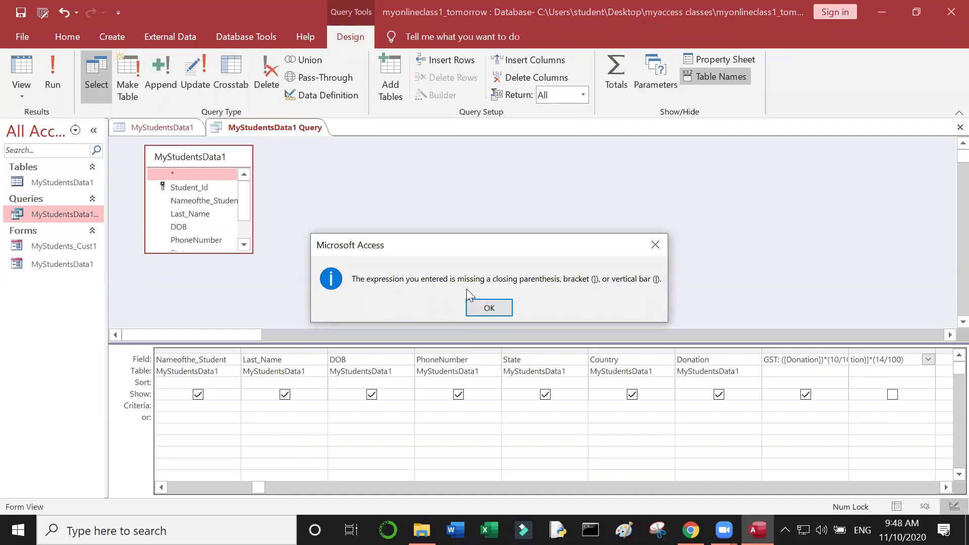
click(486, 308)
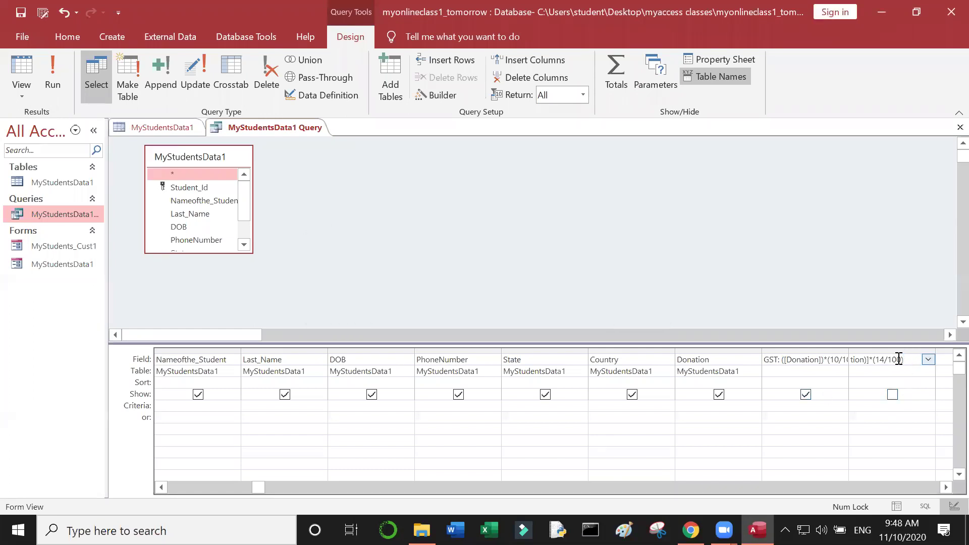
Correct the misplaced brackets in the CGST calculated field so its expression is CGST: ([Donation])*(14/100).
right_click(916, 463)
click(916, 461)
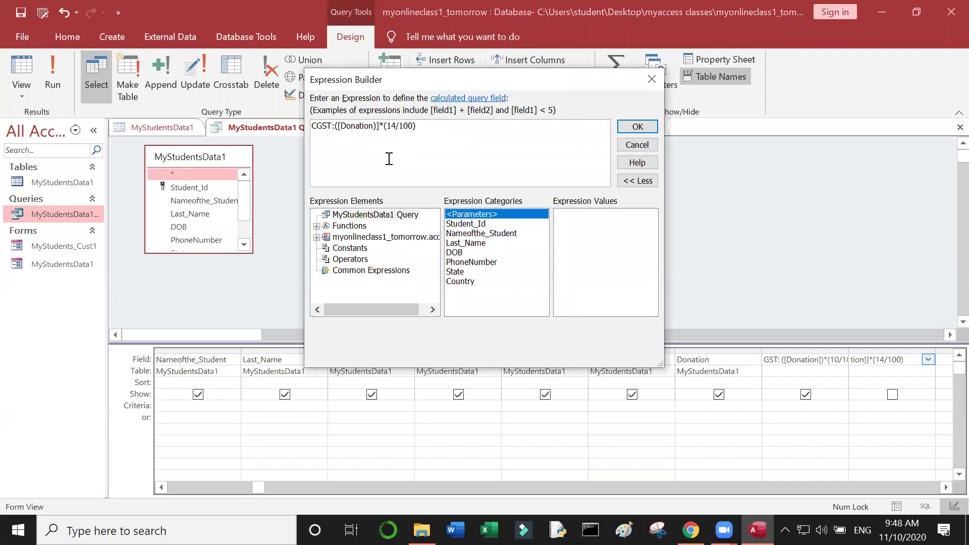
key(BackSpace)
key(BackSpace)
text(]))
key(Return)
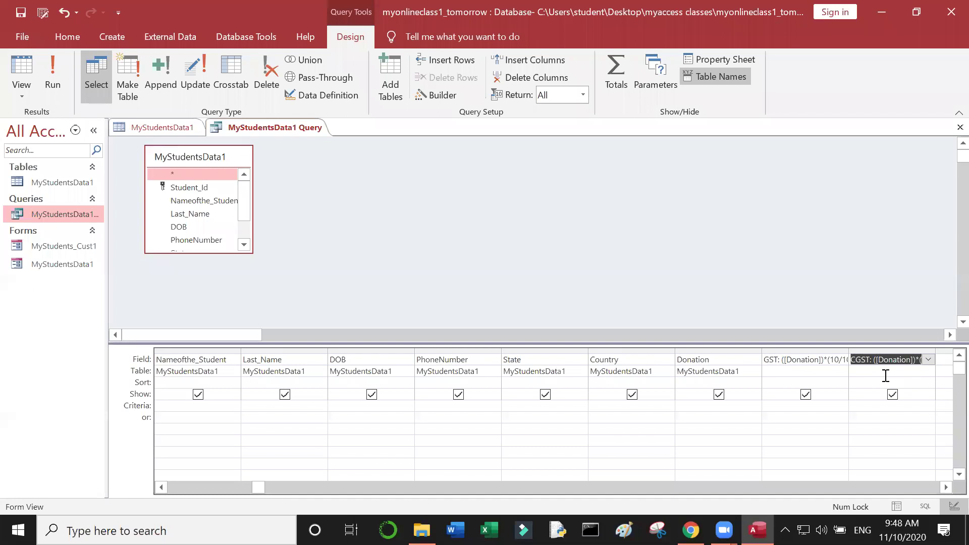
click(886, 376)
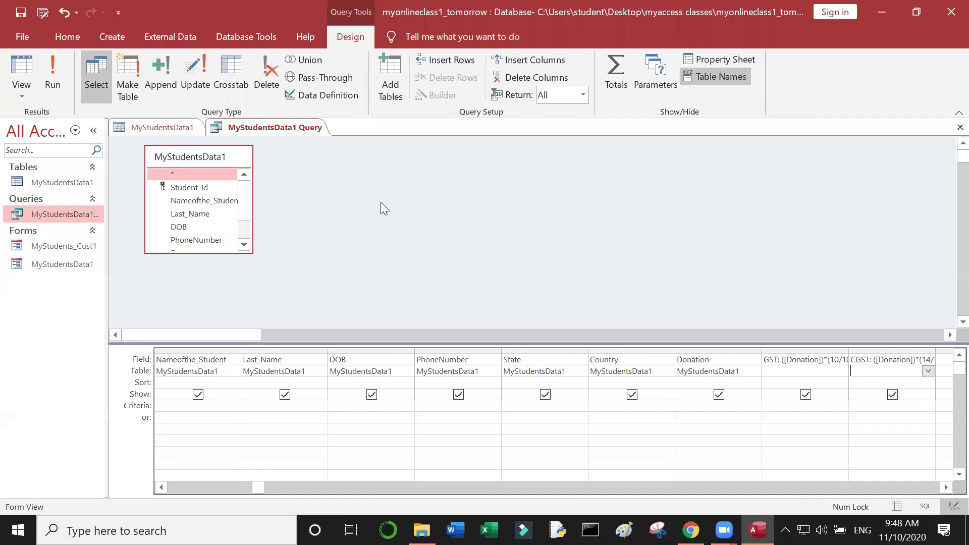
Run the query and check the GST and CGST values calculated for the student donations.
click(61, 79)
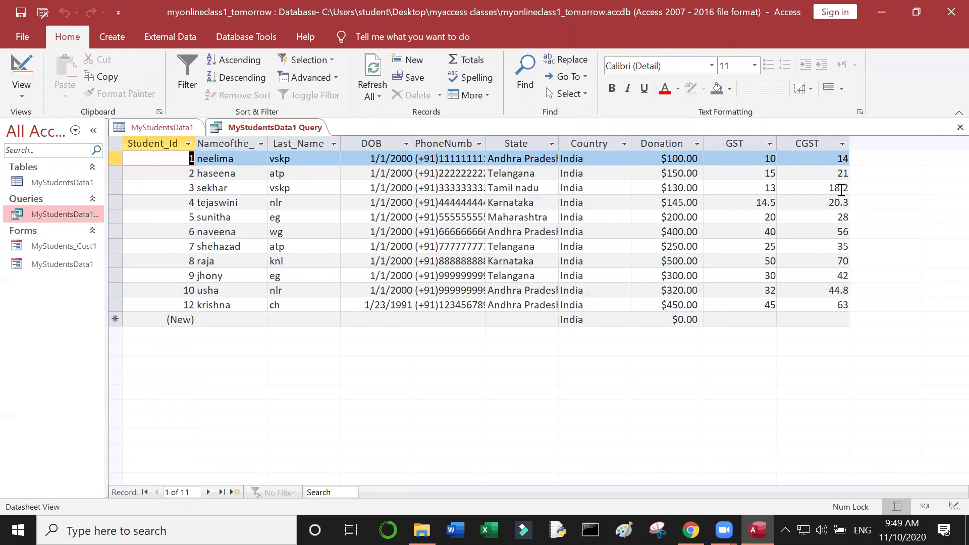
click(815, 189)
click(758, 185)
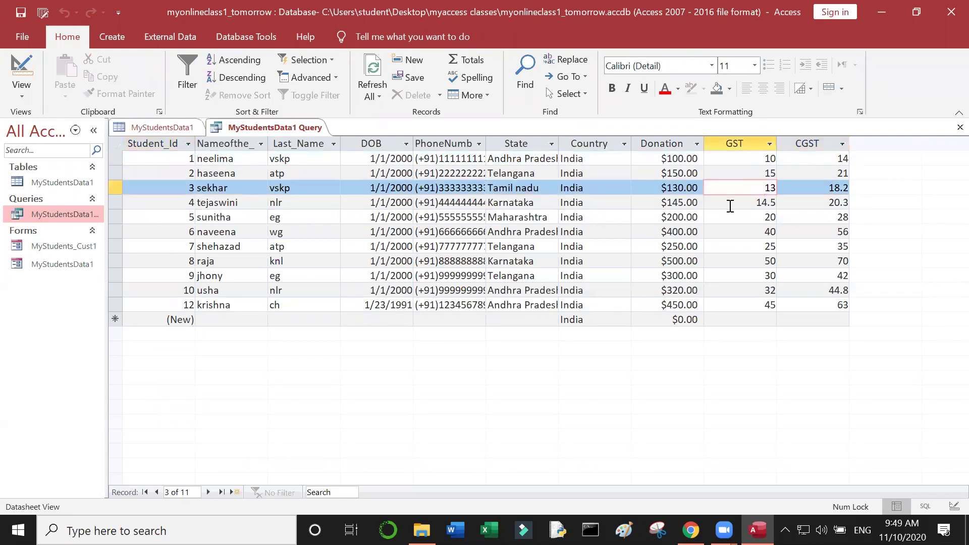
click(757, 202)
click(802, 216)
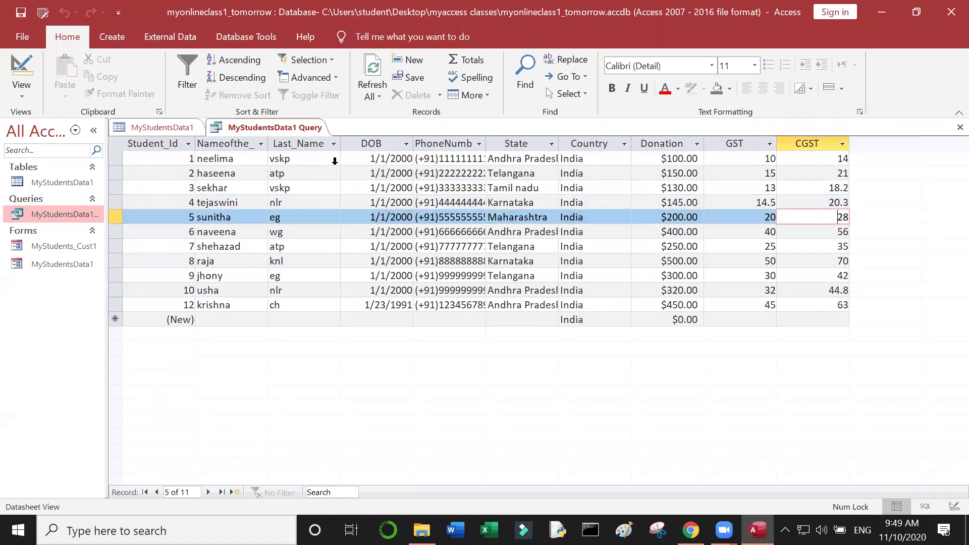
click(230, 231)
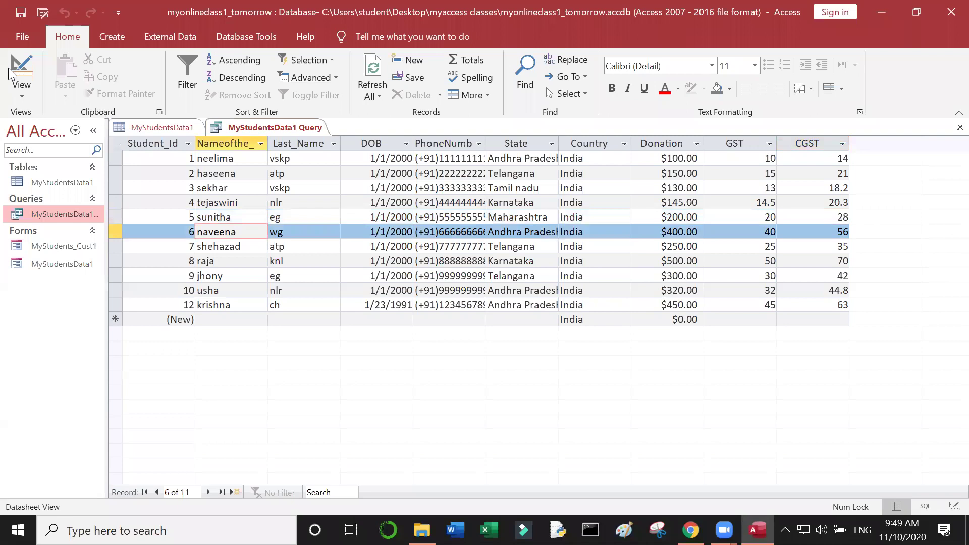
Switch the query to SQL View and review the SELECT statement with the GST and CGST expressions.
click(13, 76)
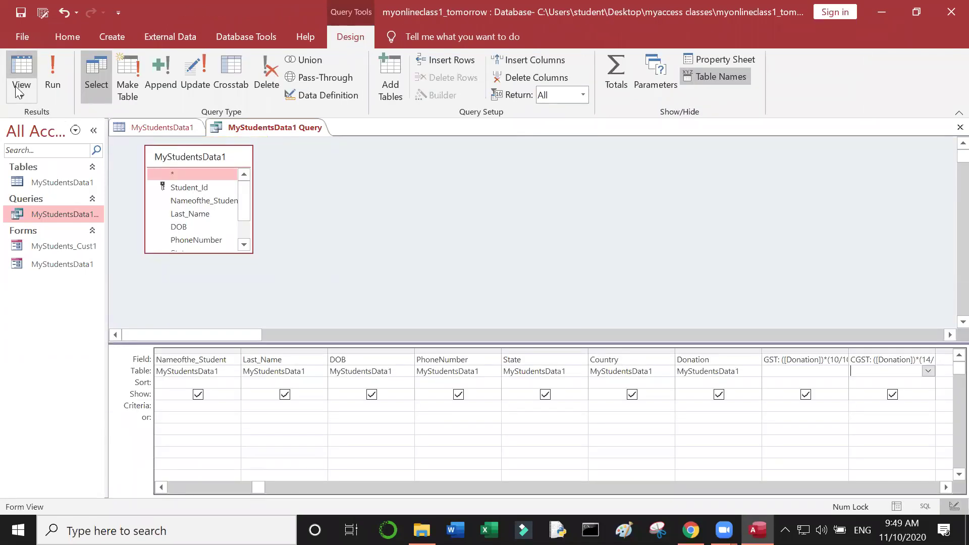
click(17, 89)
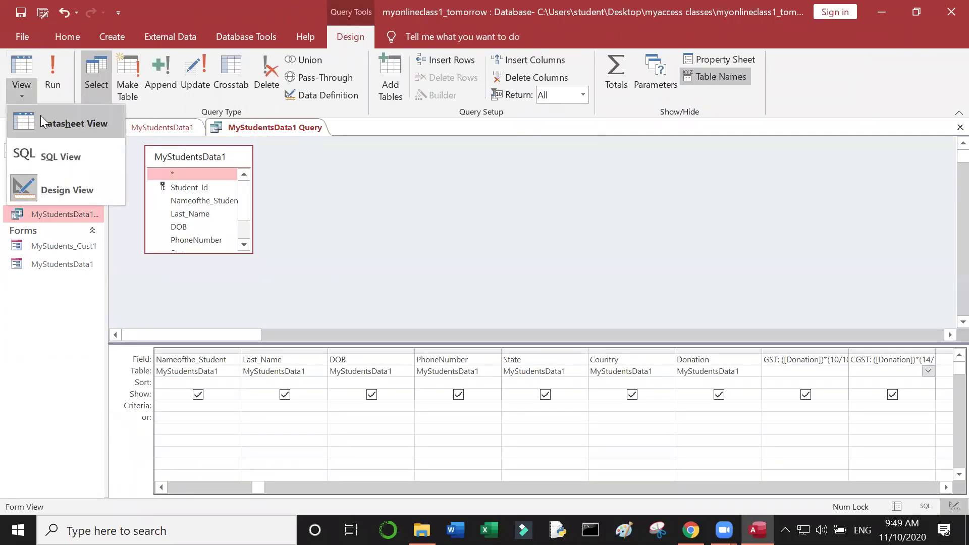
click(51, 144)
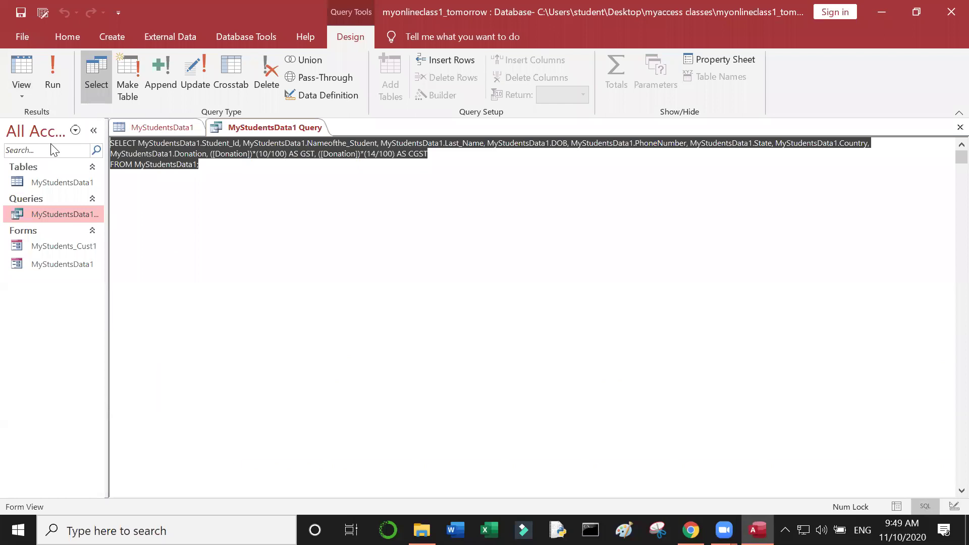
click(217, 180)
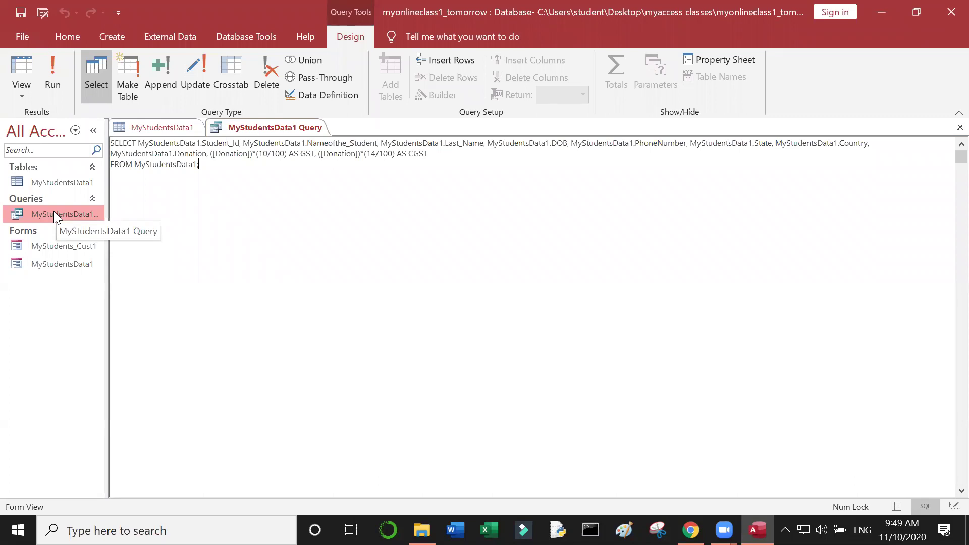
Open the MyStudentsData1 table in Design View.
double_click(49, 184)
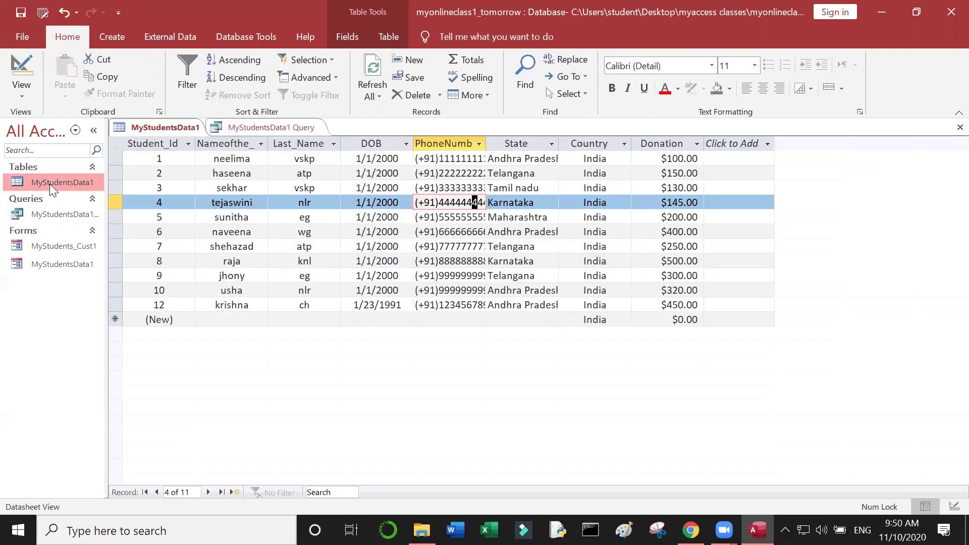
click(21, 93)
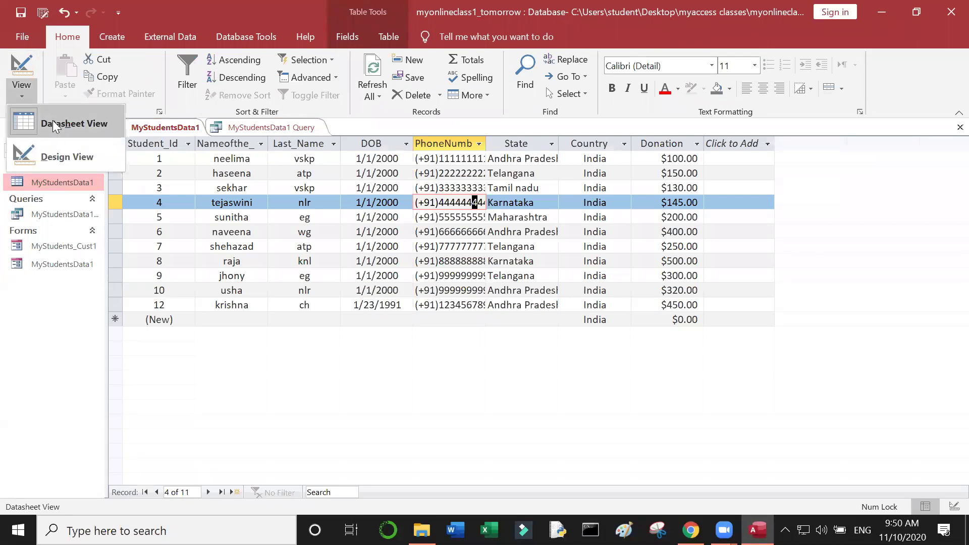
click(63, 157)
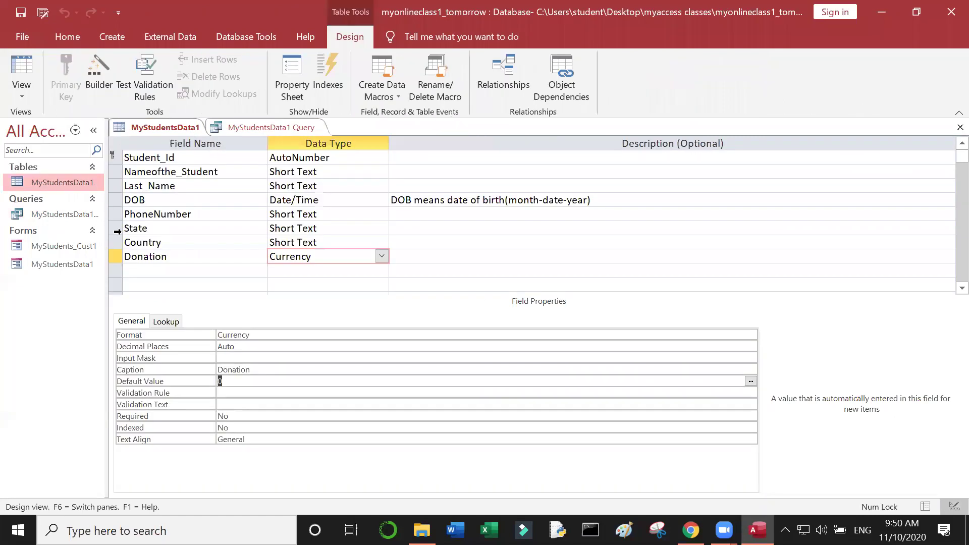
Examine the data types and properties of the MyStudentsData1 fields, from Donation up through Student_Id.
click(171, 272)
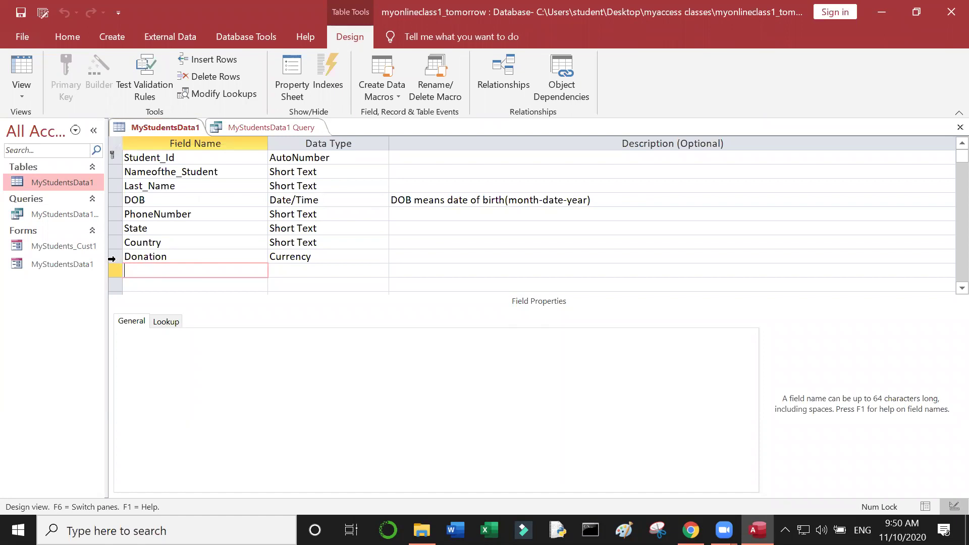
click(181, 254)
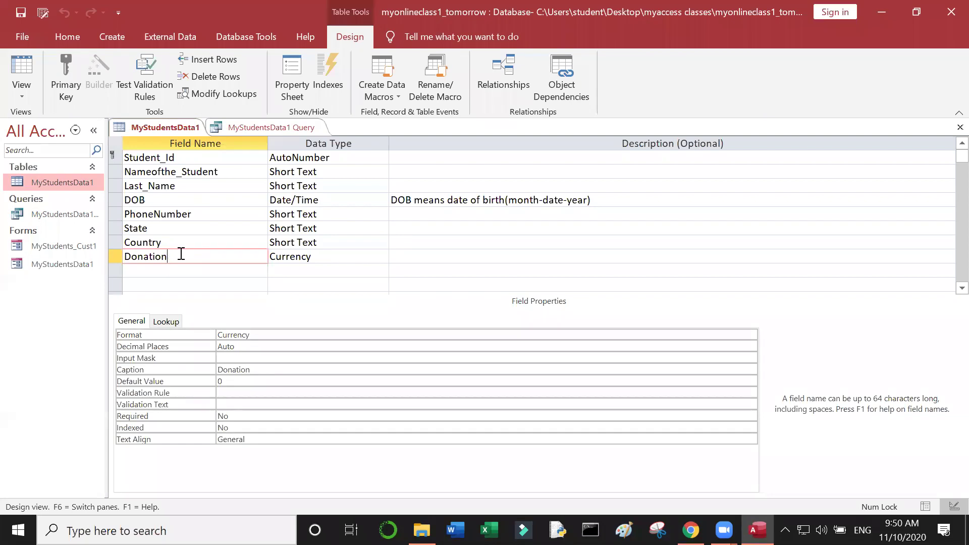
click(178, 241)
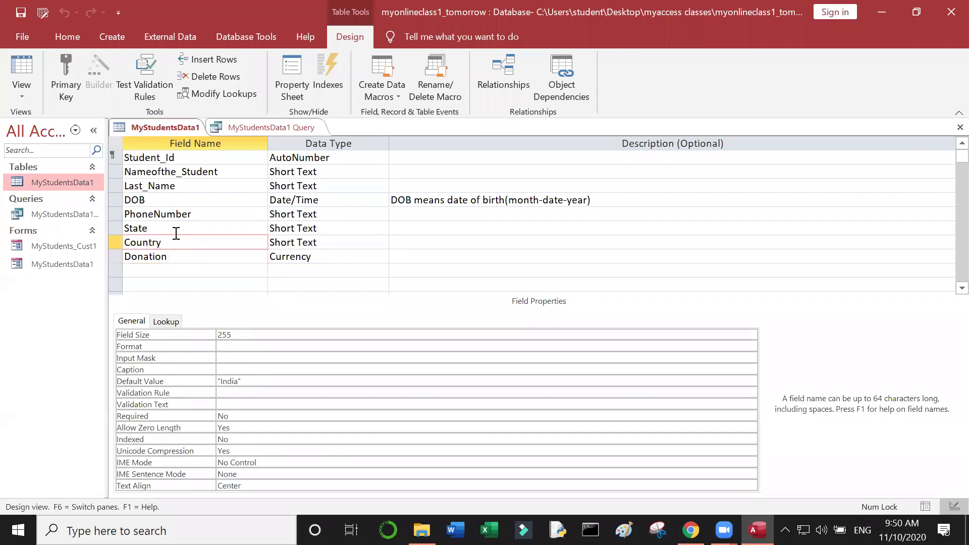
click(204, 216)
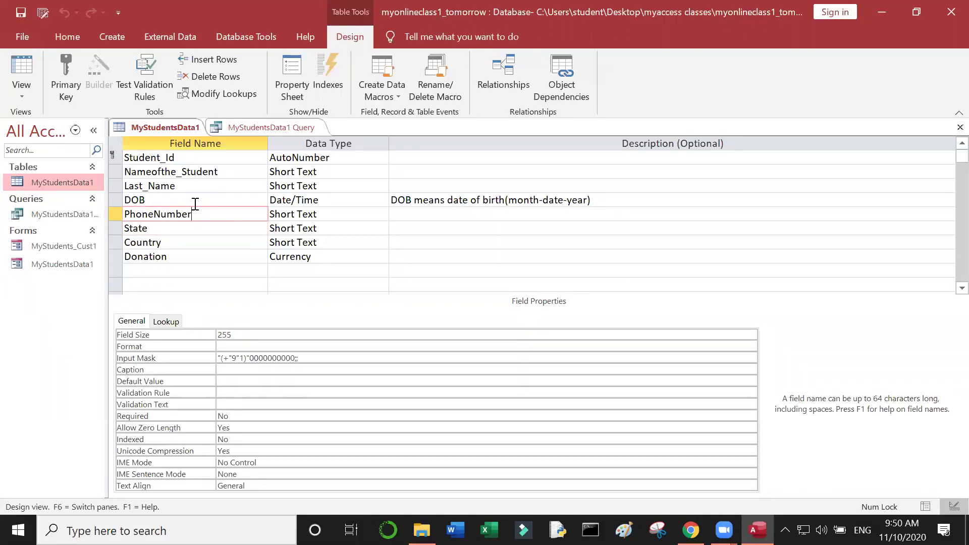
click(196, 200)
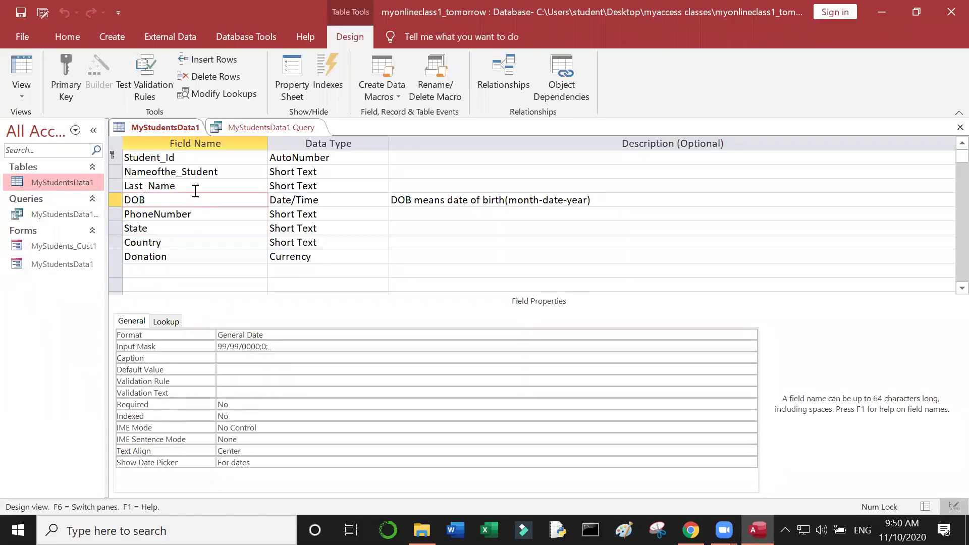
click(200, 186)
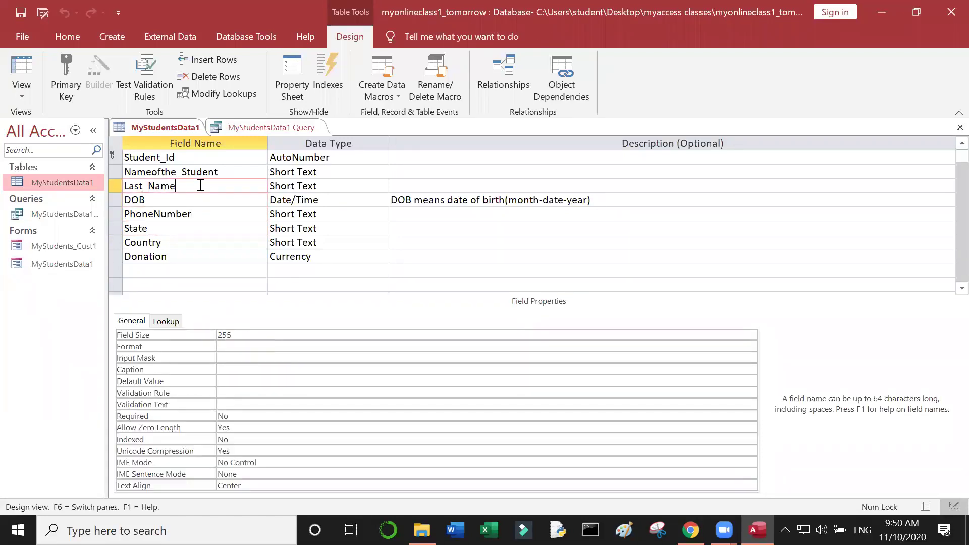
click(238, 172)
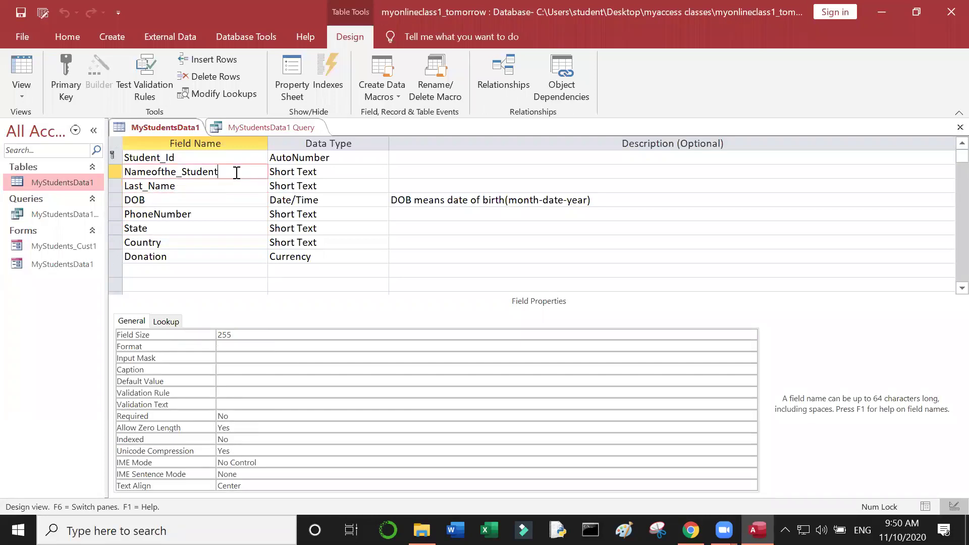
click(214, 158)
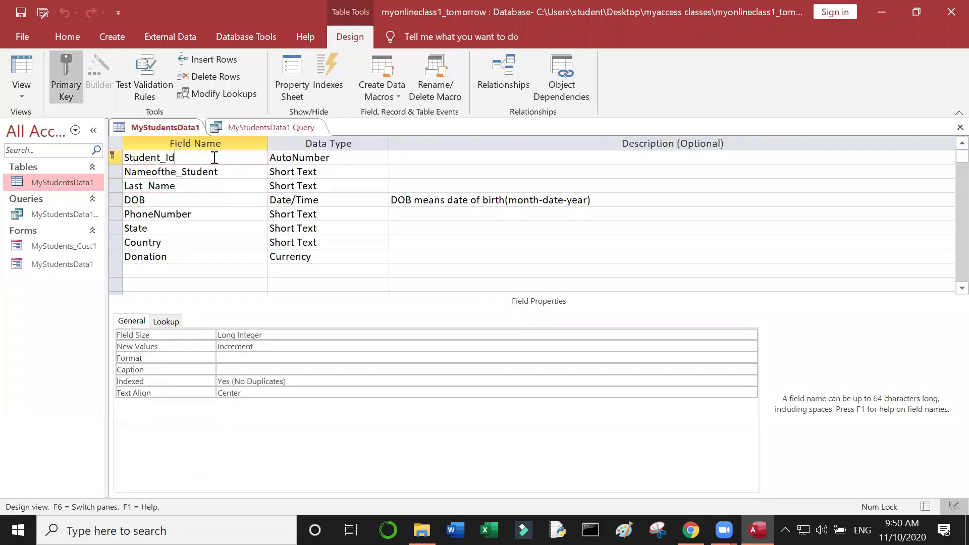
click(205, 230)
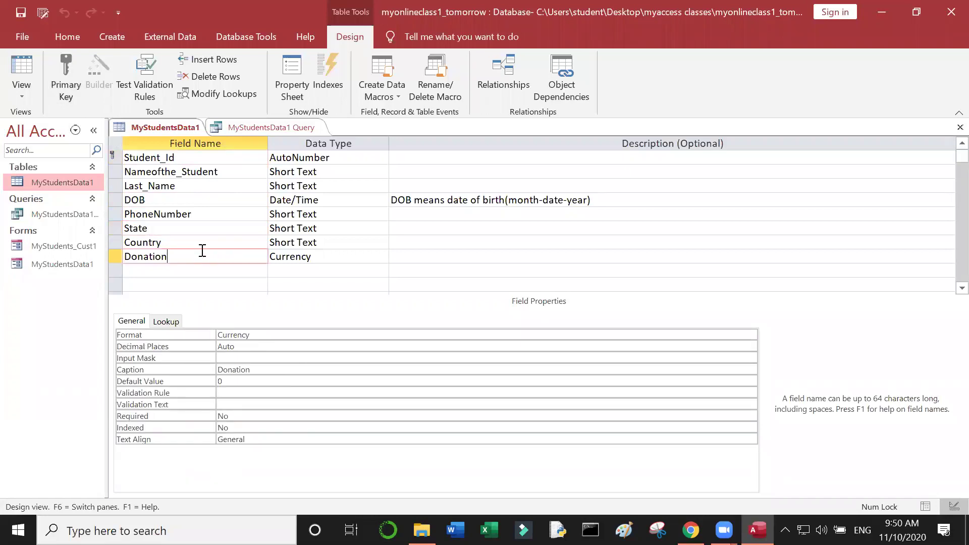
click(189, 239)
click(179, 230)
click(195, 217)
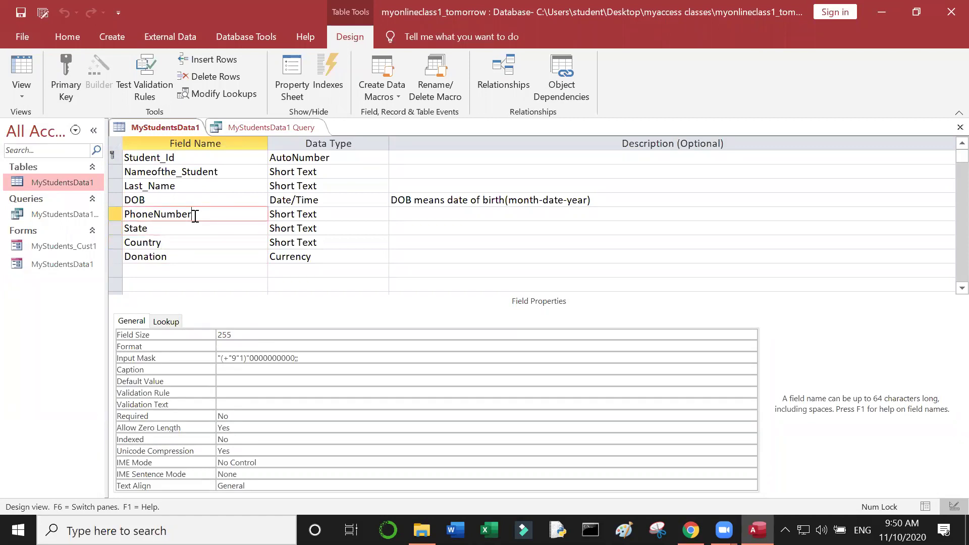
click(181, 202)
Back up the database as myonlineclass1_tomorrow_2020-11-10 in the myaccess classes folder, saving the design changes to MyStudentsData1 Query.
click(22, 38)
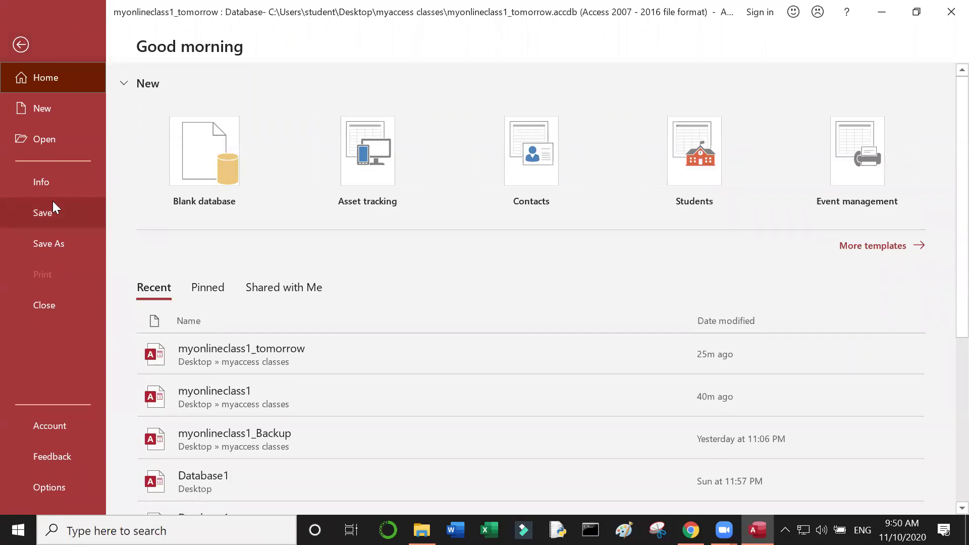
click(53, 240)
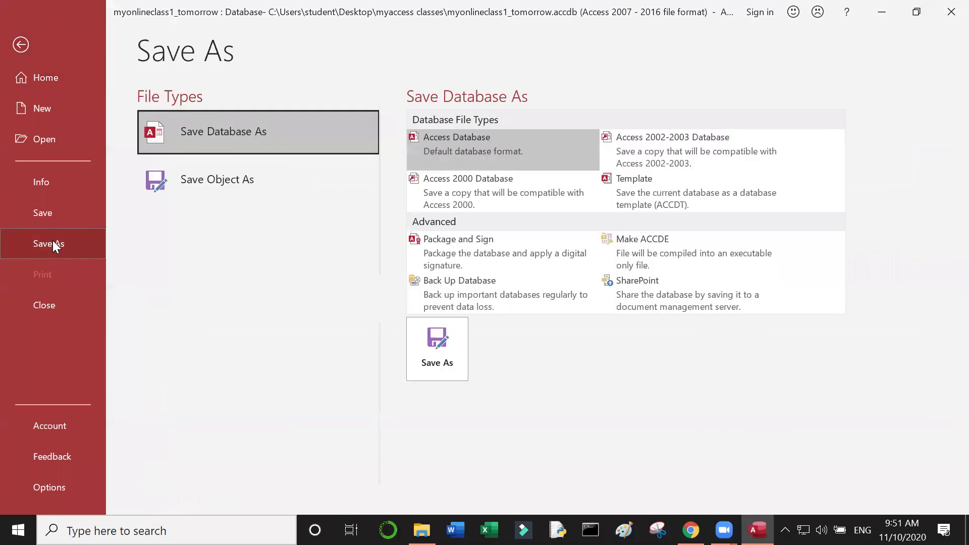
click(177, 188)
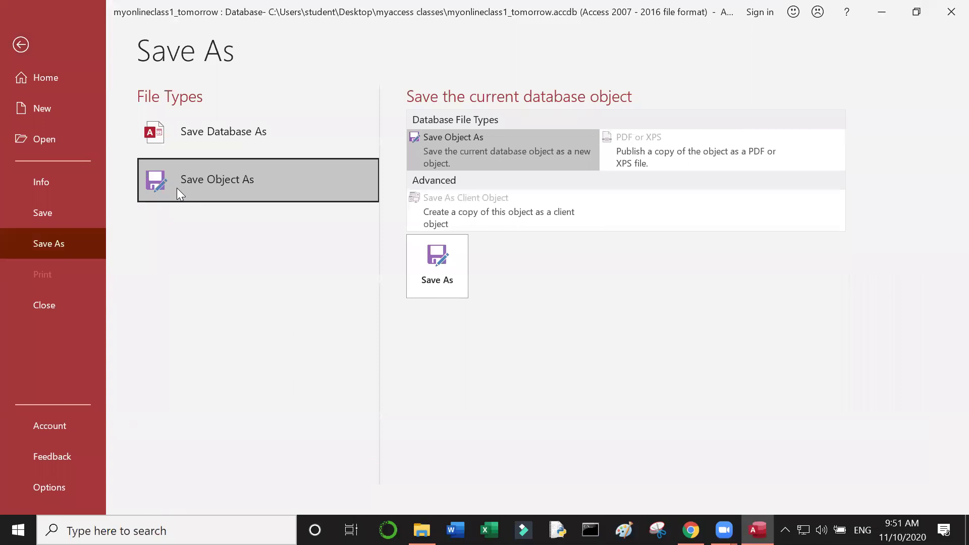
click(176, 136)
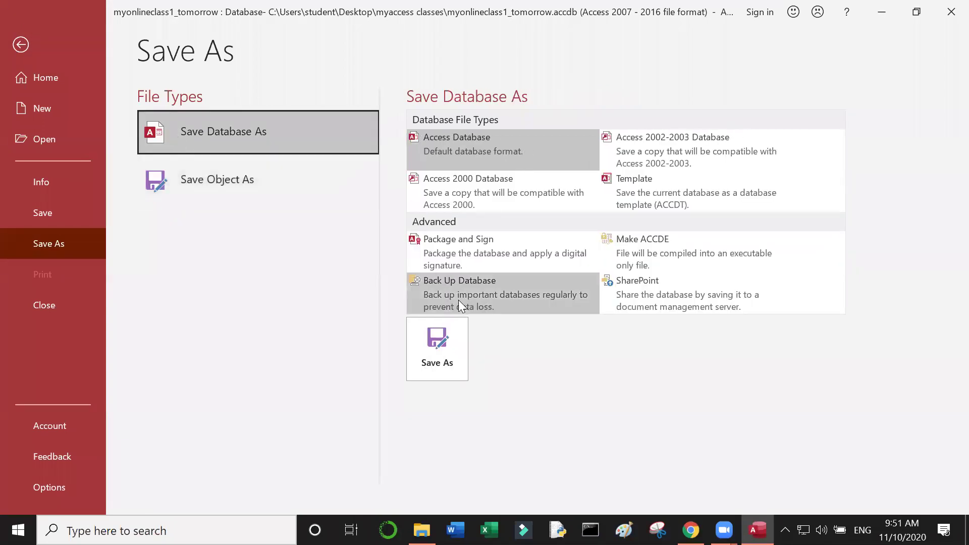
click(485, 303)
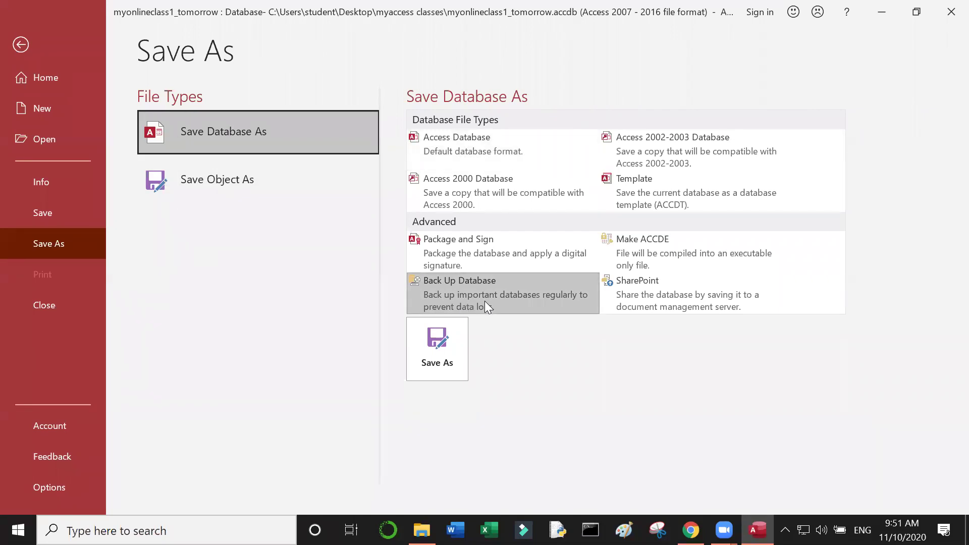
click(430, 360)
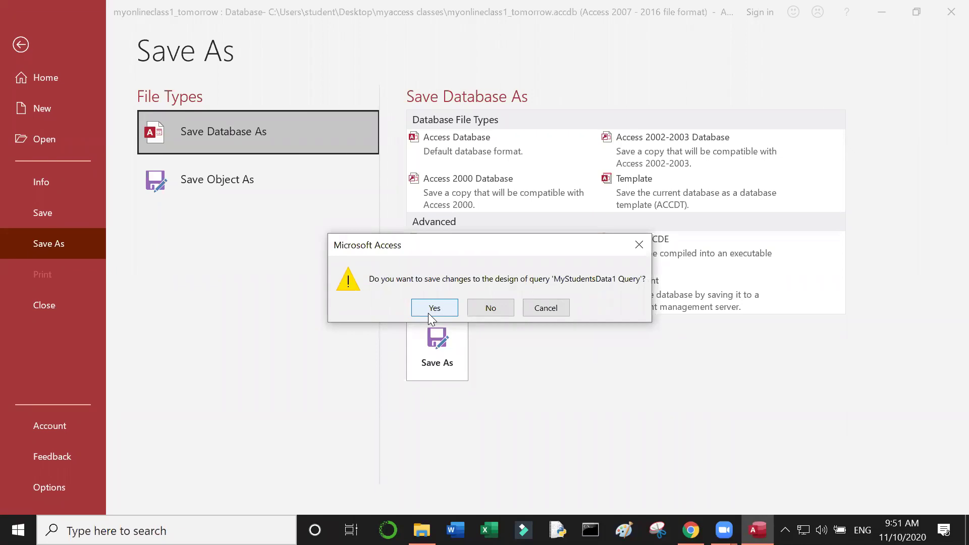
click(434, 308)
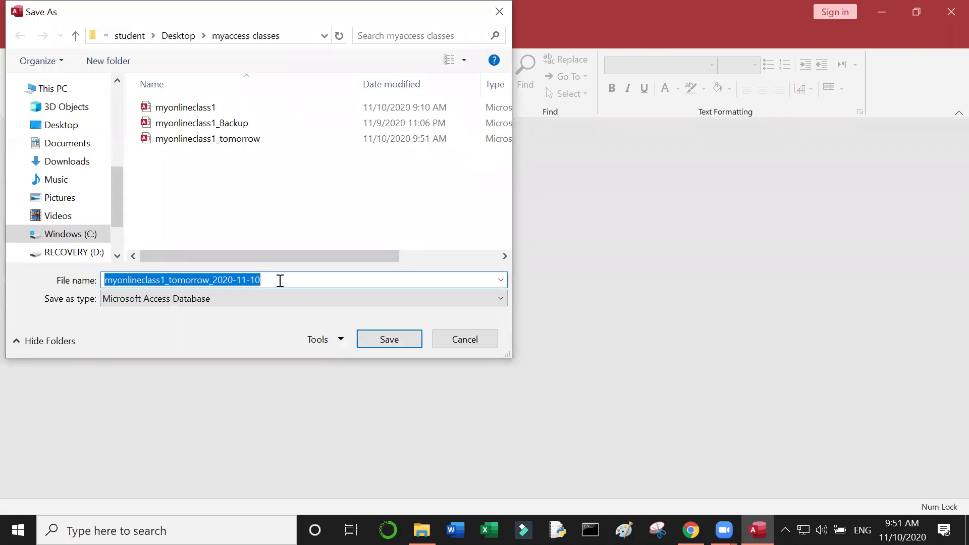
click(390, 339)
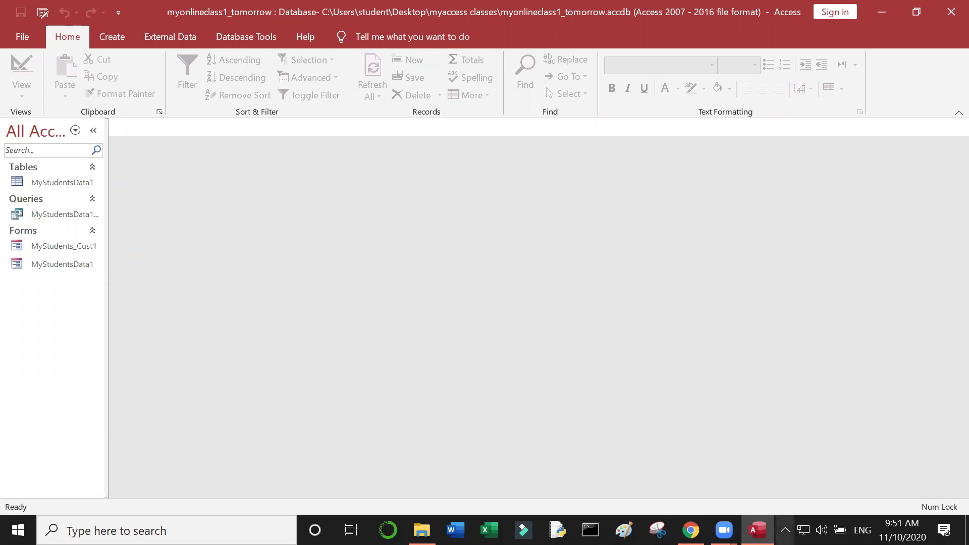
Open MyStudentsData1 Query and the MyStudentsData1 table in Datasheet View.
mouse_move(757, 529)
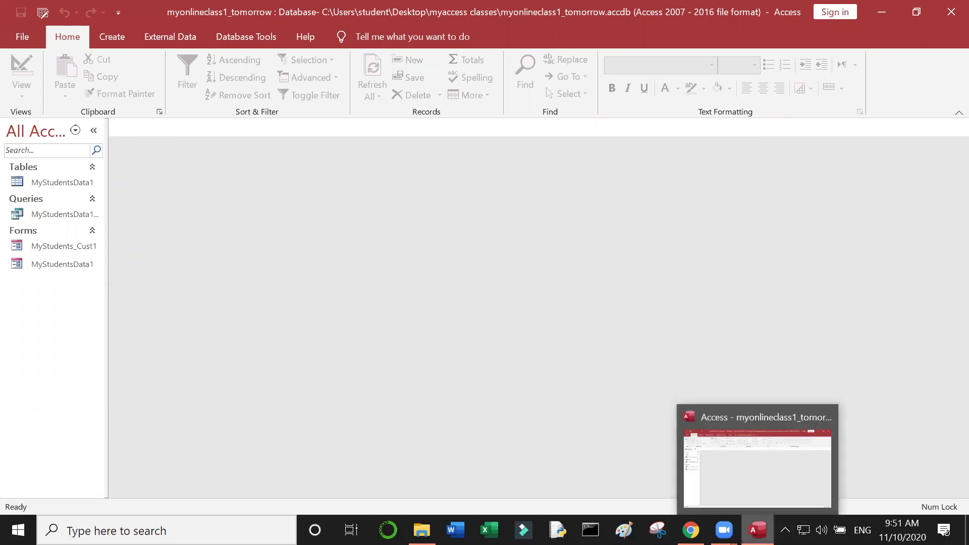
click(34, 217)
double_click(35, 217)
click(46, 184)
double_click(45, 184)
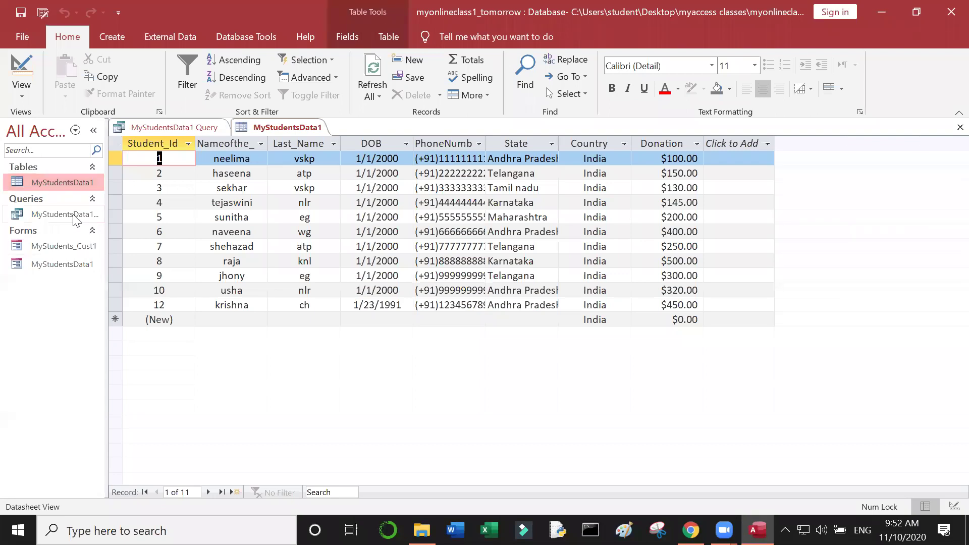
right_click(64, 186)
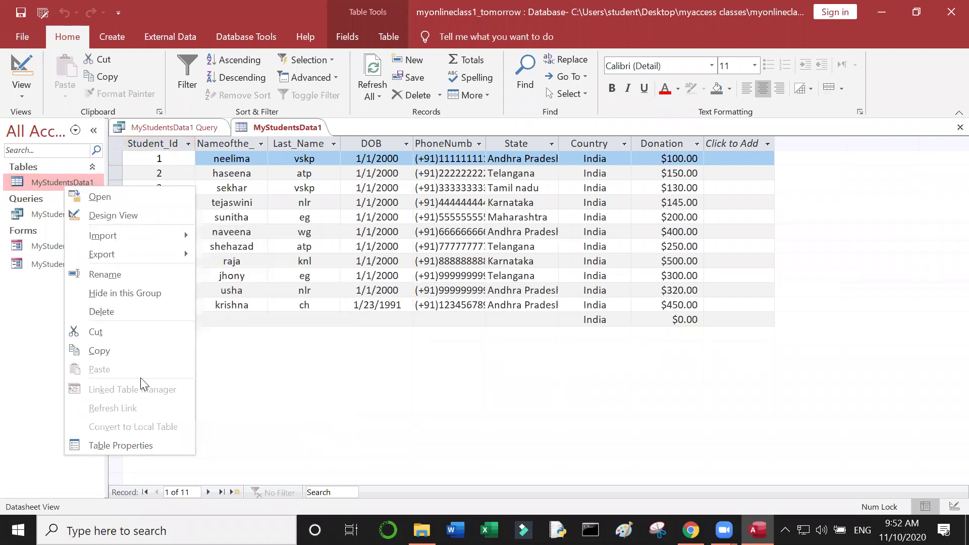
click(302, 339)
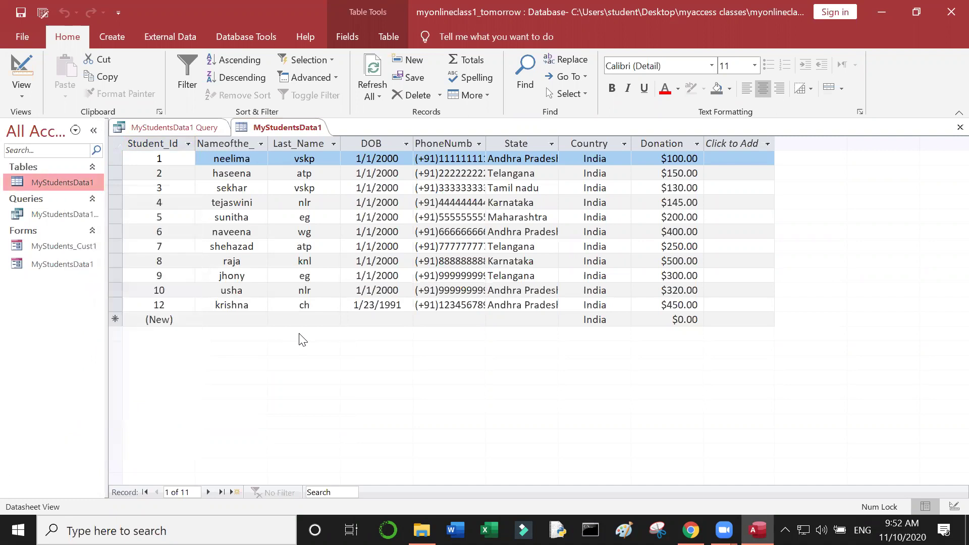
click(270, 261)
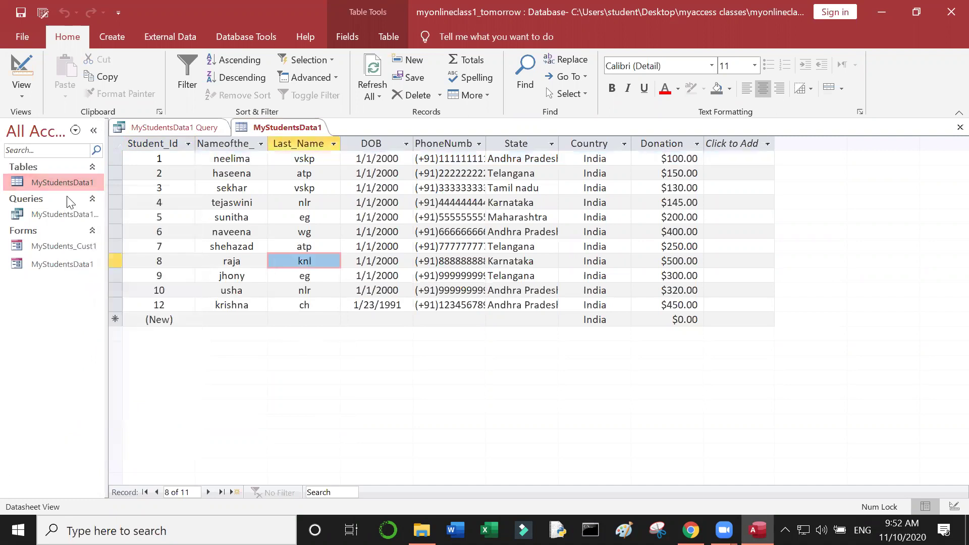
click(24, 92)
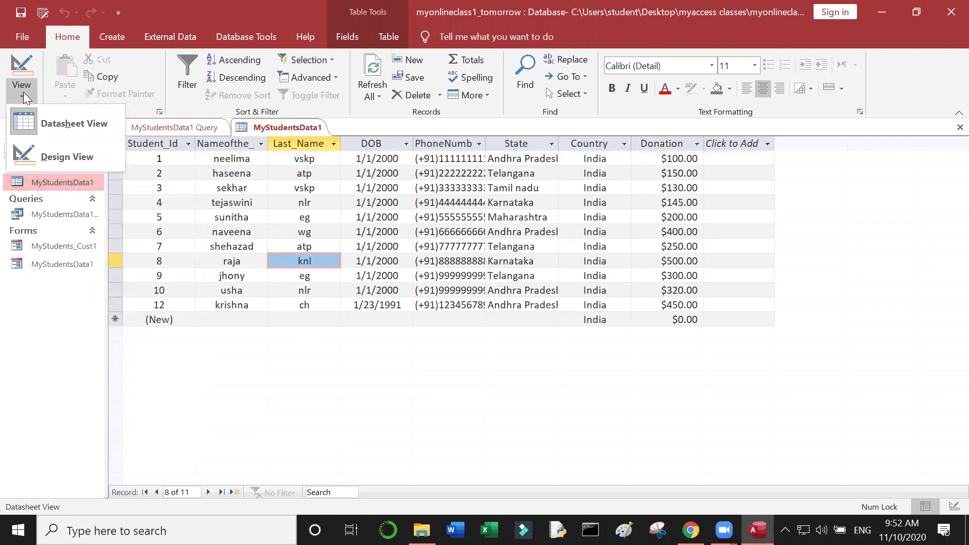
click(60, 136)
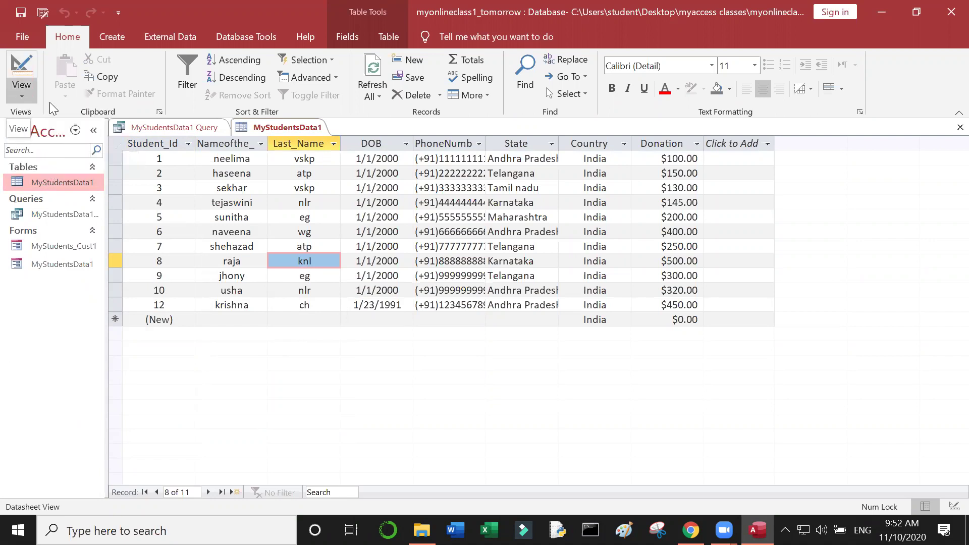
Create a new blank table in Design View.
click(118, 37)
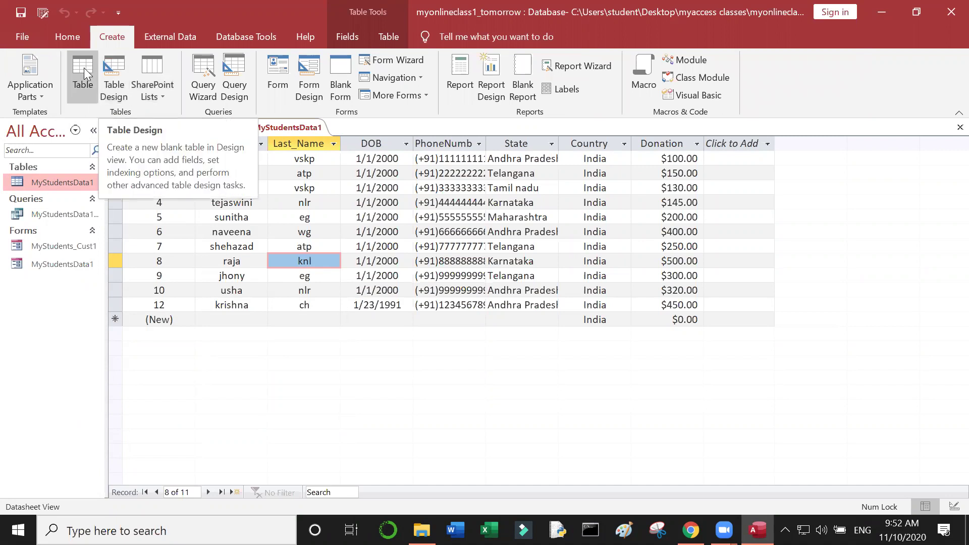
click(120, 85)
click(119, 86)
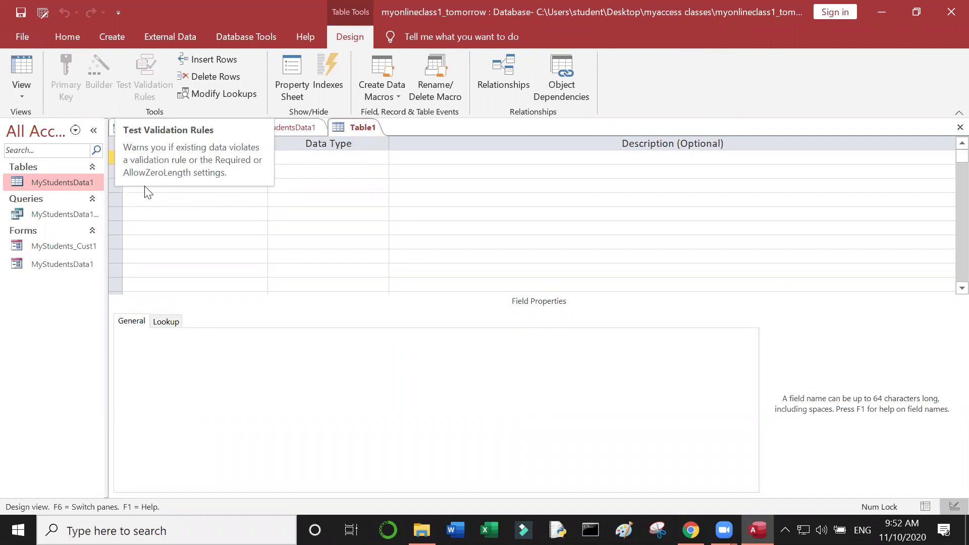
click(196, 233)
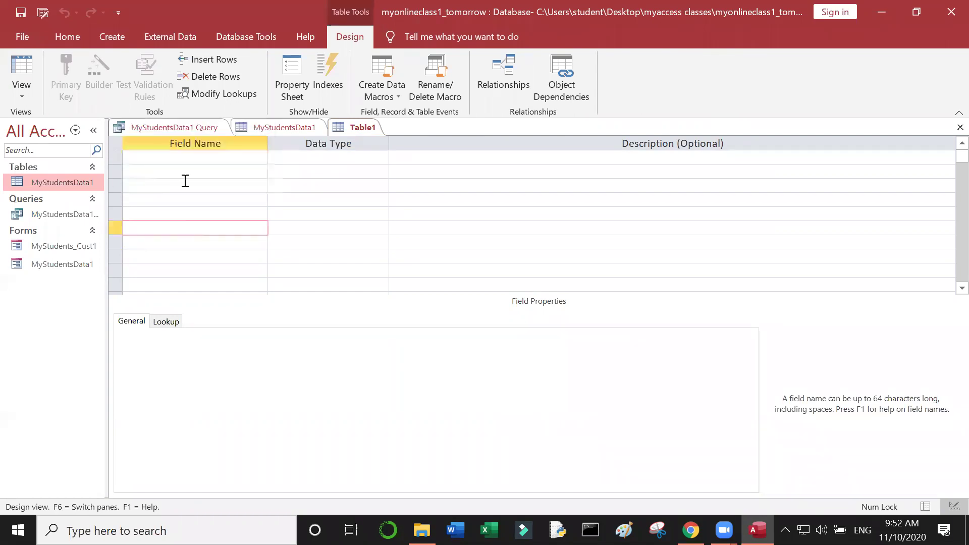
Add an ID field as the new table's first field, with the AutoNumber data type.
click(179, 158)
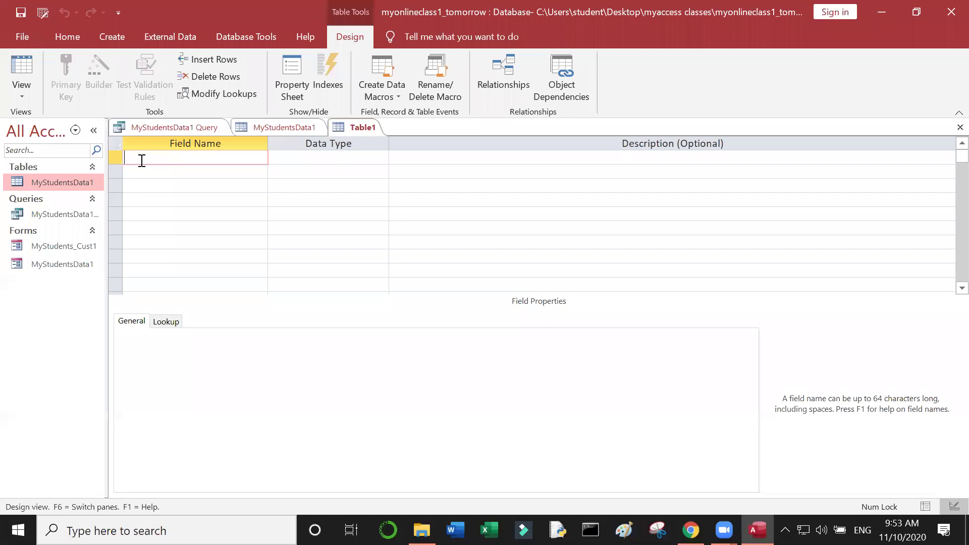
text(D)
key(BackSpace)
text(Name)
key(BackSpace)
key(BackSpace)
key(BackSpace)
key(BackSpace)
text(ID)
click(344, 152)
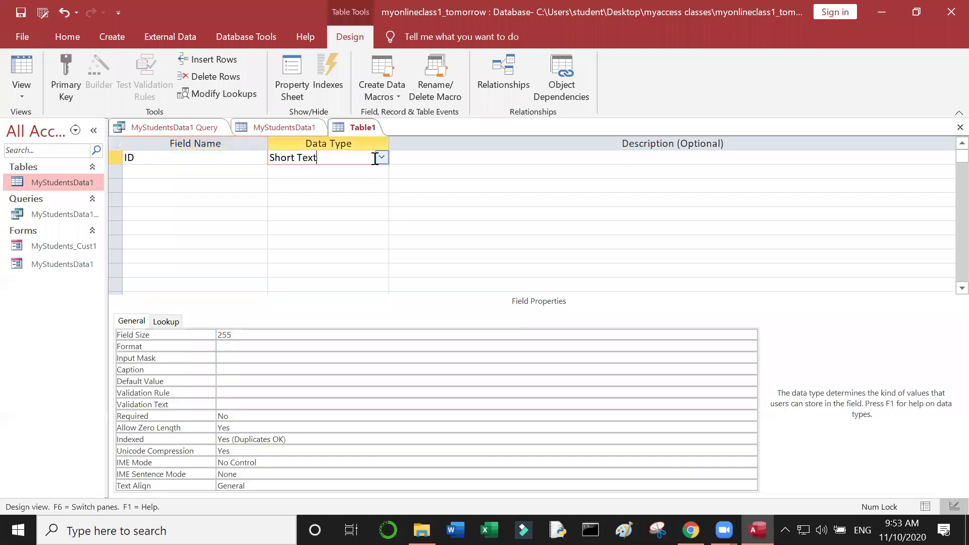
click(381, 158)
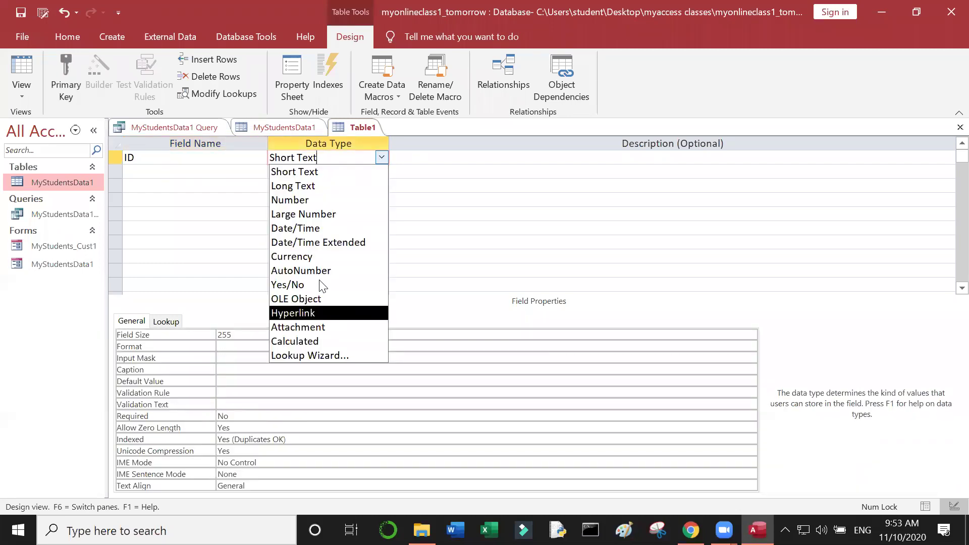
click(298, 269)
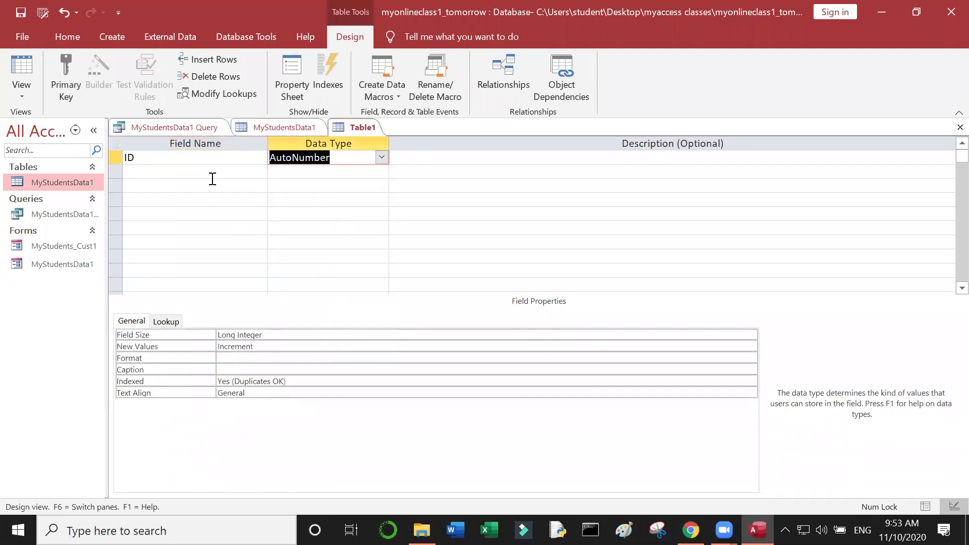
Add a Student_Name field below ID with the Short Text data type.
click(212, 175)
text(E)
key(BackSpace)
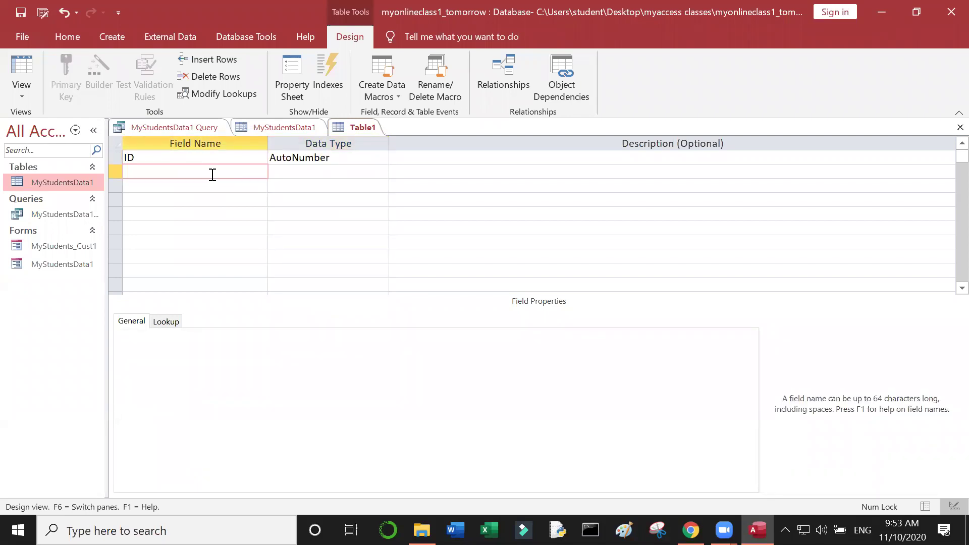
text(Student_Name)
click(285, 172)
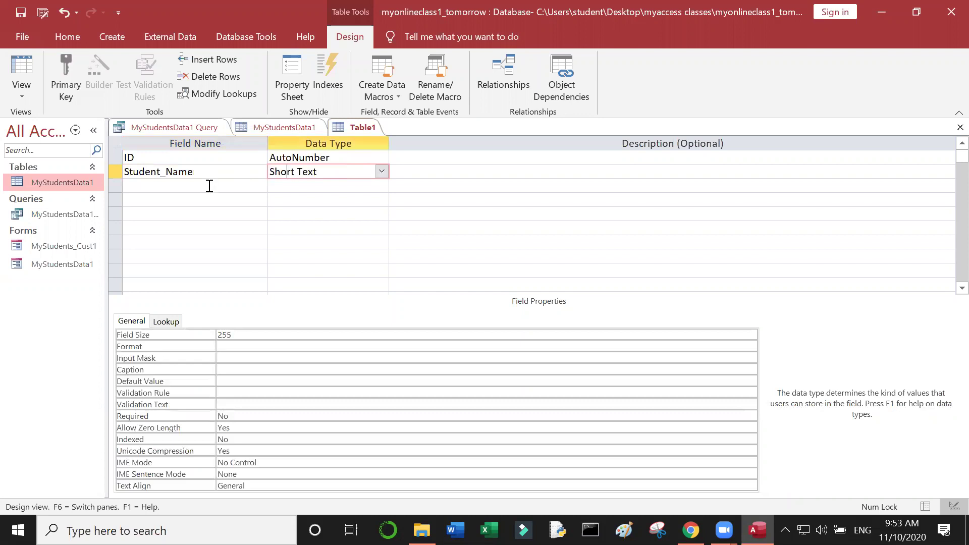
Add a District field below Student_Name and start the Lookup Wizard for it, choosing to type in the values.
click(210, 186)
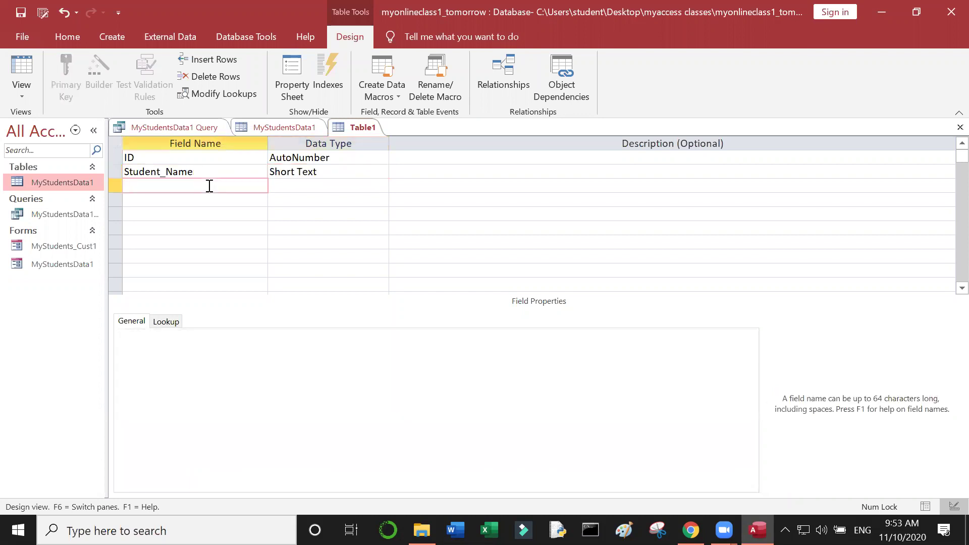
text(District)
click(276, 185)
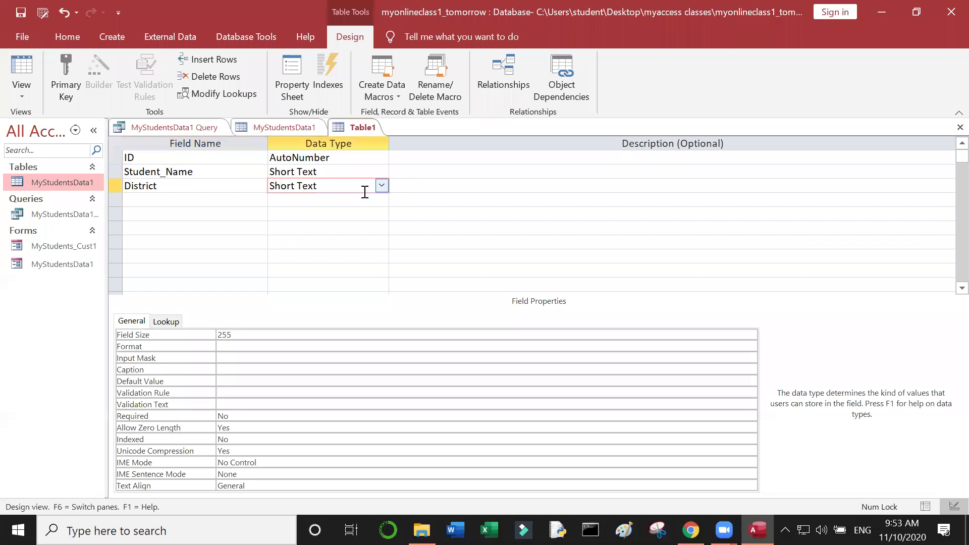
click(383, 187)
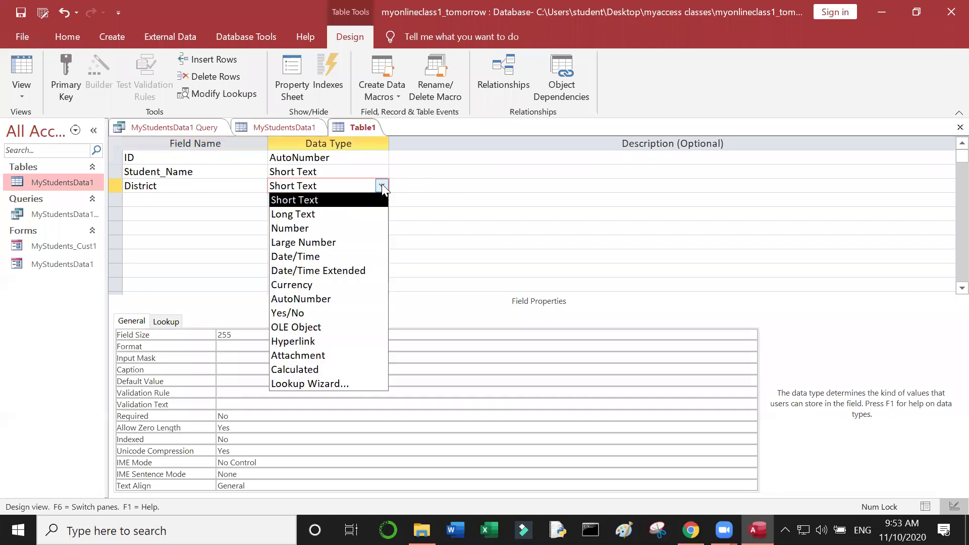
click(340, 384)
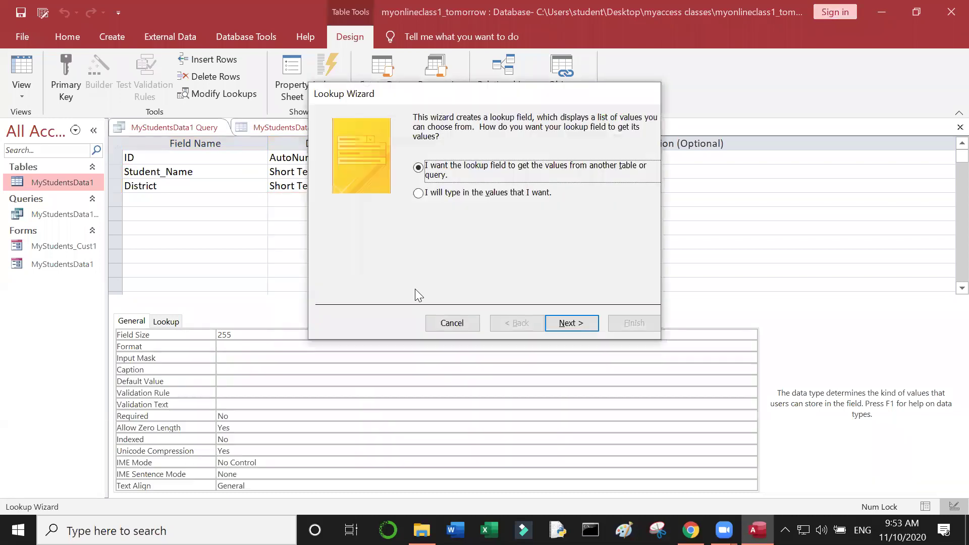
click(468, 193)
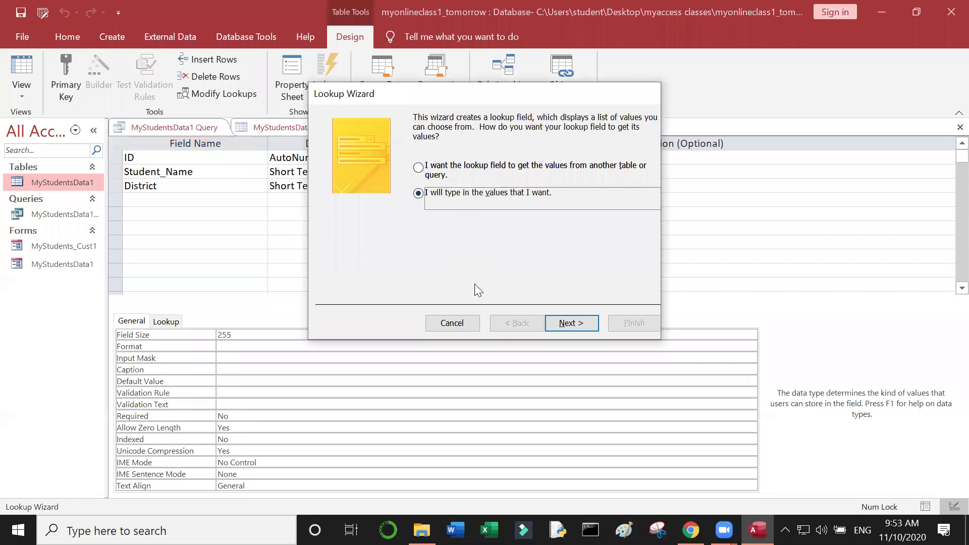
click(565, 324)
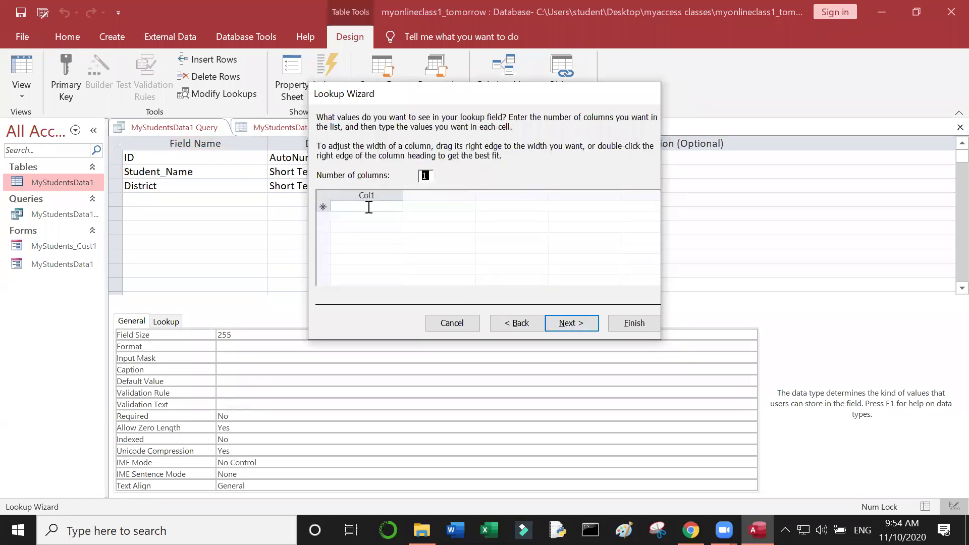
Enter EG, WG and VSKP as the first values of the District lookup list.
key(Caps_Lock)
click(367, 209)
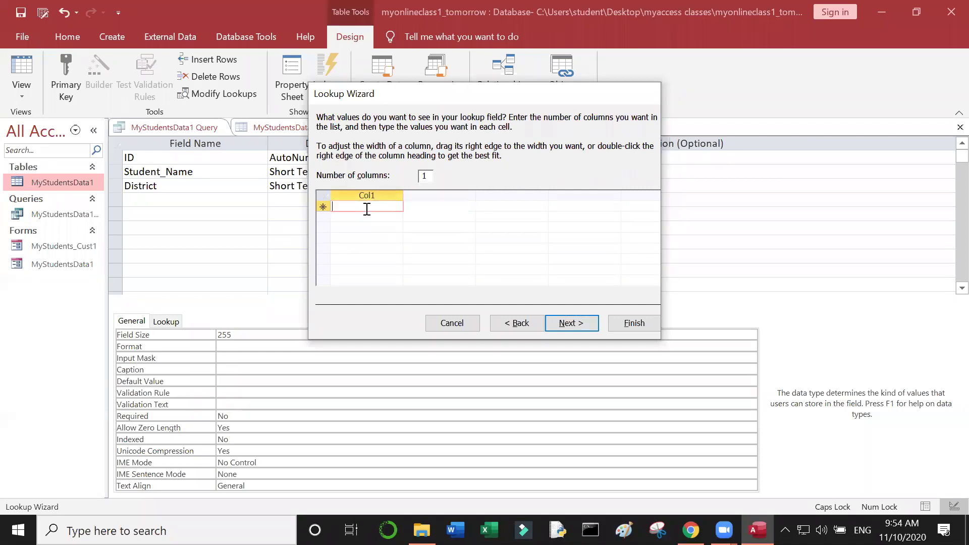
text(EG)
click(366, 220)
text(WG)
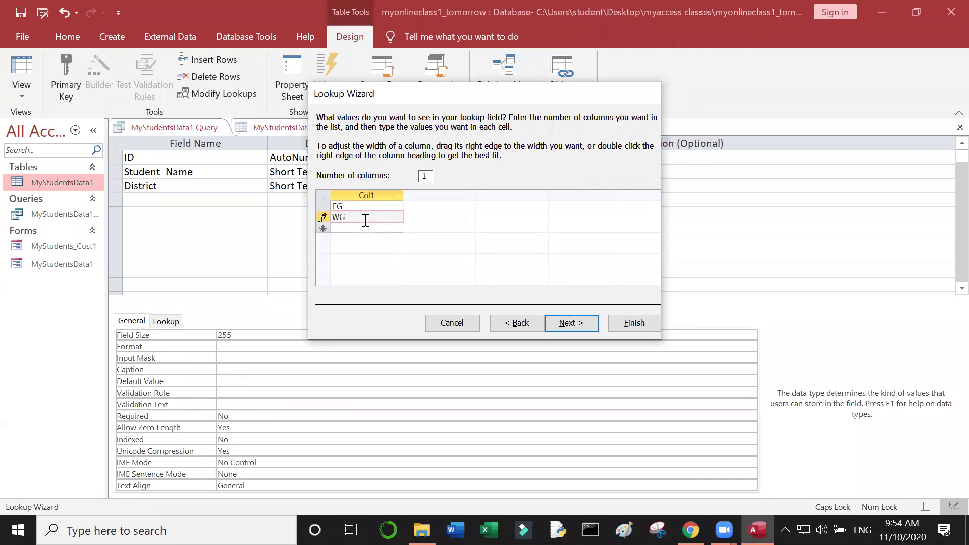
key(Return)
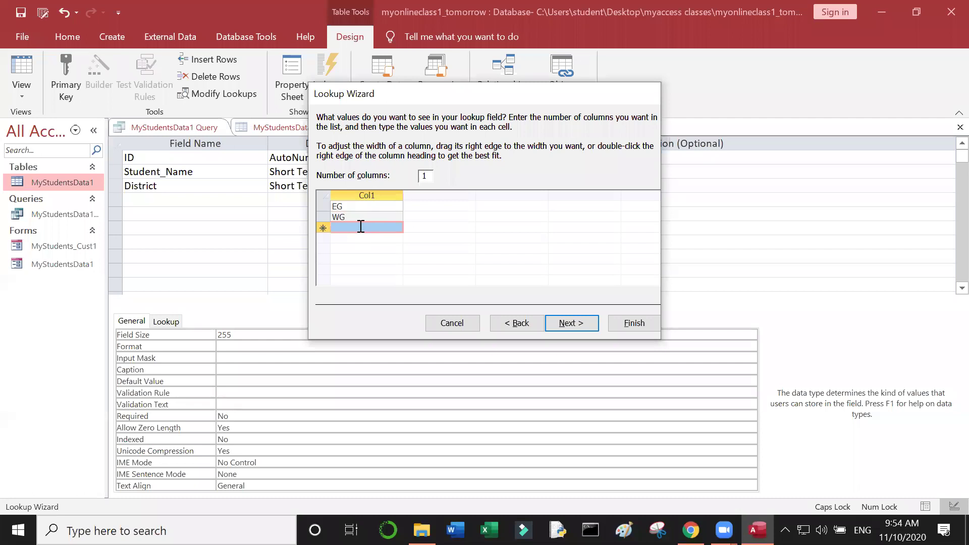
click(361, 227)
text(N)
key(BackSpace)
text(VSKP)
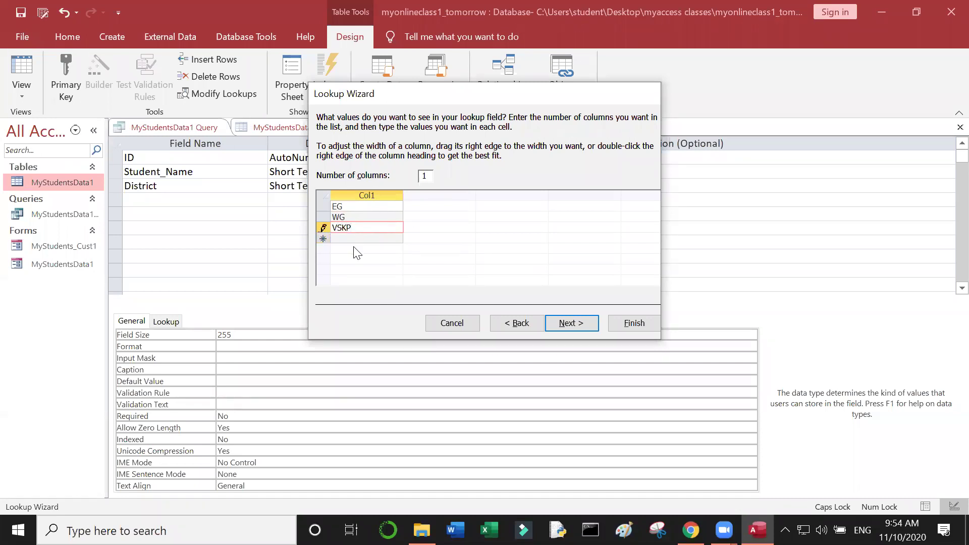
Add VZNM, KDP, ATP and KNL to the District lookup list below VSKP.
click(356, 241)
text(VZNM)
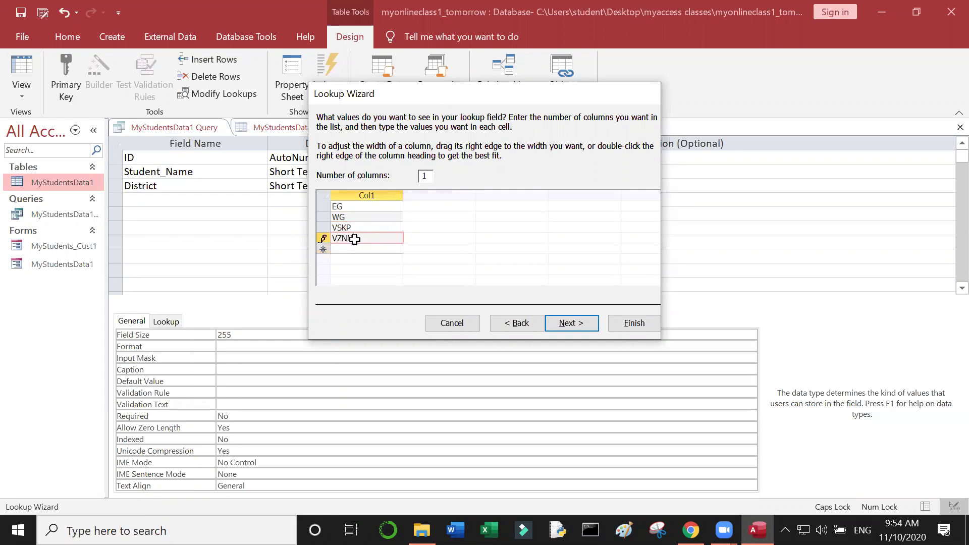
click(356, 251)
text(KDP)
click(356, 261)
text(ATP)
click(354, 271)
text(KNL)
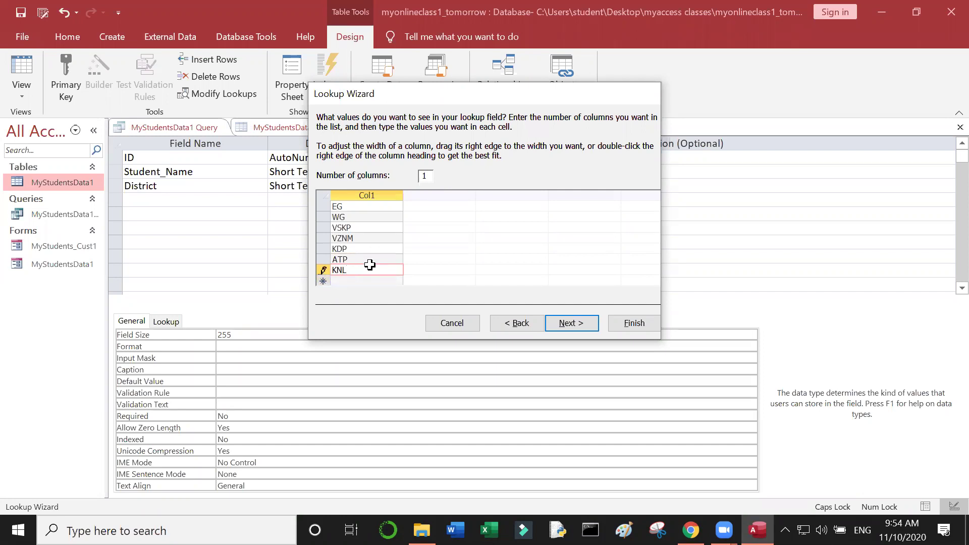
Add PKSM, SKLM and NLR to the District lookup list below KNL.
key(Return)
text(PKSM)
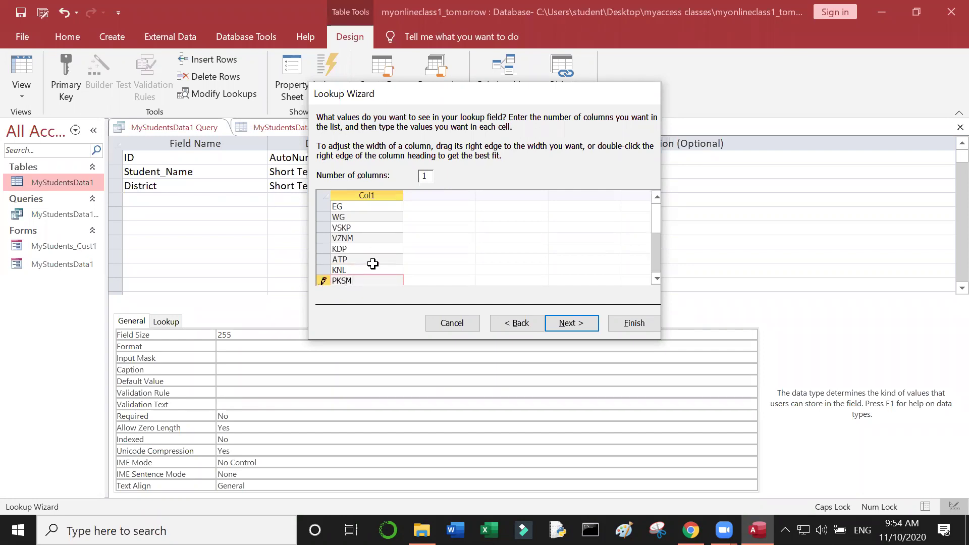
key(Return)
text(SKLM)
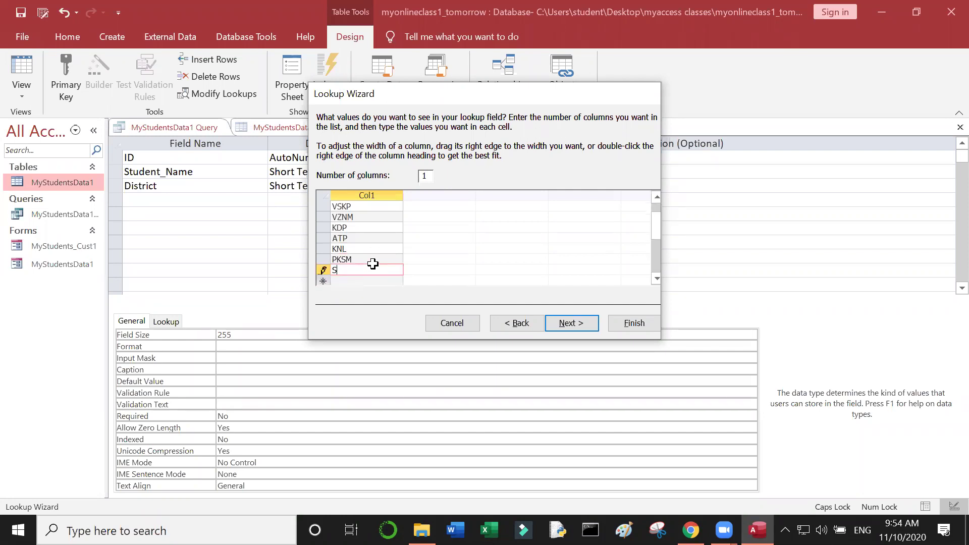
key(Return)
text(NLR)
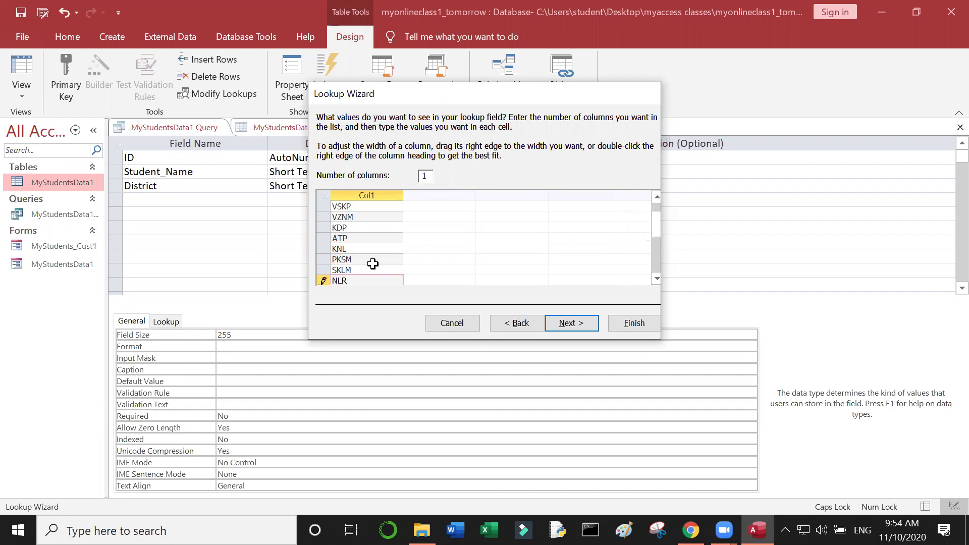
key(Return)
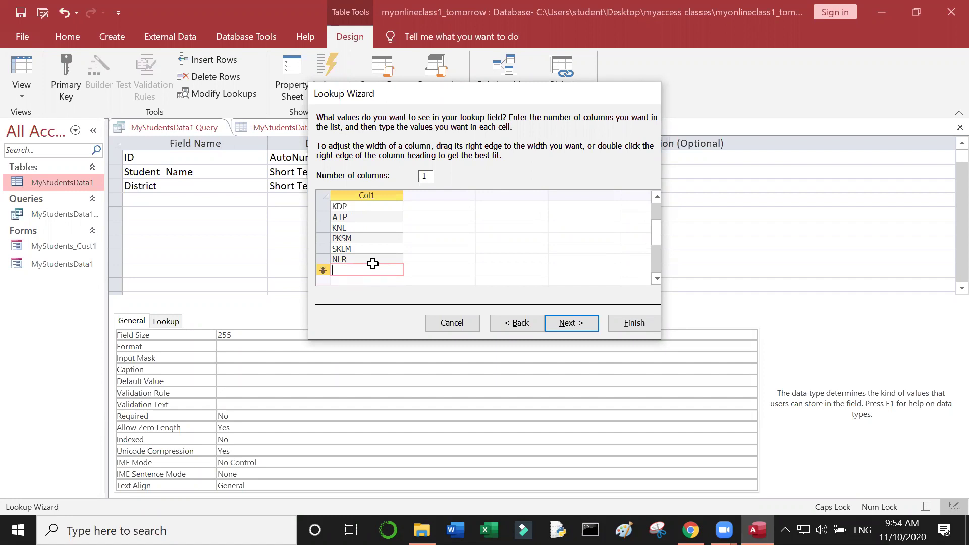
Add KRI and GNT to the District lookup list below NLR.
text(KROI)
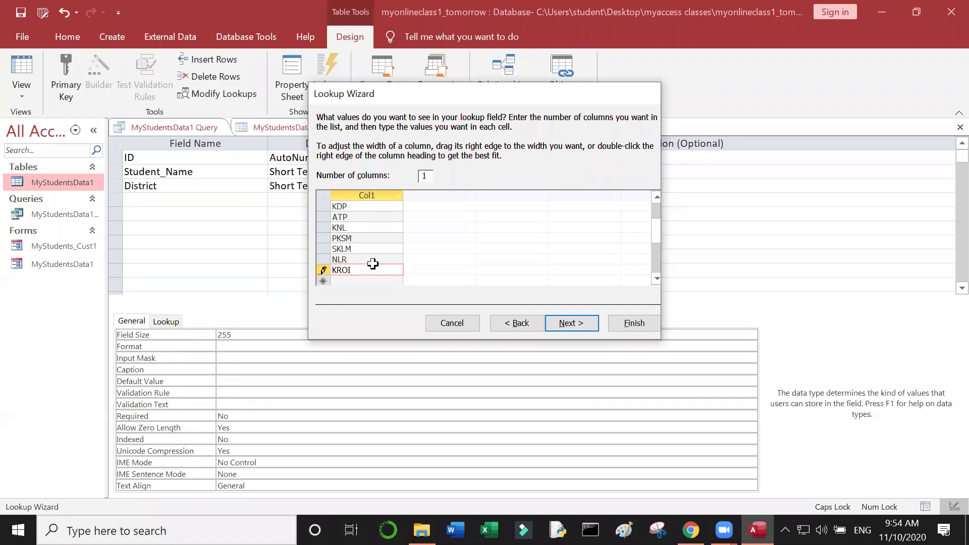
key(BackSpace)
key(BackSpace)
text(I)
key(Return)
text(GNT)
key(Return)
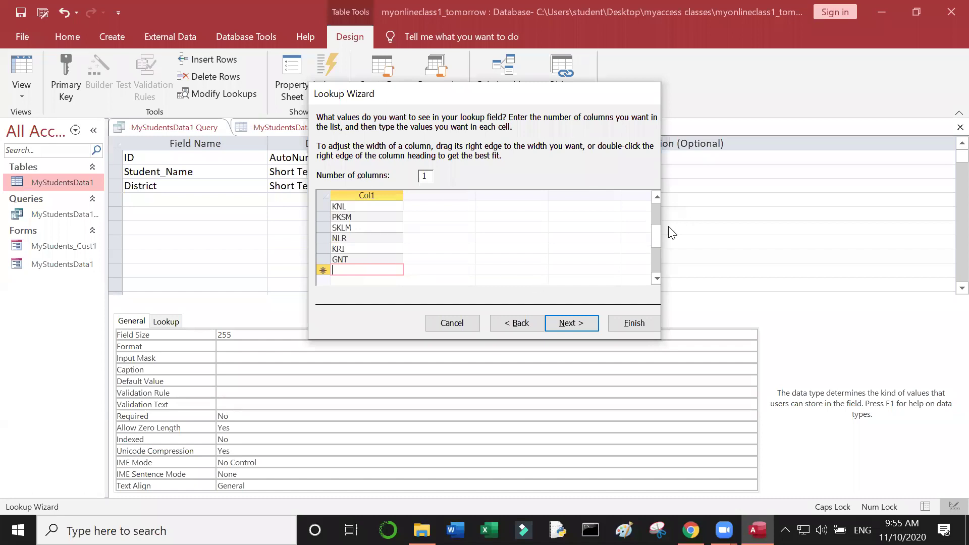
Review the entered district values in the lookup list, going back to the first entry and down through the rows.
drag(658, 230, 663, 224)
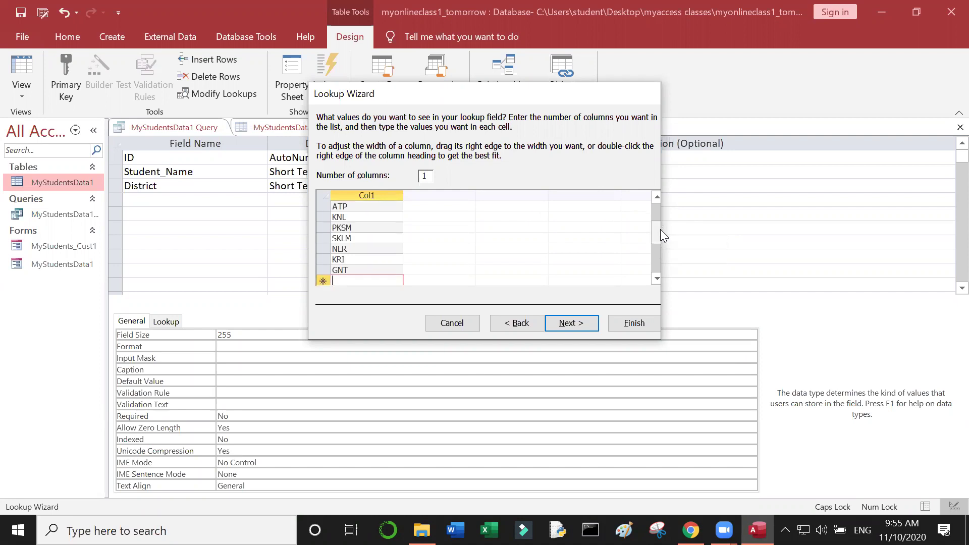
drag(659, 229, 662, 215)
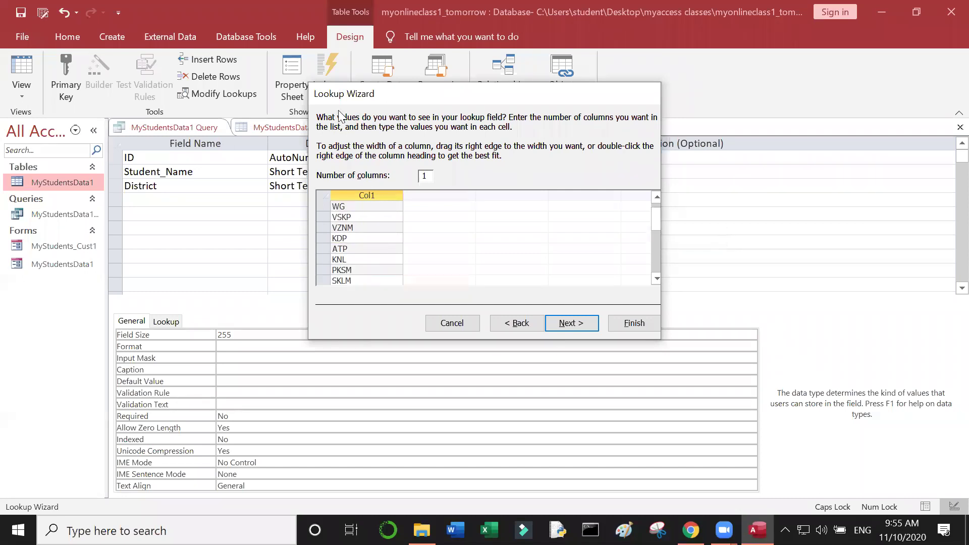
click(358, 208)
key(Up)
key(Down)
key(Down)
key(Down)
key(Down)
key(Down)
key(Down)
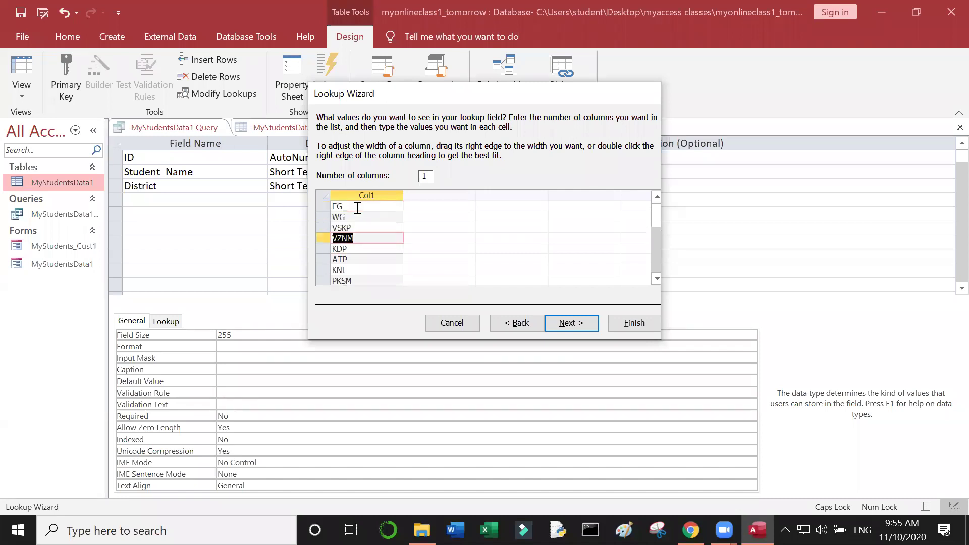
Add CTR to the District lookup list below GNT and finish the Lookup Wizard with the label District.
key(Down)
key(Down)
key(Down)
key(Down)
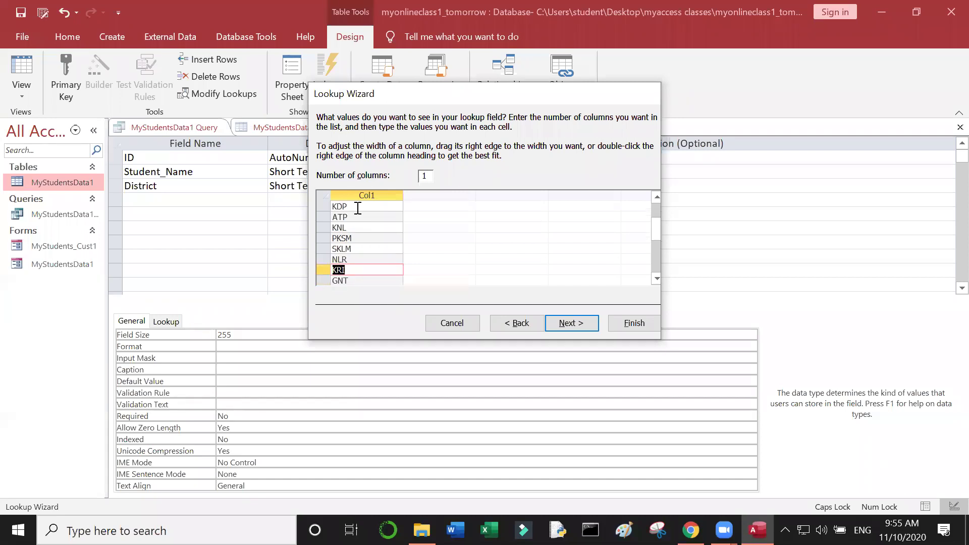
key(Down)
key(Down)
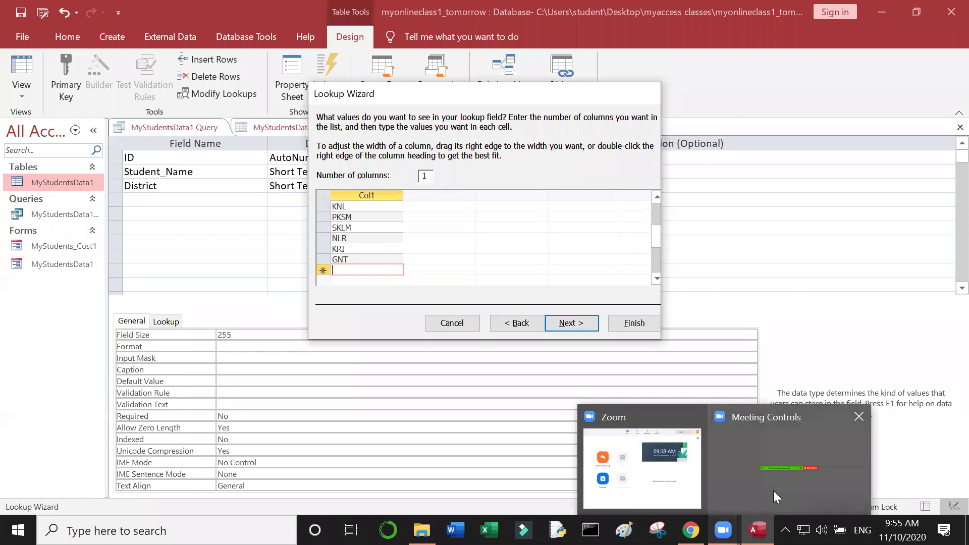
click(773, 490)
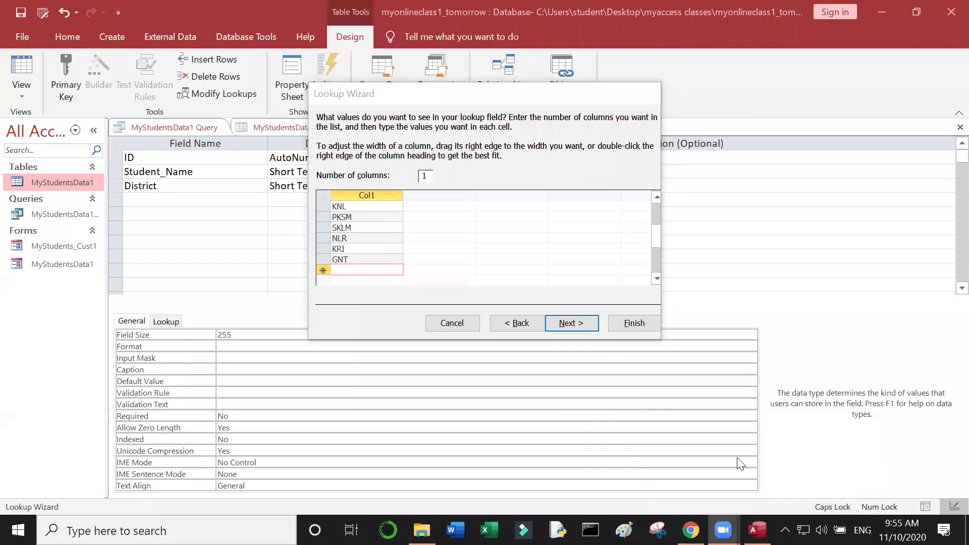
click(370, 268)
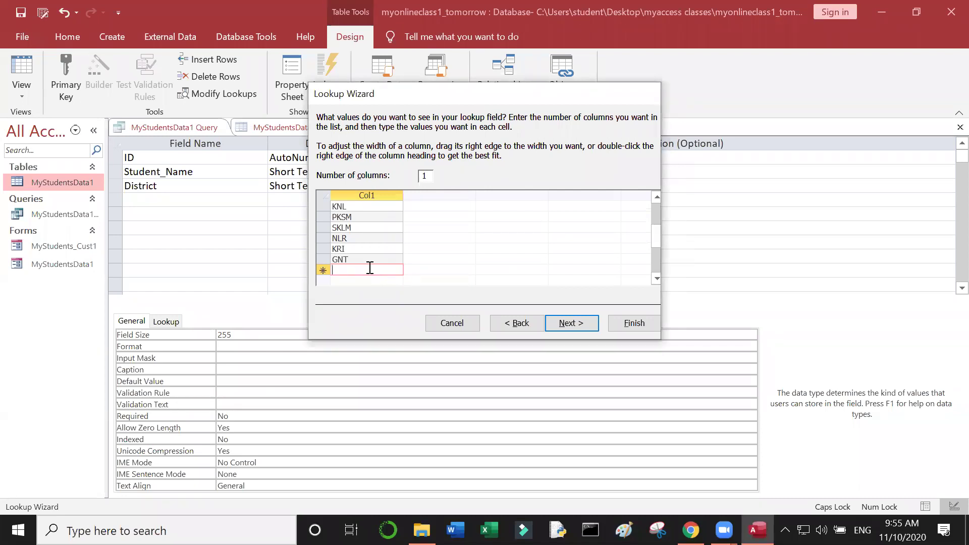
text(CTR)
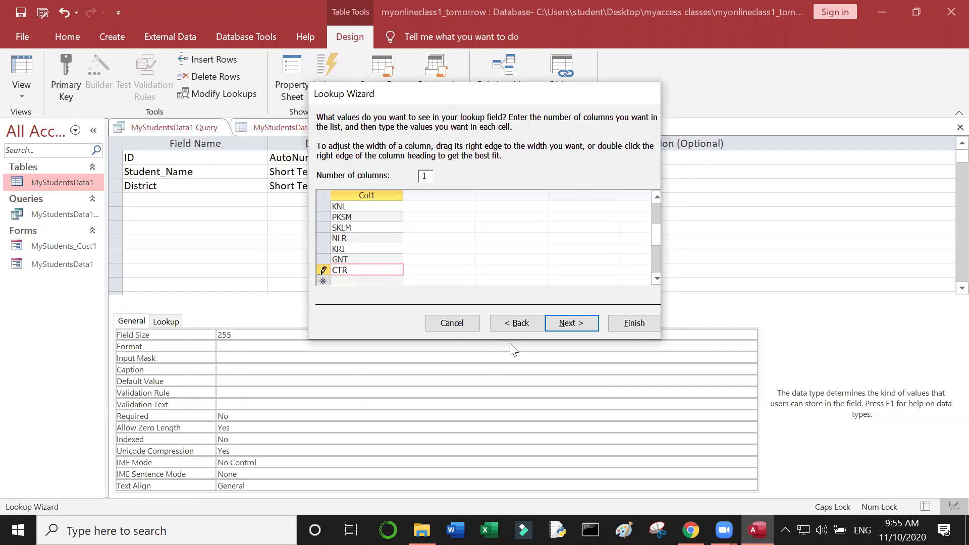
click(582, 328)
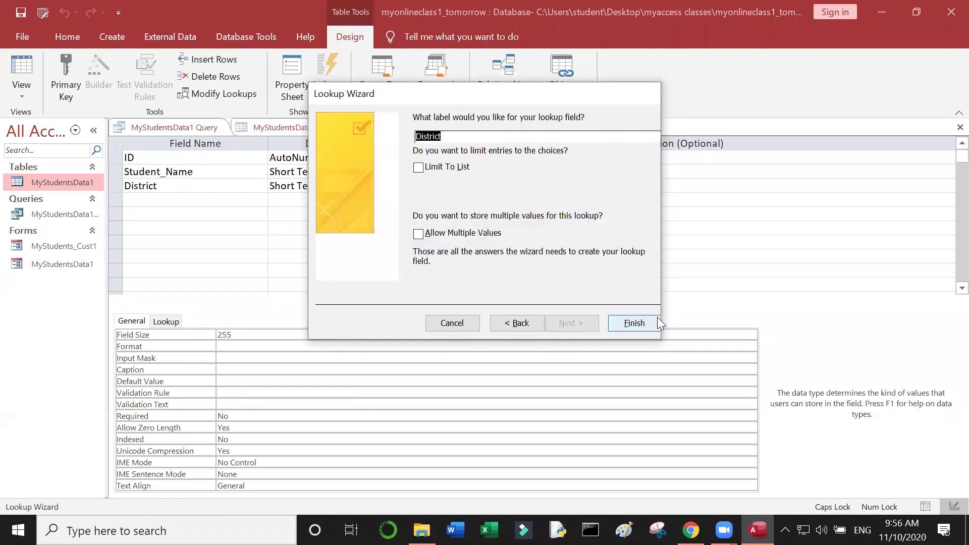
click(635, 325)
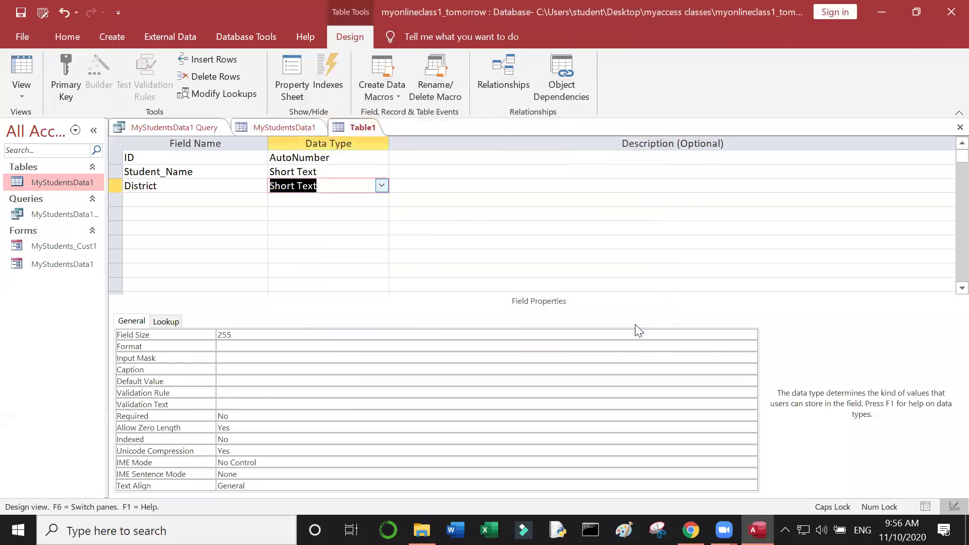
Add a PhoneNo field below District, keeping Short Text as its data type.
click(342, 232)
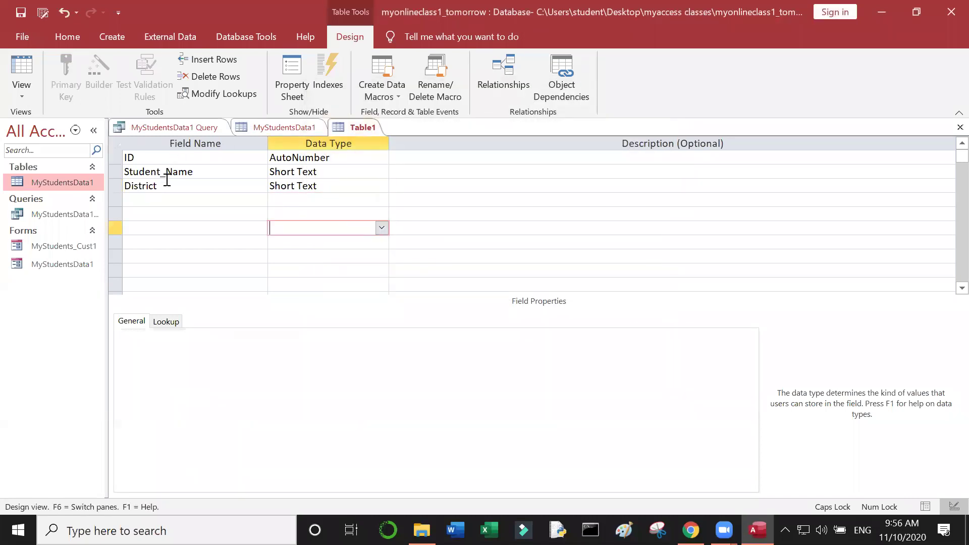
click(168, 200)
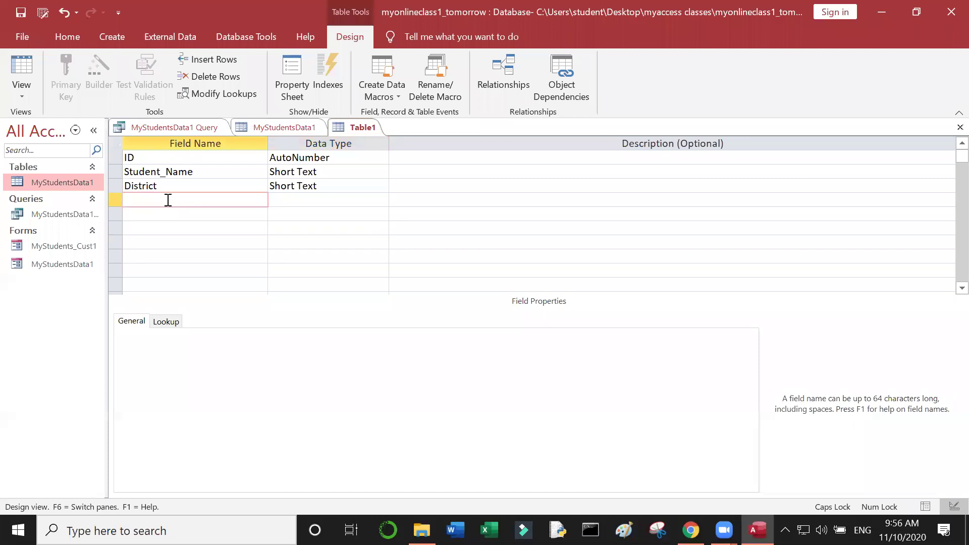
text(P)
key(Caps_Lock)
text(honeNO)
key(BackSpace)
text(o)
click(279, 198)
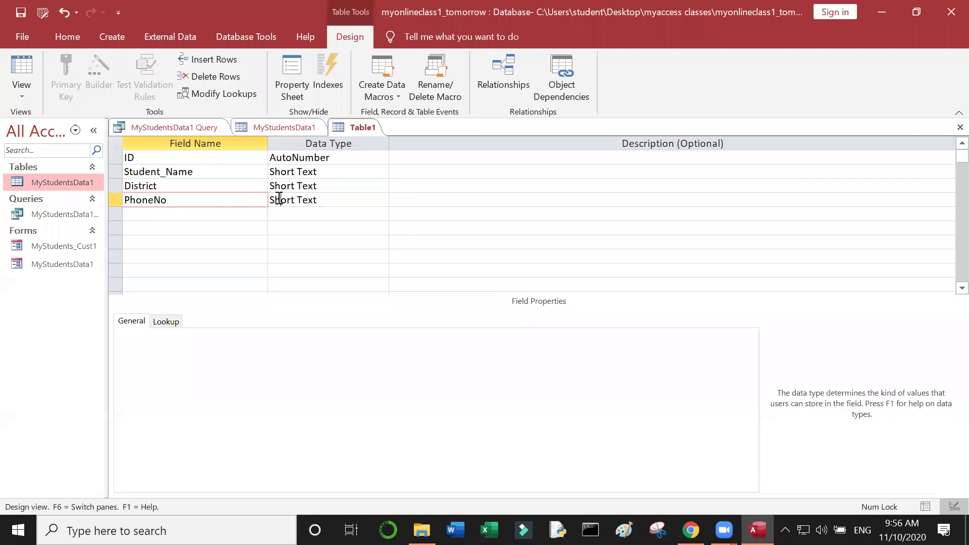
click(383, 203)
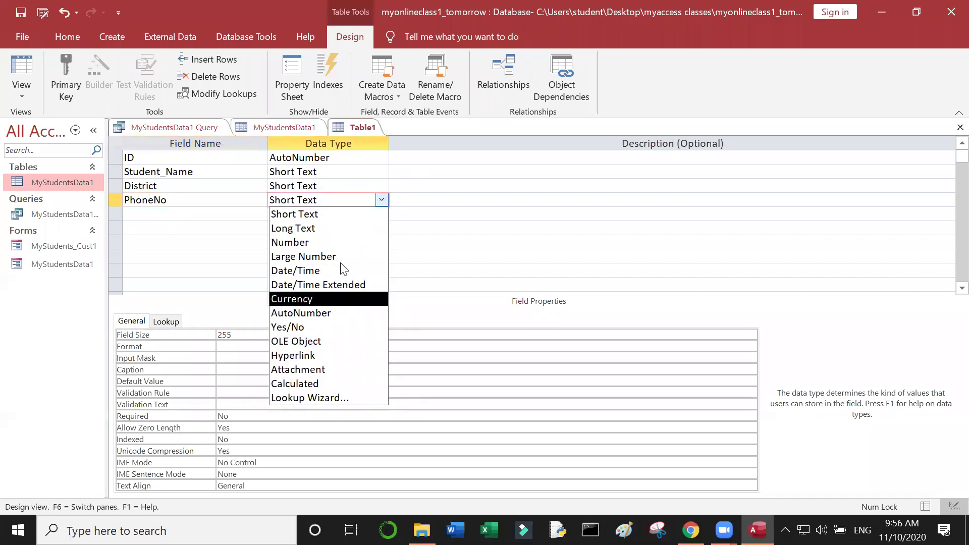
click(281, 200)
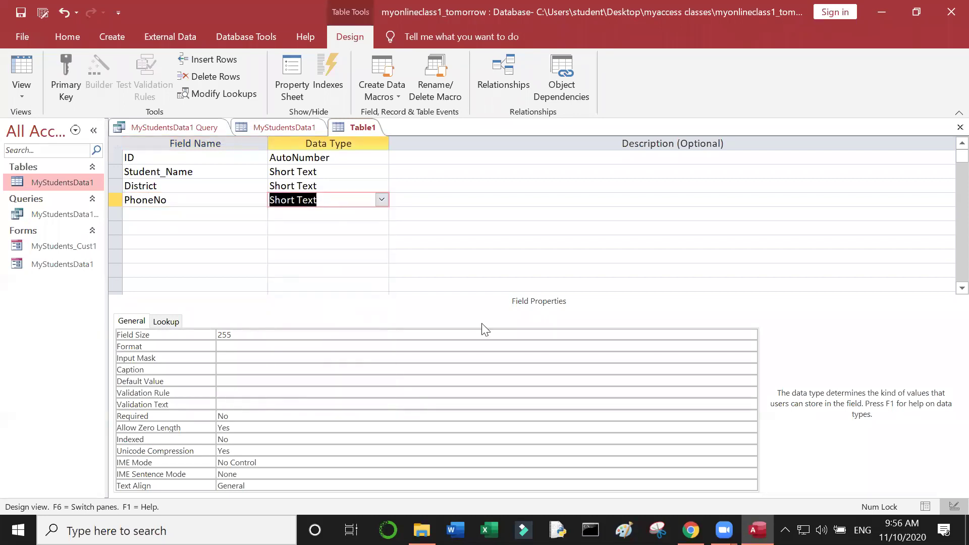
Start the Input Mask Wizard for PhoneNo, saving the table as my studentlist2 and having a primary key created.
click(507, 335)
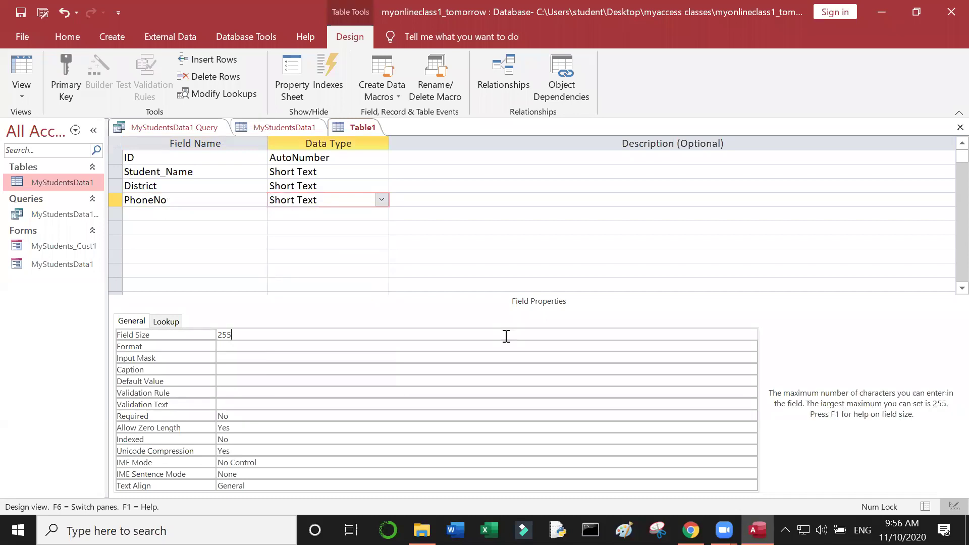
click(463, 349)
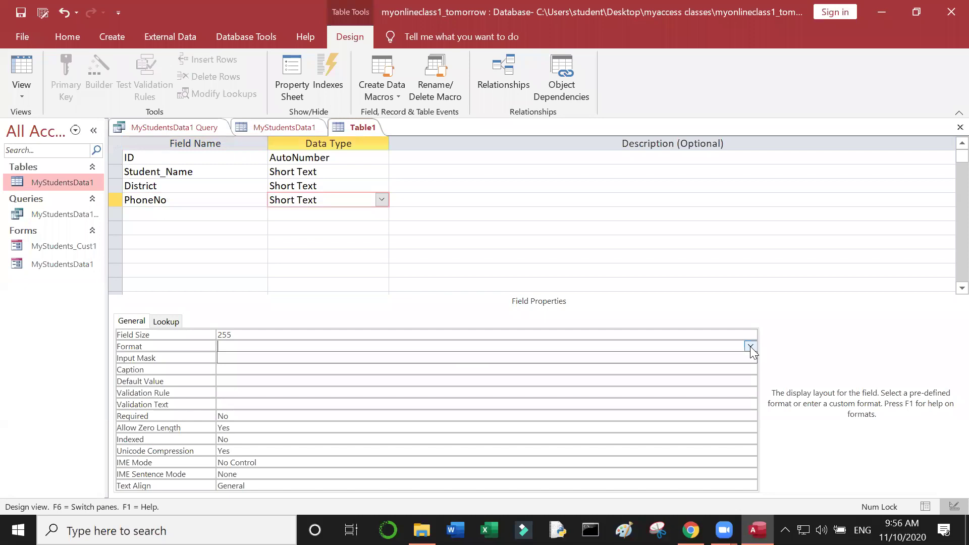
click(702, 361)
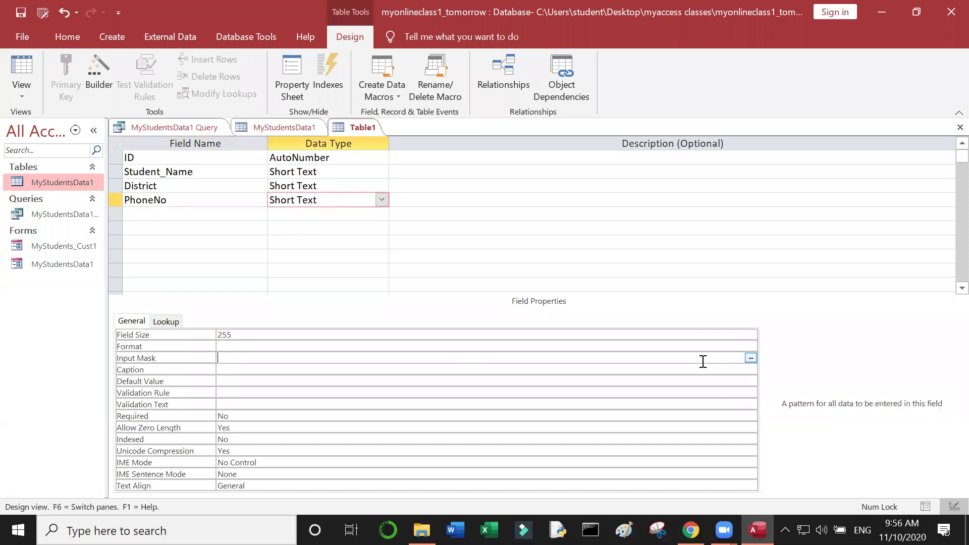
click(753, 357)
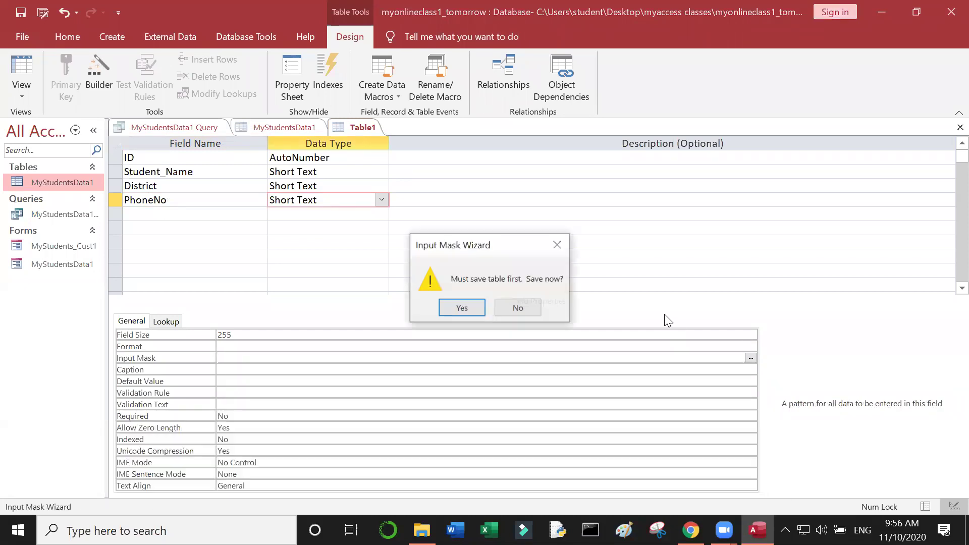
click(474, 311)
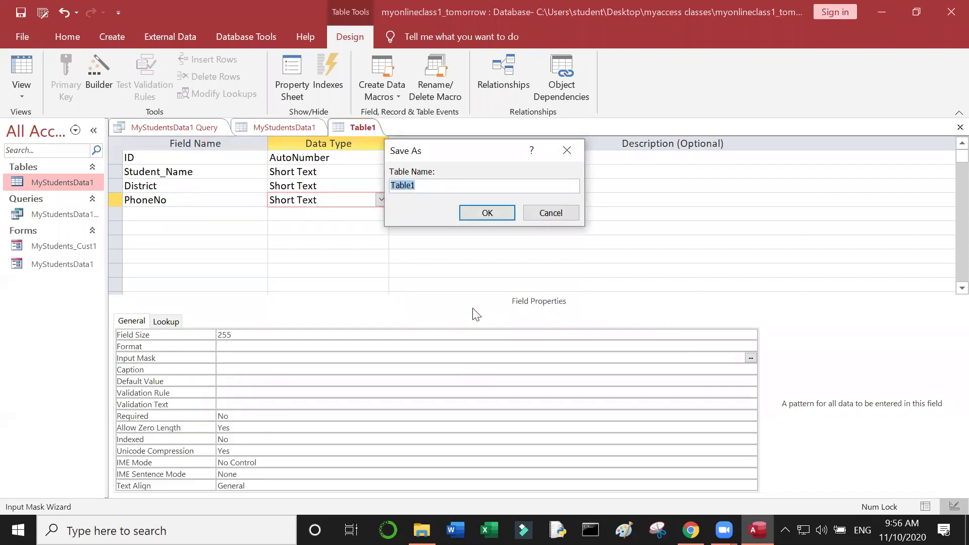
text(my studentlist2)
click(502, 215)
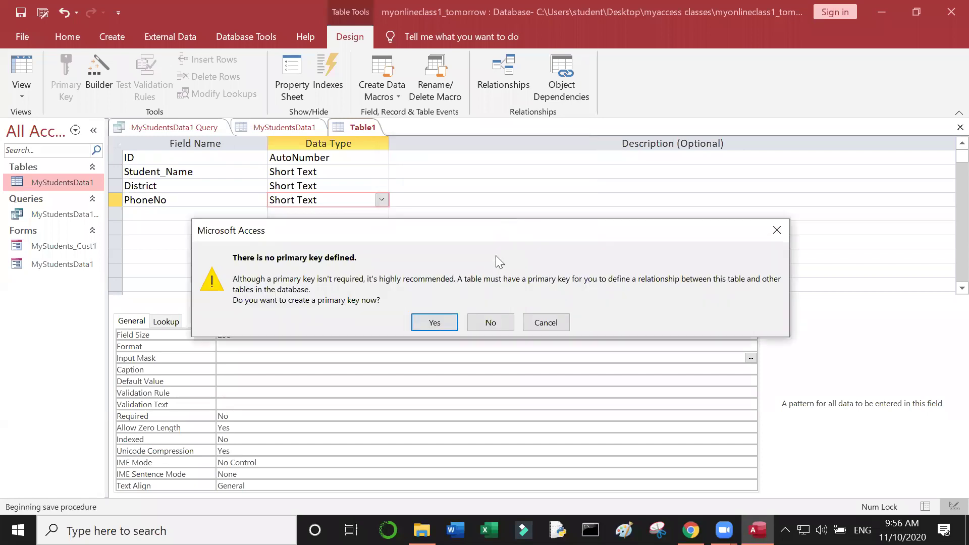
click(434, 325)
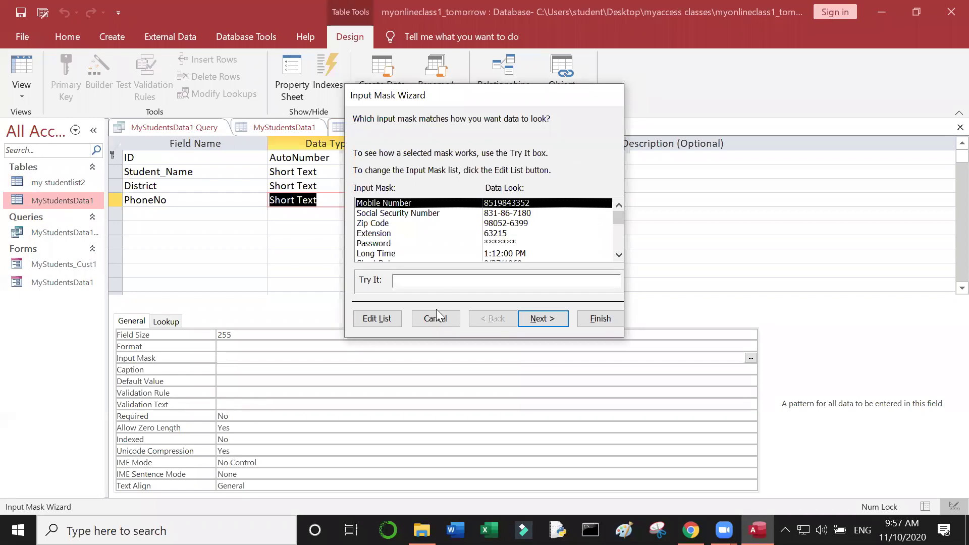
click(546, 318)
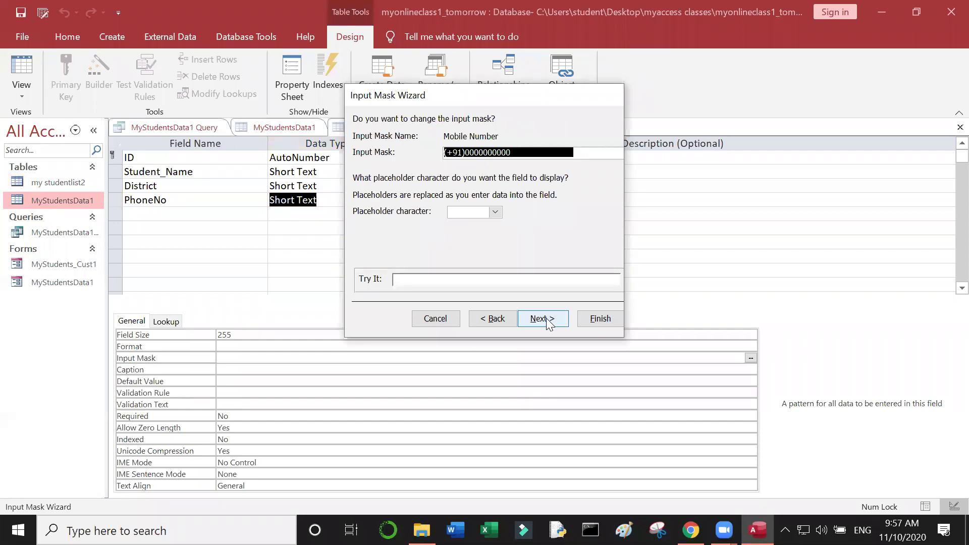
click(544, 321)
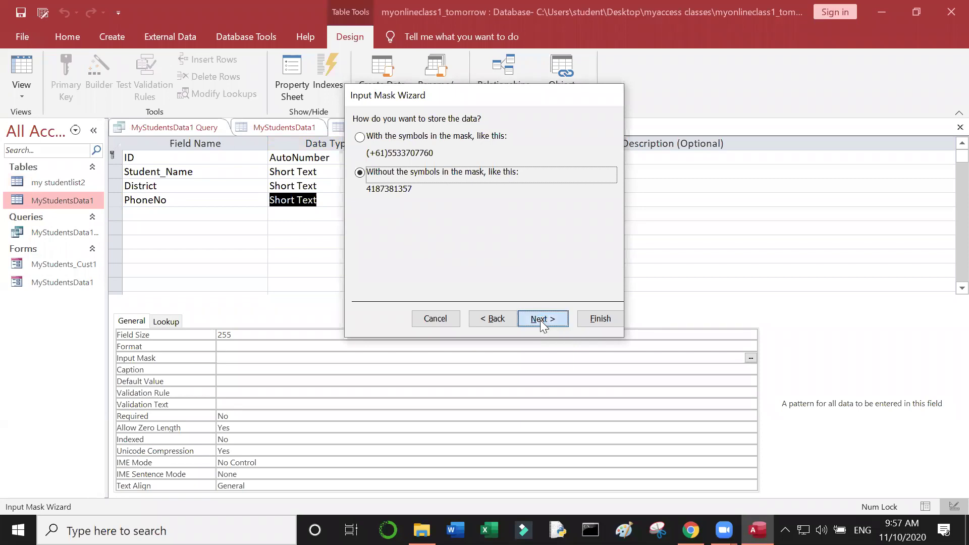
click(540, 320)
click(600, 319)
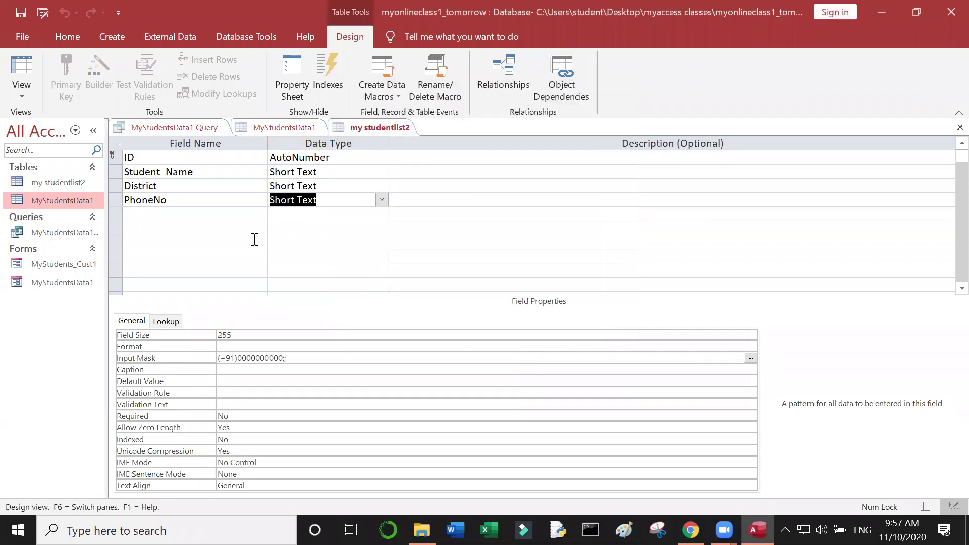
Add a Photo field below PhoneNo with the Attachment data type.
click(143, 218)
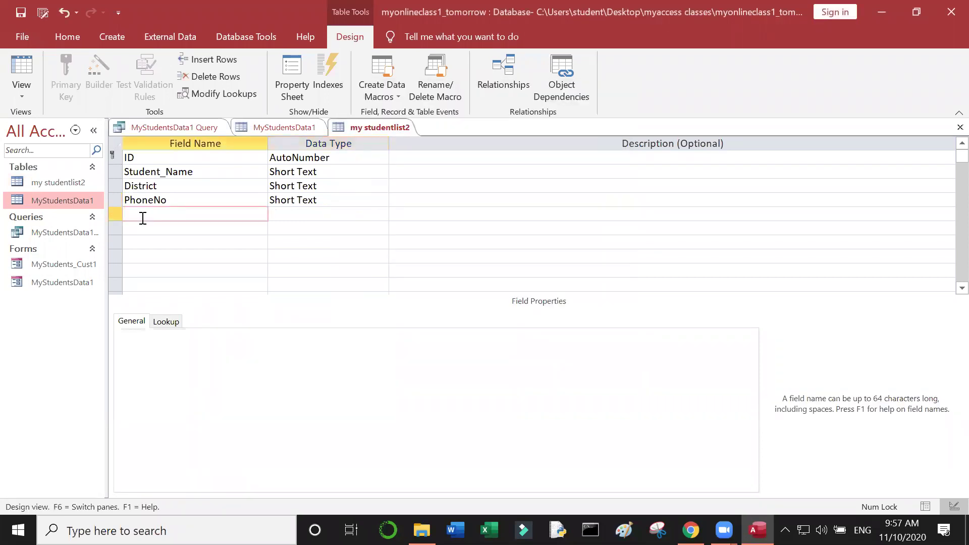
text(P)
text(h)
text(on)
key(BackSpace)
text(to)
click(283, 213)
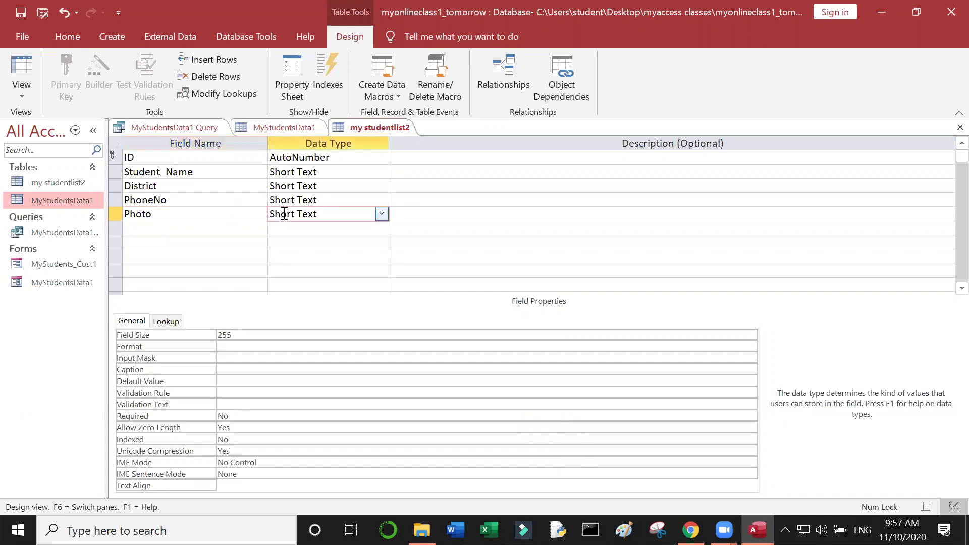
click(381, 215)
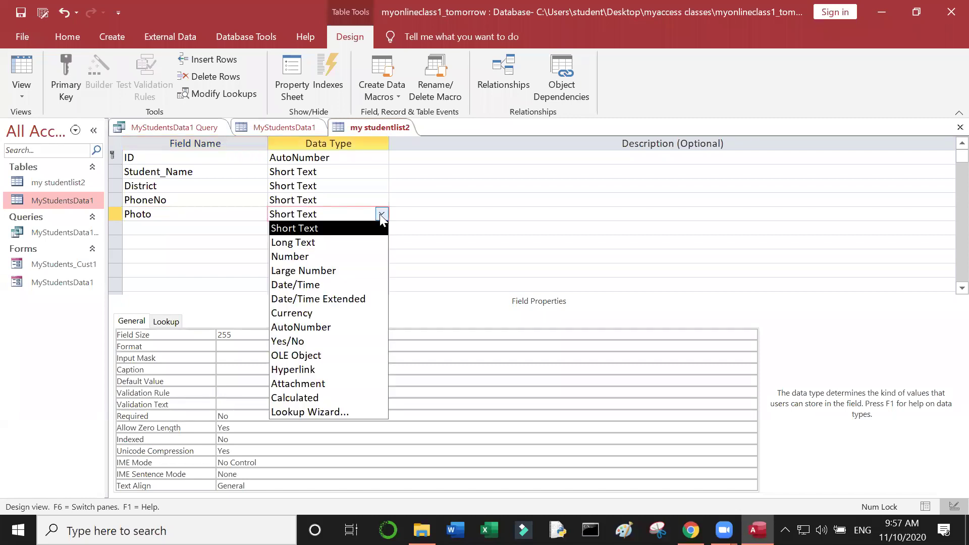
click(326, 380)
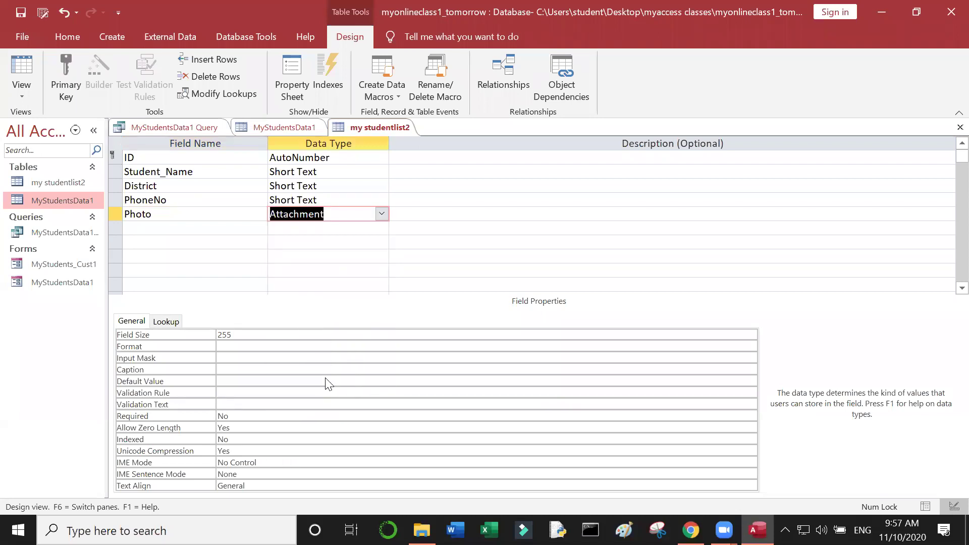
Examine the Caption and Required properties of the Photo attachment field.
click(328, 257)
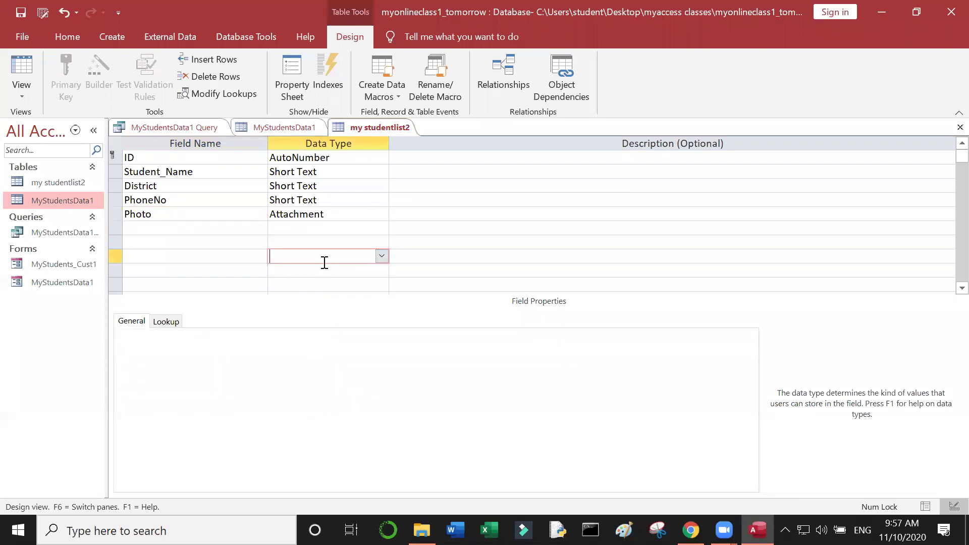
click(363, 203)
click(357, 212)
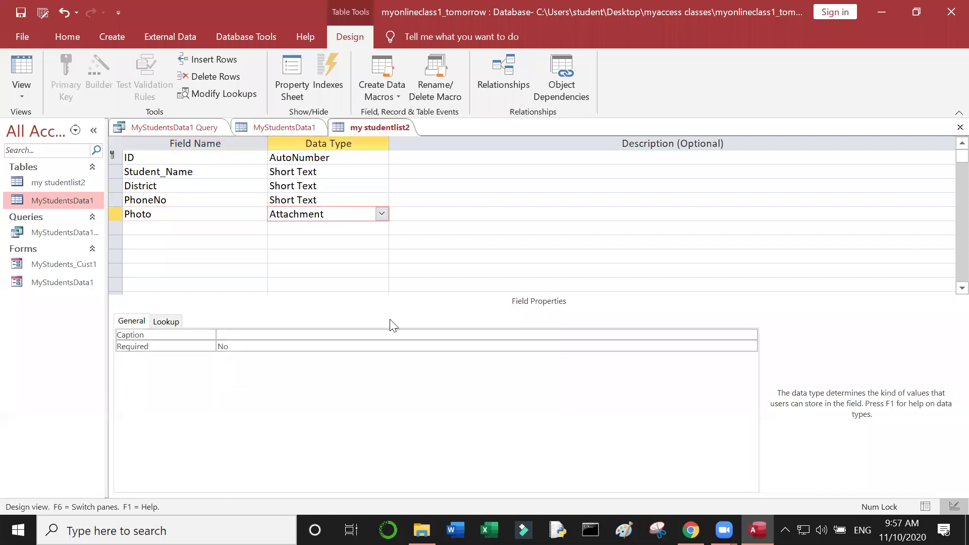
click(380, 336)
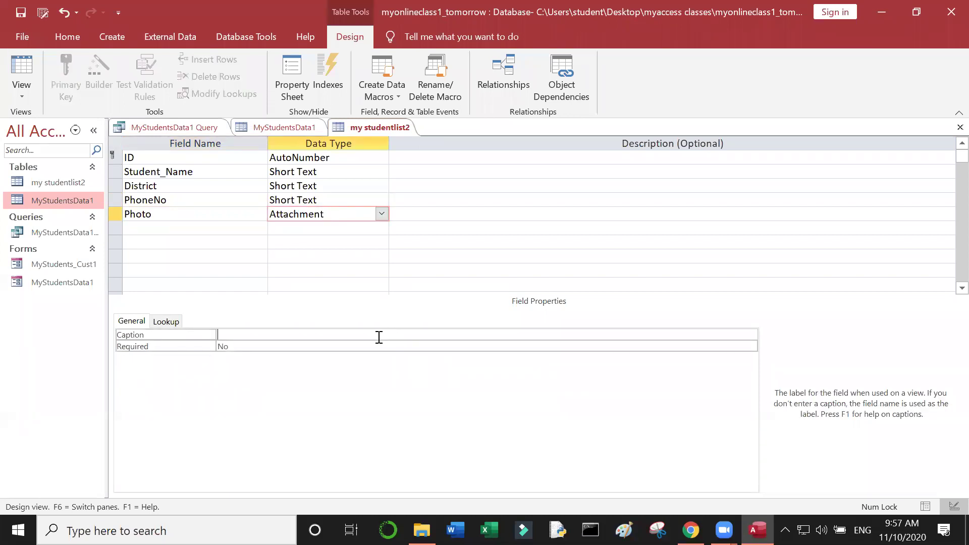
click(365, 346)
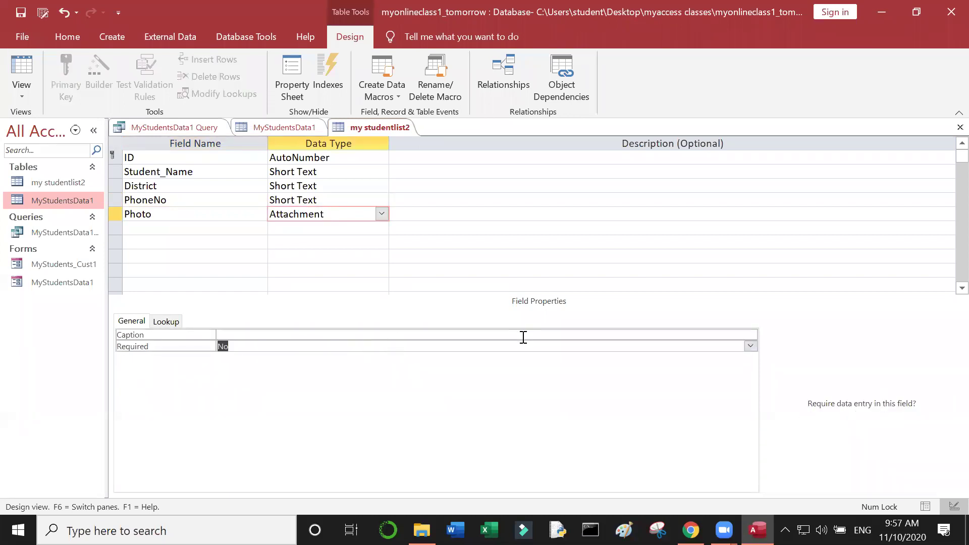
click(751, 347)
click(751, 346)
click(586, 267)
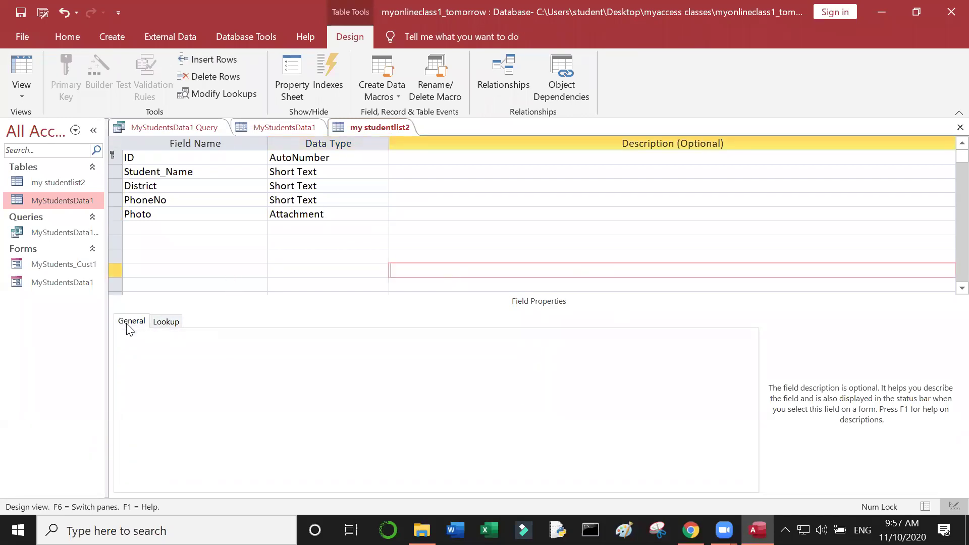
click(337, 214)
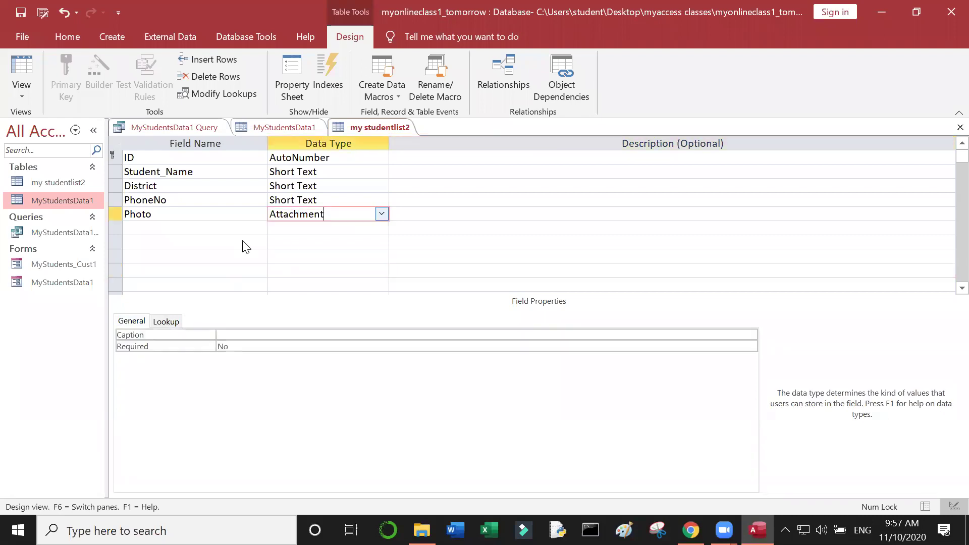
click(261, 348)
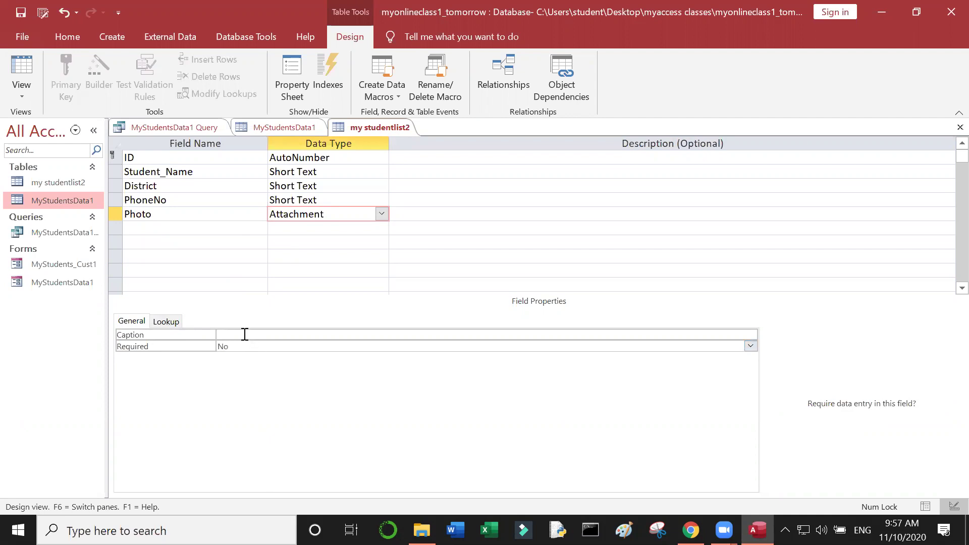
click(245, 334)
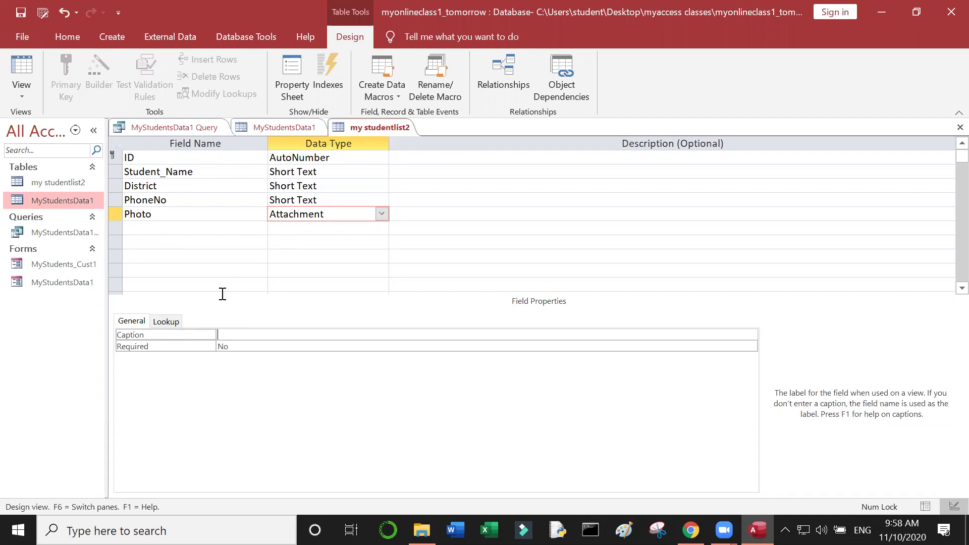
click(190, 223)
click(189, 214)
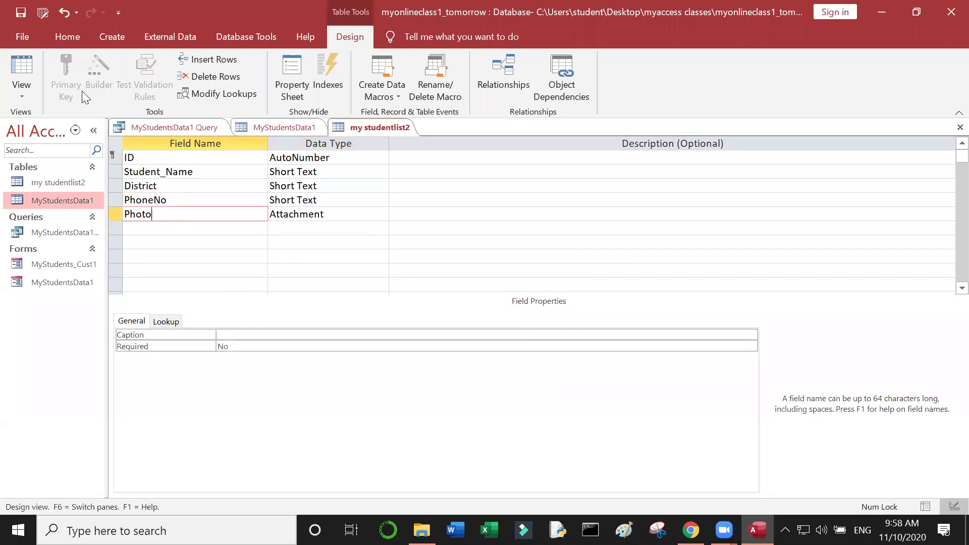
Save my studentlist2 and display it in Datasheet View.
click(19, 85)
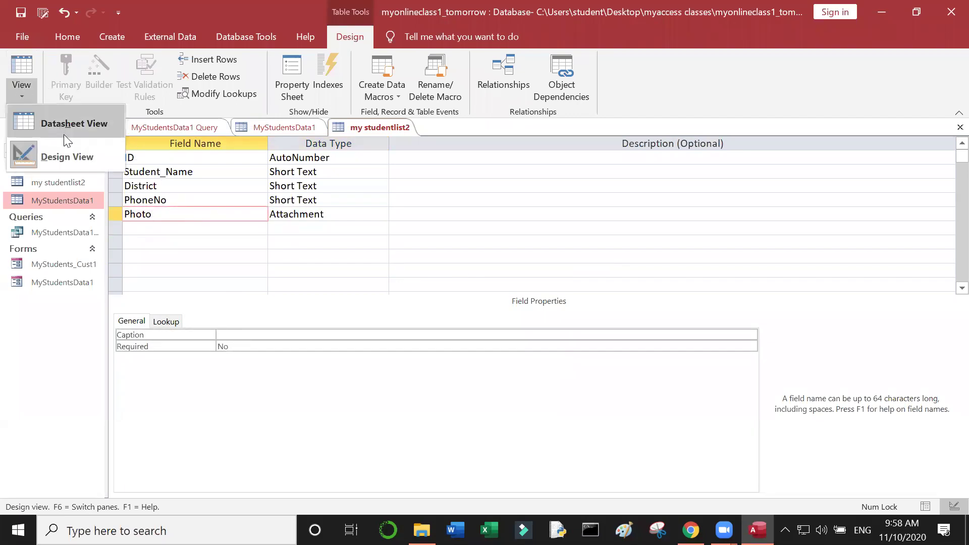
click(70, 117)
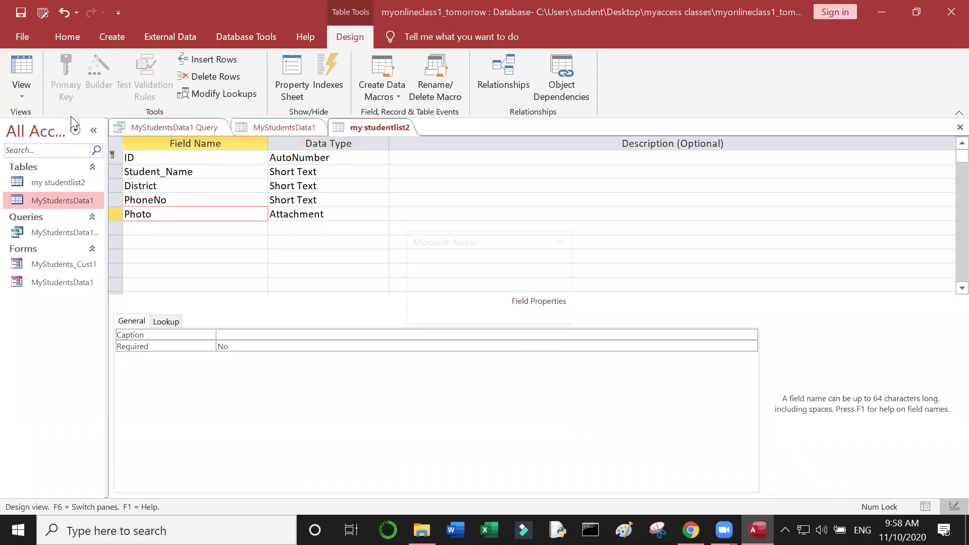
click(462, 312)
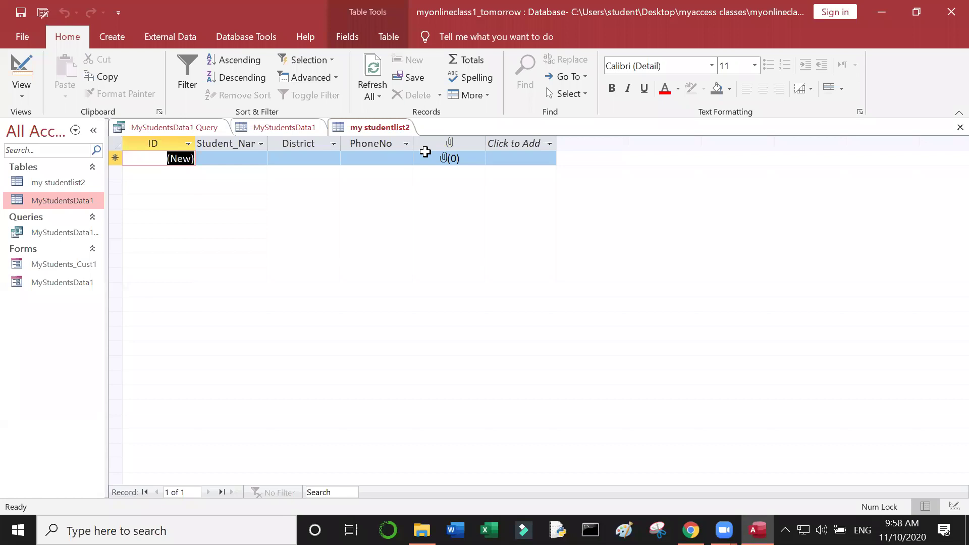
click(460, 161)
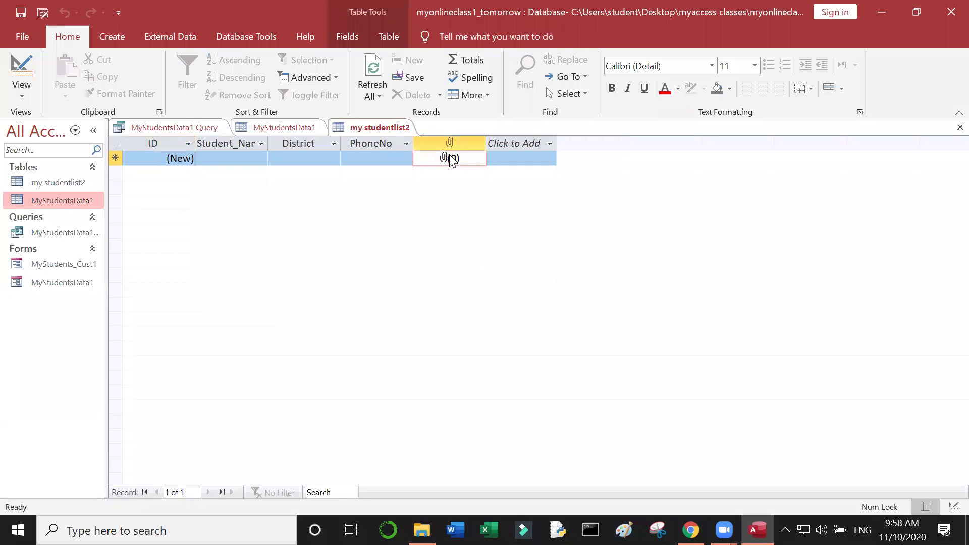
double_click(450, 160)
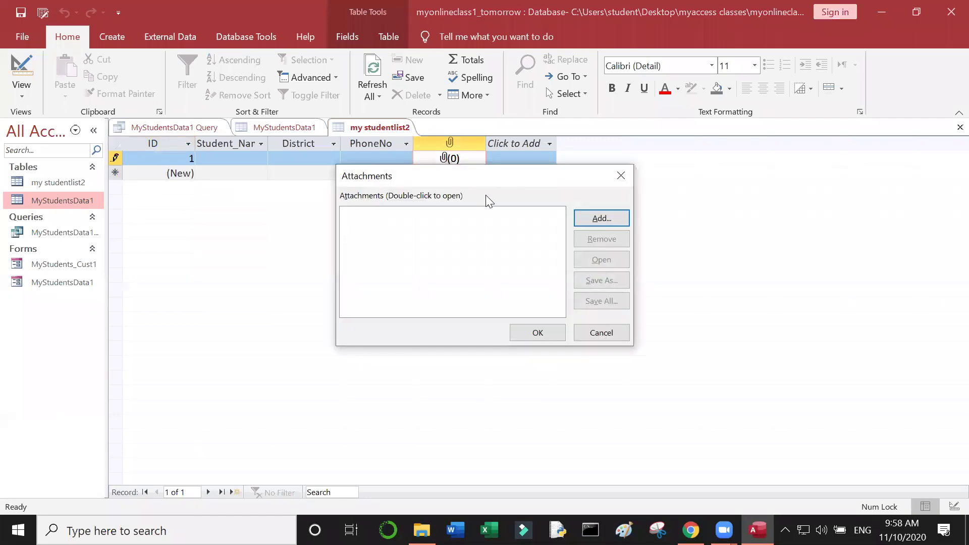
click(627, 173)
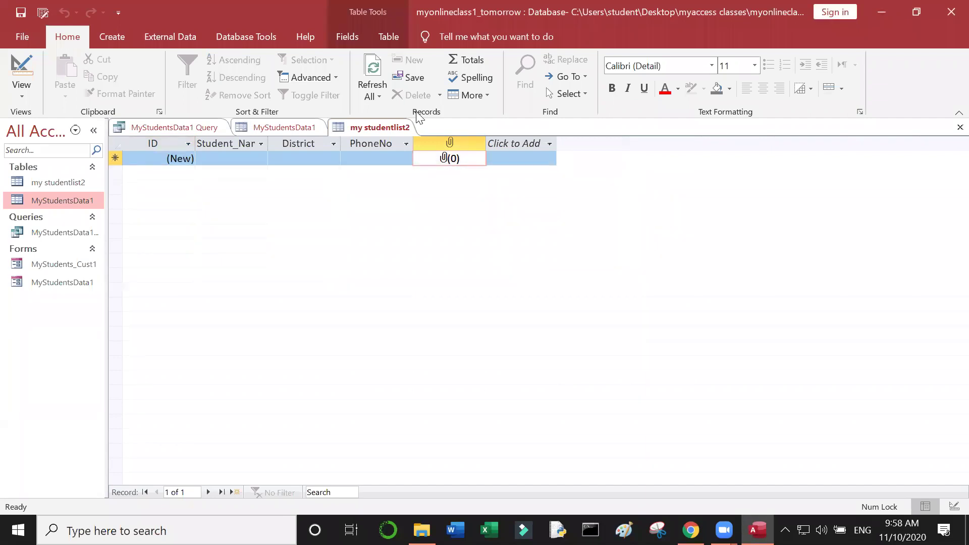
Start adding a file to the attachment field of the new record in my studentlist2.
double_click(444, 159)
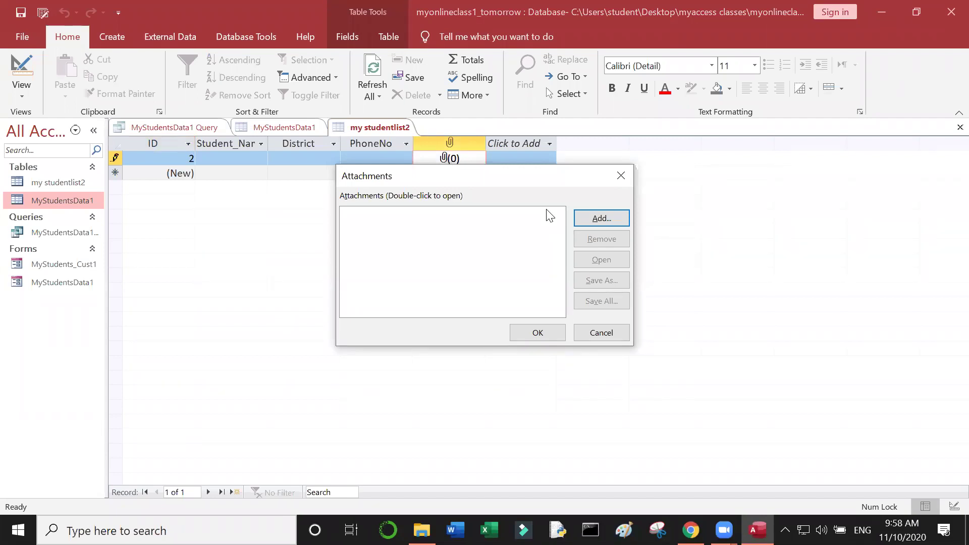
click(608, 220)
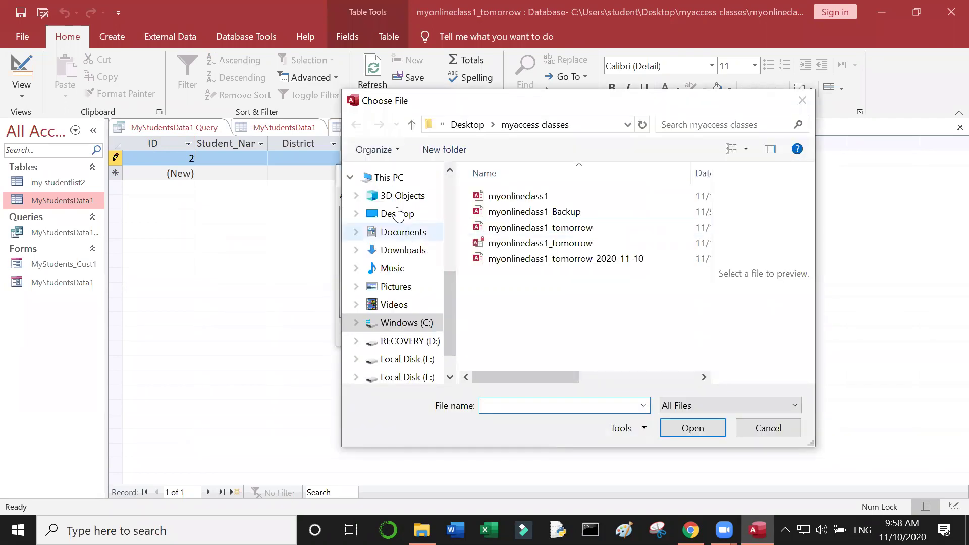
Look through the Saved Pictures and Screenshots folders for an image to attach.
click(403, 292)
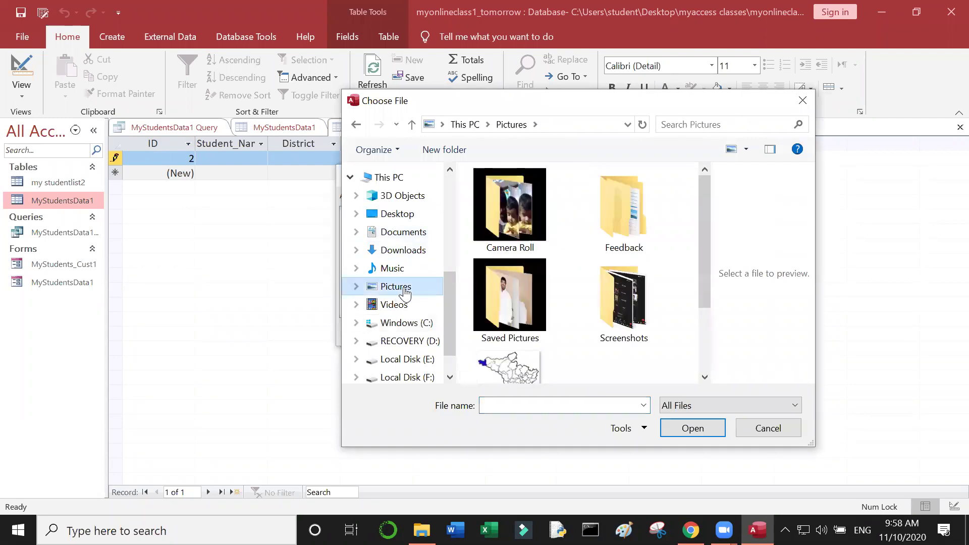
double_click(512, 291)
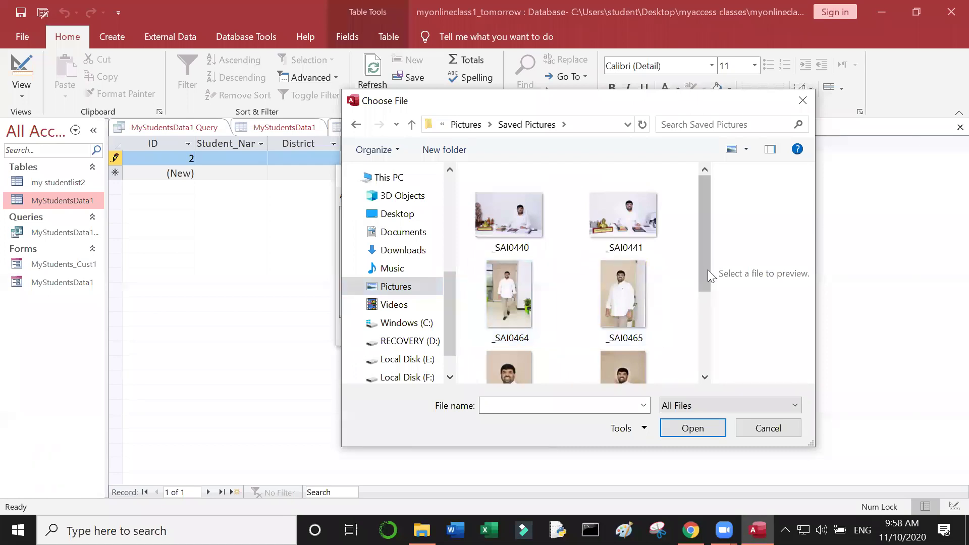
drag(706, 270, 689, 361)
scroll(662, 244, up, 3)
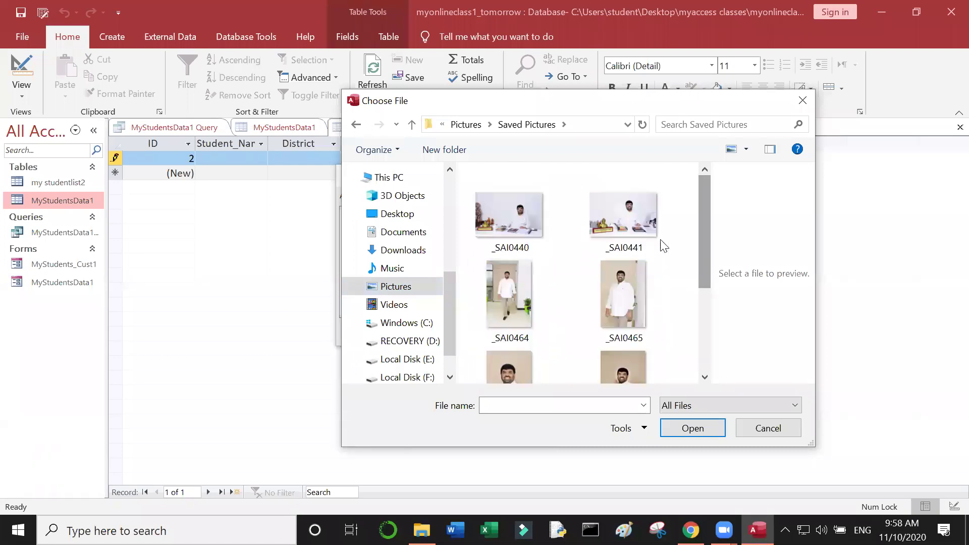
click(358, 127)
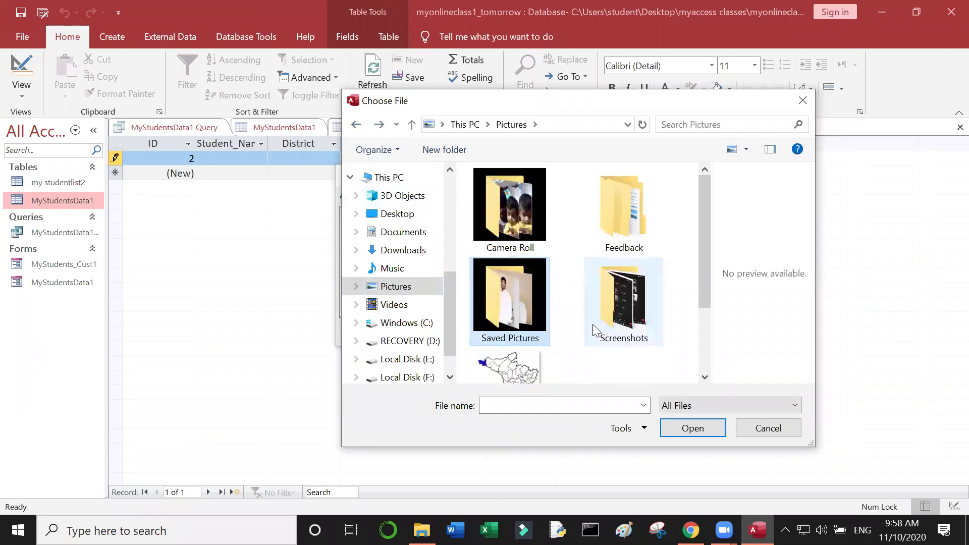
double_click(624, 320)
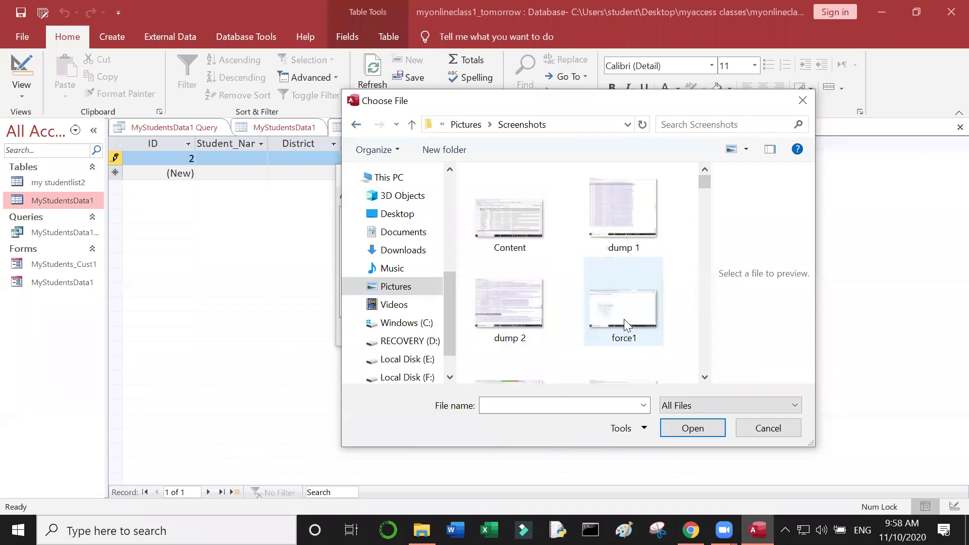
drag(702, 188, 703, 197)
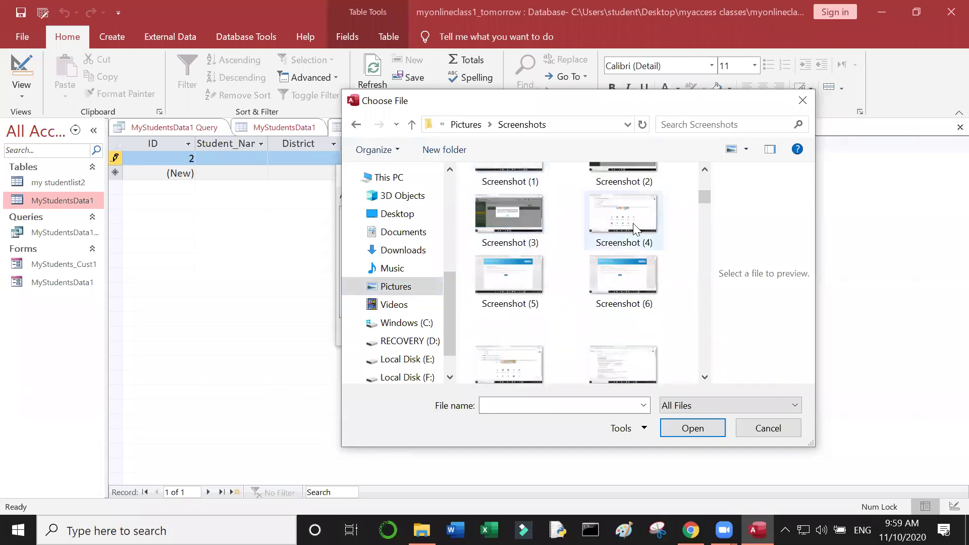
click(633, 223)
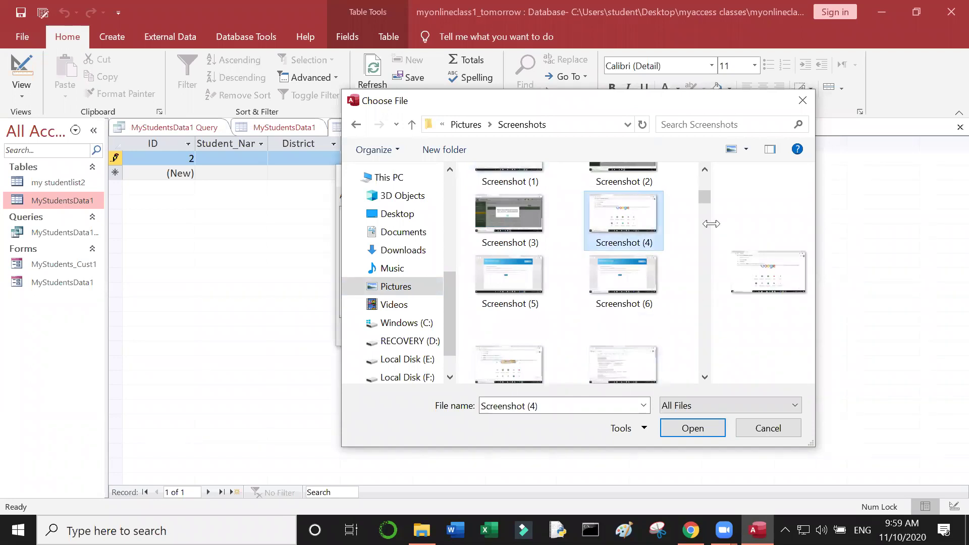
Attach the apssdc_final image from the Desktop's posters folder to the record and accept the attachment list.
click(400, 220)
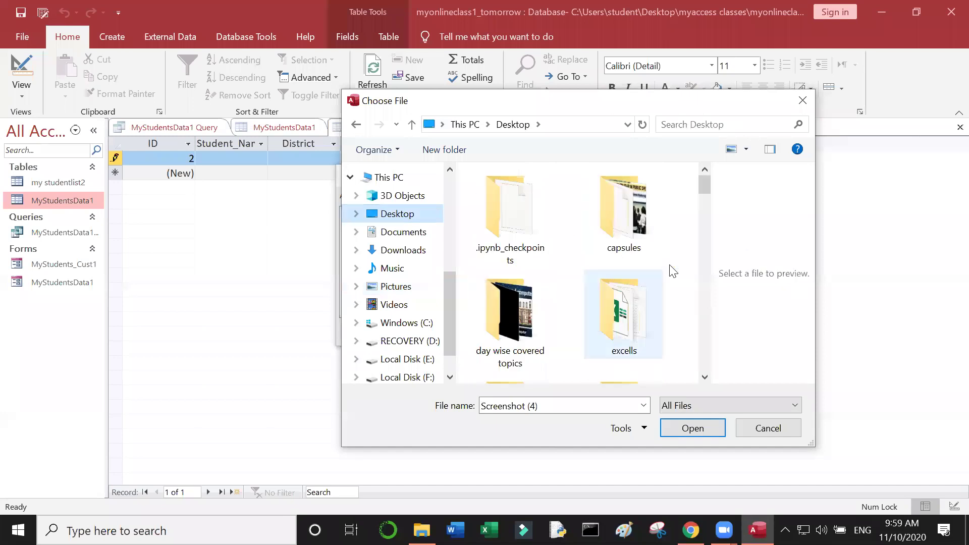
scroll(702, 201, down, 2)
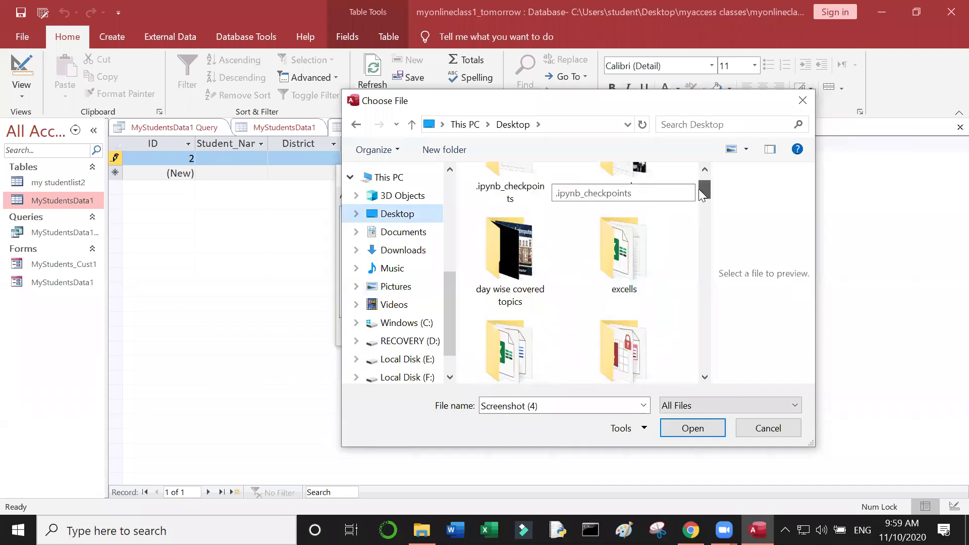
scroll(701, 205, down, 5)
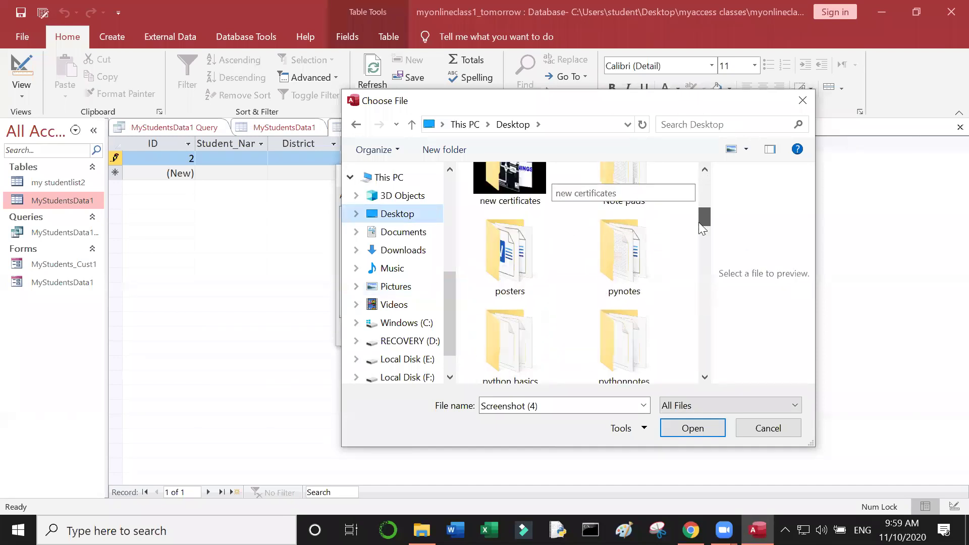
click(504, 202)
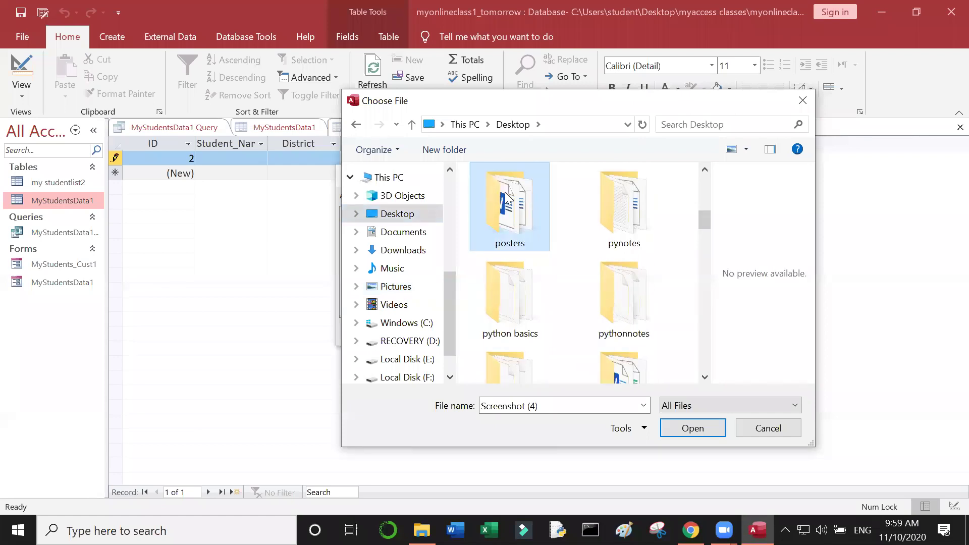
double_click(507, 199)
click(622, 295)
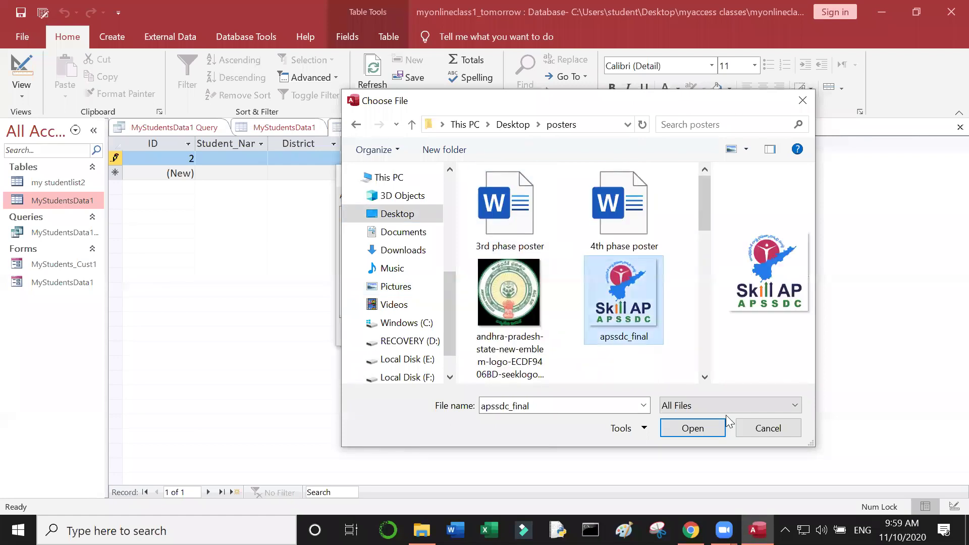
click(692, 428)
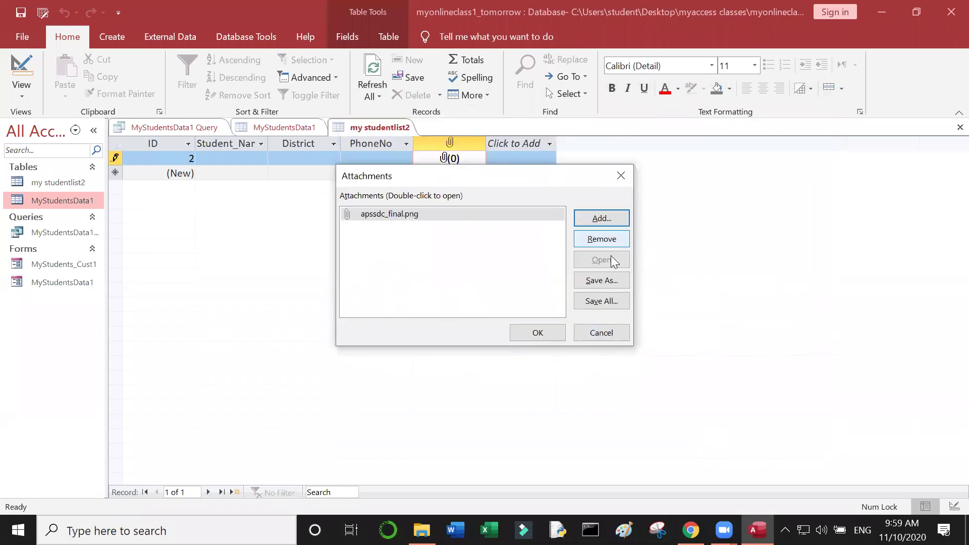
click(613, 219)
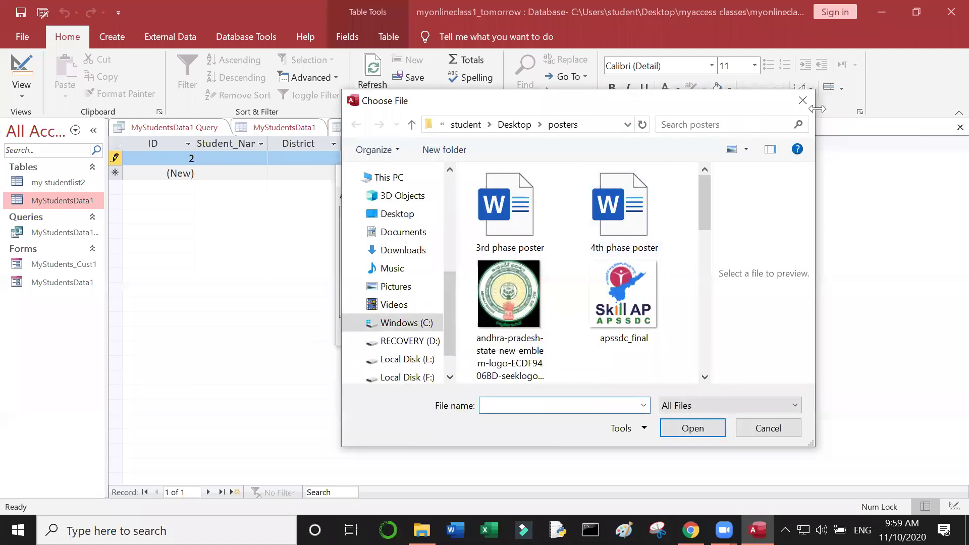
click(812, 107)
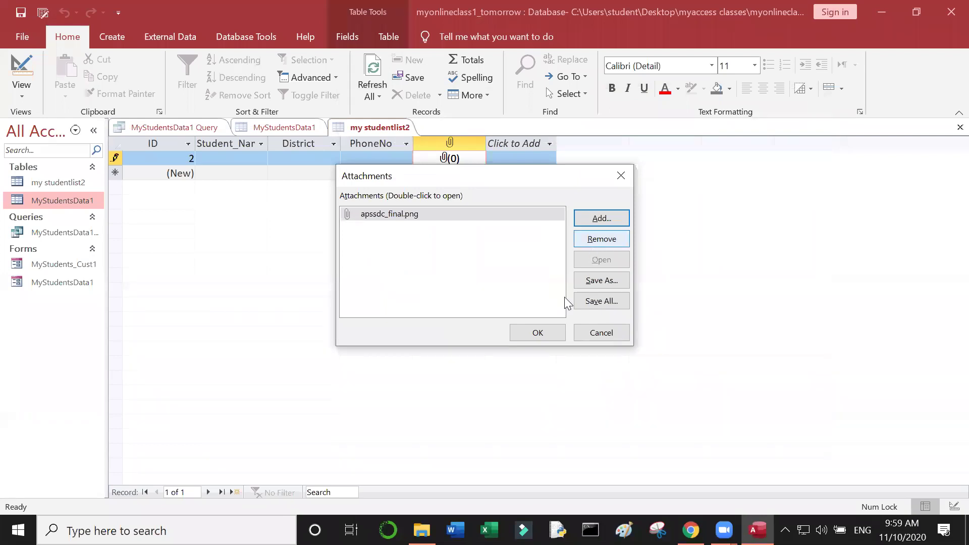
click(539, 334)
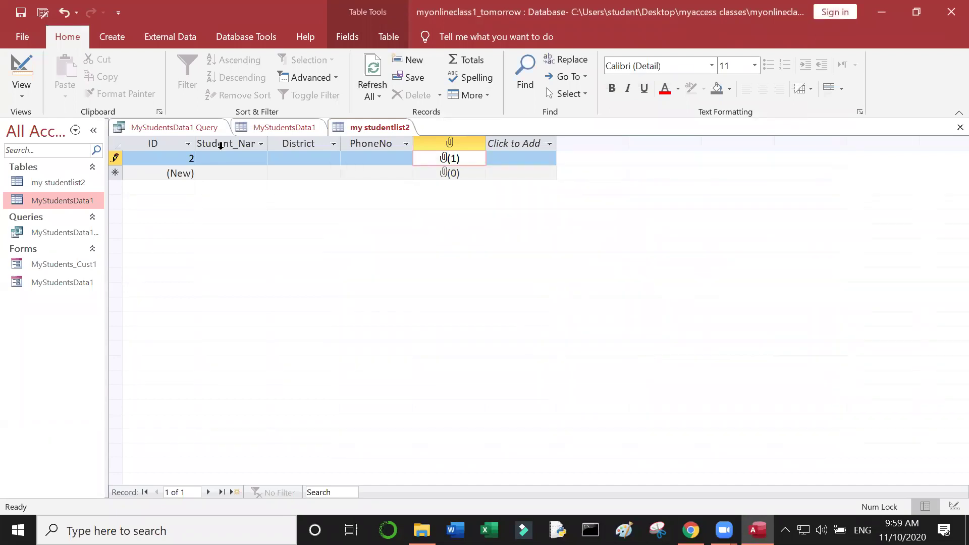
Fill in the record with the student's name, District EG and the student's phone number, and save the record.
click(190, 156)
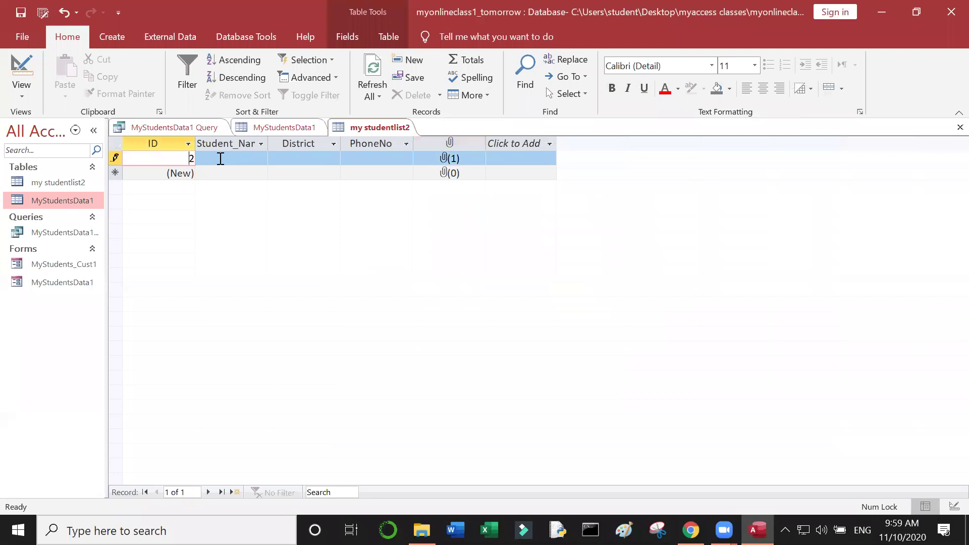
key(BackSpace)
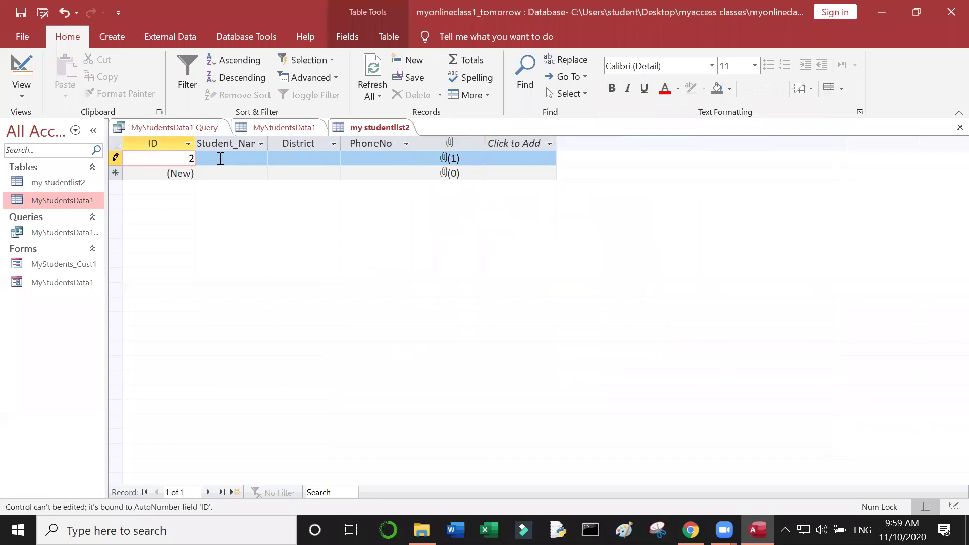
click(221, 159)
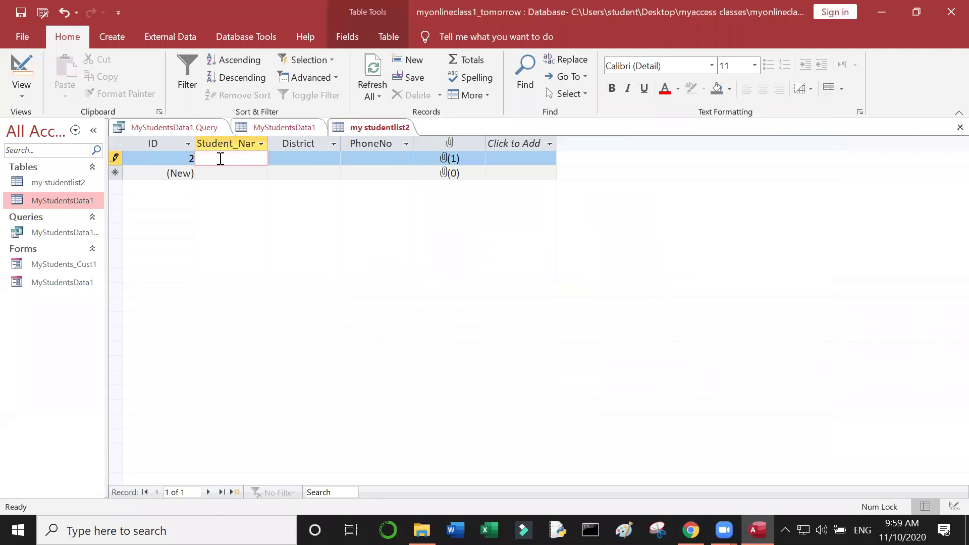
text(satish)
click(299, 162)
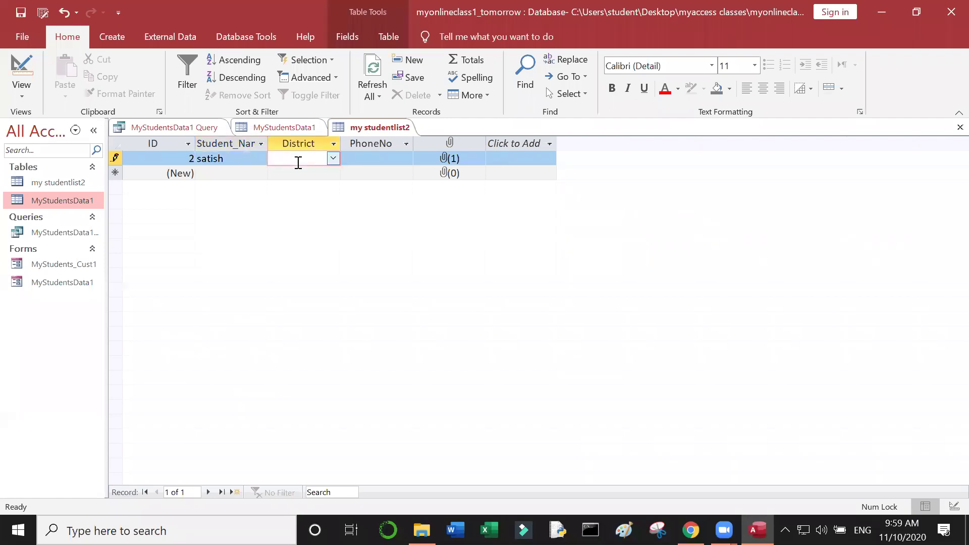
text(eg)
click(359, 160)
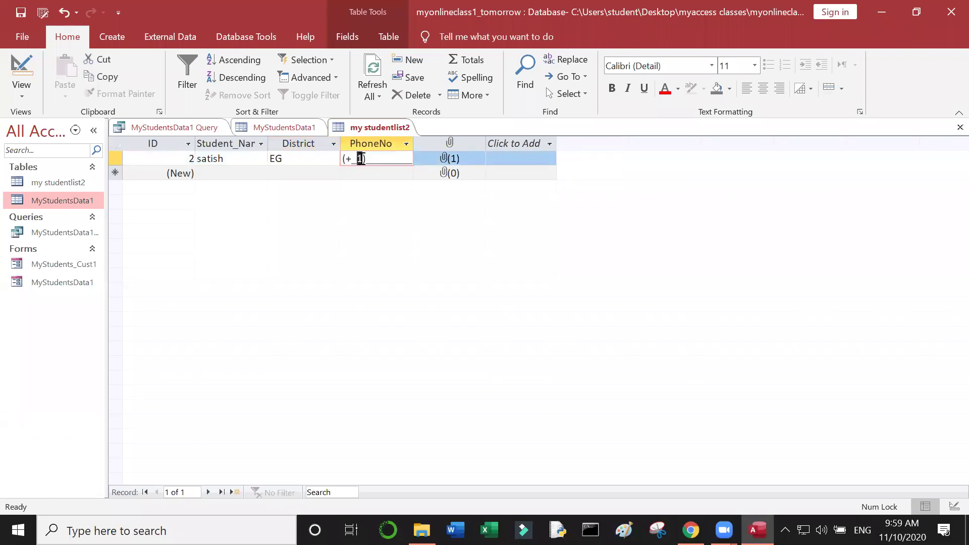
text(9)
text(1111111111)
text(1)
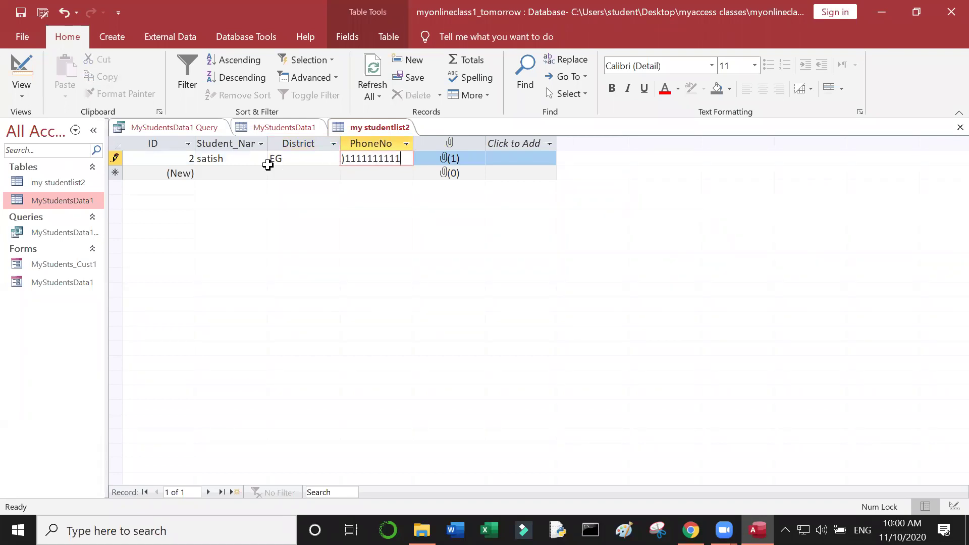
key(shift+Return)
click(59, 200)
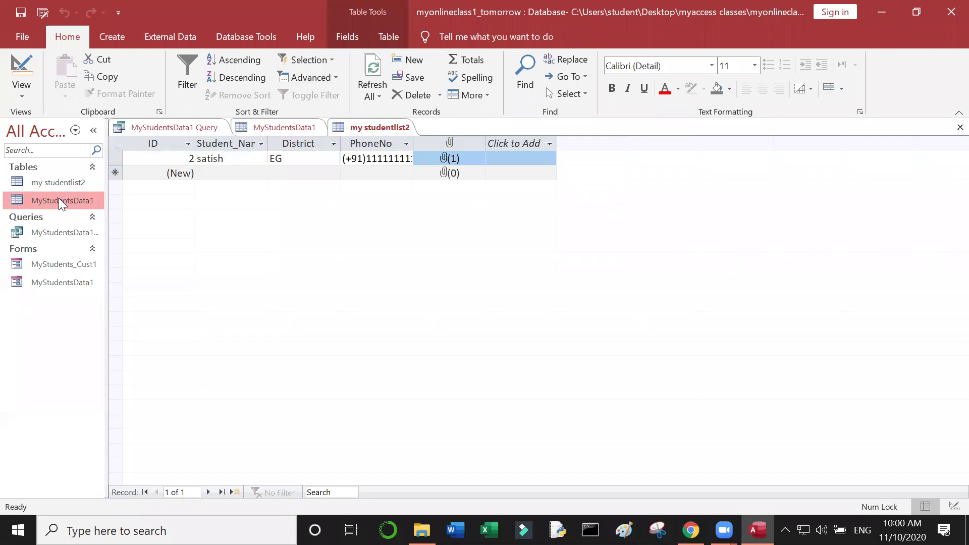
right_click(60, 202)
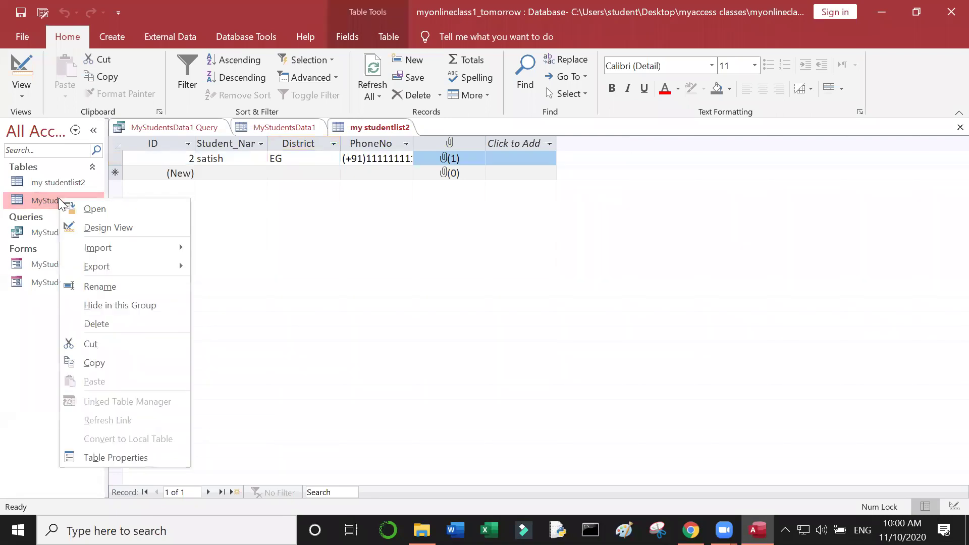
key(Escape)
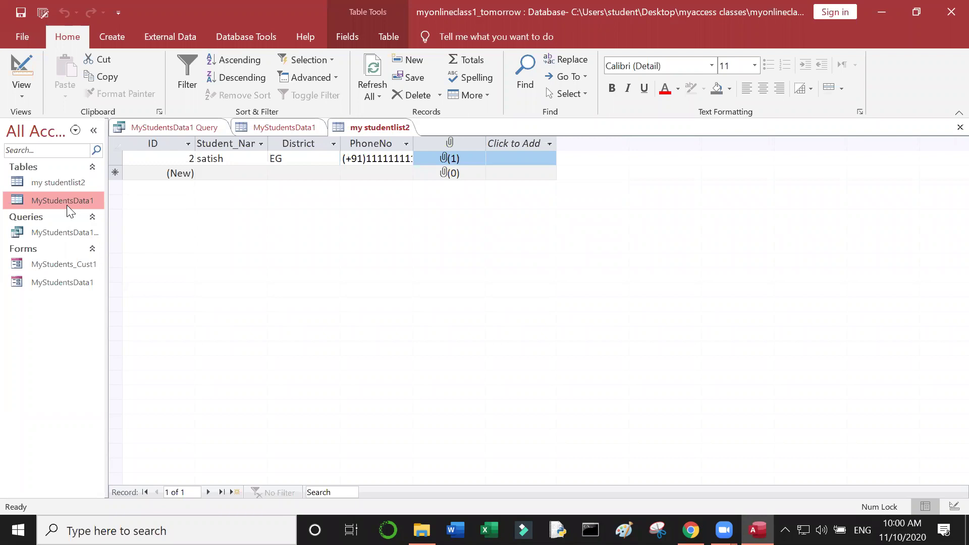
Create a new blank form in Design View.
click(112, 37)
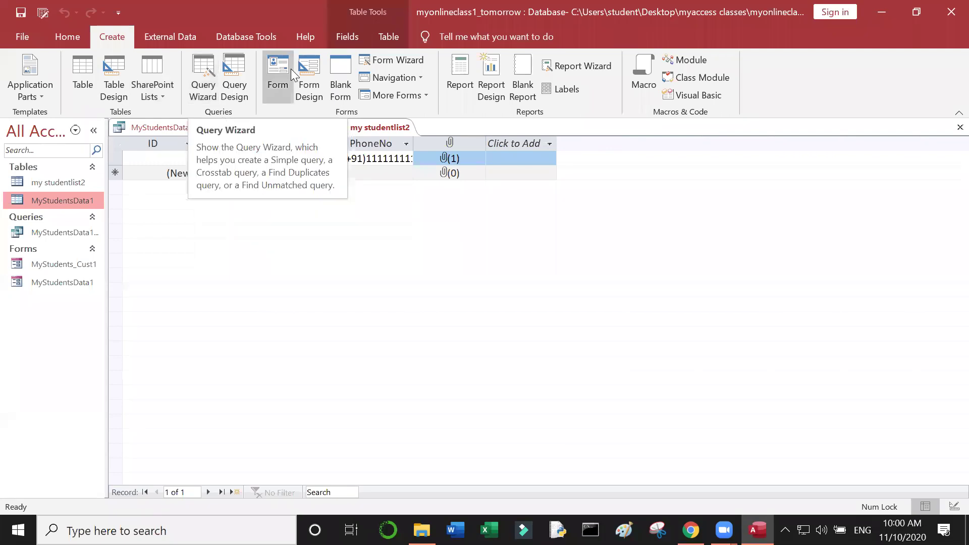
click(309, 76)
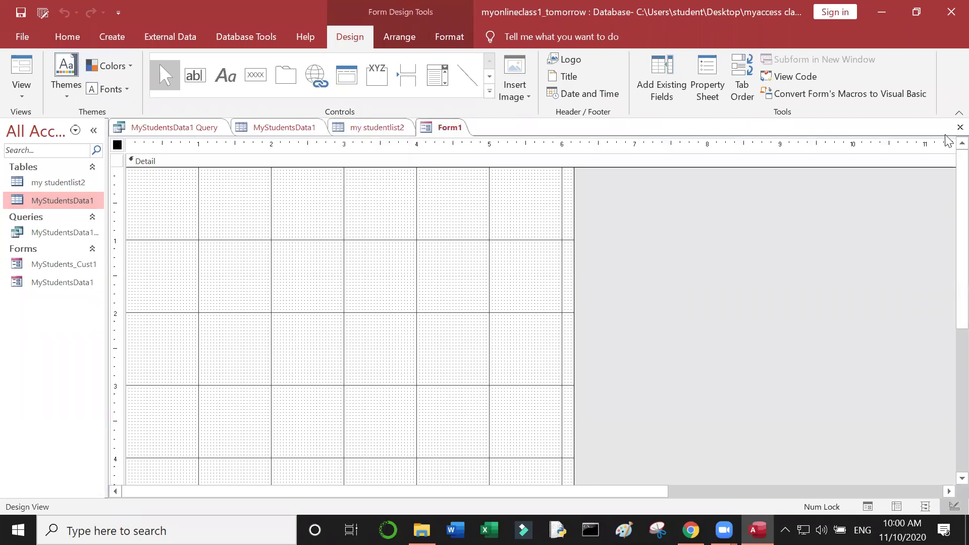
Close the blank form and create a new form based on the my studentlist2 table.
click(959, 127)
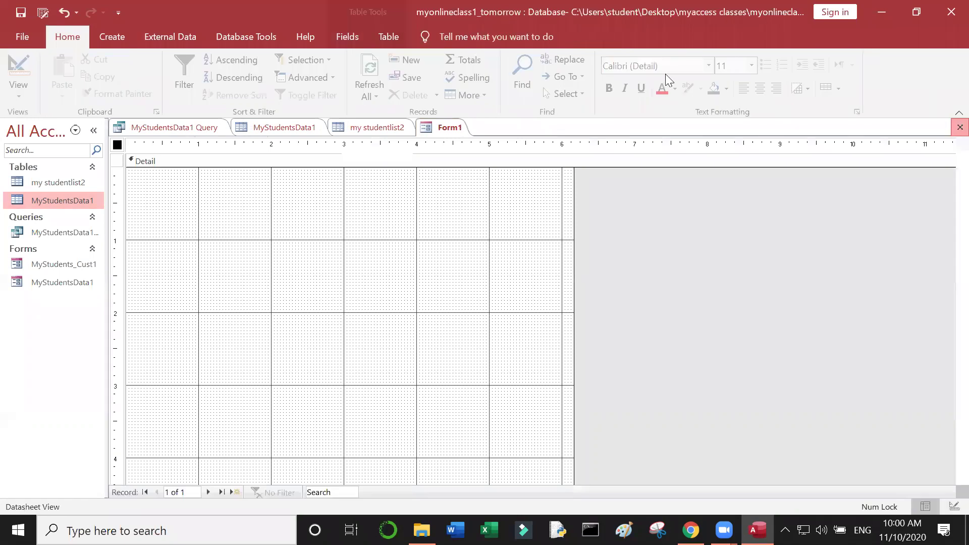
click(106, 36)
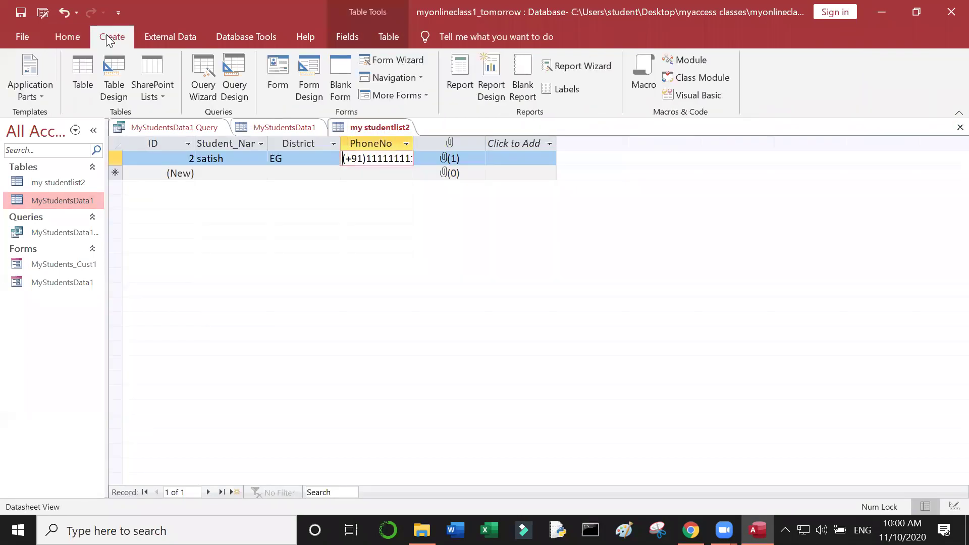
click(281, 69)
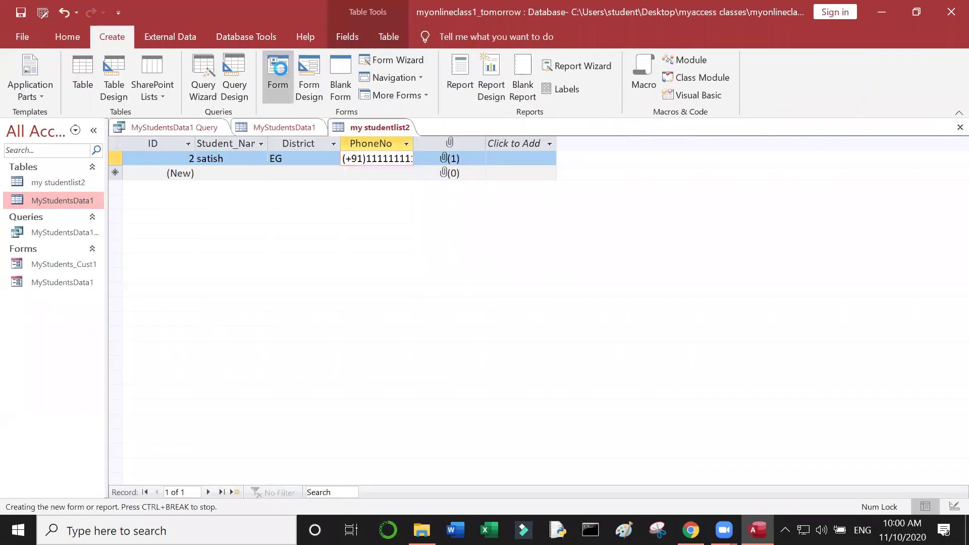
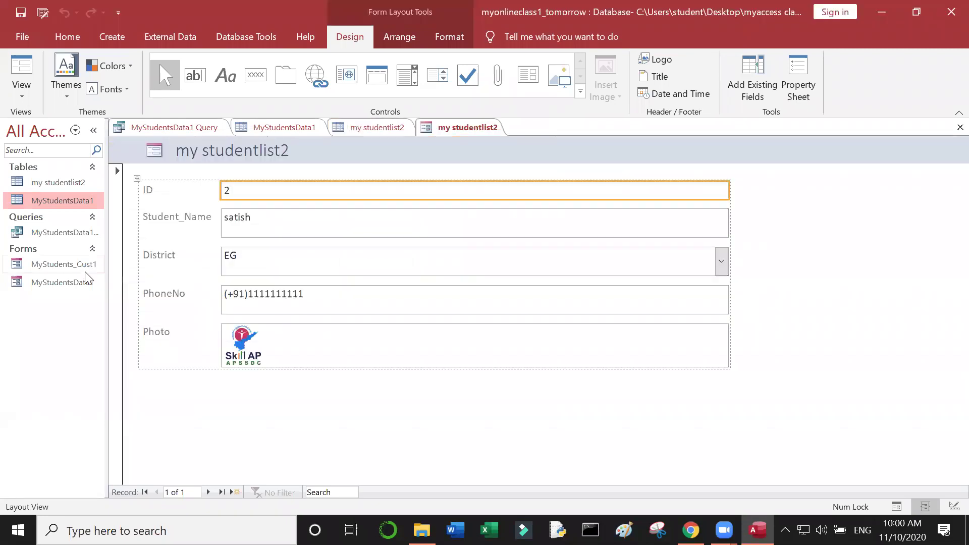
Make the Photo field on the form taller, about 1.1 inches high, keeping the form in Layout View.
click(253, 351)
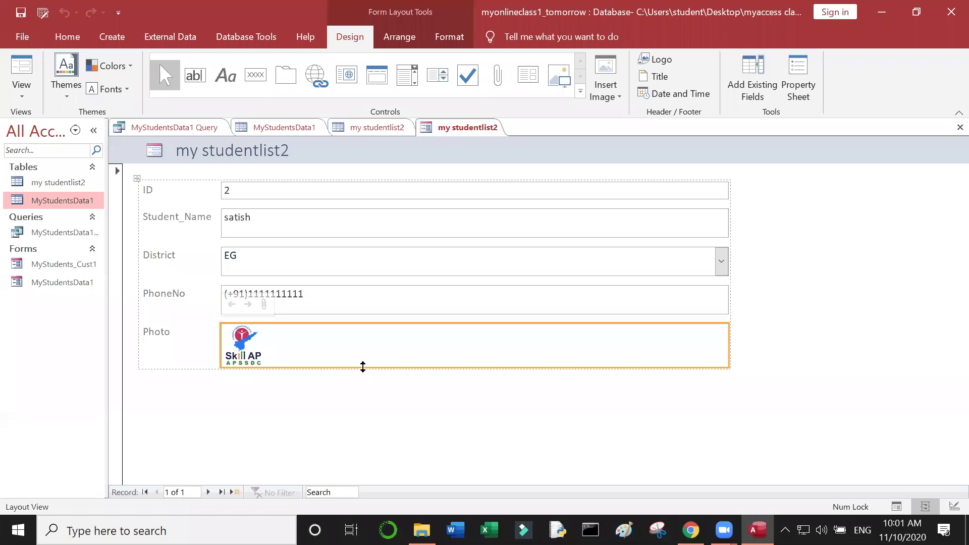
drag(363, 367, 360, 402)
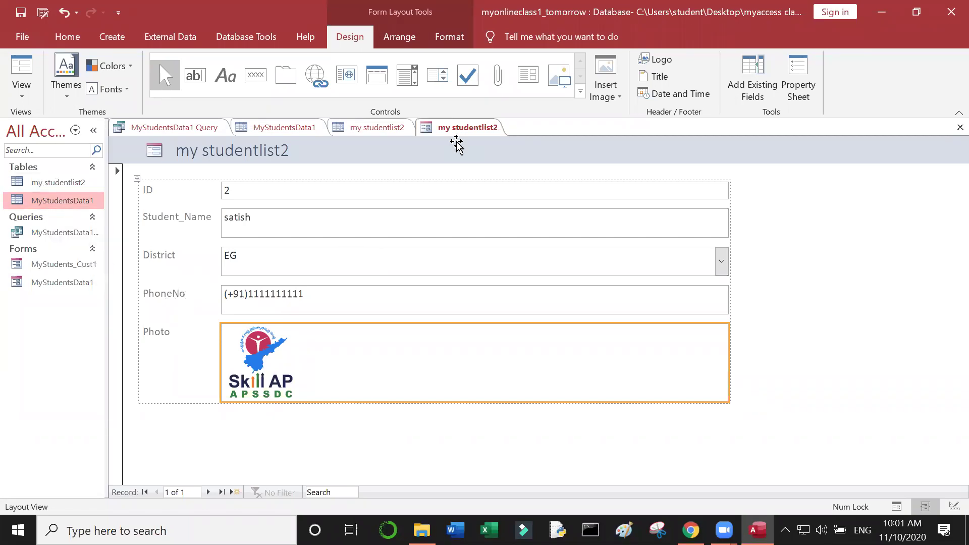
right_click(475, 129)
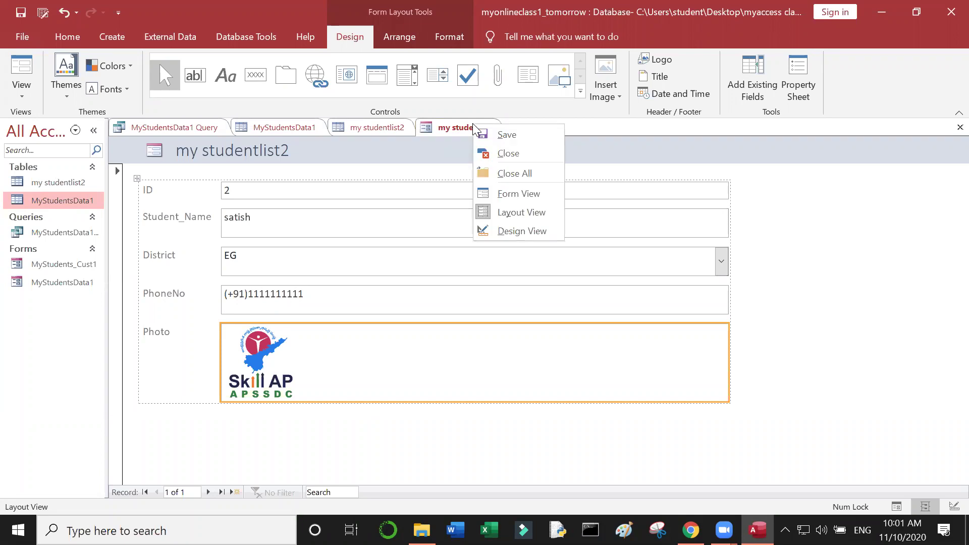
click(524, 214)
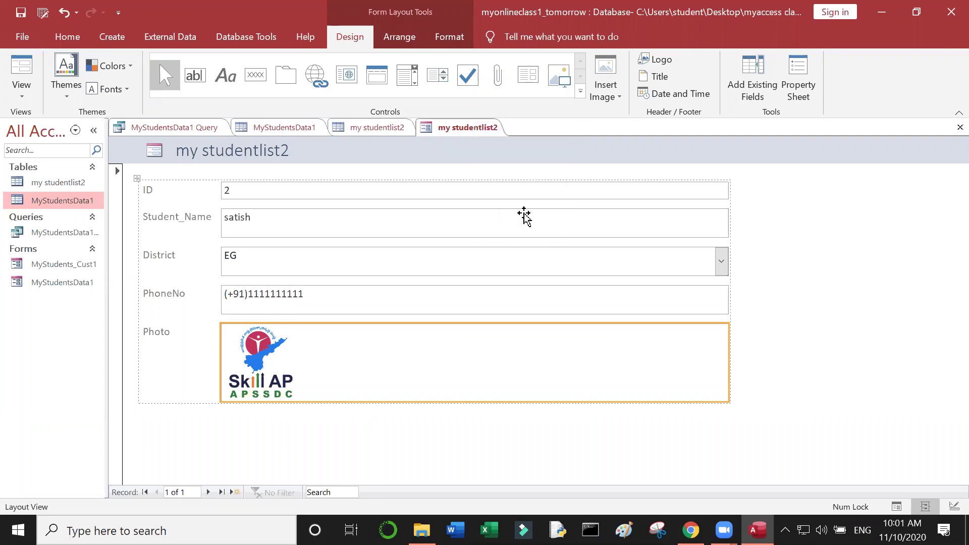
Switch the form to Design View and narrow the column of field controls to about 2.9 inches.
right_click(473, 127)
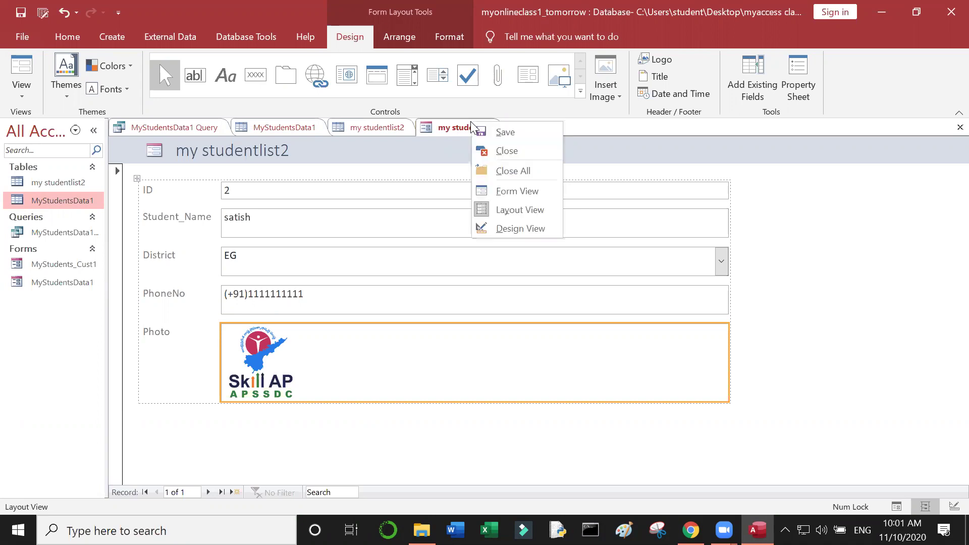
click(513, 231)
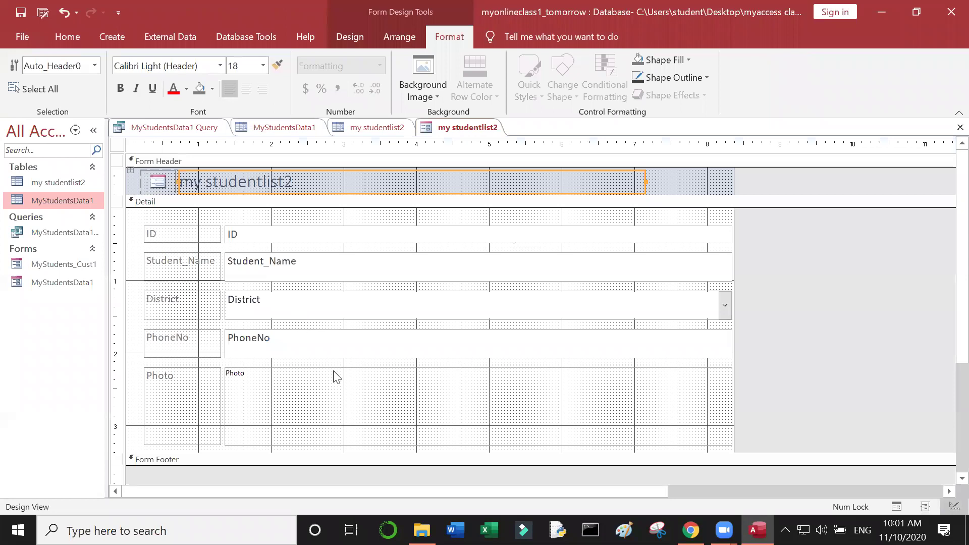
click(350, 407)
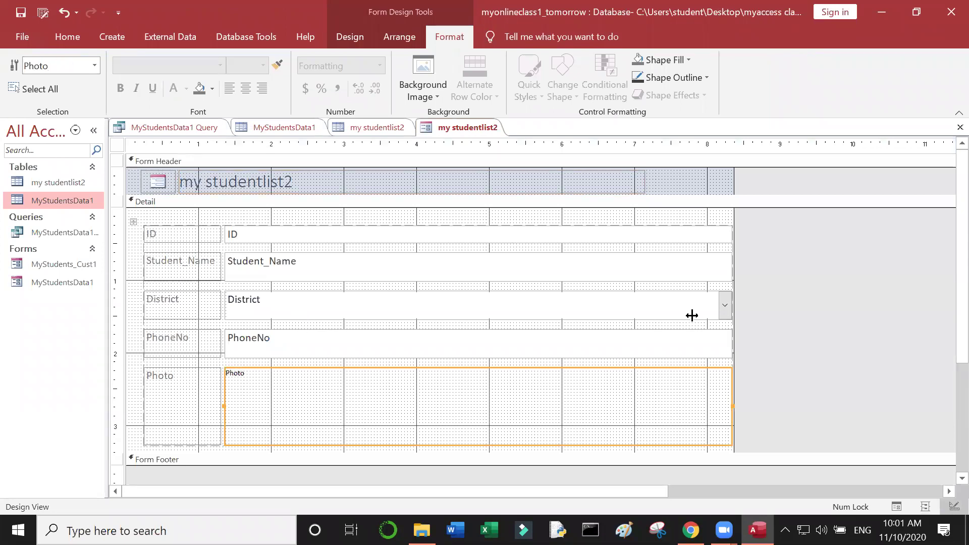
click(721, 236)
drag(733, 232, 439, 238)
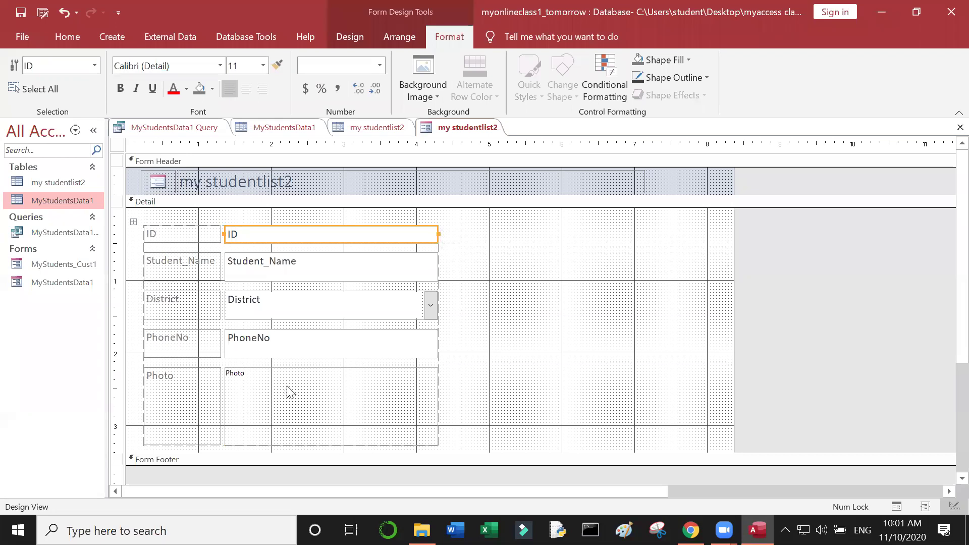
Try to move the Photo label out beyond the field controls, and display the form in Form View.
click(216, 400)
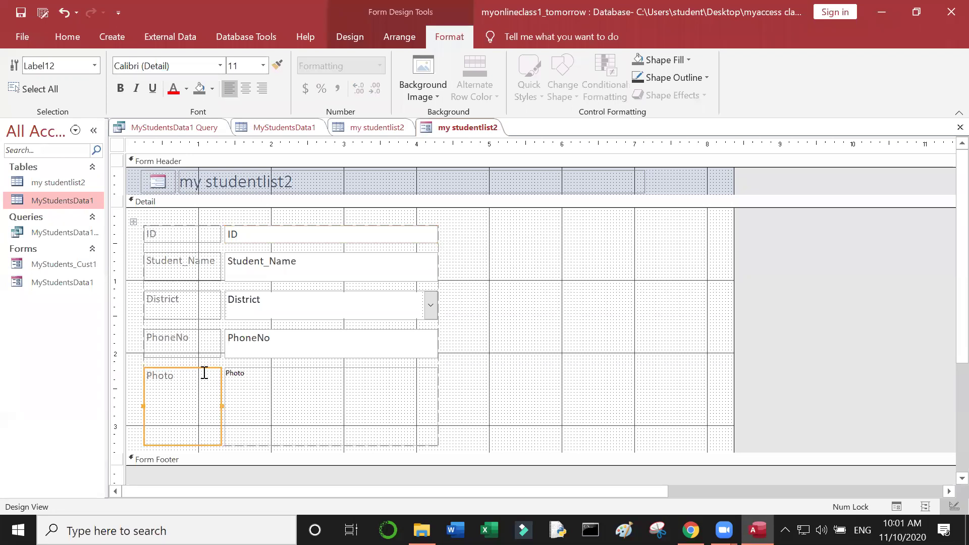
drag(205, 368, 510, 383)
right_click(468, 130)
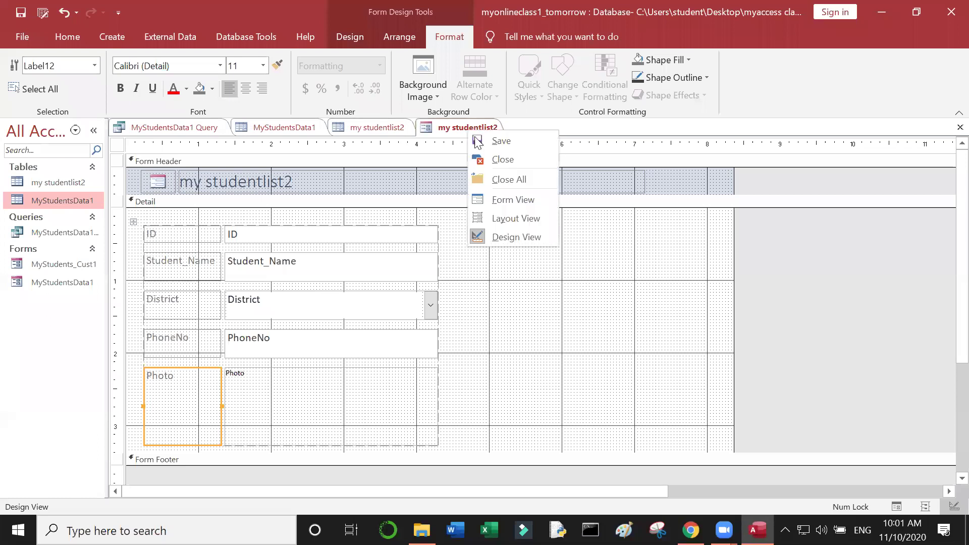
click(496, 199)
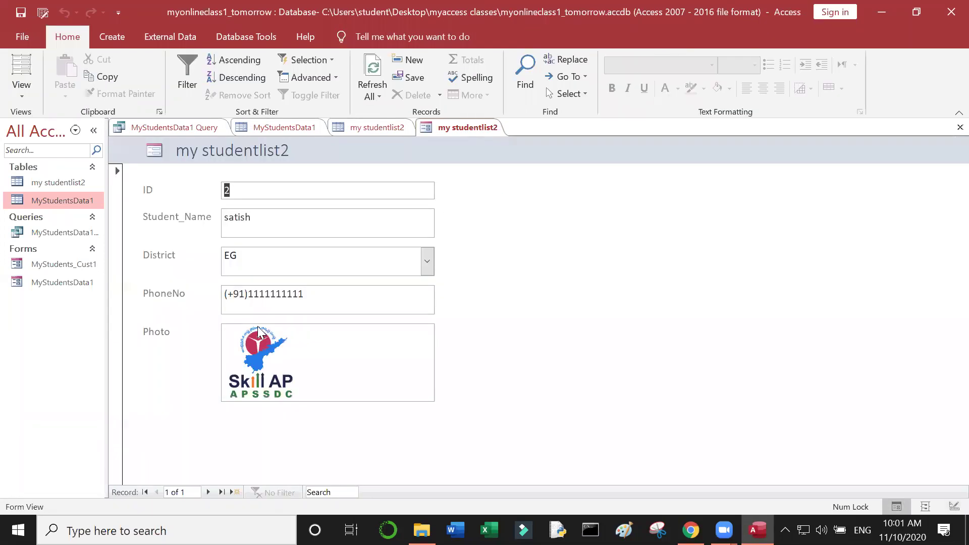
Check the Photo field's attachment list on the existing record and on a new blank record, closing each without changes.
click(223, 331)
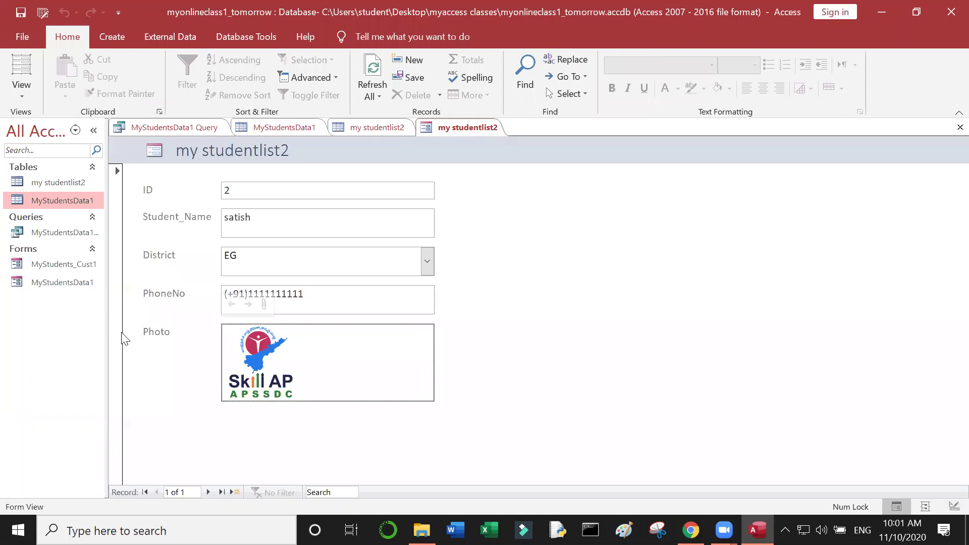
double_click(147, 342)
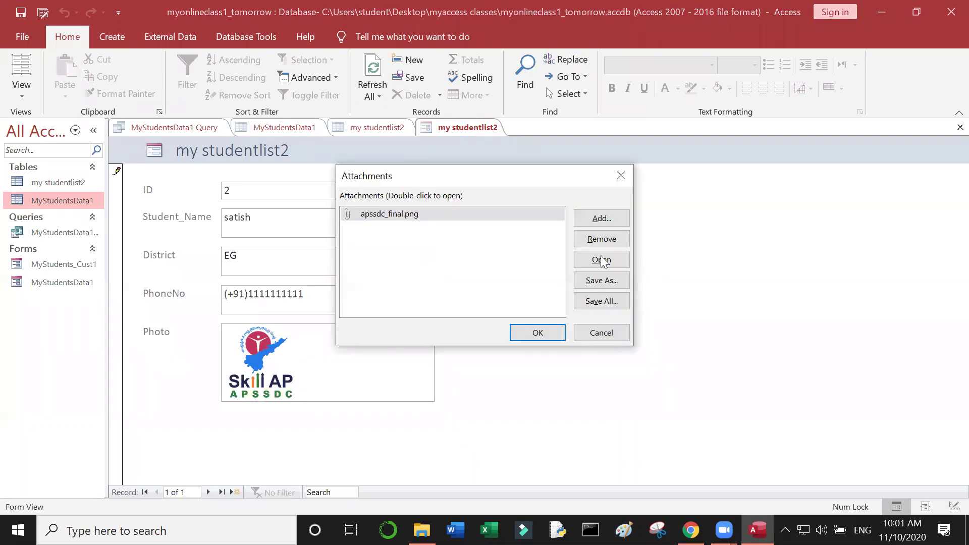
click(622, 174)
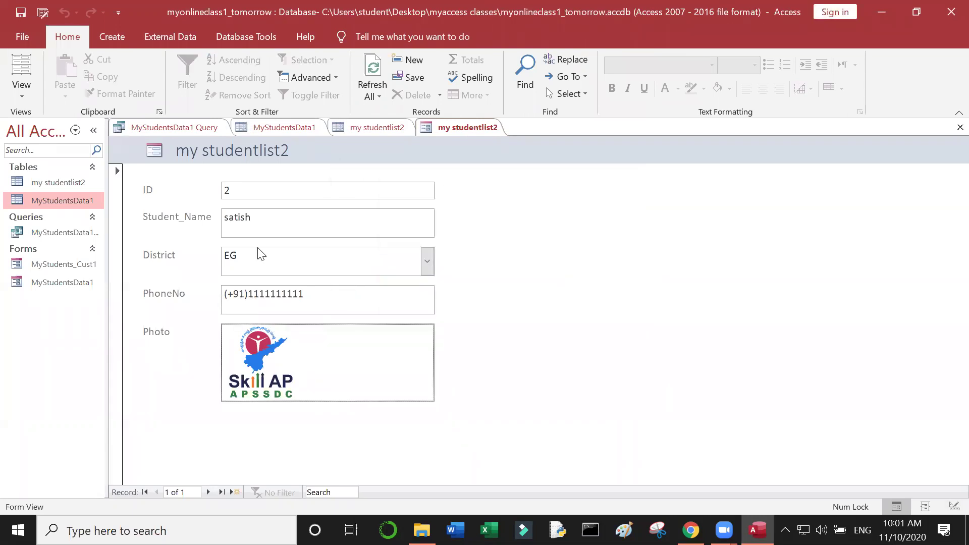
click(232, 493)
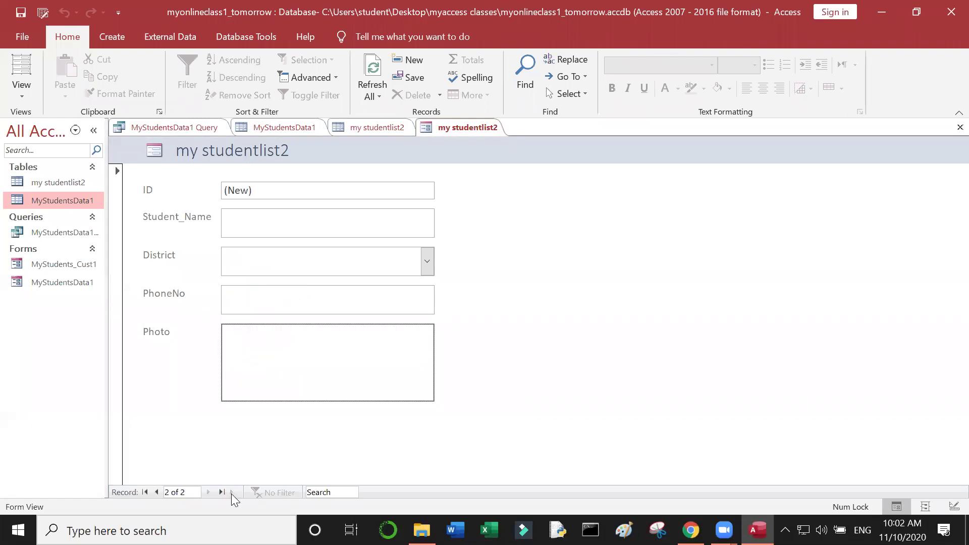
double_click(290, 386)
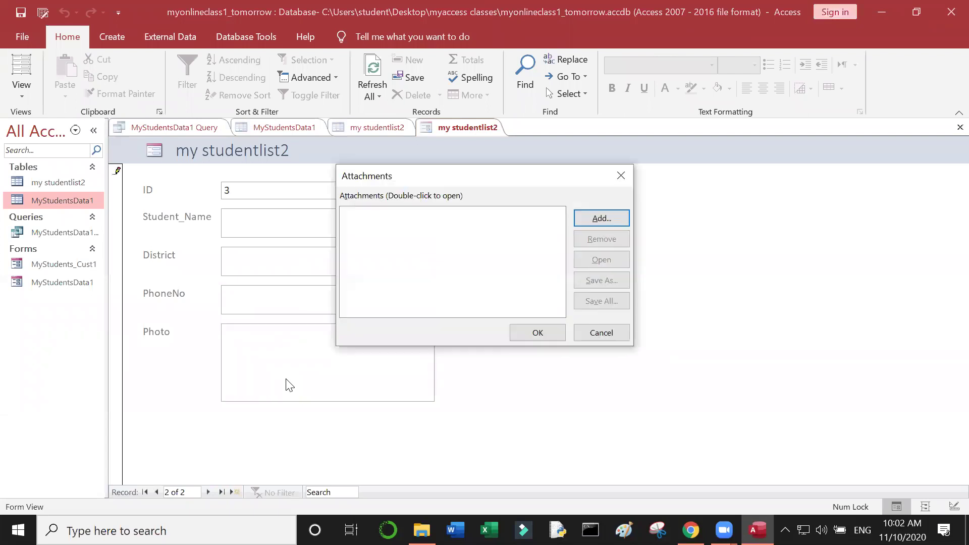
click(624, 174)
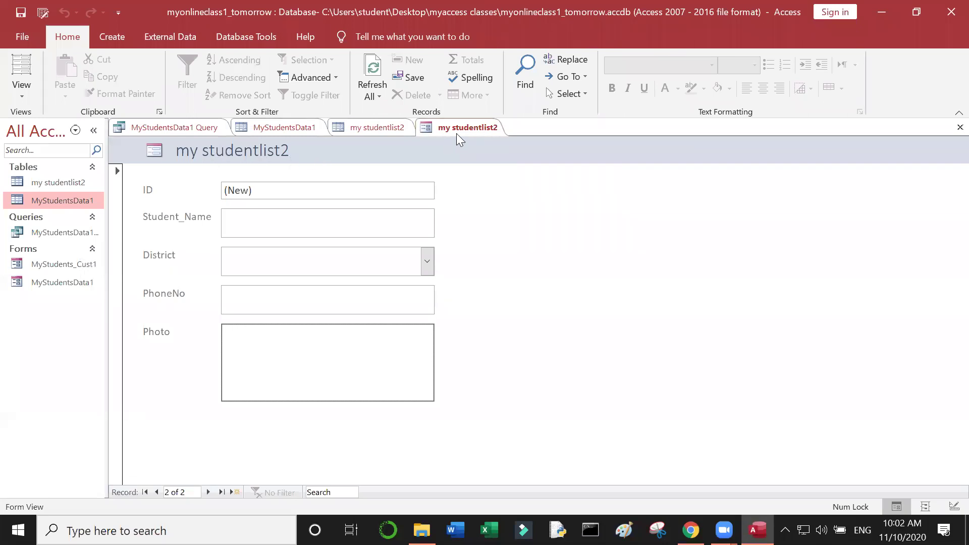
Save the form under the name my studentlist2 and switch it to Layout View.
key(ctrl+s)
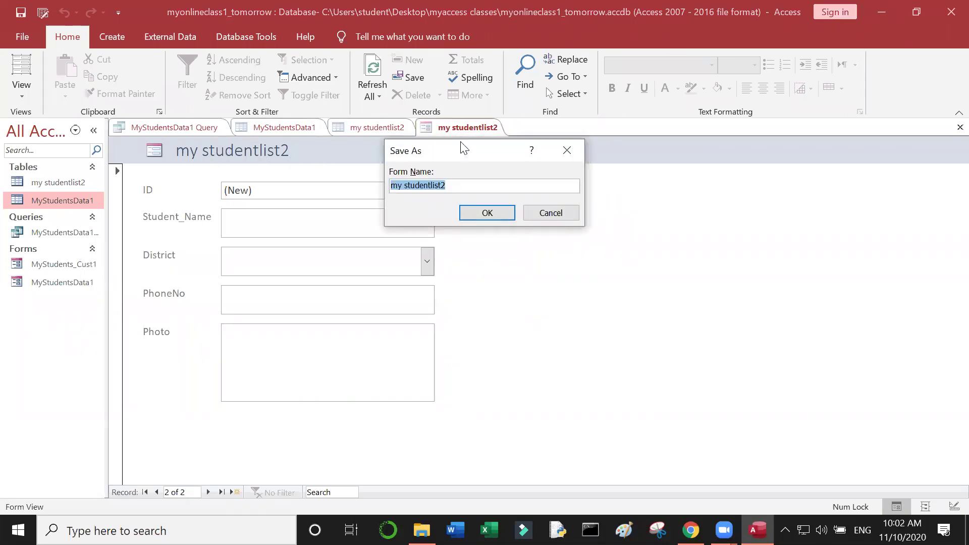
click(488, 213)
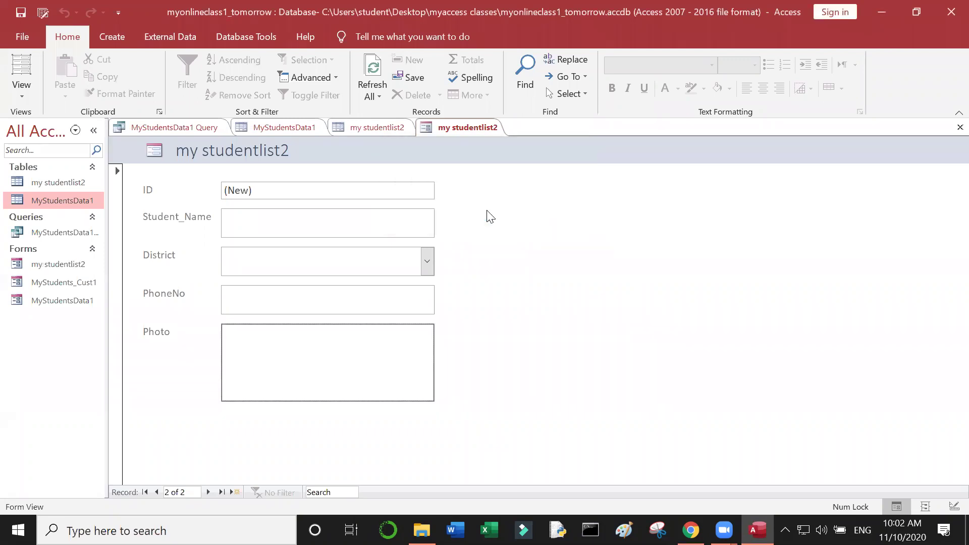
right_click(73, 265)
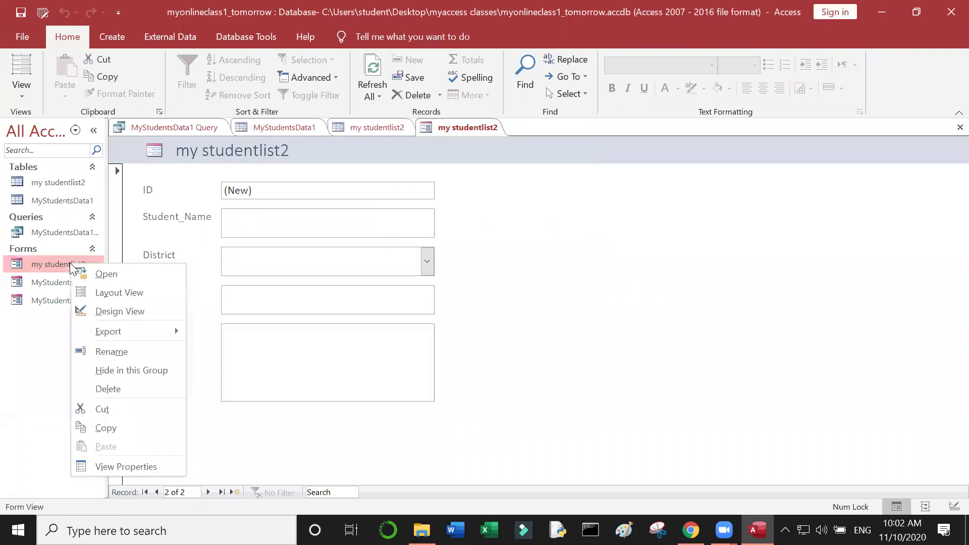
click(137, 293)
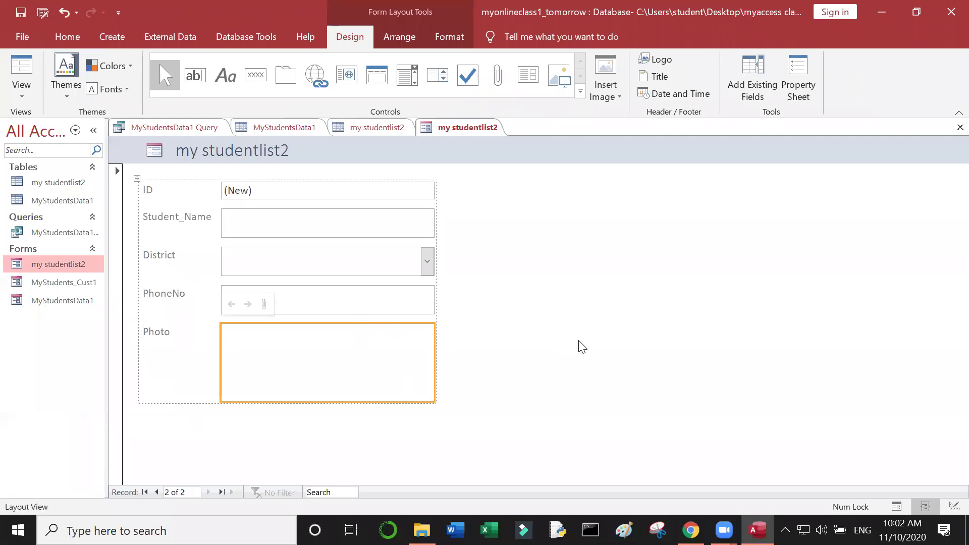
Select the Photo label on the my studentlist2 form and switch the form to Design View.
click(156, 331)
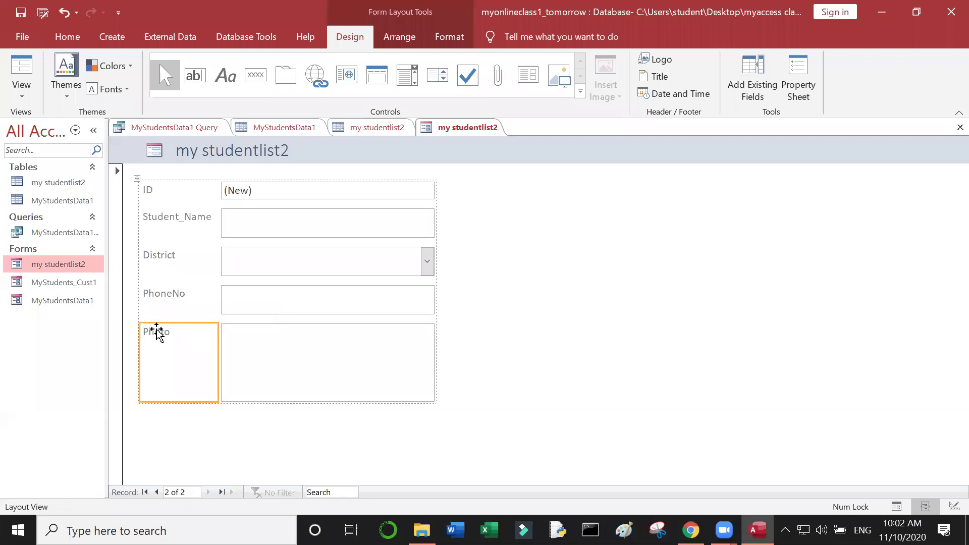
click(181, 315)
click(166, 370)
right_click(50, 262)
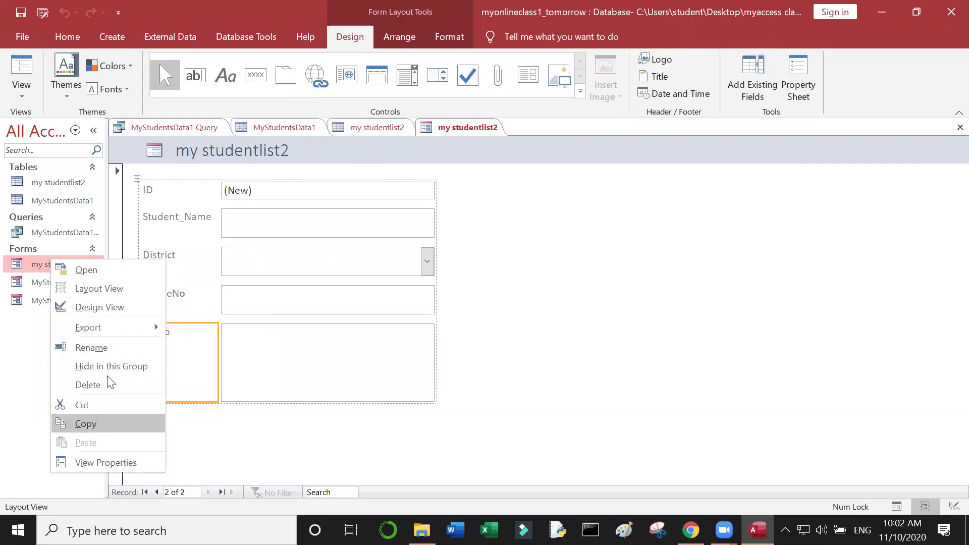
click(137, 309)
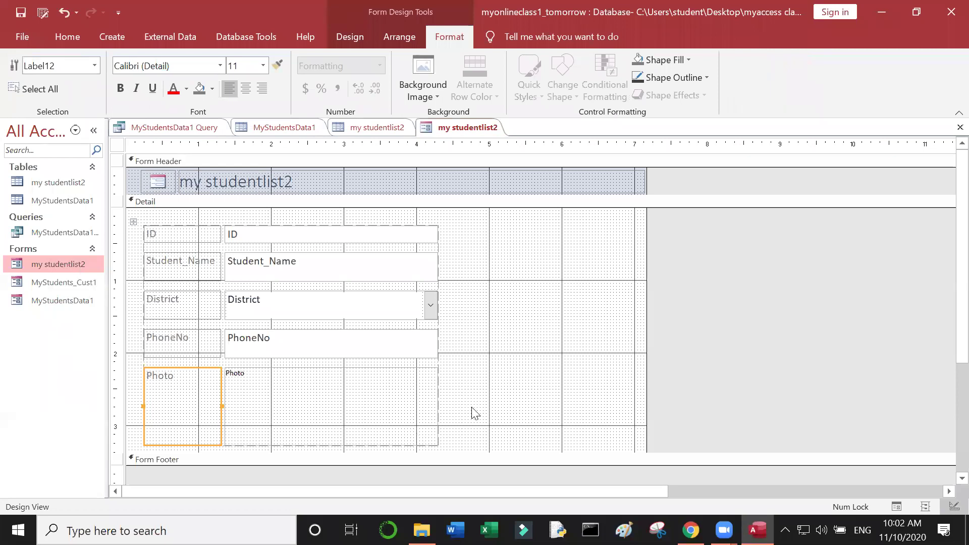
Examine the Position options available for the Photo label in the Detail section and select the Photo attachment control.
click(475, 413)
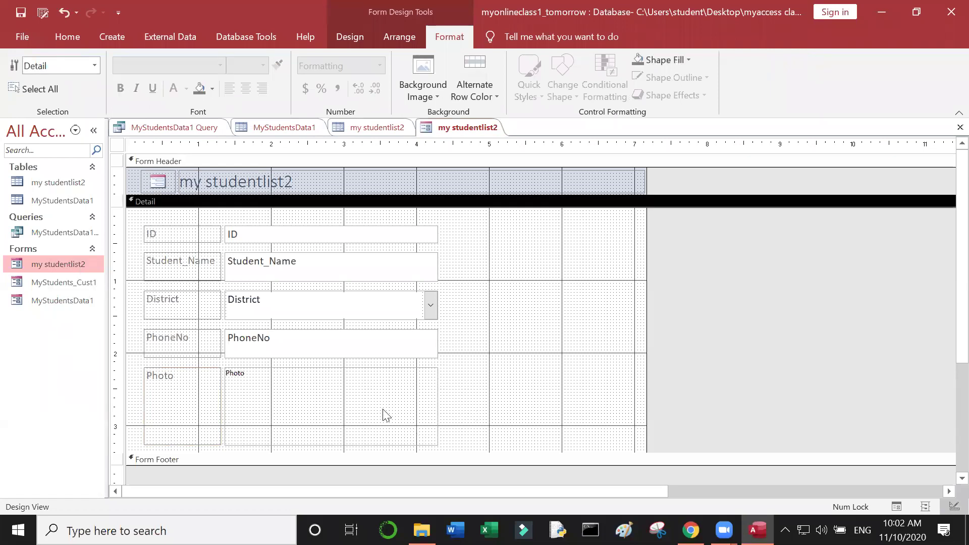
click(221, 410)
click(314, 404)
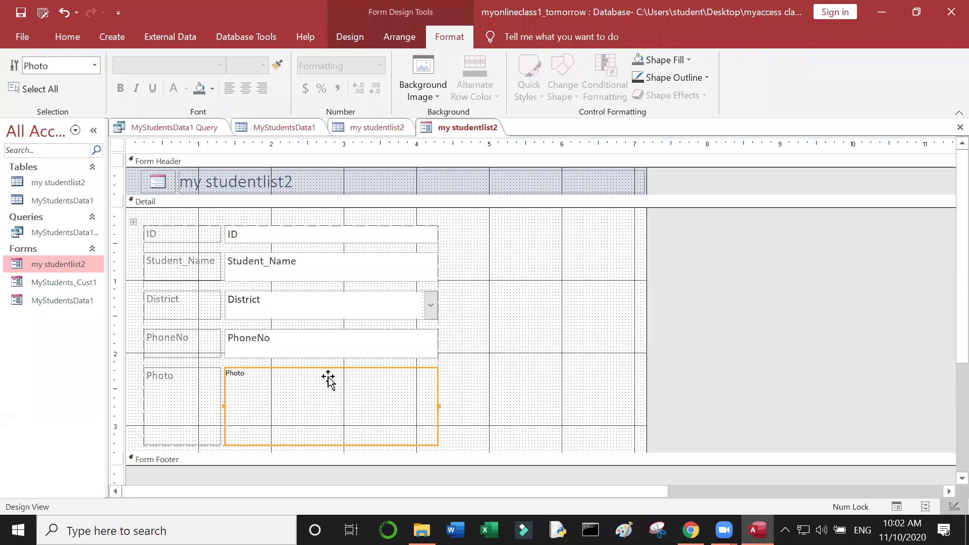
click(202, 372)
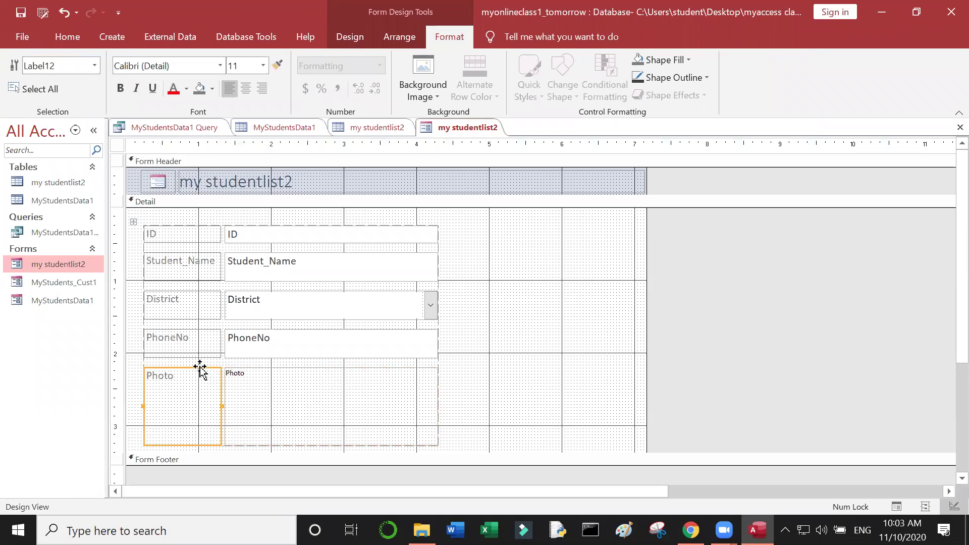
right_click(201, 372)
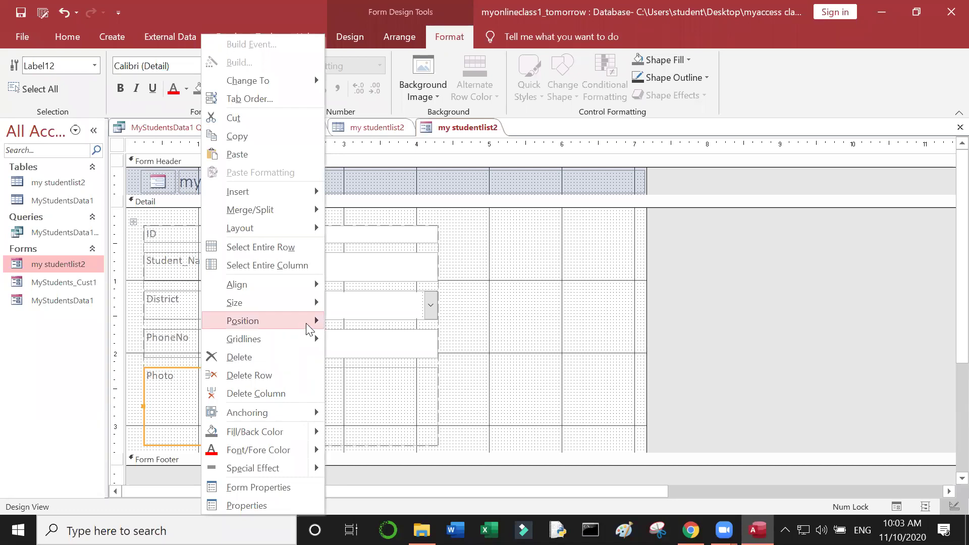
mouse_move(312, 327)
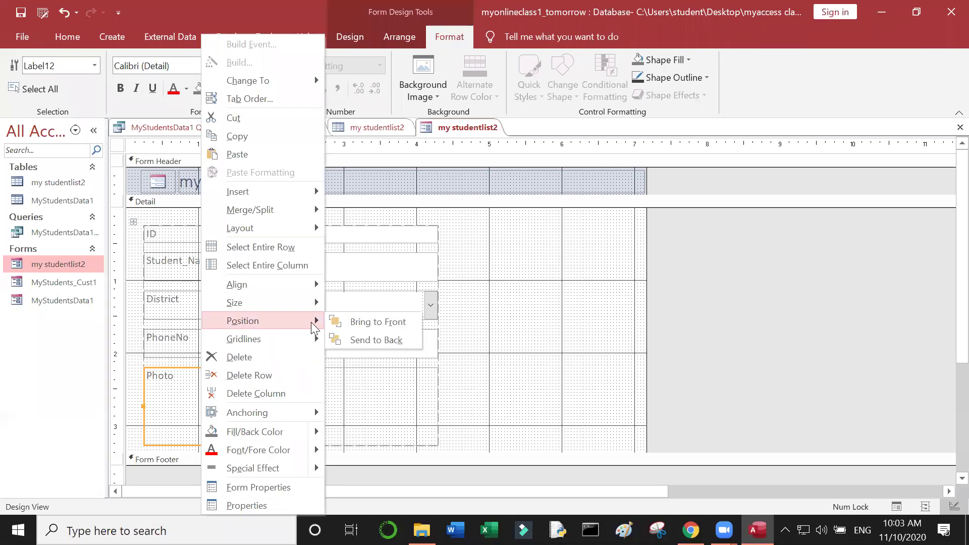
click(565, 309)
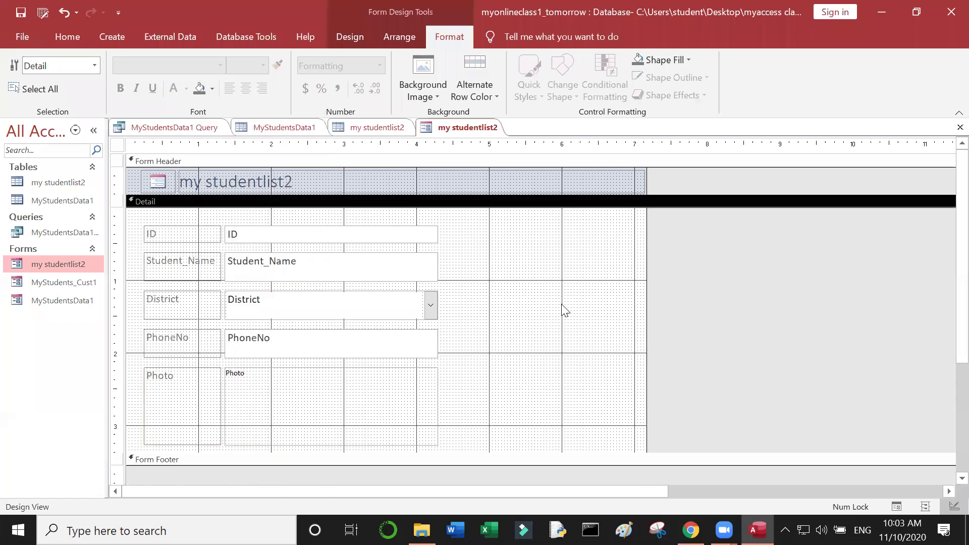
click(308, 371)
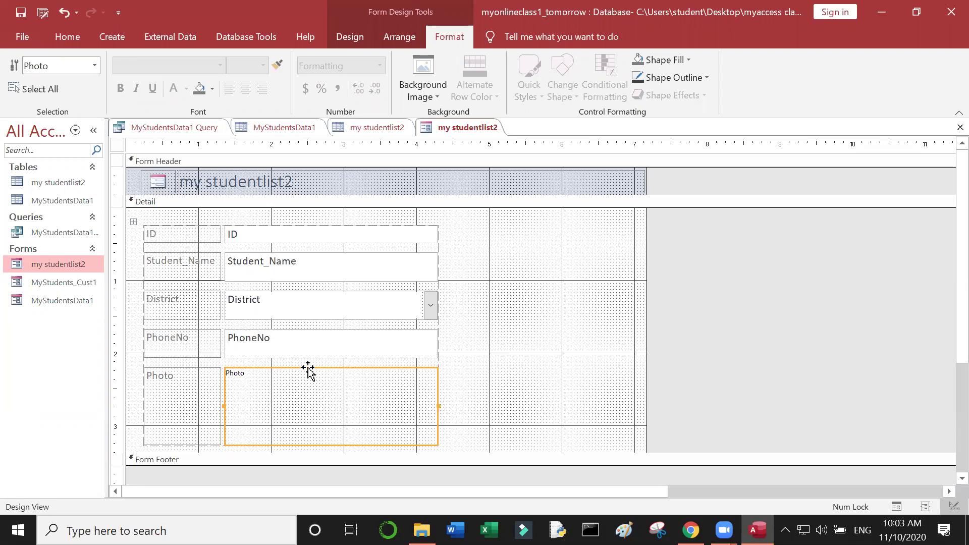
Open the my studentlist2 form in Form View and check the Photo attachment under PhoneNo.
right_click(62, 263)
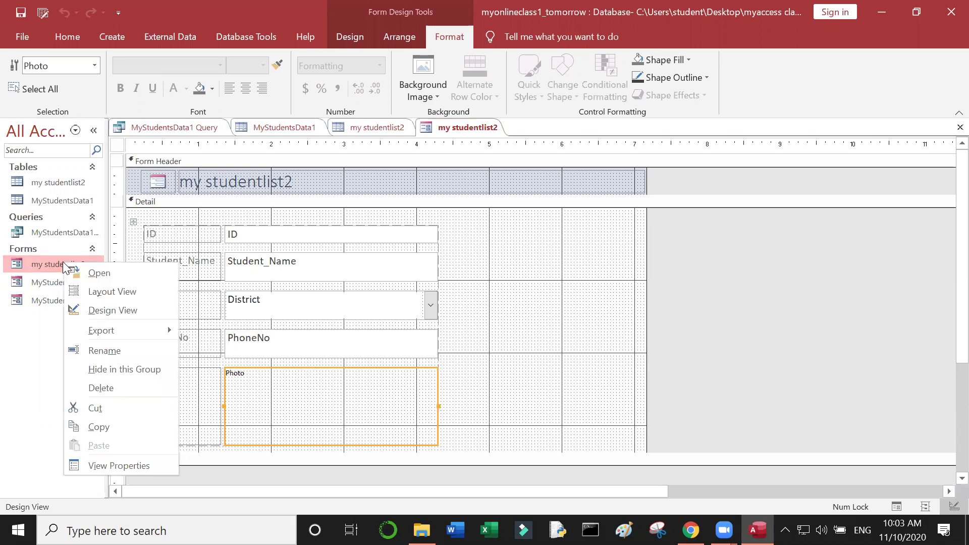
click(112, 310)
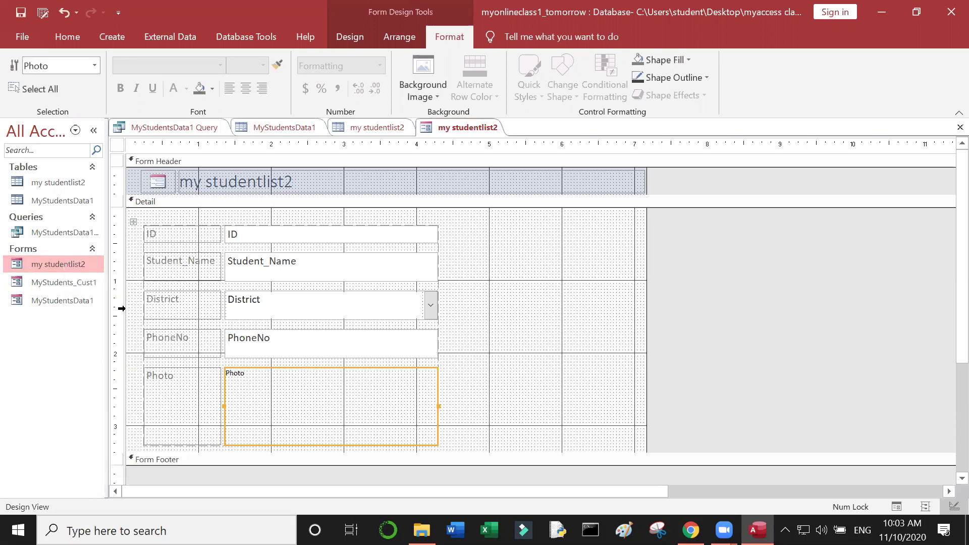
right_click(87, 258)
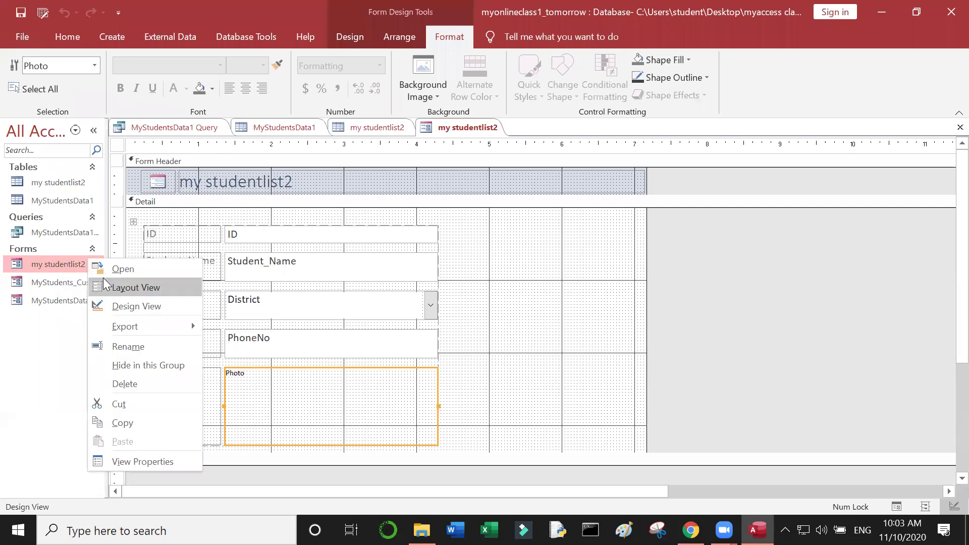
click(129, 267)
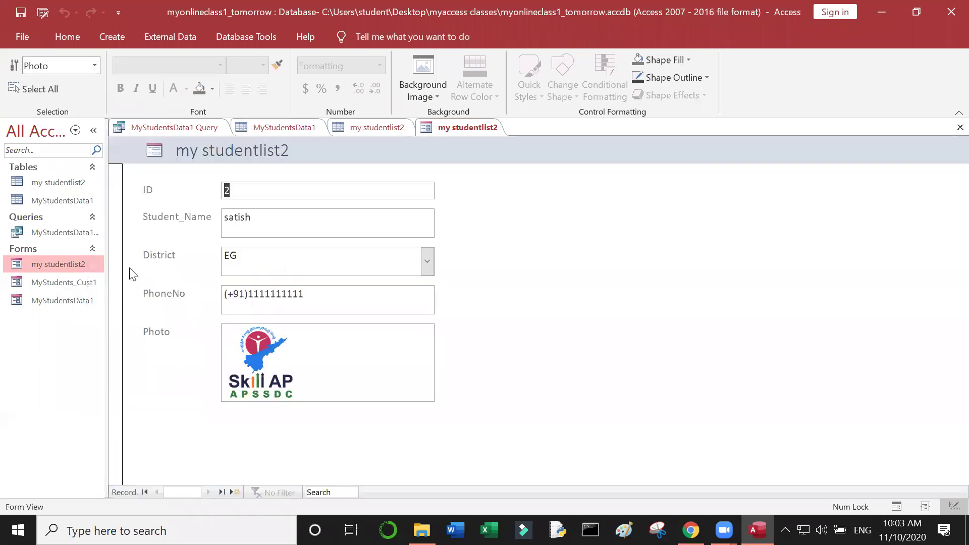
click(341, 379)
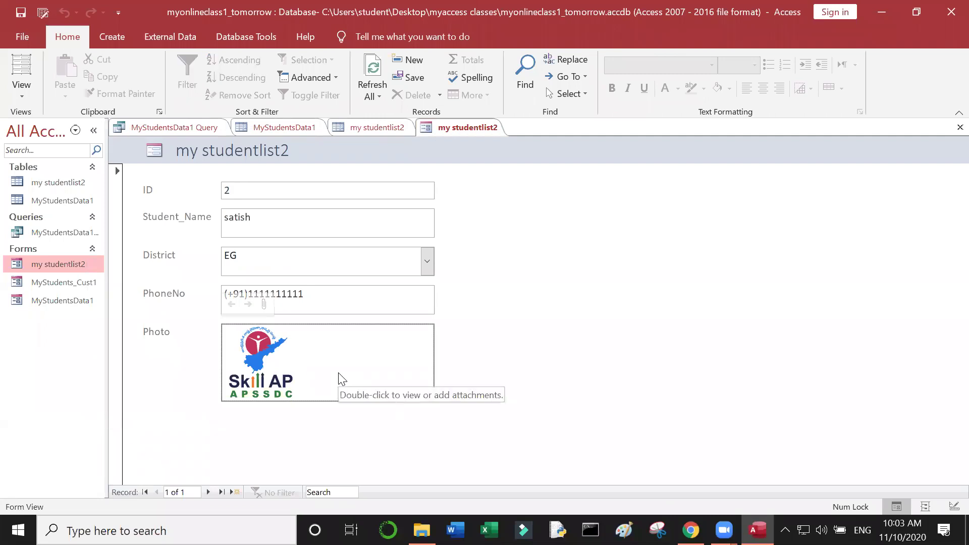
Return the my studentlist2 form to Design View and add a second Photo field from its existing fields.
right_click(68, 265)
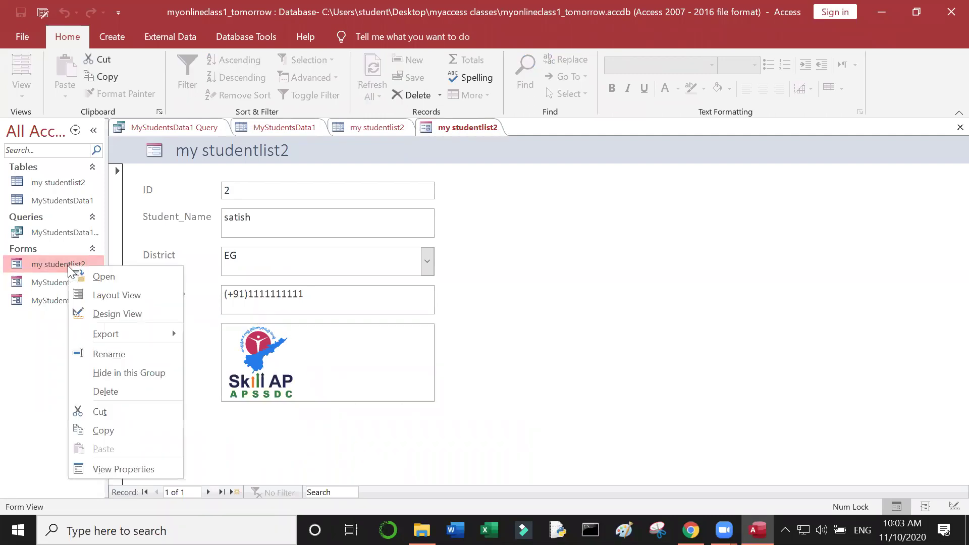
click(142, 319)
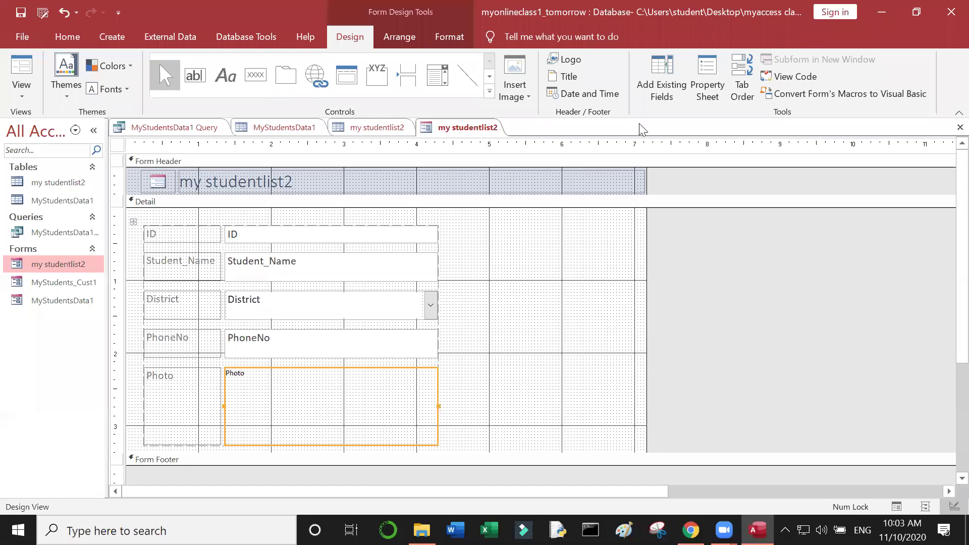
click(667, 89)
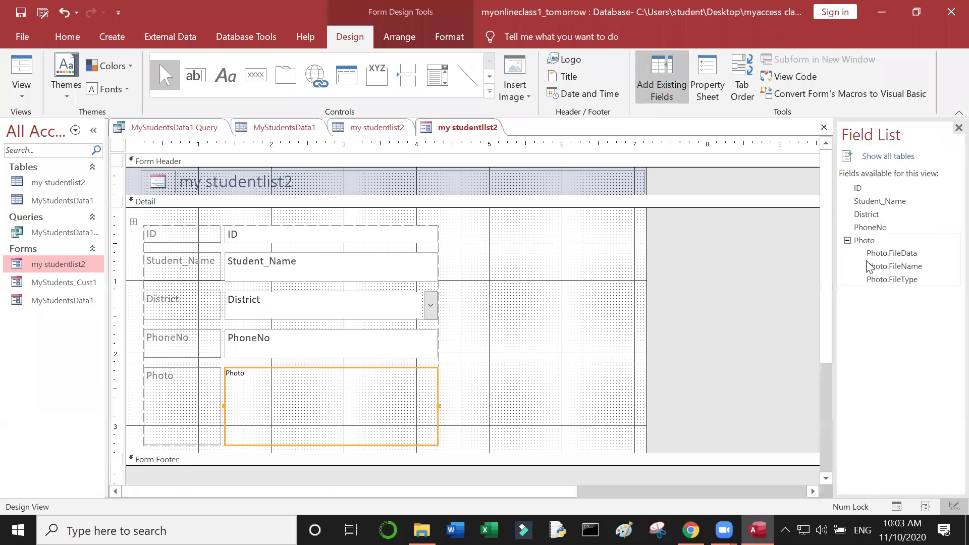
click(869, 266)
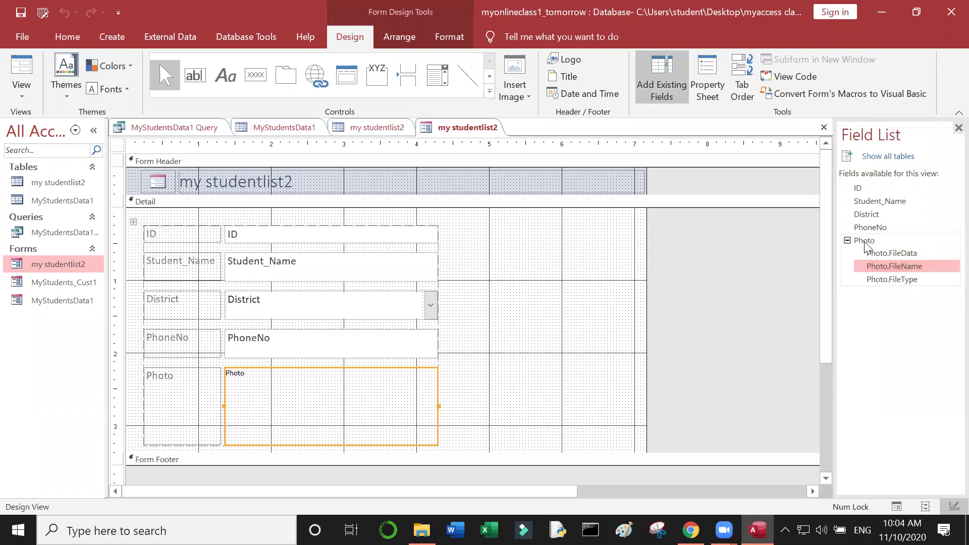
click(865, 241)
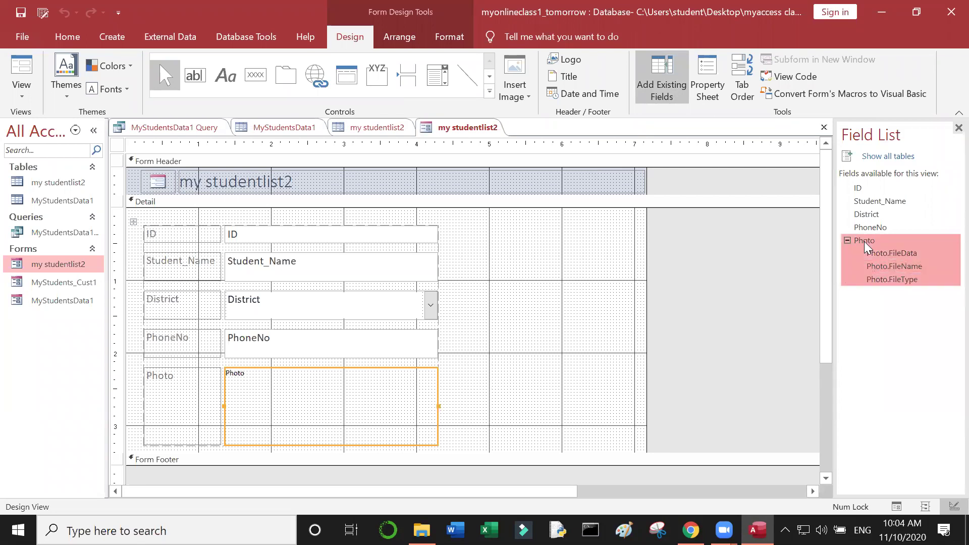
double_click(865, 242)
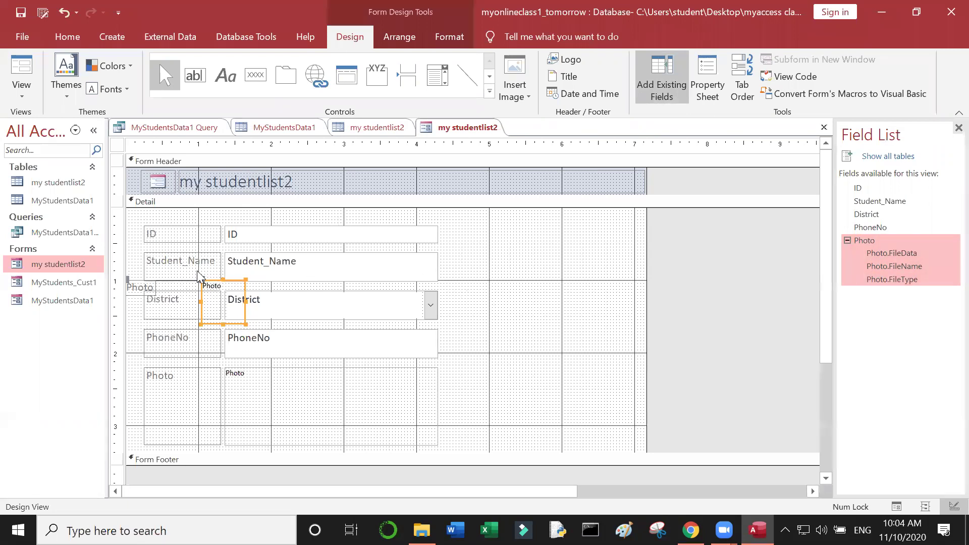
Move the new Photo control beside the District field, enlarge it to about 1.1 by 0.8 inches, and extend its label to the same height.
drag(237, 279, 594, 285)
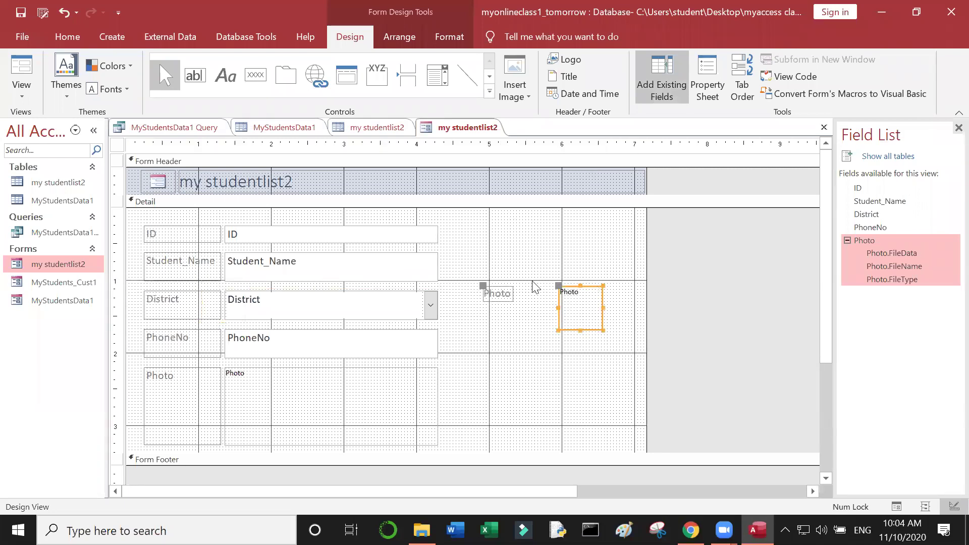
drag(558, 331, 523, 348)
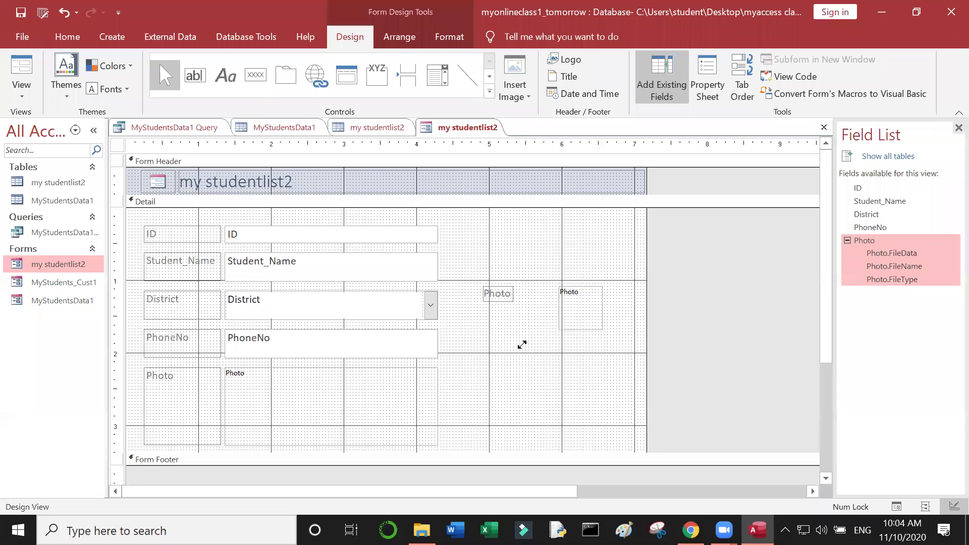
click(485, 294)
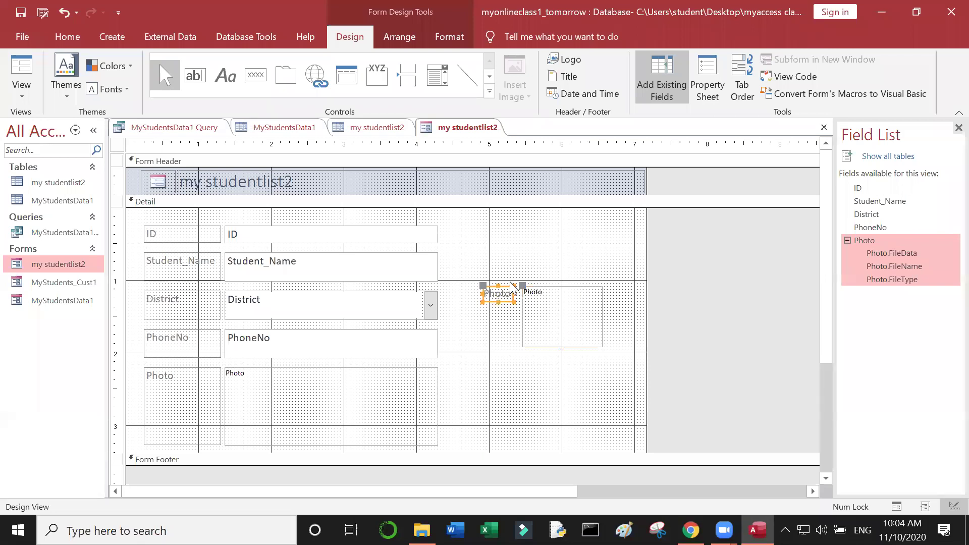
click(505, 293)
click(506, 299)
mouse_move(497, 328)
mouse_down()
mouse_move(496, 352)
mouse_move(500, 345)
mouse_up()
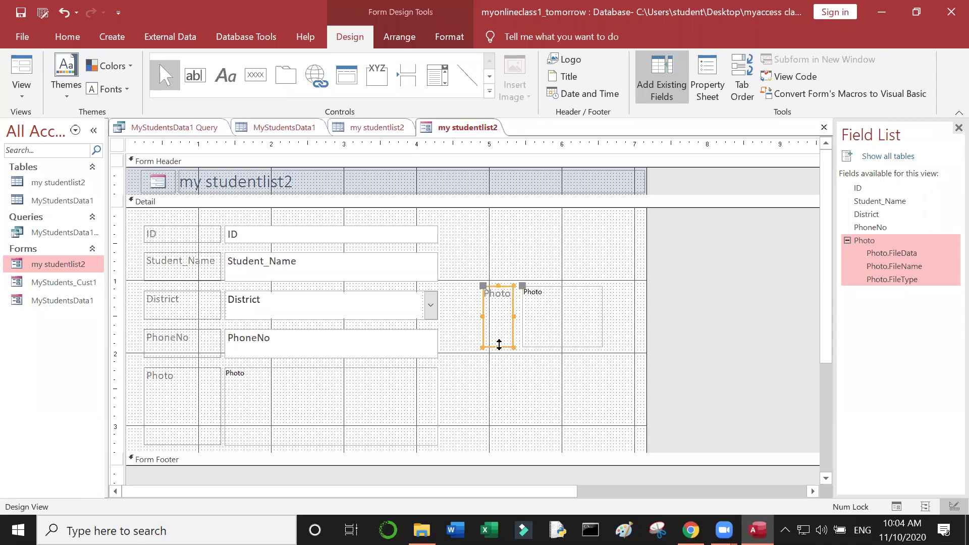
Delete the original Photo control and label below PhoneNo, along with their empty layout row.
click(353, 404)
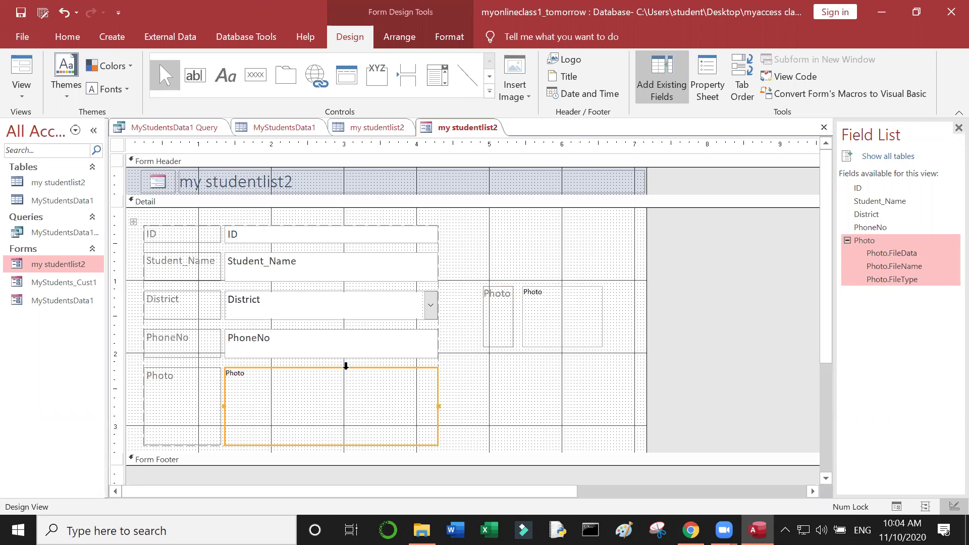
key(Delete)
key(ctrl+z)
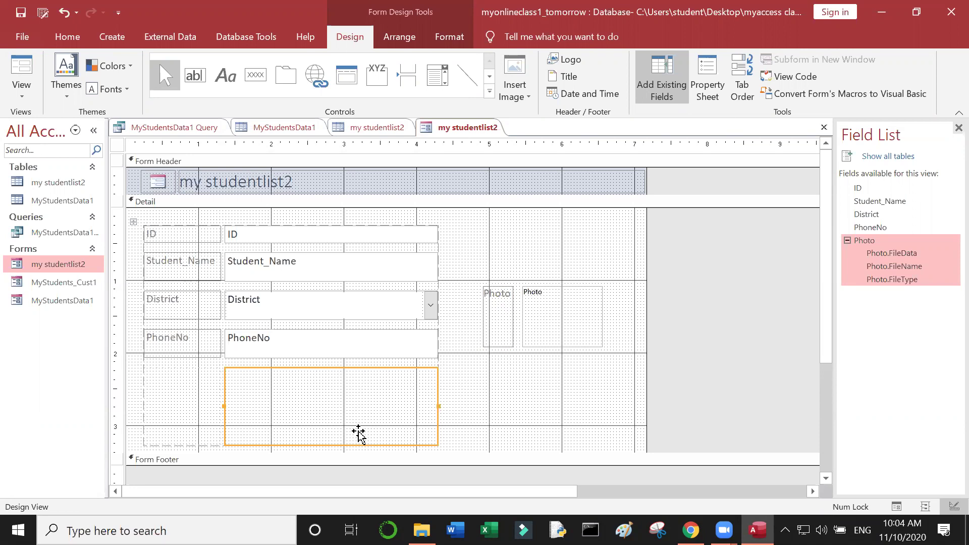
key(Delete)
click(324, 357)
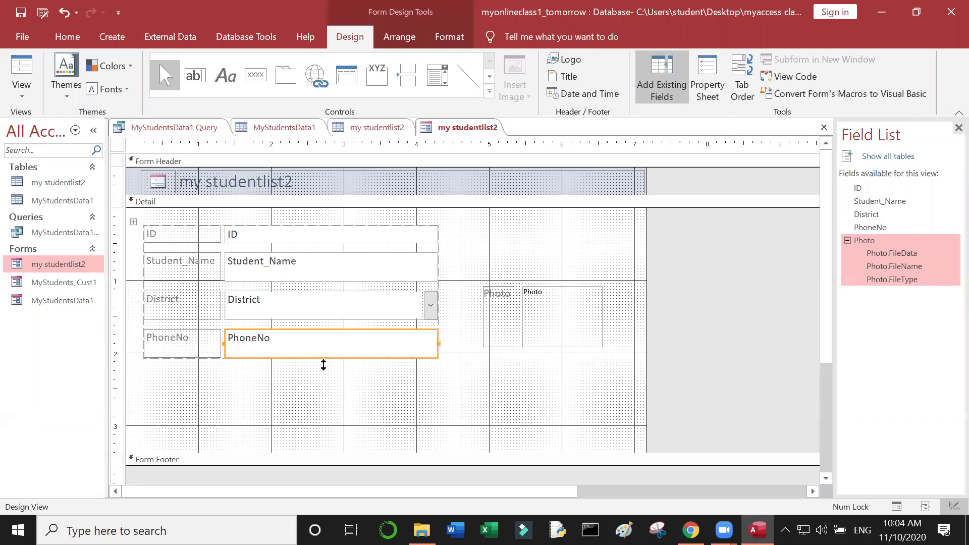
click(271, 395)
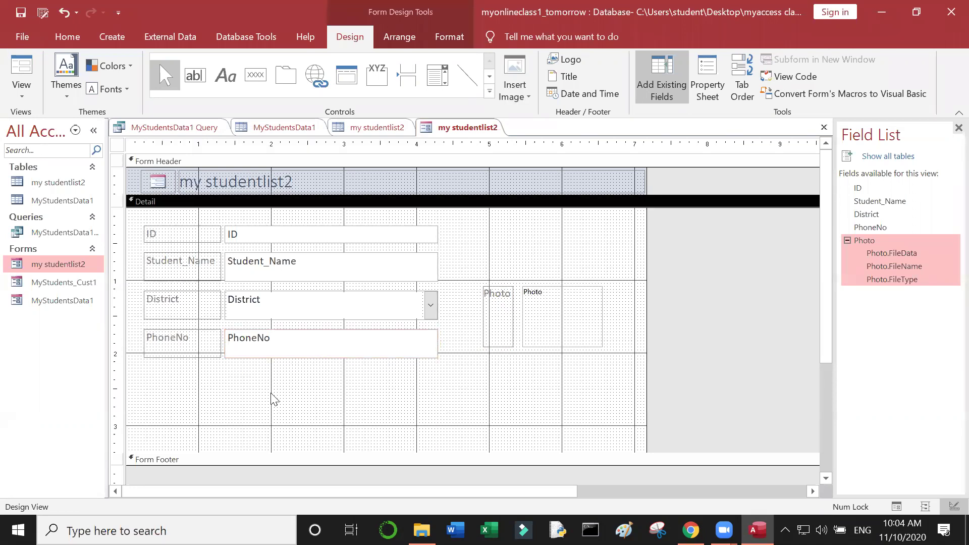
Open the my studentlist2 form in Form View and check the repositioned Photo attachment.
right_click(35, 264)
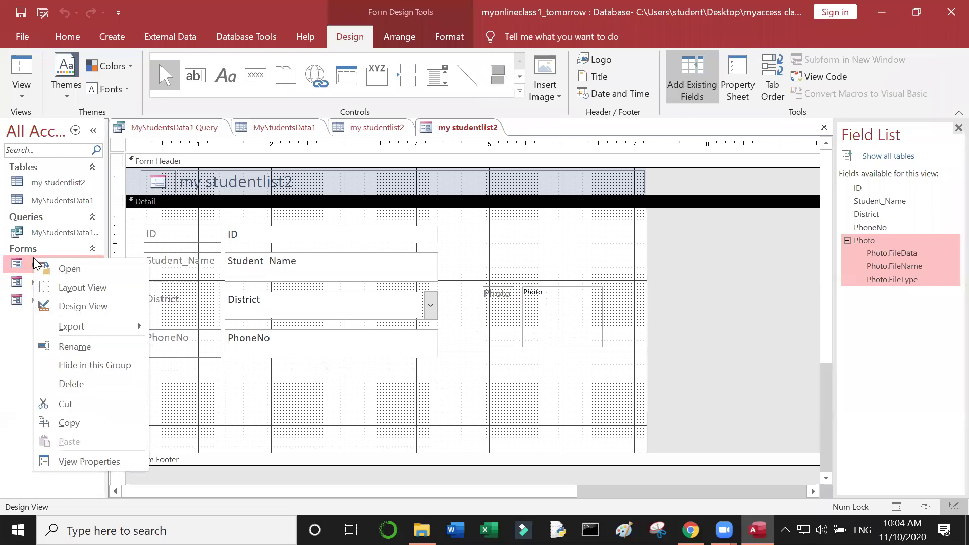
click(79, 268)
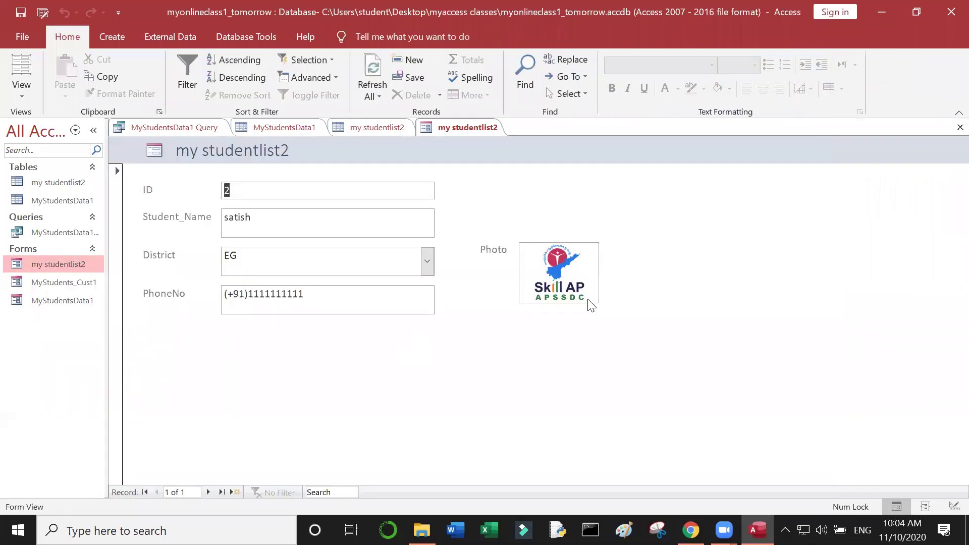
click(593, 294)
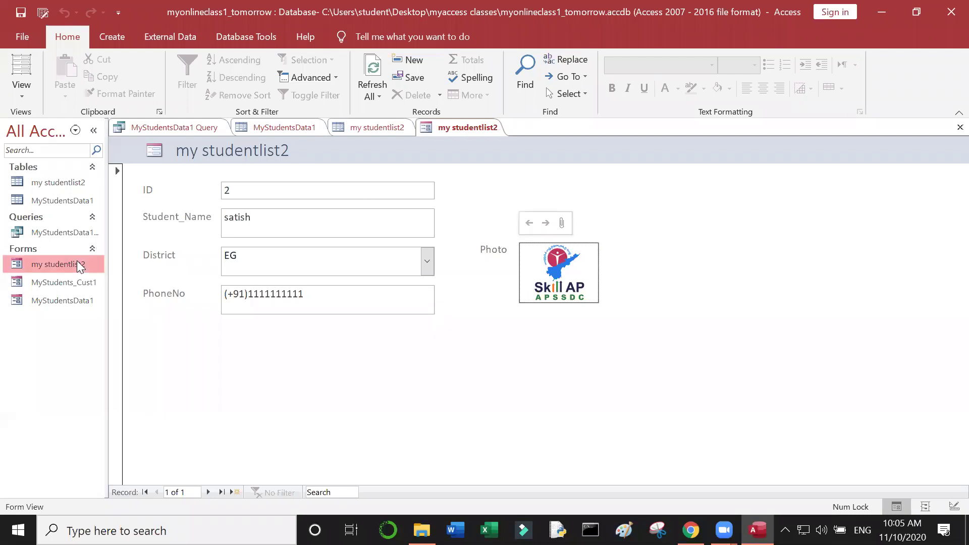
Open MyStudentsData1 Query in Design View and examine the Criteria row under Student_Id.
double_click(75, 234)
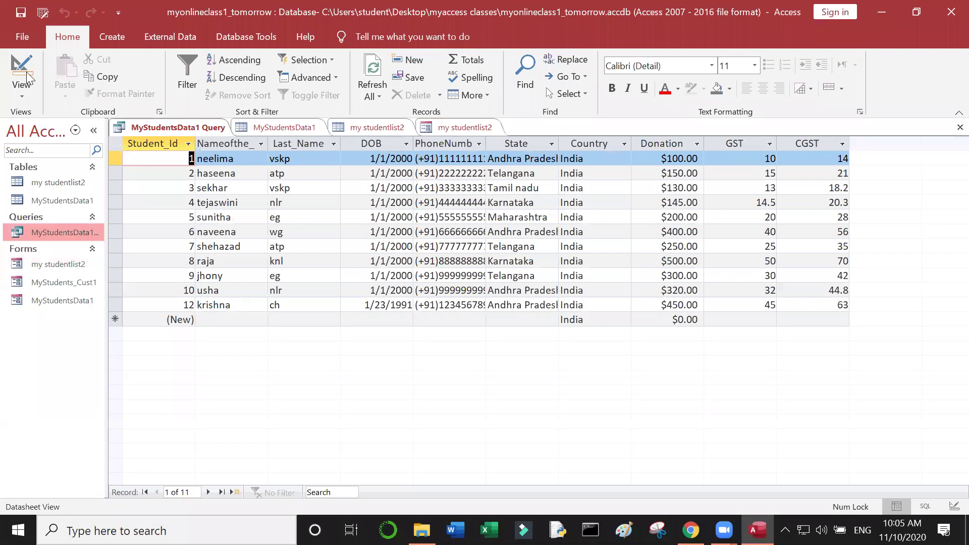
click(8, 95)
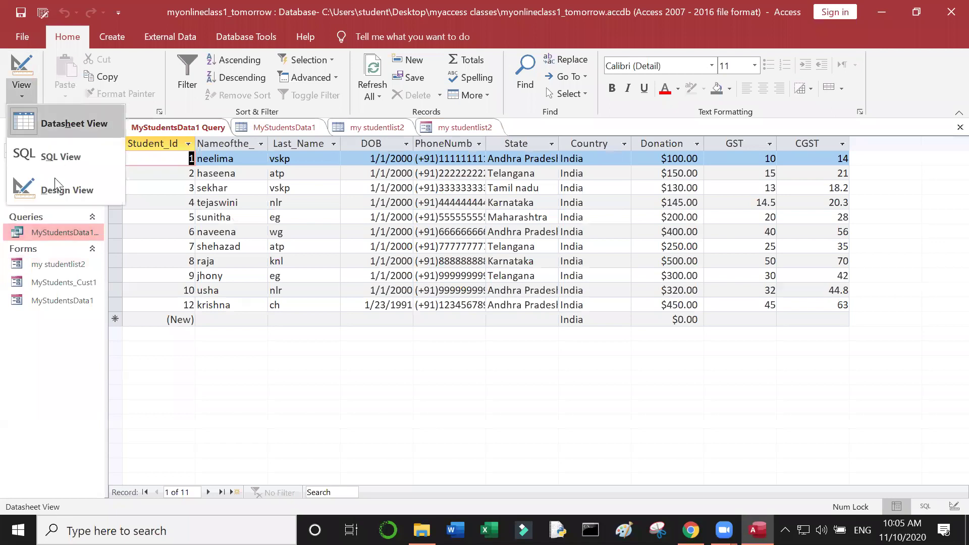
click(79, 191)
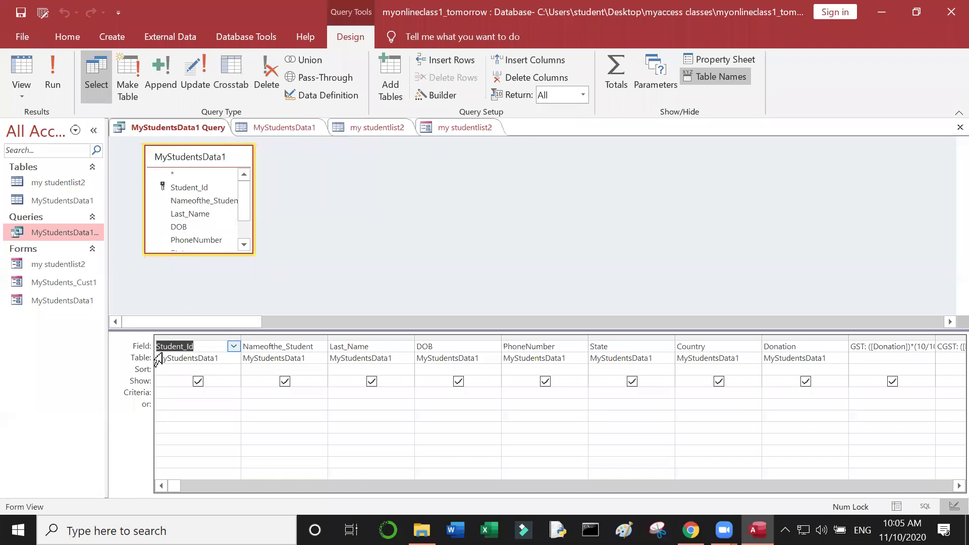
click(163, 392)
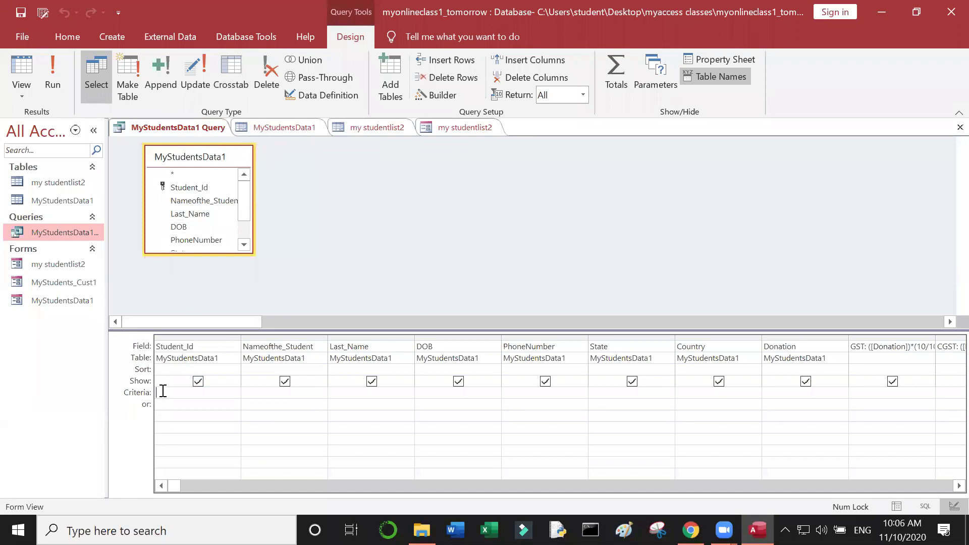
Try the Update and Delete query types on MyStudentsData1 Query, then set it back to Select.
click(195, 72)
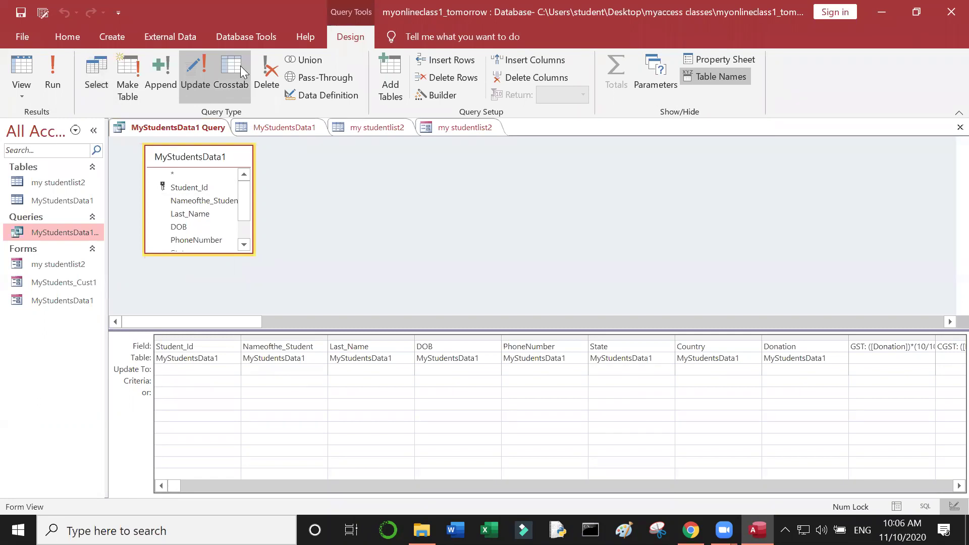
click(270, 81)
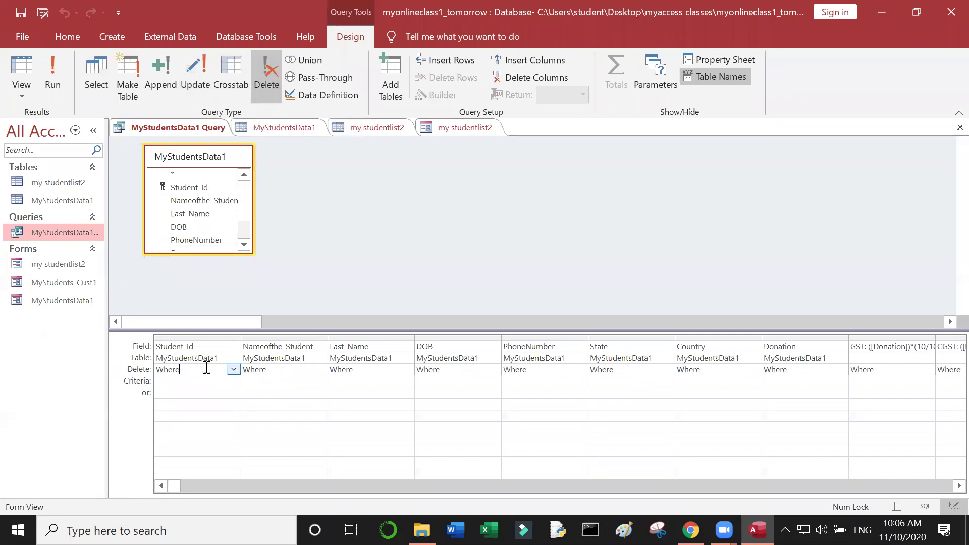
click(233, 370)
click(237, 373)
click(238, 373)
click(237, 373)
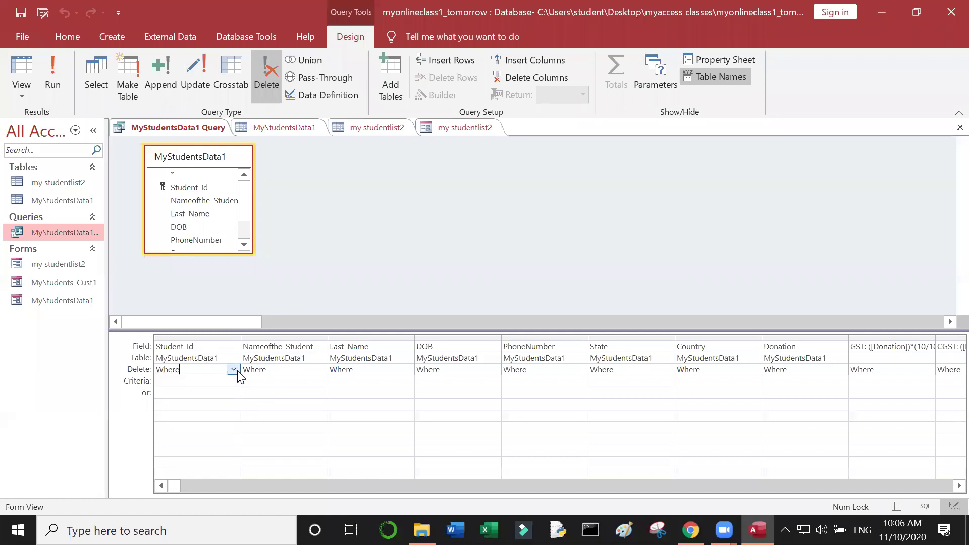
click(275, 403)
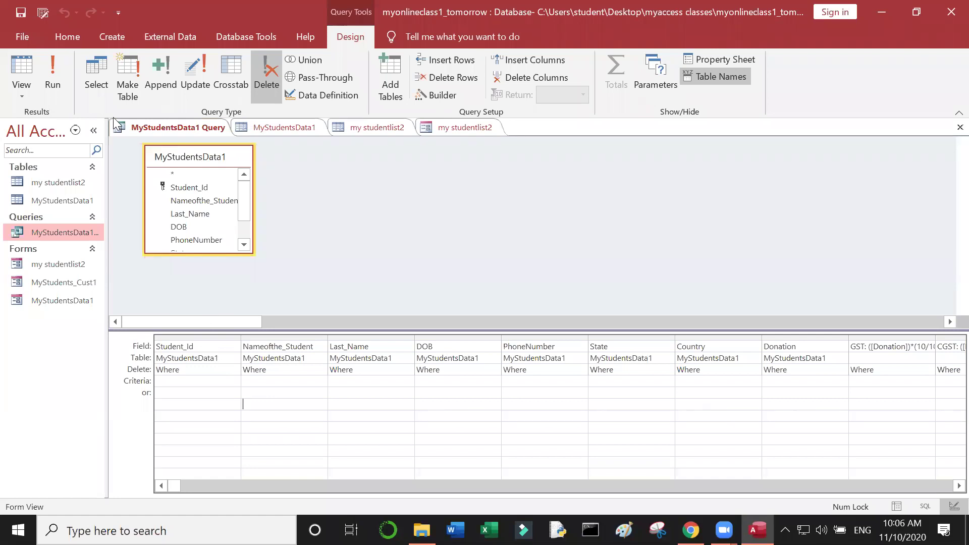
click(96, 79)
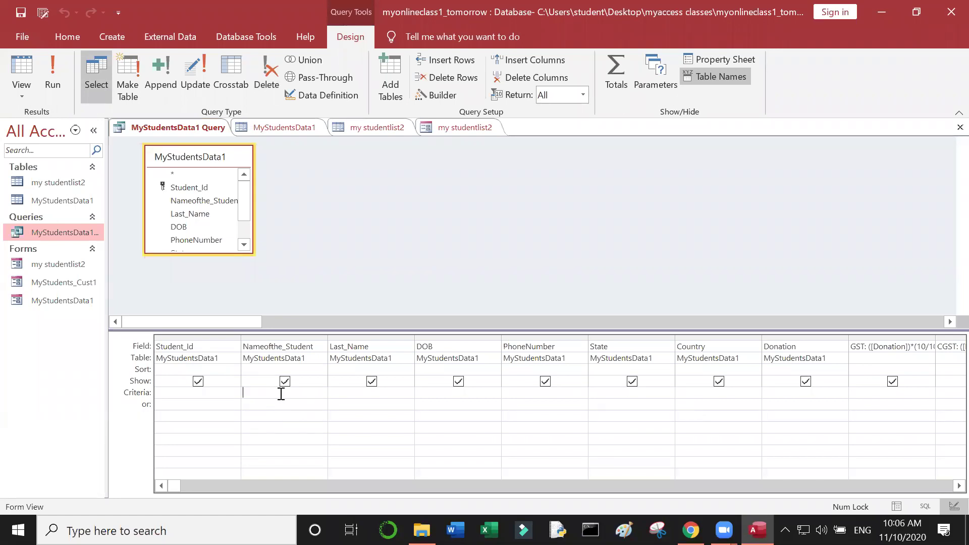
Bring up the my studentlist2 form again and switch it to Design View.
click(64, 229)
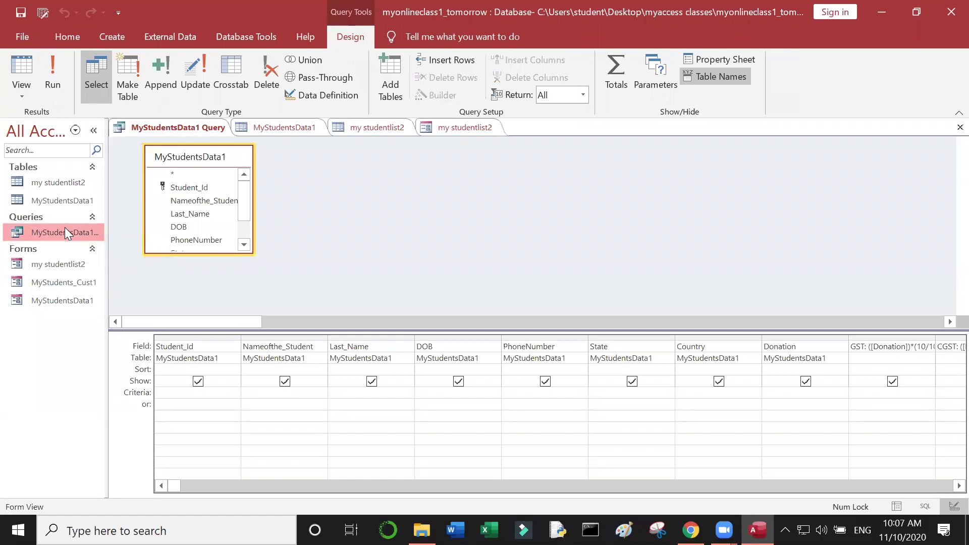
double_click(68, 262)
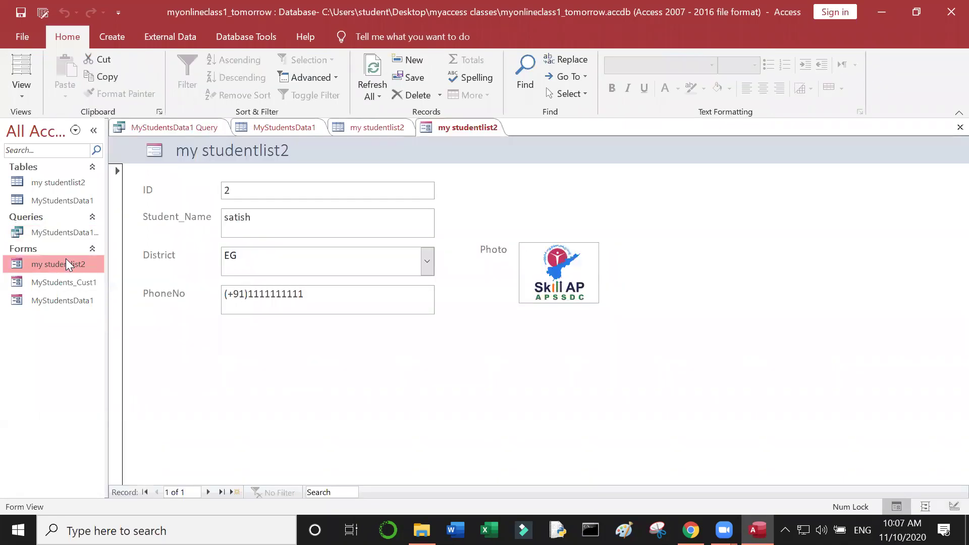
right_click(67, 264)
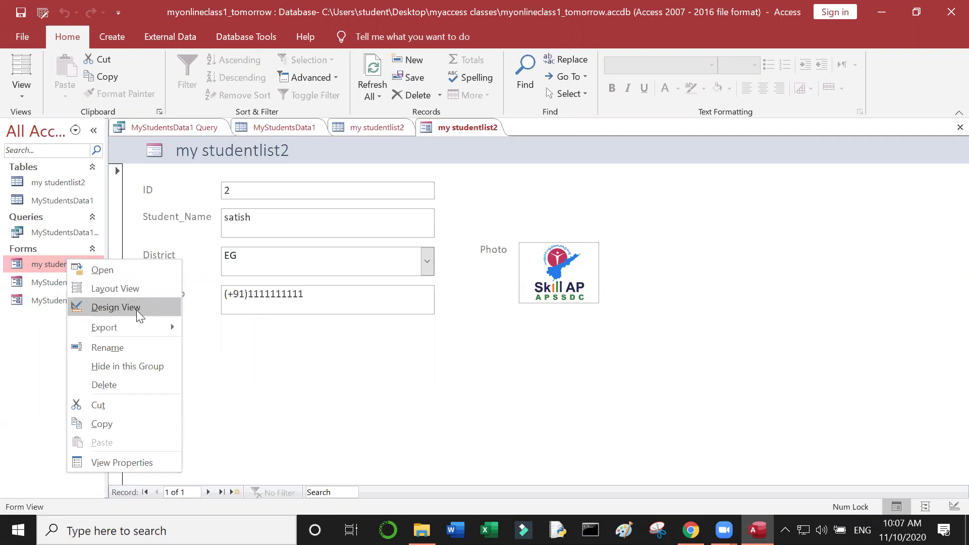
click(163, 307)
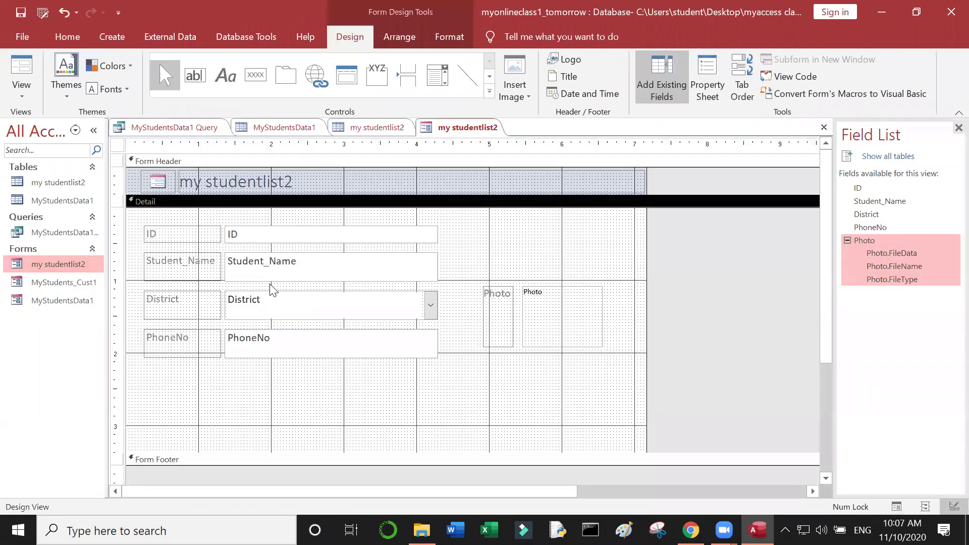
Narrow the text boxes in the form's Detail section and size the label column just wide enough for the PhoneNo label.
click(214, 240)
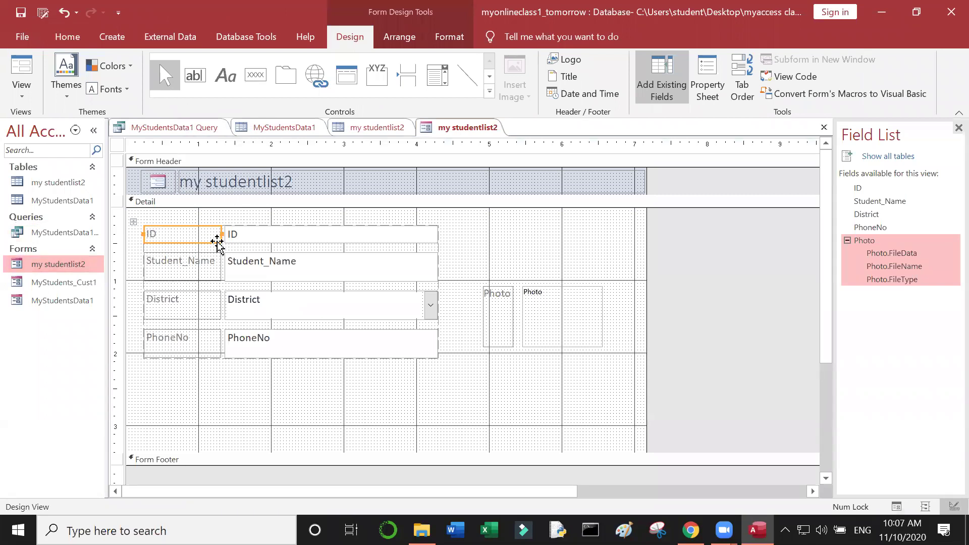
drag(218, 233, 198, 232)
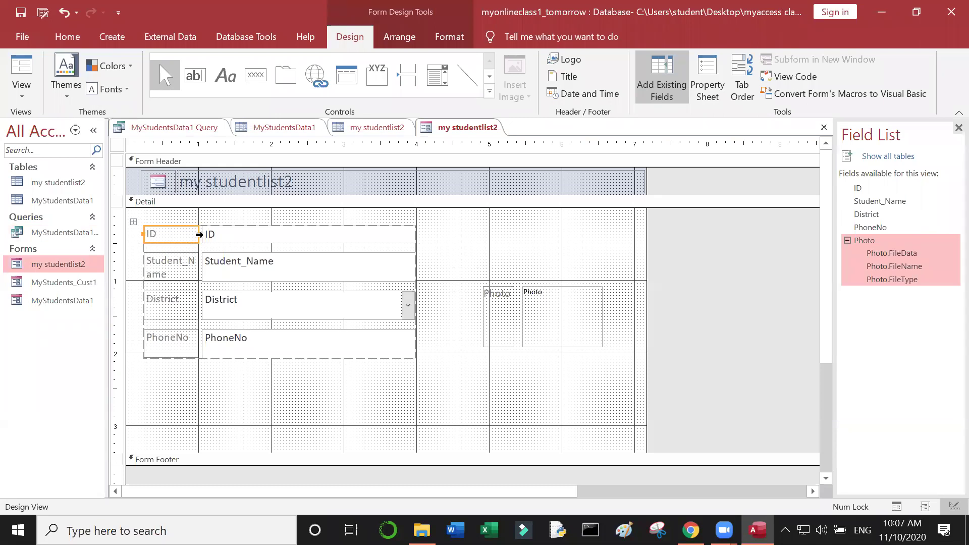
click(182, 231)
drag(182, 231, 168, 231)
click(233, 239)
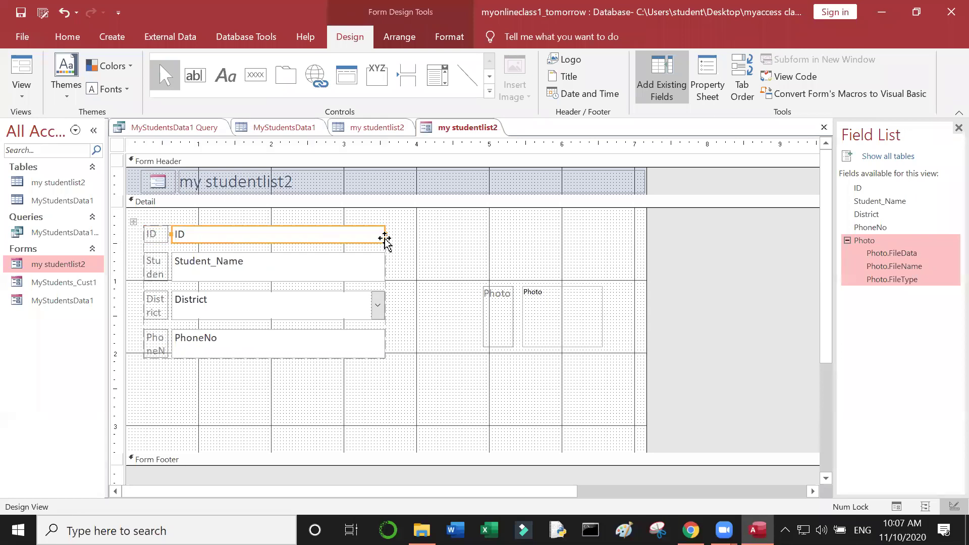
drag(385, 236, 259, 239)
click(161, 270)
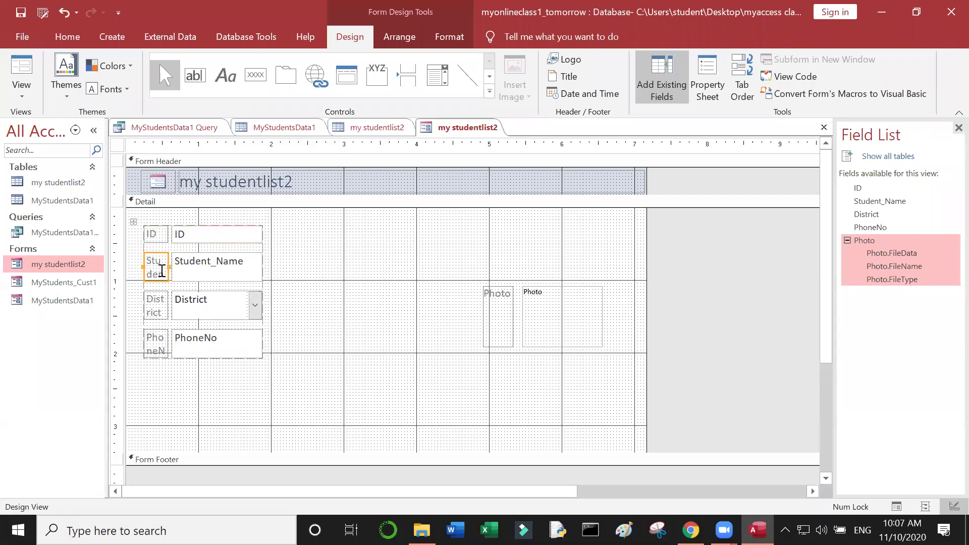
drag(169, 267, 193, 268)
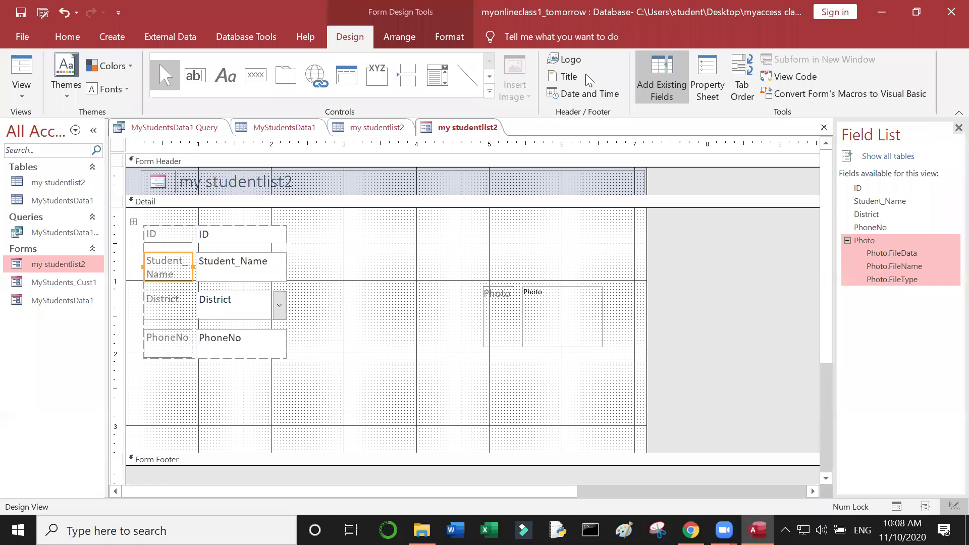
Close the Property Sheet of the MyStudentsData1 report, check the MyStudentsData1 table's records, and return to the report.
mouse_move(723, 530)
click(761, 497)
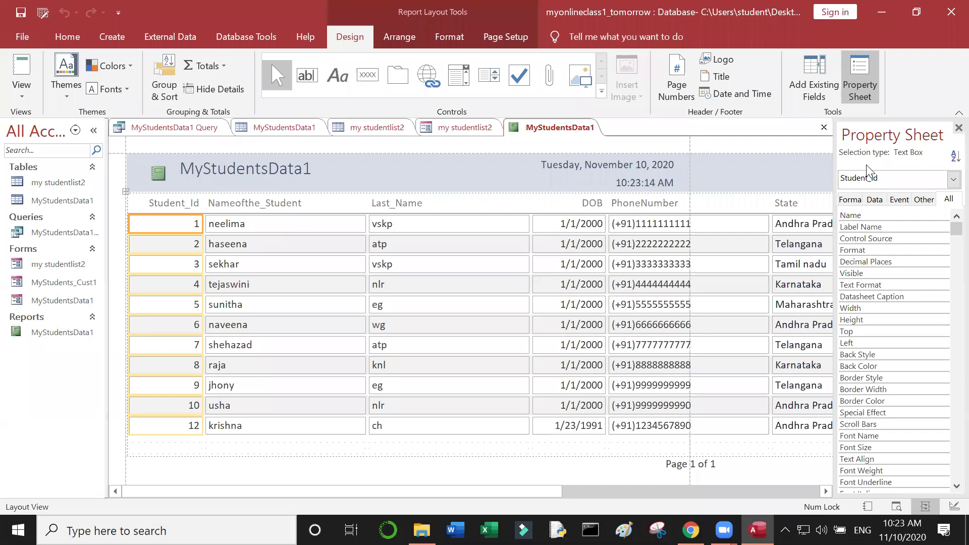
click(958, 128)
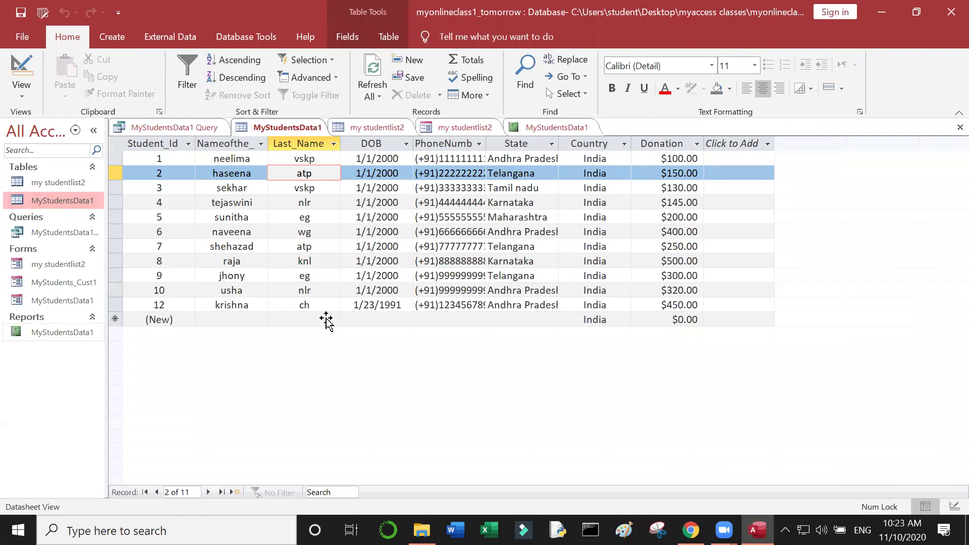
key(ctrl+F6)
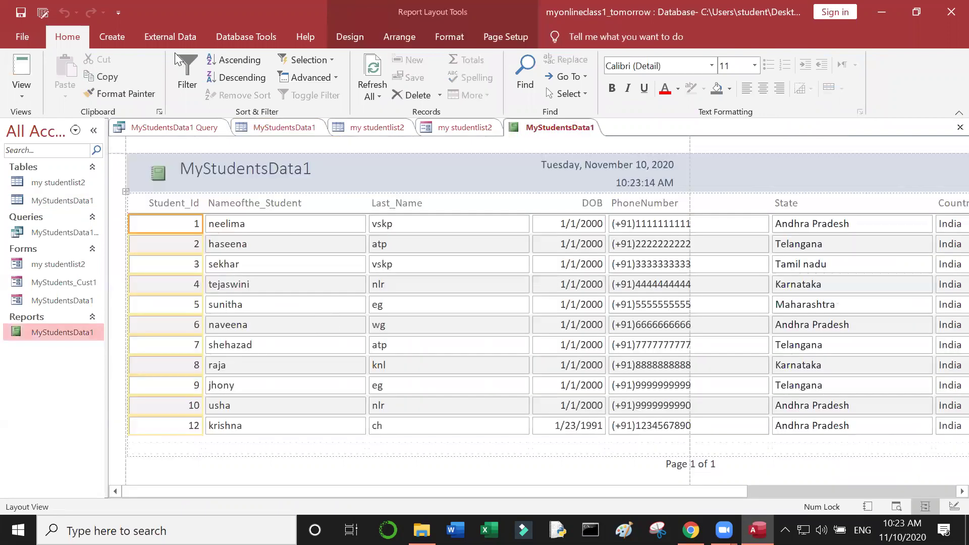
Look through the formatting, arranging and design commands available for the MyStudentsData1 report in Layout View.
click(121, 43)
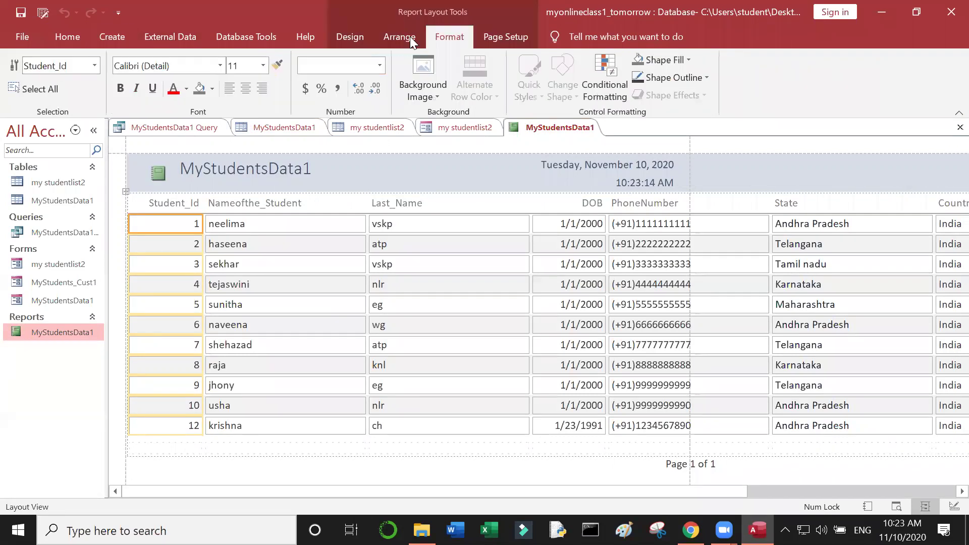
click(378, 43)
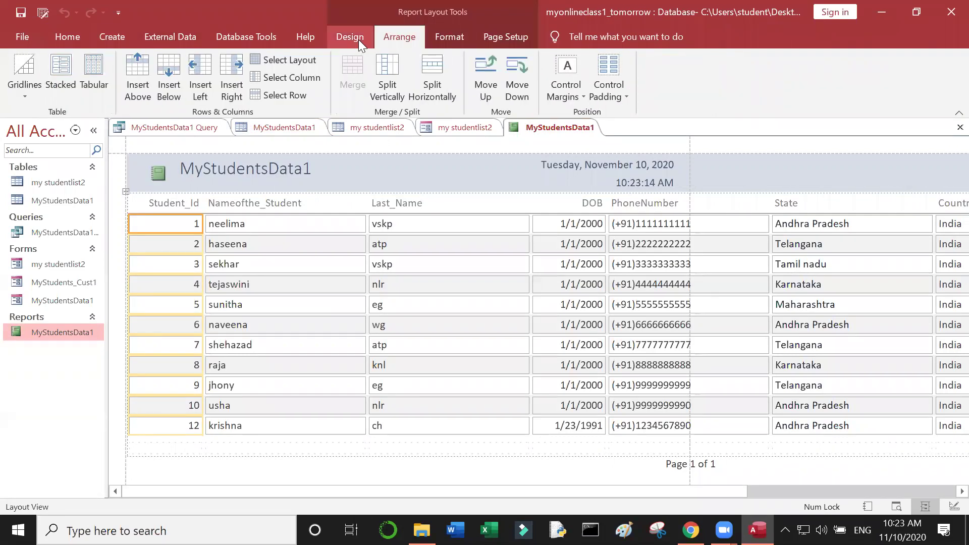
click(361, 43)
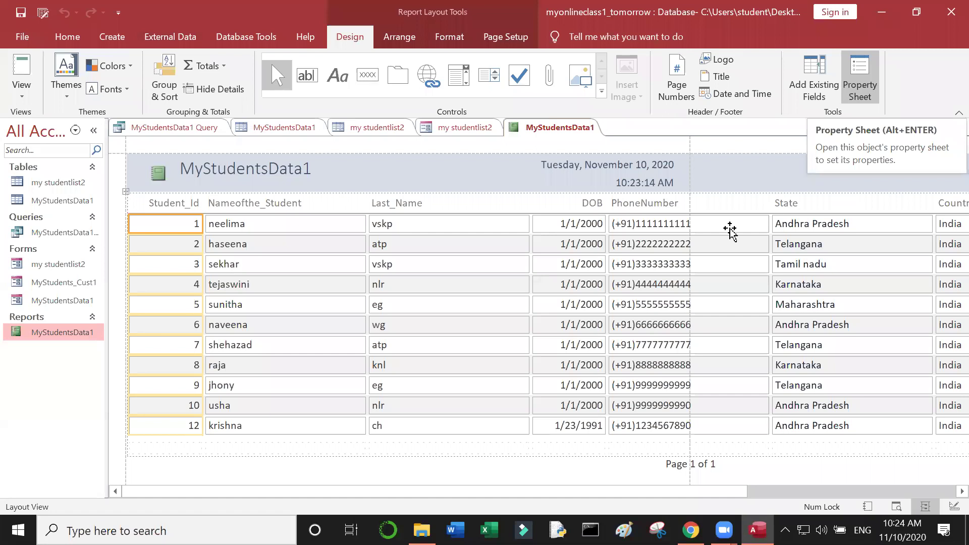
Show the Property Sheet for the report header section and widen it enough to read the property values.
key(alt+Return)
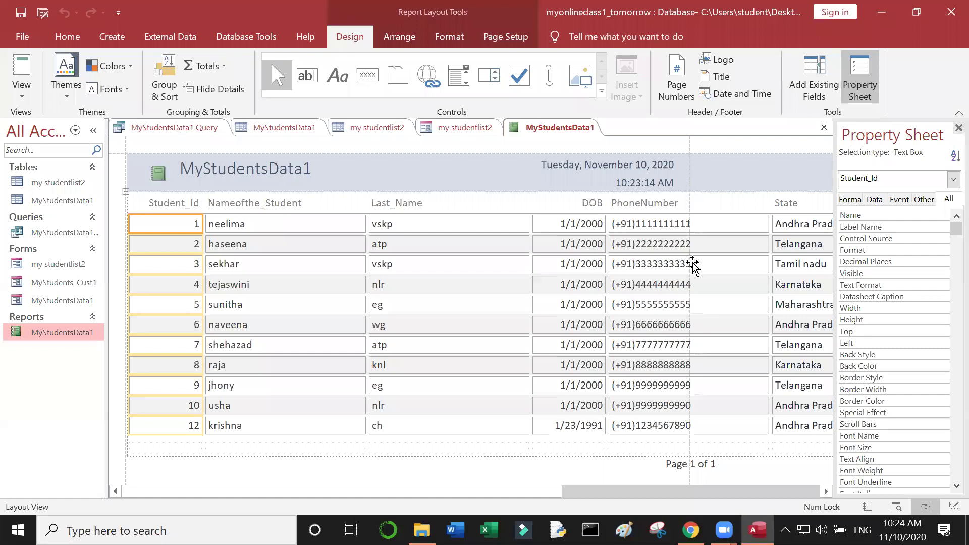
click(505, 176)
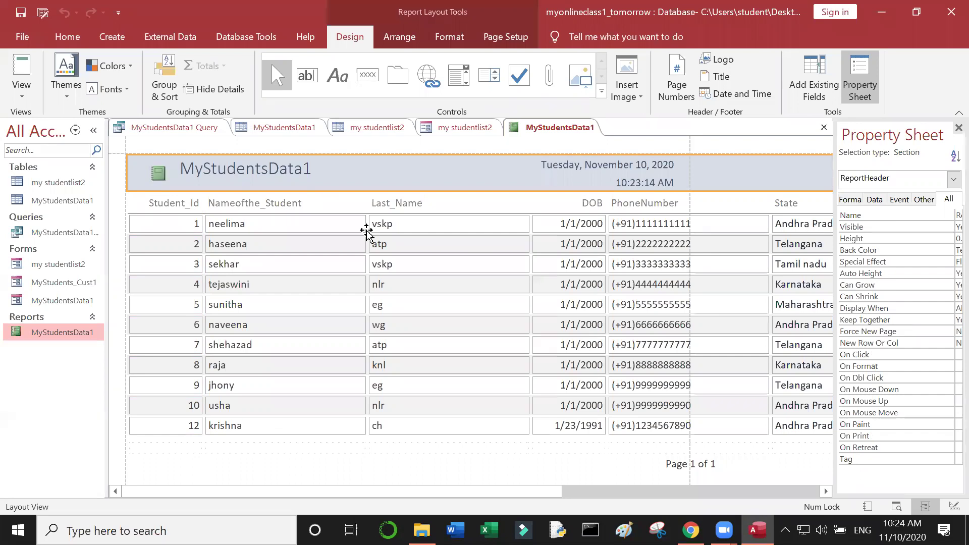
click(881, 239)
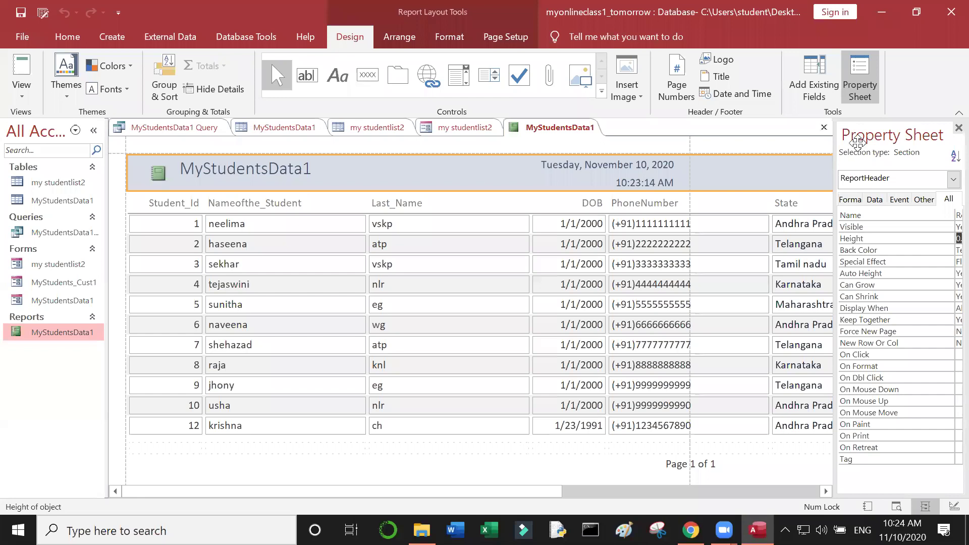
drag(832, 153, 777, 168)
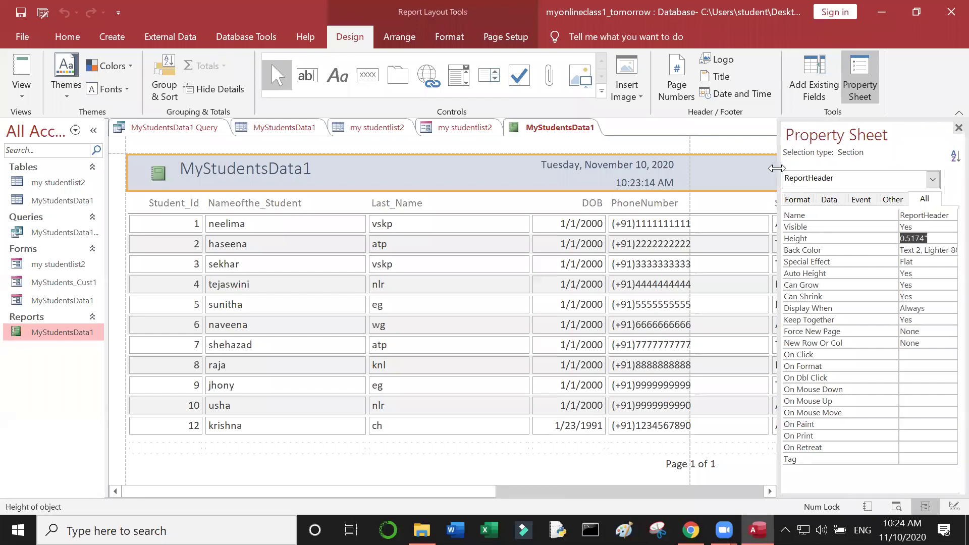
drag(712, 174, 723, 174)
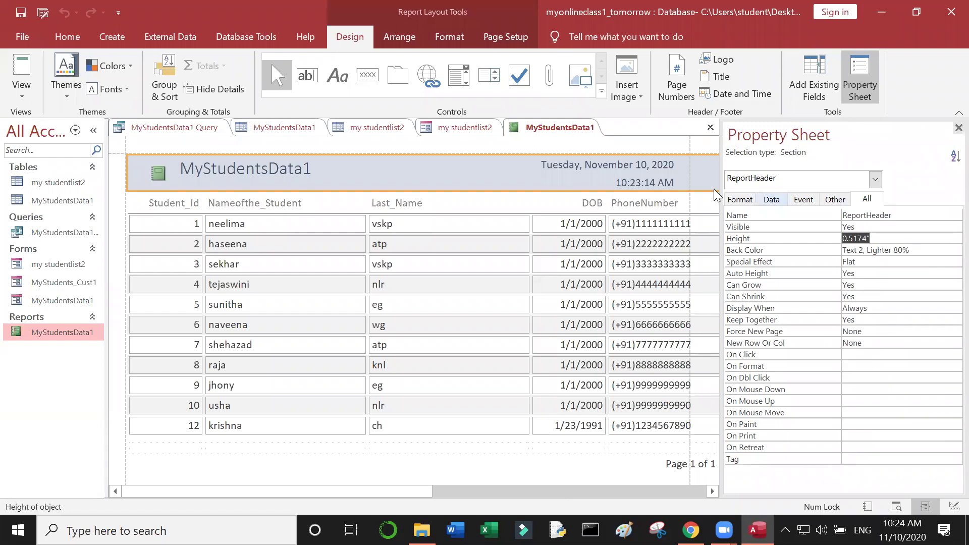
Examine the report header's Format, Data and Event properties, then its complete property list.
click(735, 205)
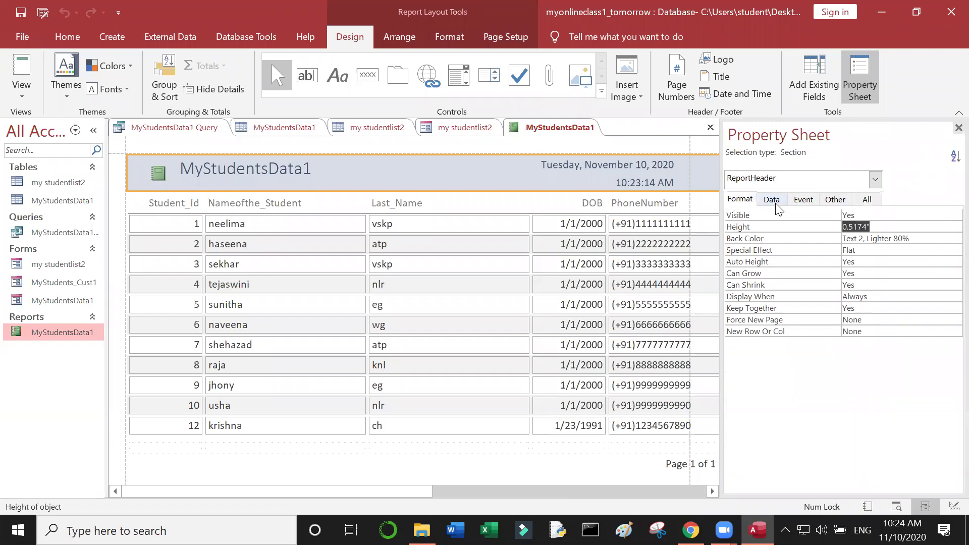
click(777, 205)
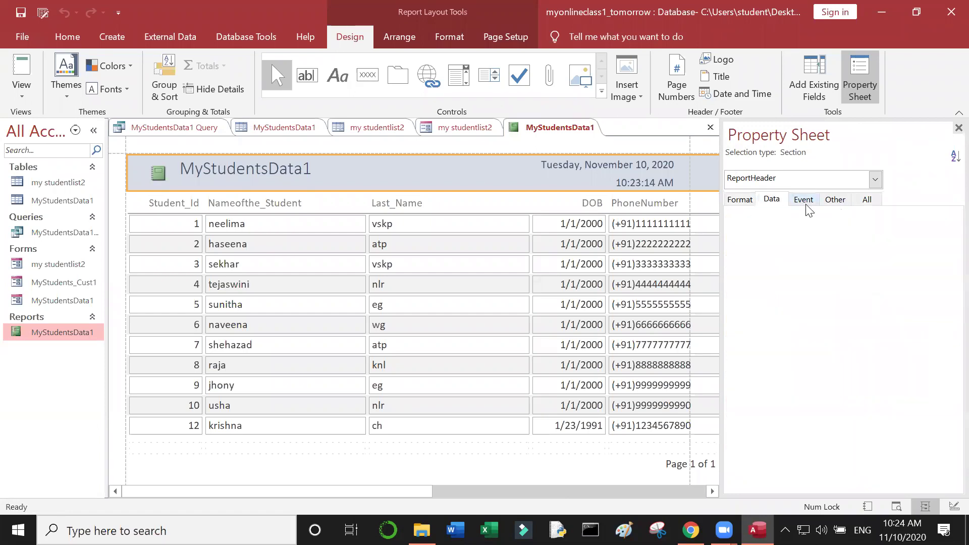
click(807, 206)
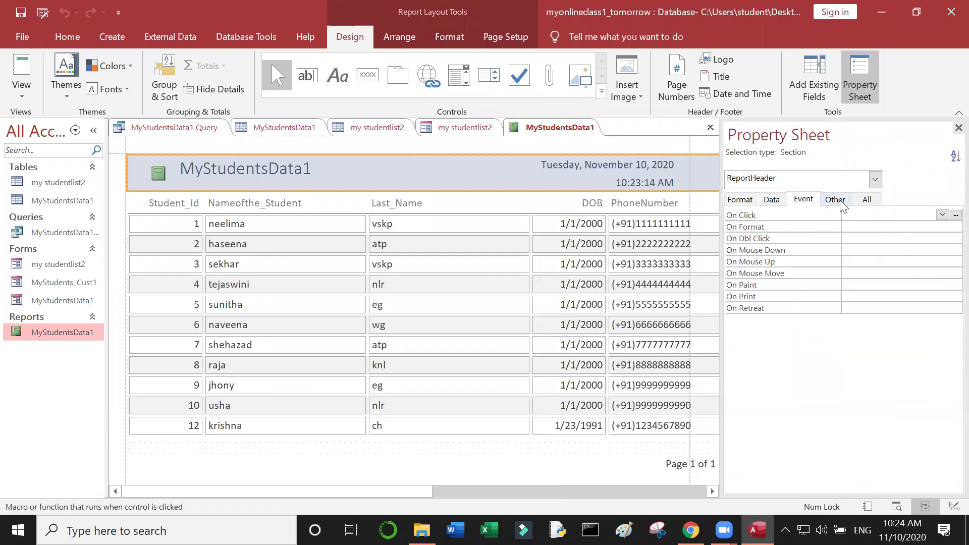
click(867, 199)
click(835, 236)
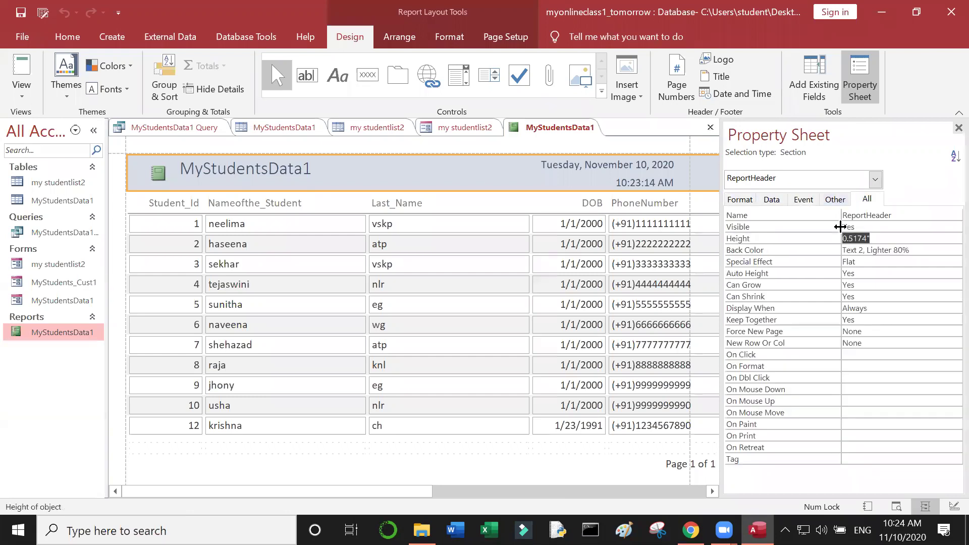
Try to change the report header's Height property.
click(881, 233)
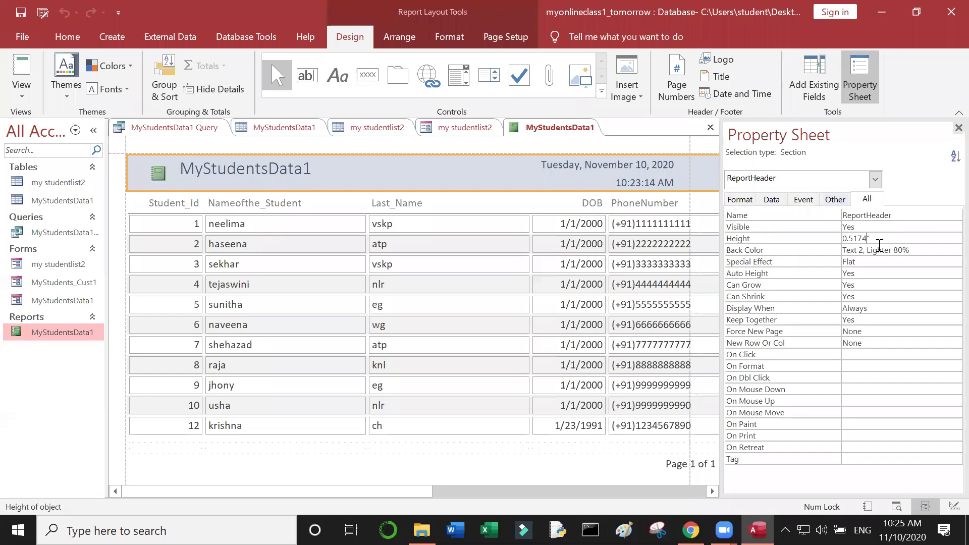
key(BackSpace)
text(5)
click(883, 263)
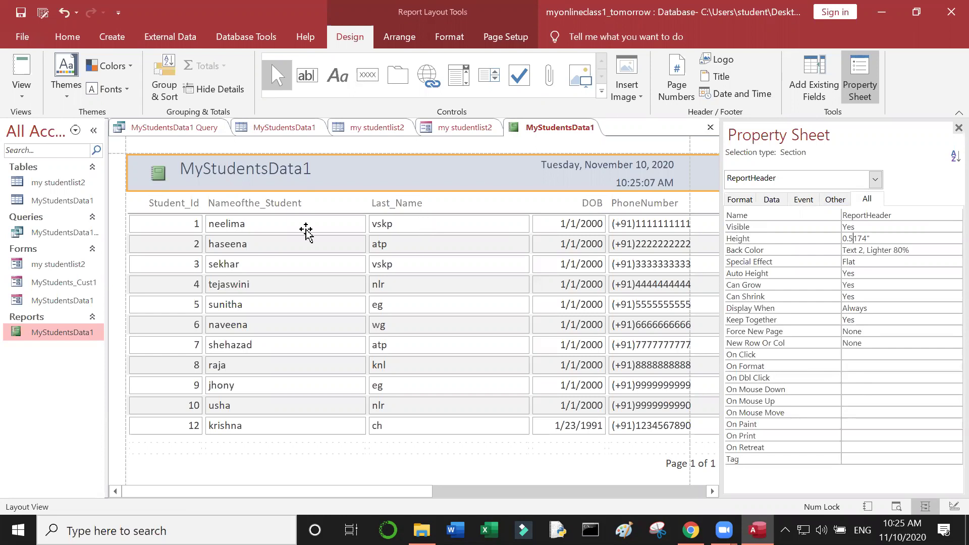
Narrow the Nameofthe_Student column in the report to about 1.2 inches.
click(298, 203)
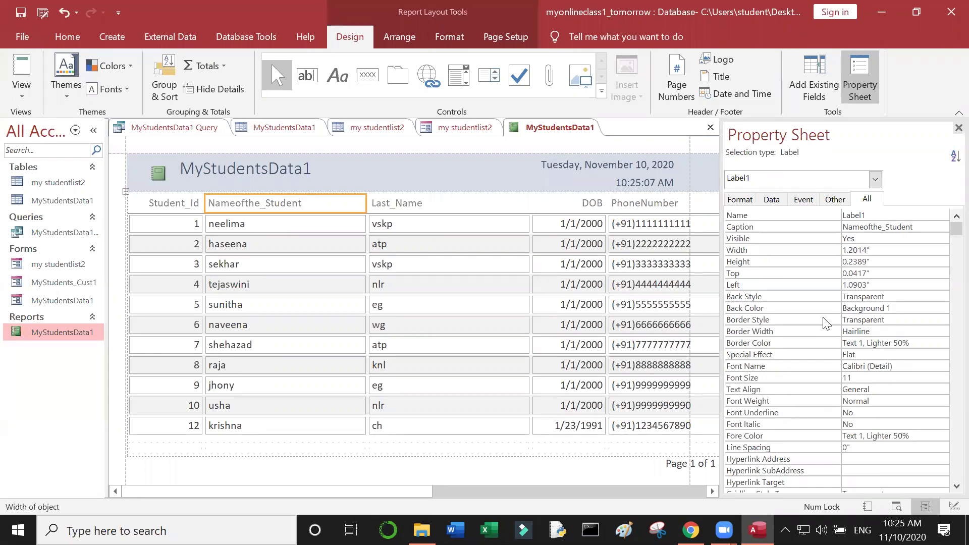
drag(365, 250, 292, 222)
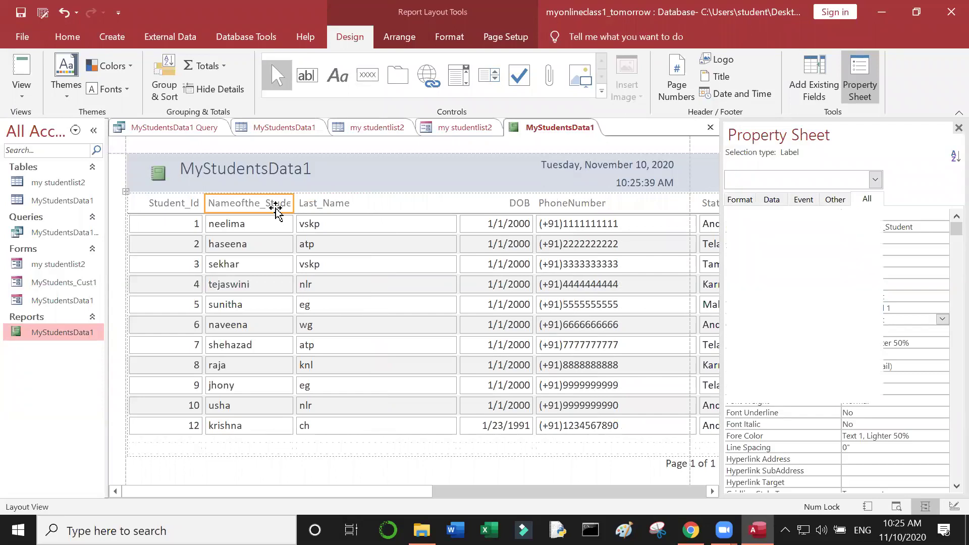
Undo the last width change and set the Nameofthe_Student label's width to 1.2014".
key(ctrl+z)
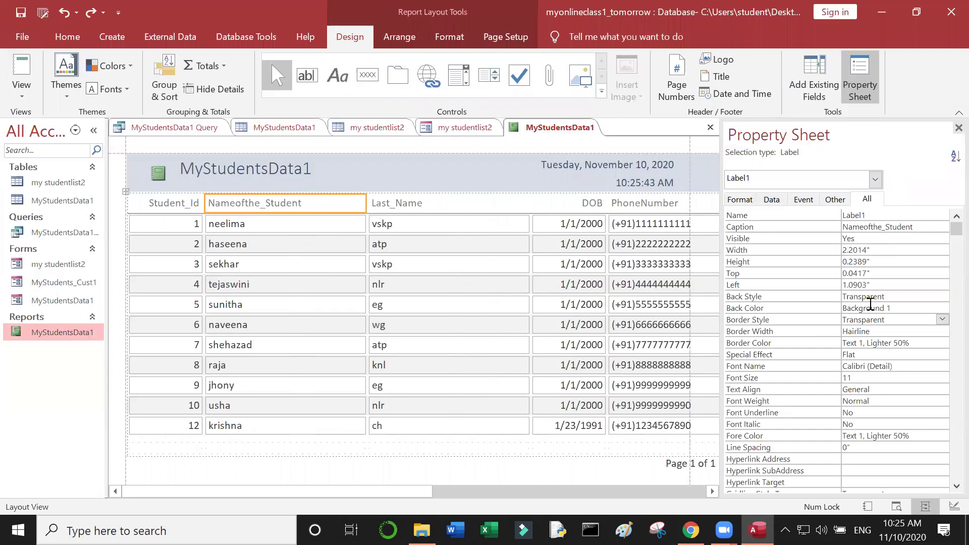
key(BackSpace)
text(1)
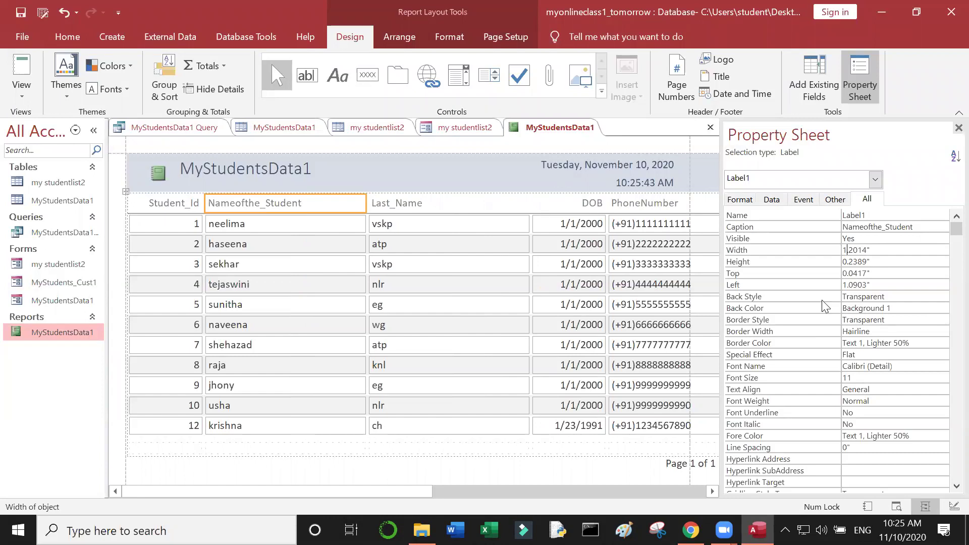
click(822, 299)
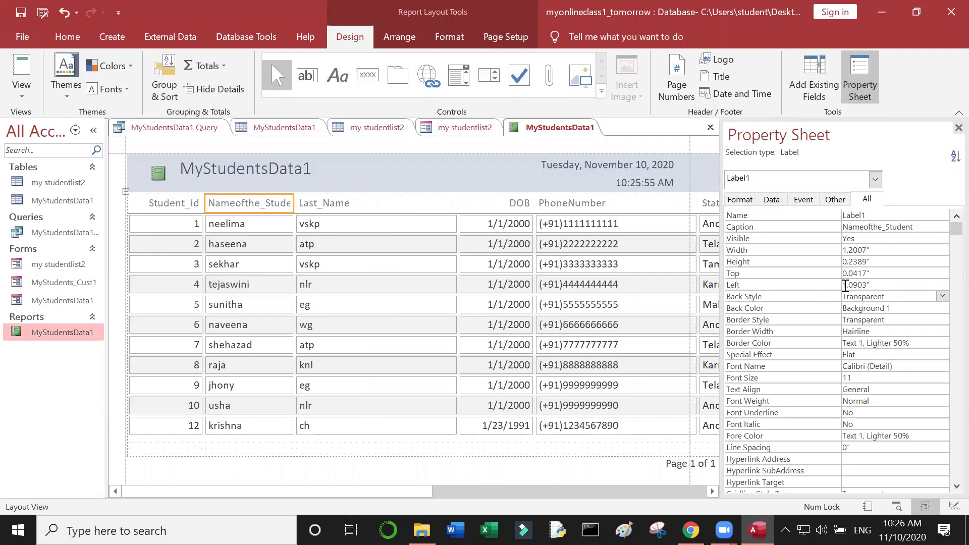
Turn italic on for the Nameofthe_Student heading label, then turn it back off.
double_click(862, 426)
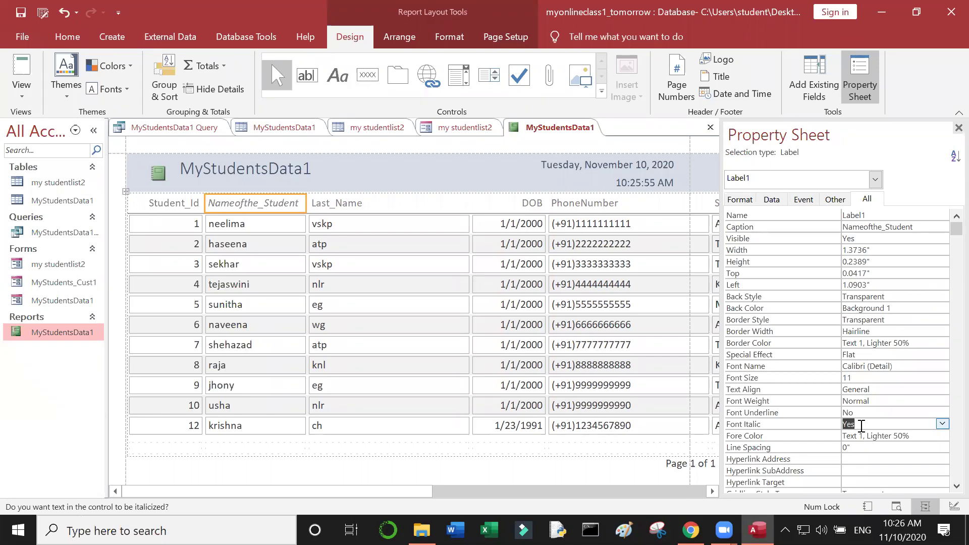
click(942, 424)
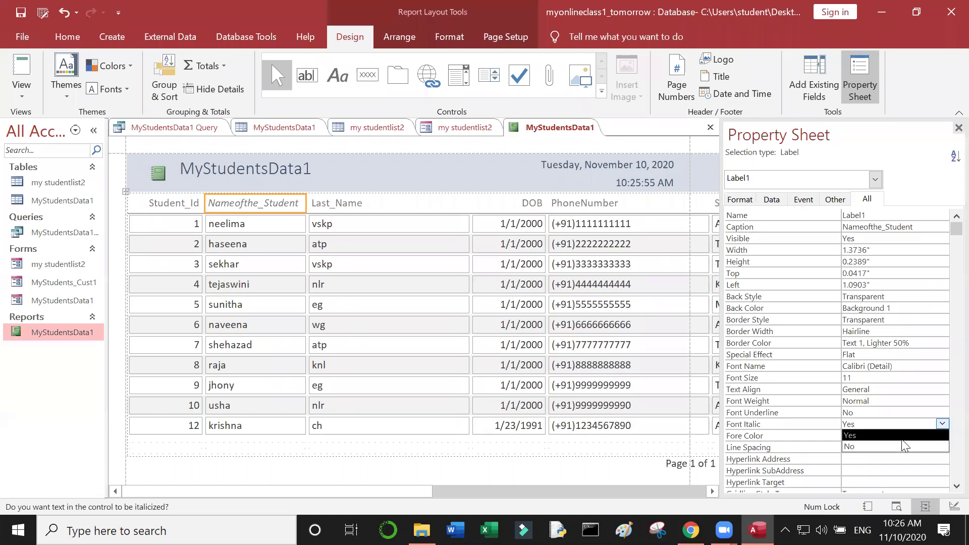
click(901, 447)
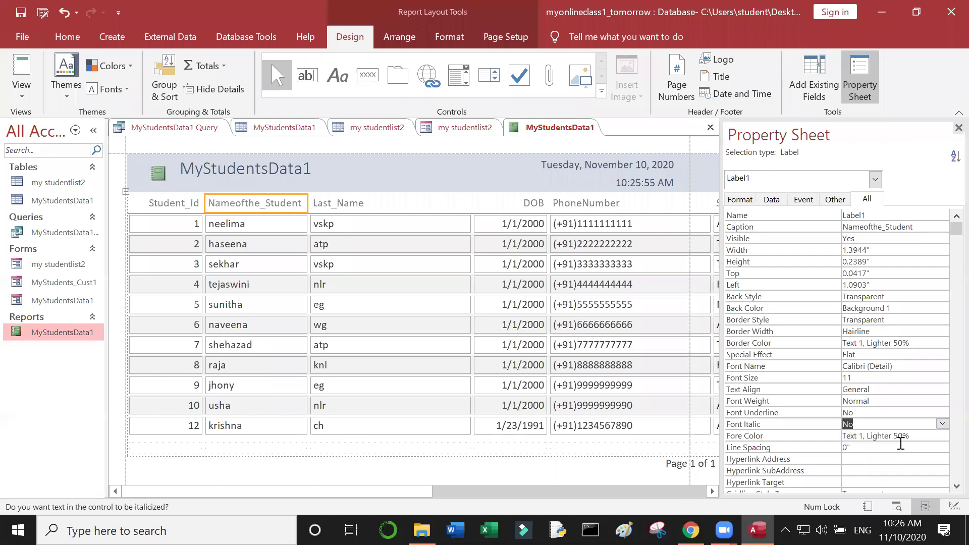
Try underlining the Nameofthe_Student heading label, then set its underline back to No.
click(900, 413)
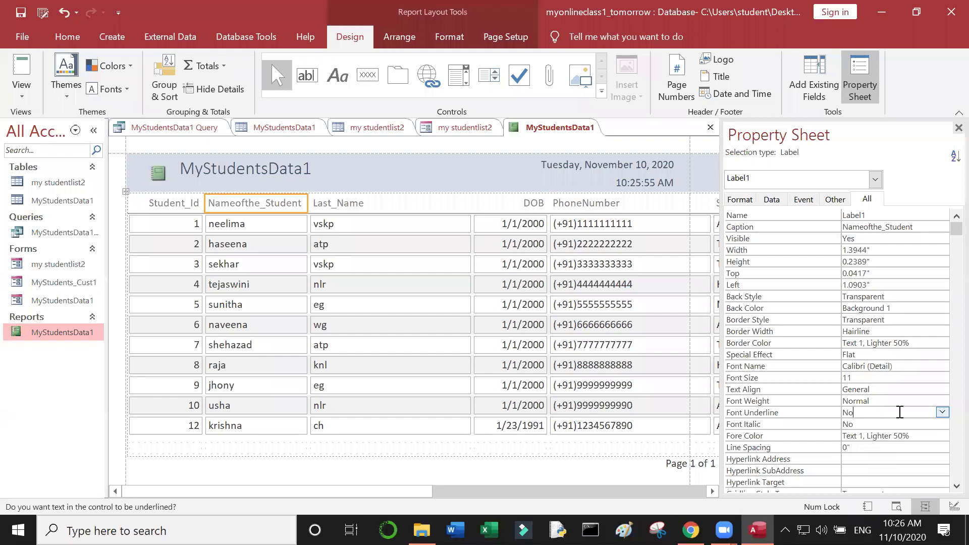
click(942, 413)
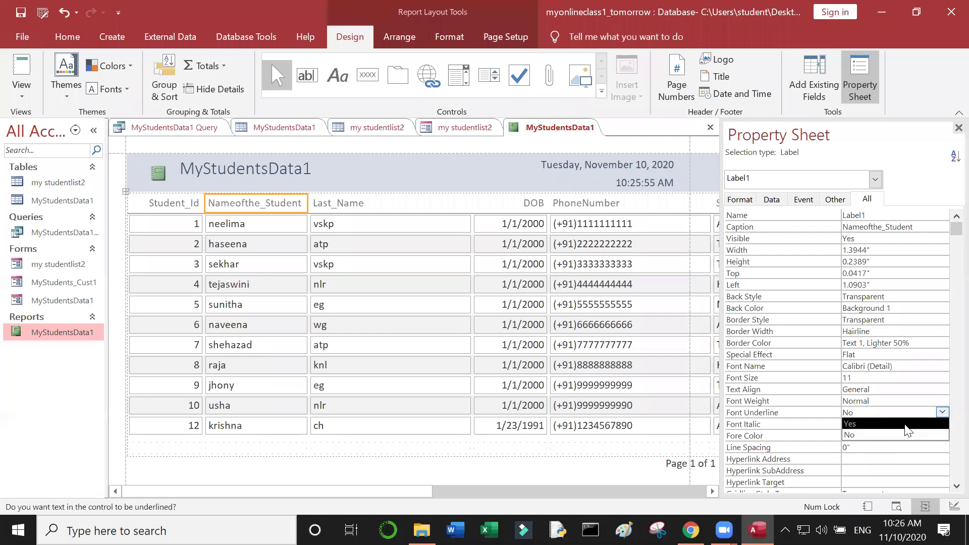
click(907, 425)
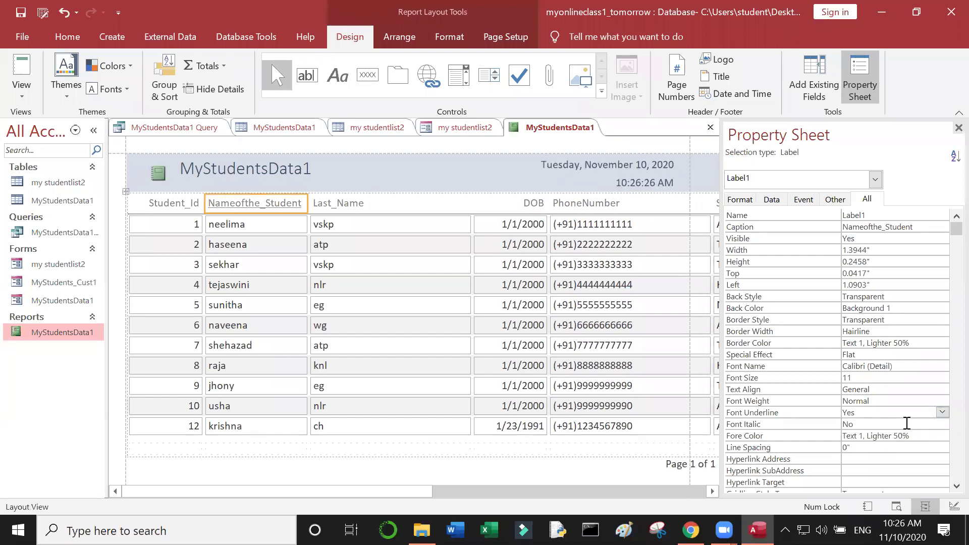
click(942, 412)
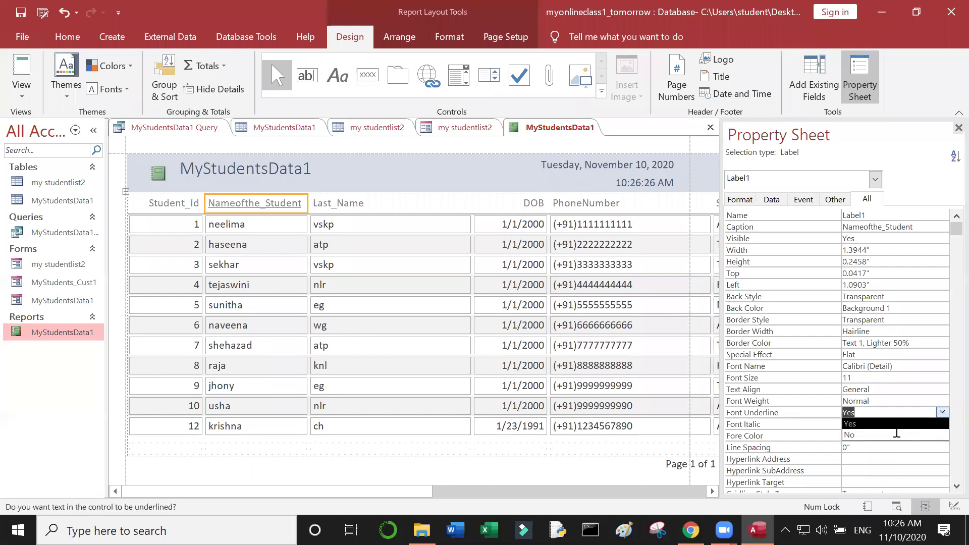
click(896, 434)
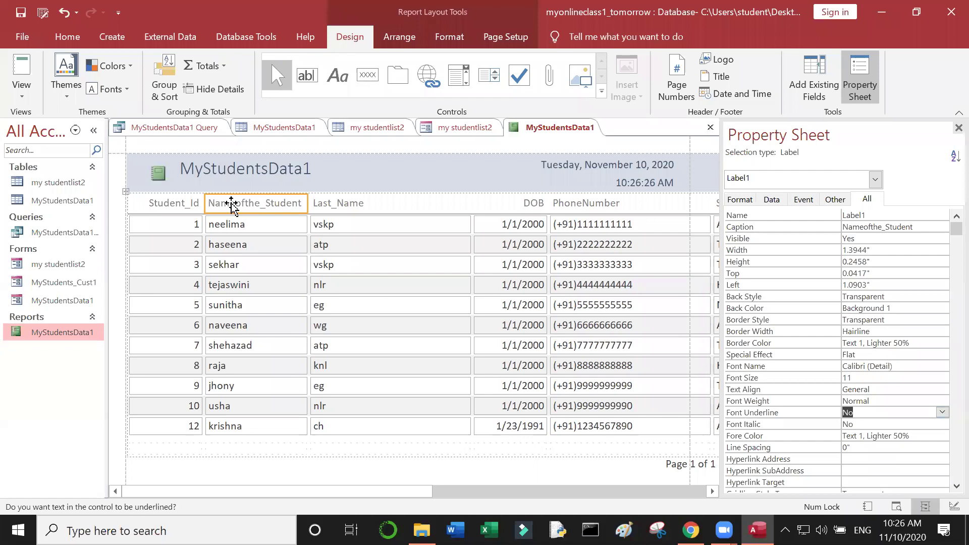
Narrow the Student_Id column to about 0.26" and shrink the Nameofthe_Student column to fit its names.
click(199, 204)
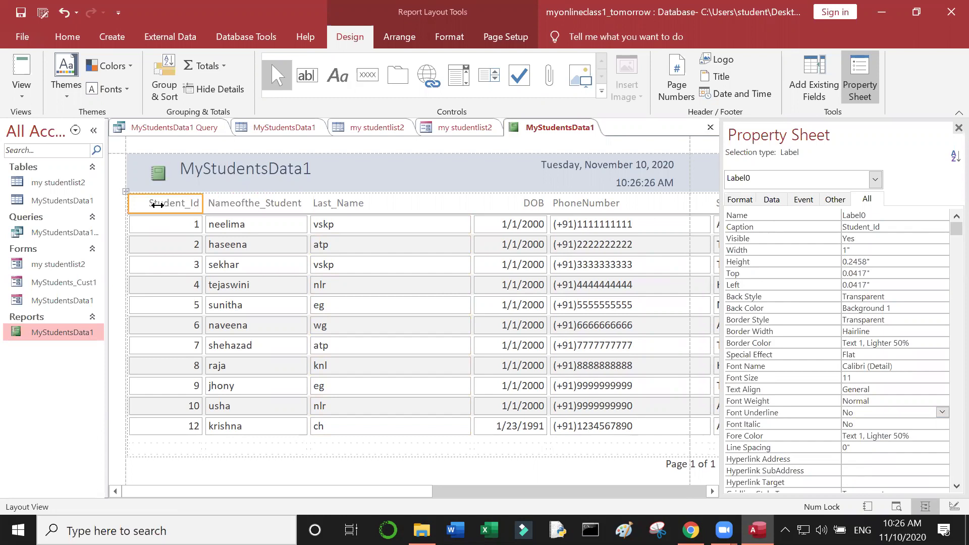
drag(157, 204, 140, 205)
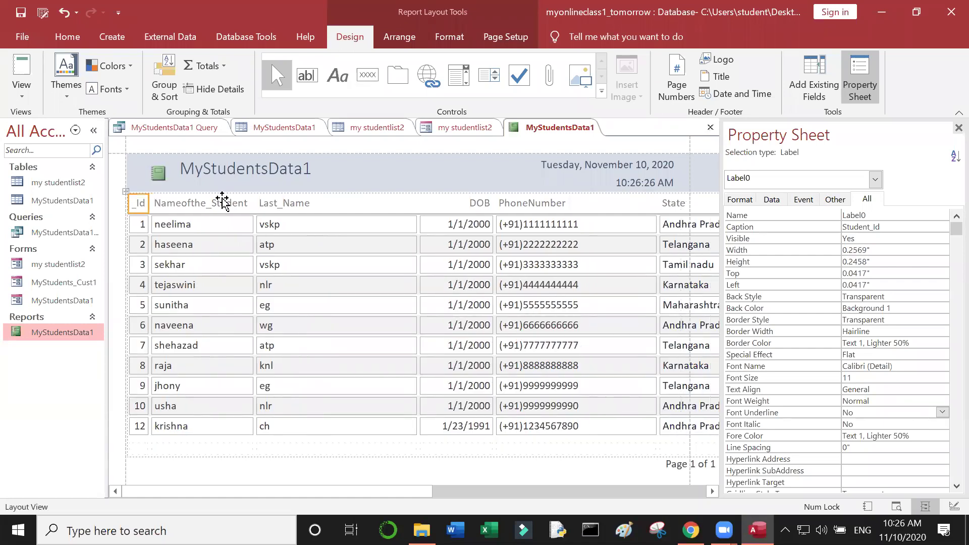
click(245, 202)
drag(248, 203, 203, 205)
Shrink the Last_Name column to fit its entries and narrow the DOB column to about 0.78".
click(362, 198)
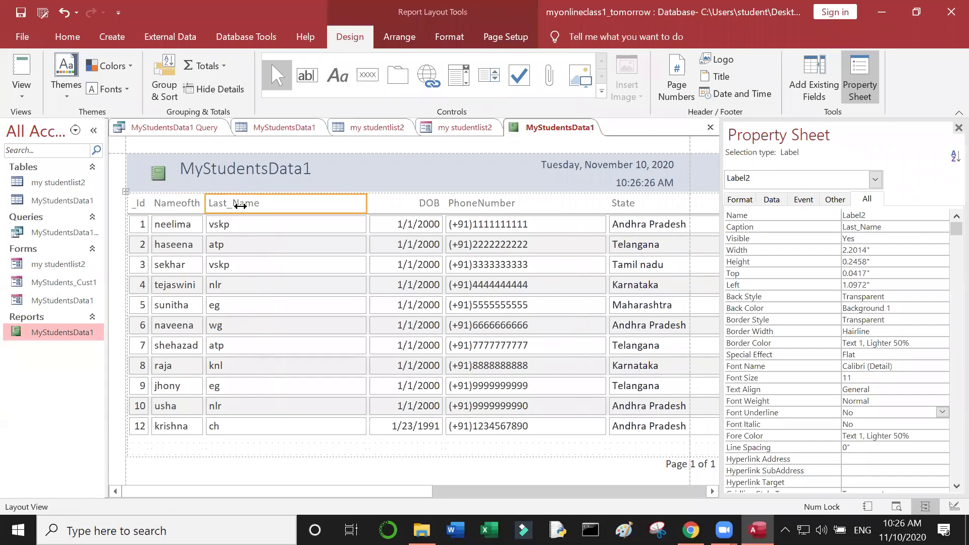
drag(240, 206, 298, 208)
click(298, 208)
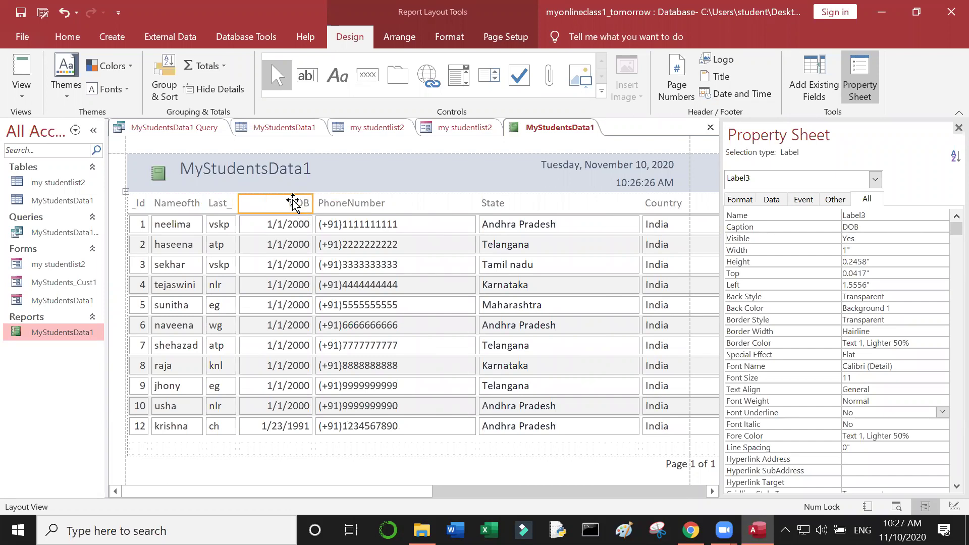
drag(313, 202, 301, 202)
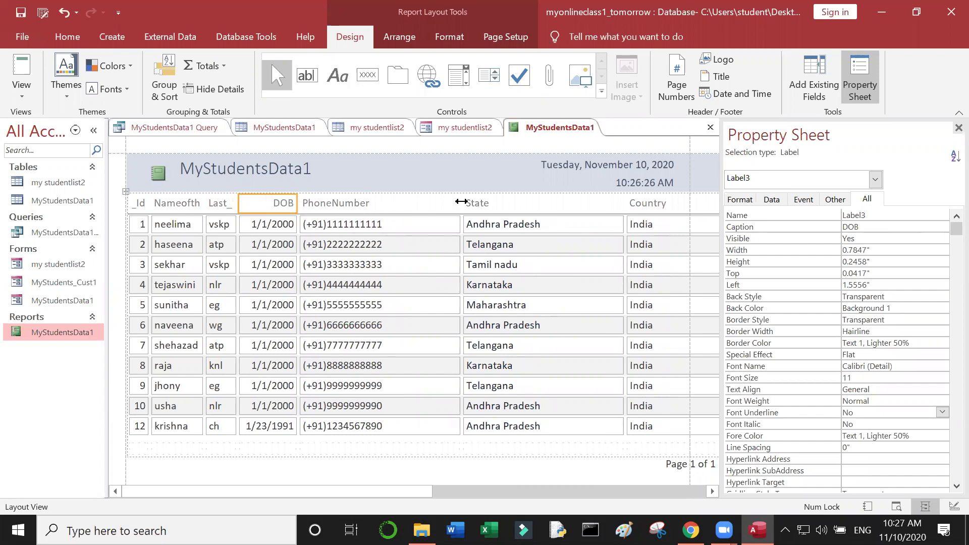
Narrow the PhoneNumber, State and Country columns to fit their contents, making Country about 0.58" wide.
drag(461, 201, 393, 209)
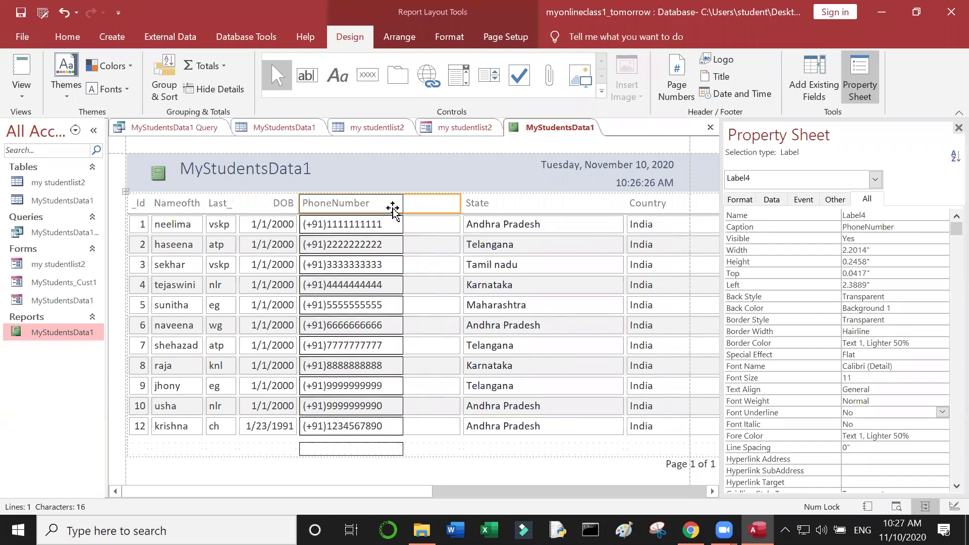
click(553, 204)
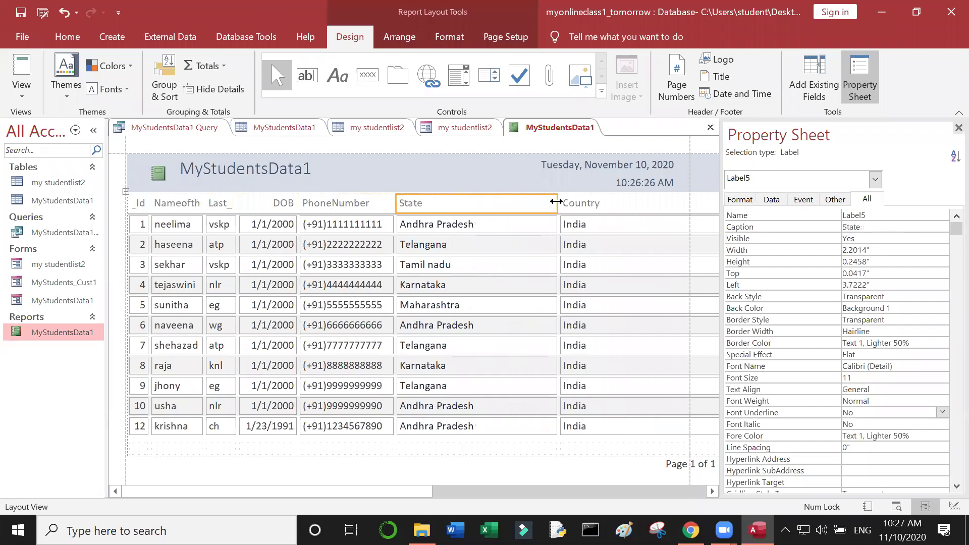
click(486, 208)
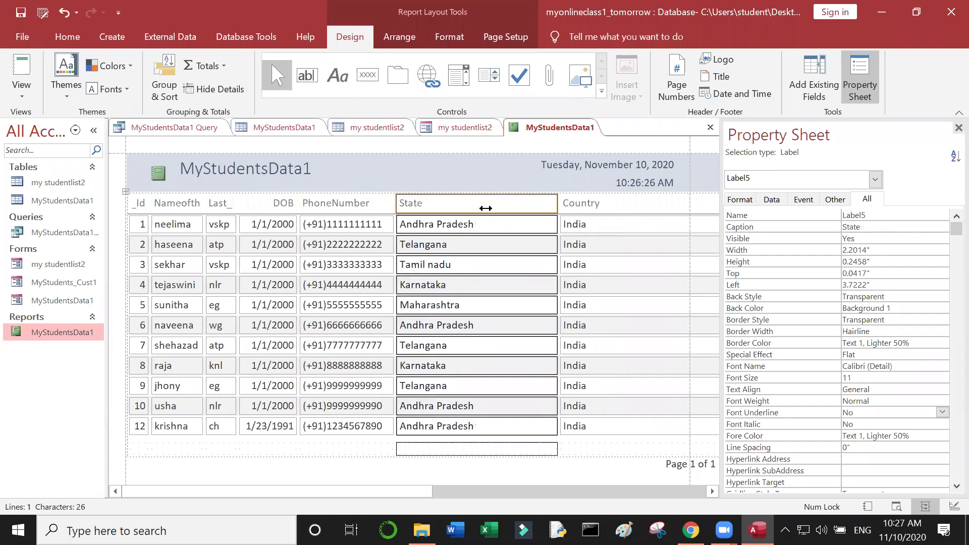
drag(485, 208, 478, 207)
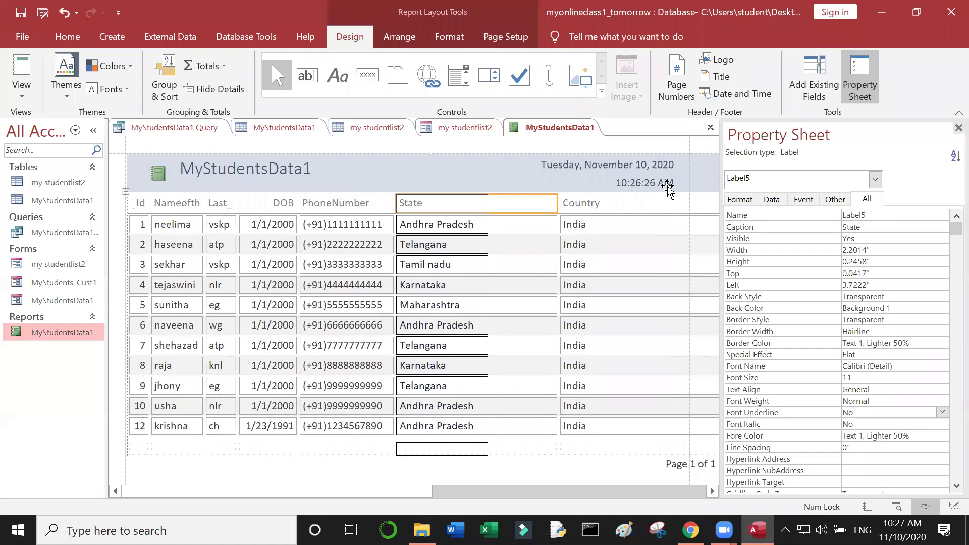
click(635, 203)
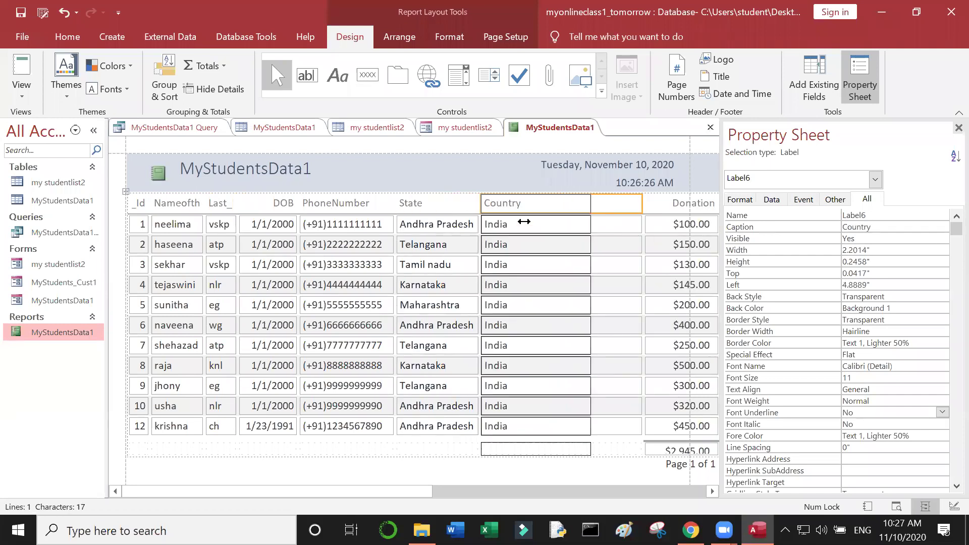
drag(524, 221, 524, 222)
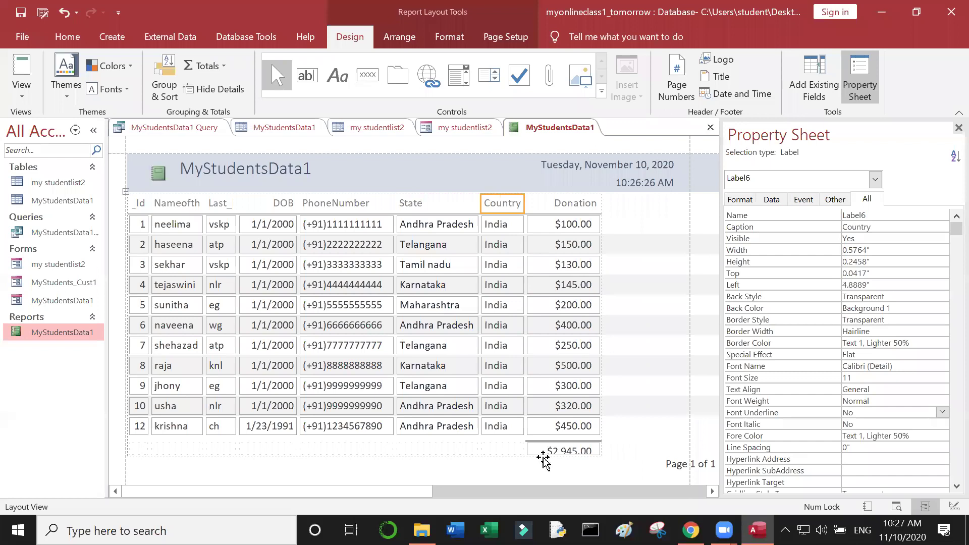
Increase the height of the Donation total box below the table to about 0.24" and set its decimal places to 0.
click(522, 459)
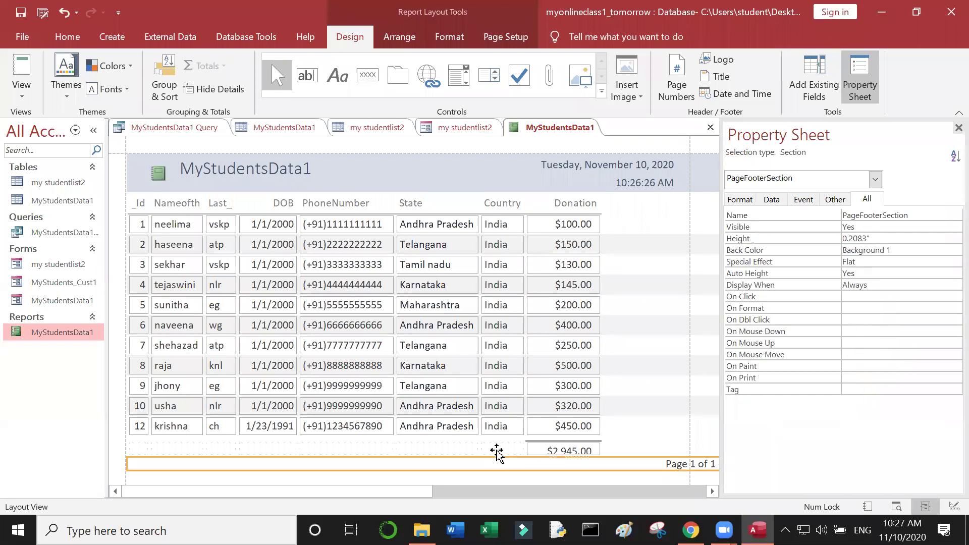
click(438, 459)
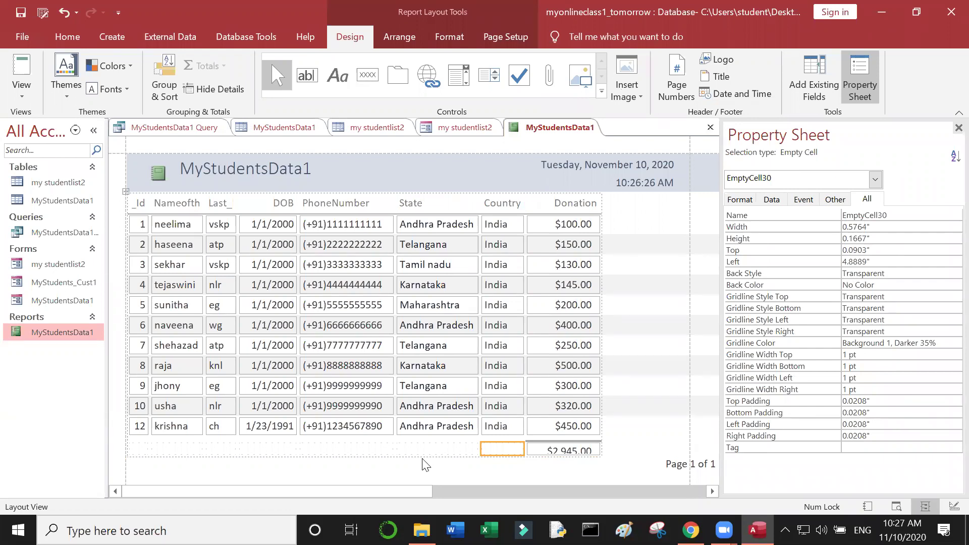
click(423, 455)
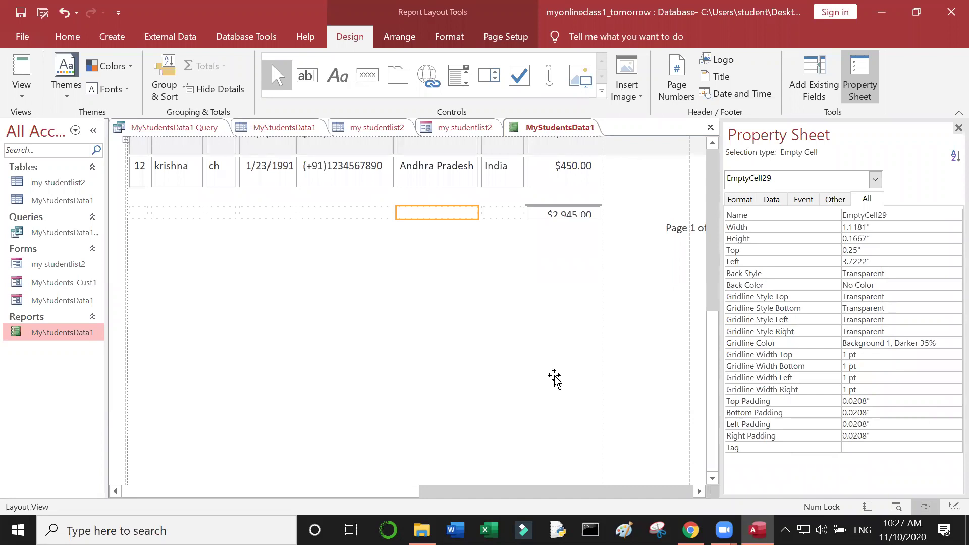
scroll(558, 378, up, 3)
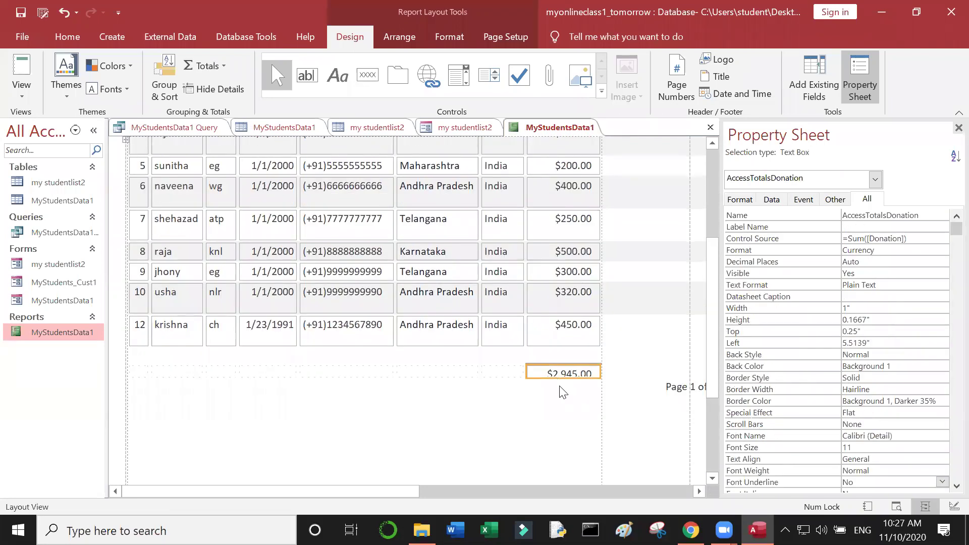
click(559, 379)
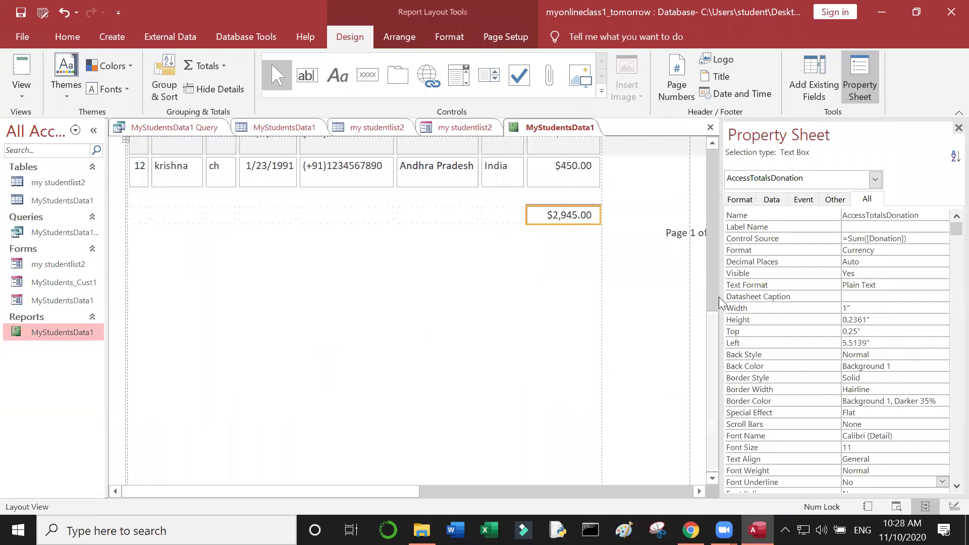
click(727, 264)
key(Down)
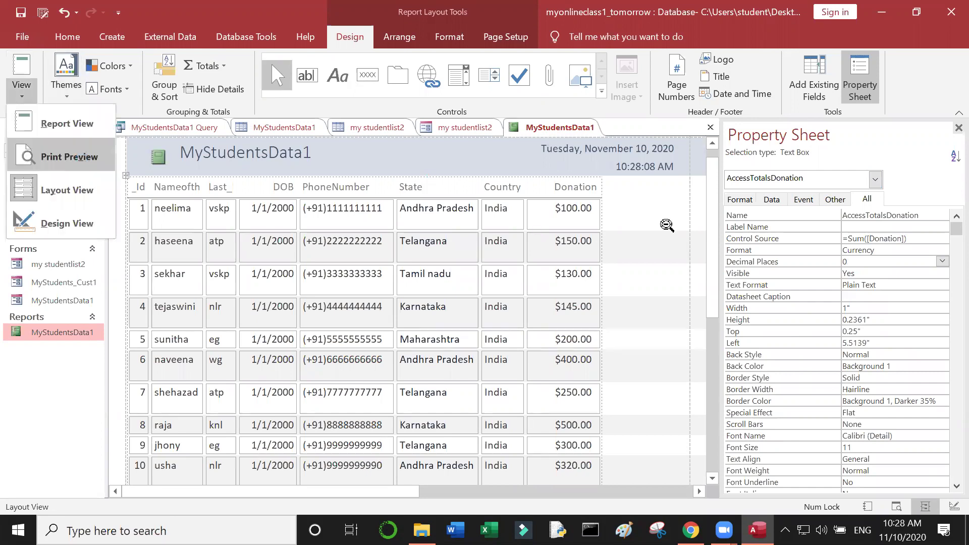
Preview the report as printed, check the column layout and the Donation total, and close the preview.
key(Return)
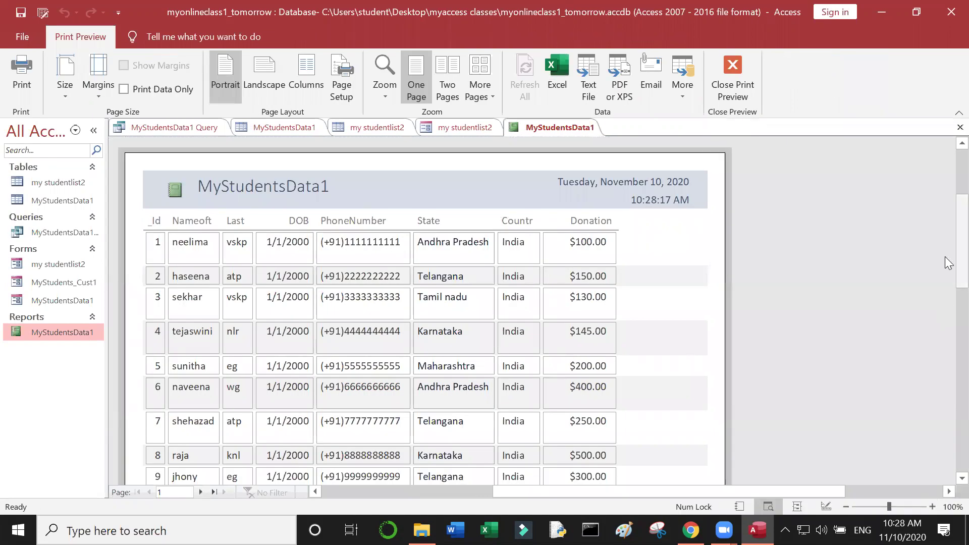
scroll(945, 256, down, 1)
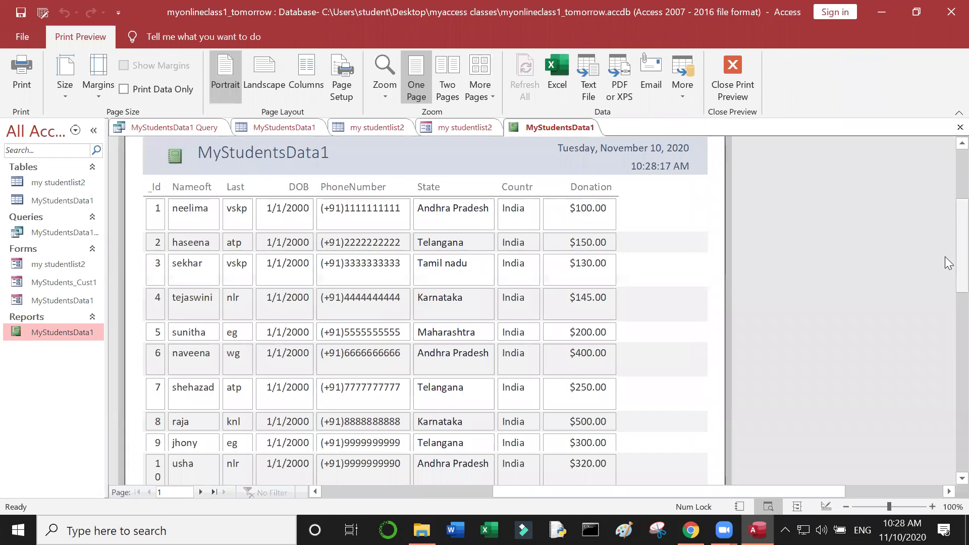
scroll(945, 257, down, 5)
scroll(945, 256, up, 5)
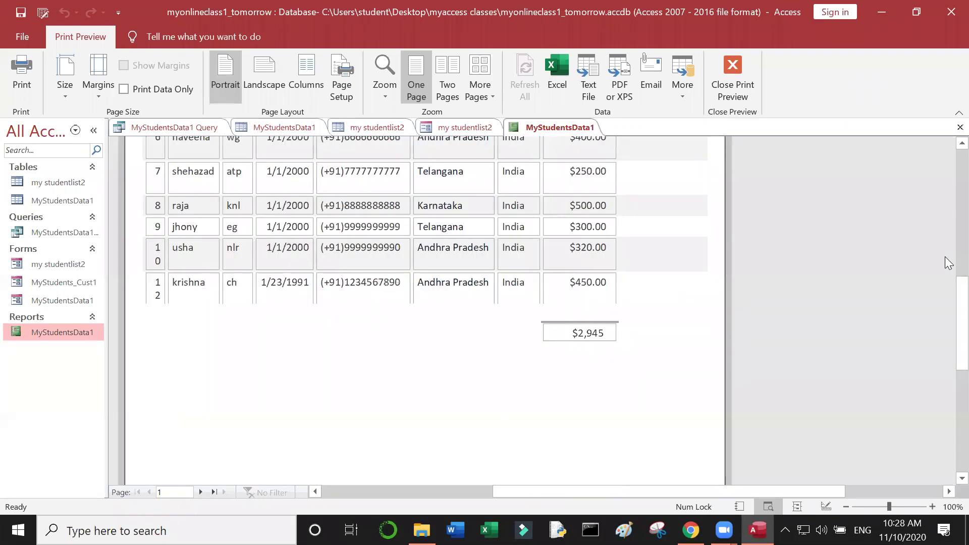
scroll(945, 256, up, 10)
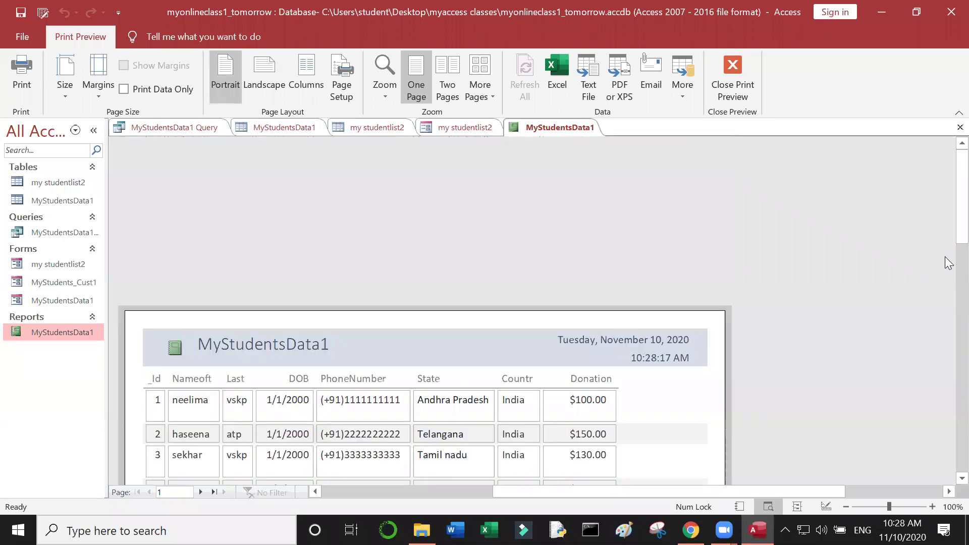
click(716, 86)
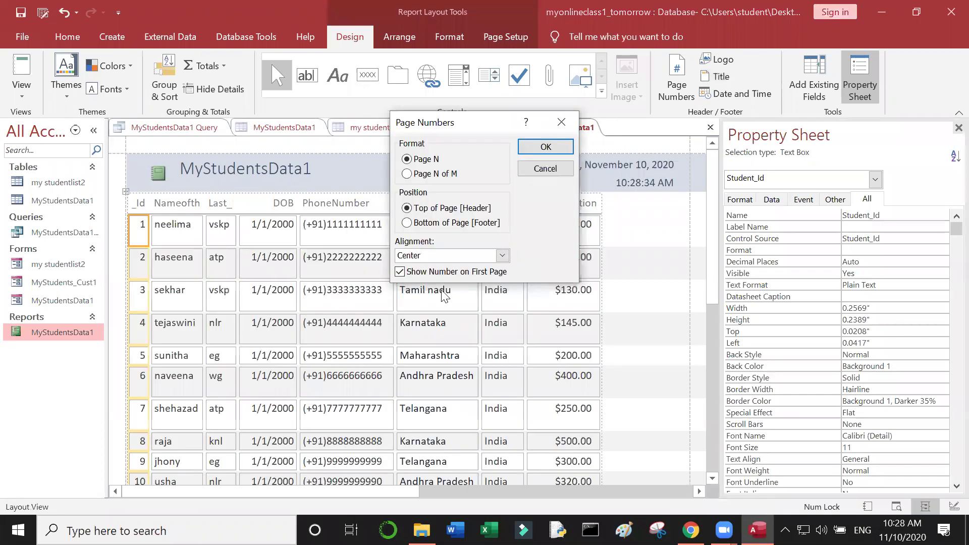
Try to insert right-aligned page numbers in Page N format into the page header, shown on the first page.
click(435, 255)
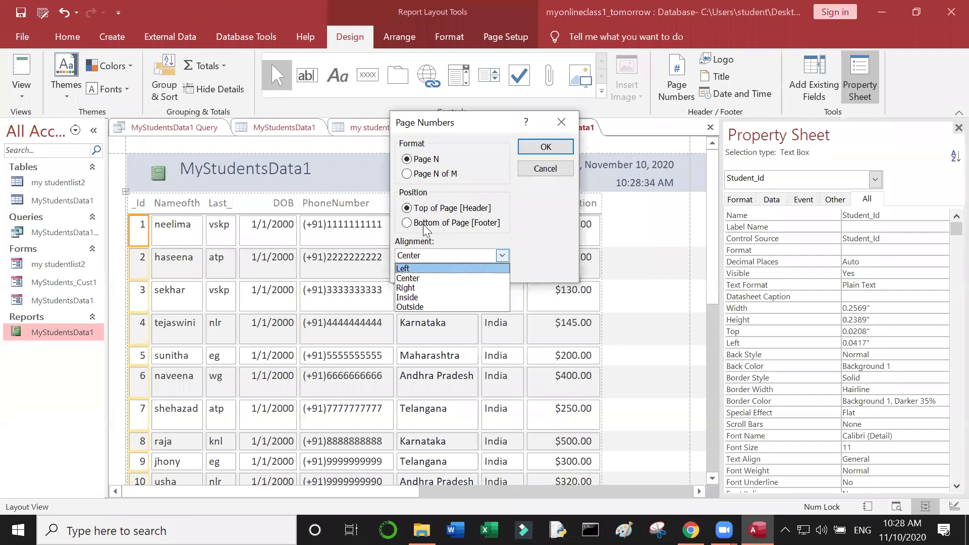
key(Down)
key(Down)
key(Return)
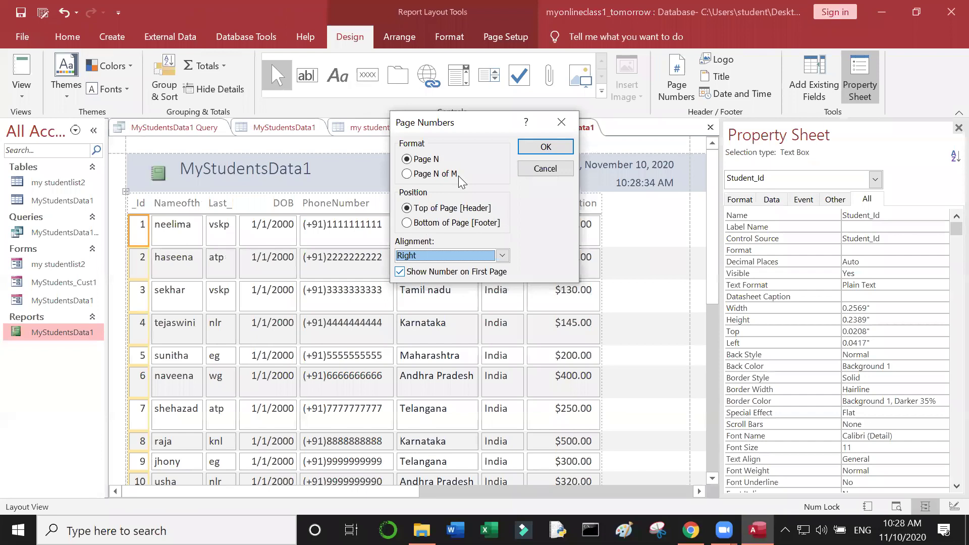
click(572, 146)
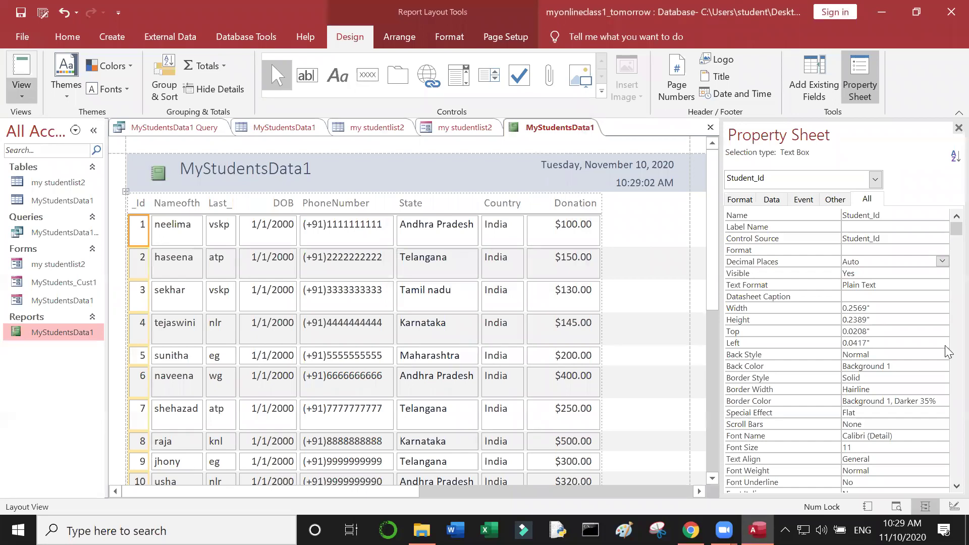
Preview the report as printed, check the page from its header down to the Donation total, and close the preview.
key(ctrl+comma)
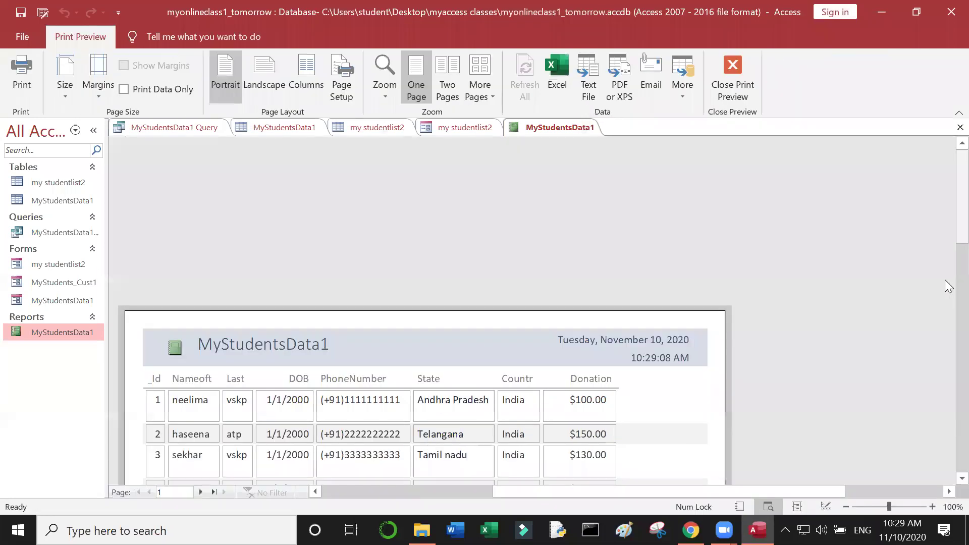
scroll(948, 286, down, 6)
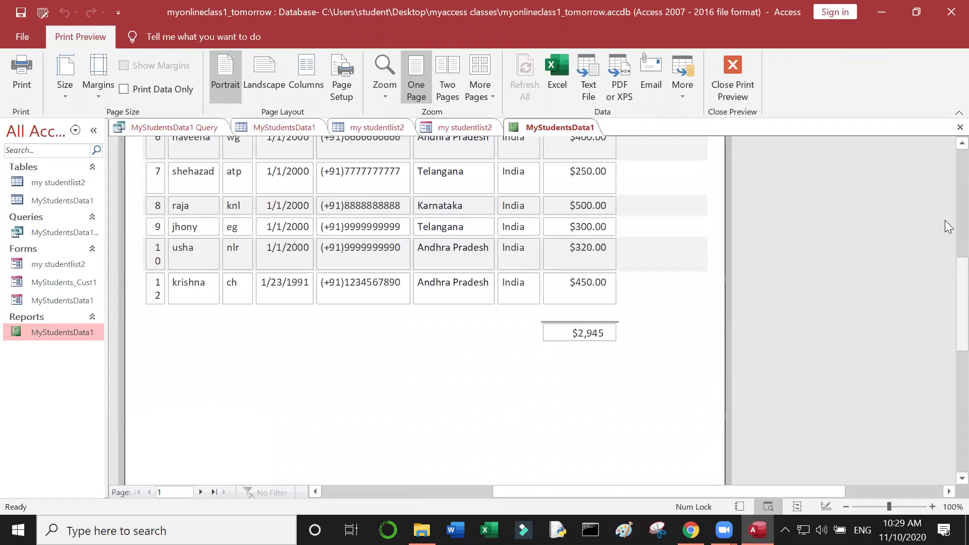
click(733, 91)
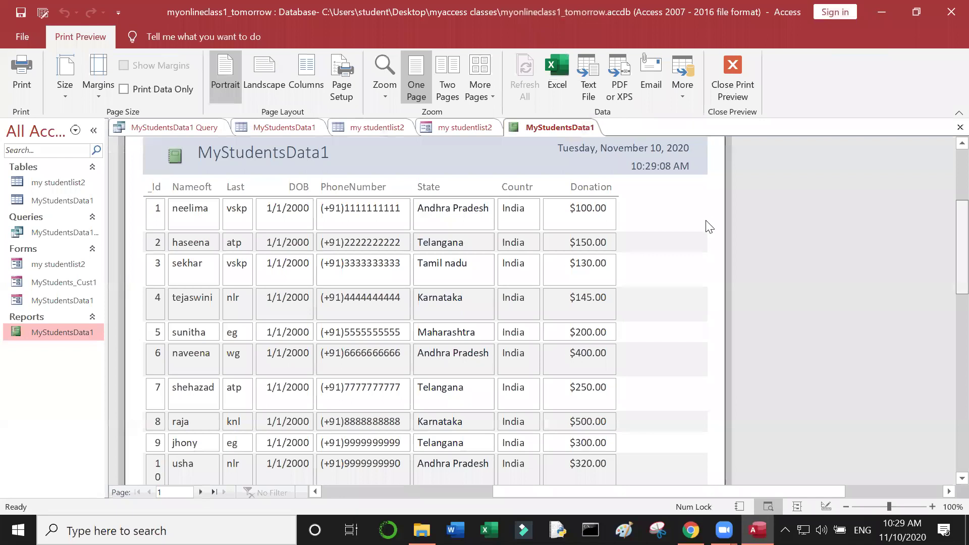
scroll(699, 393, up, 1)
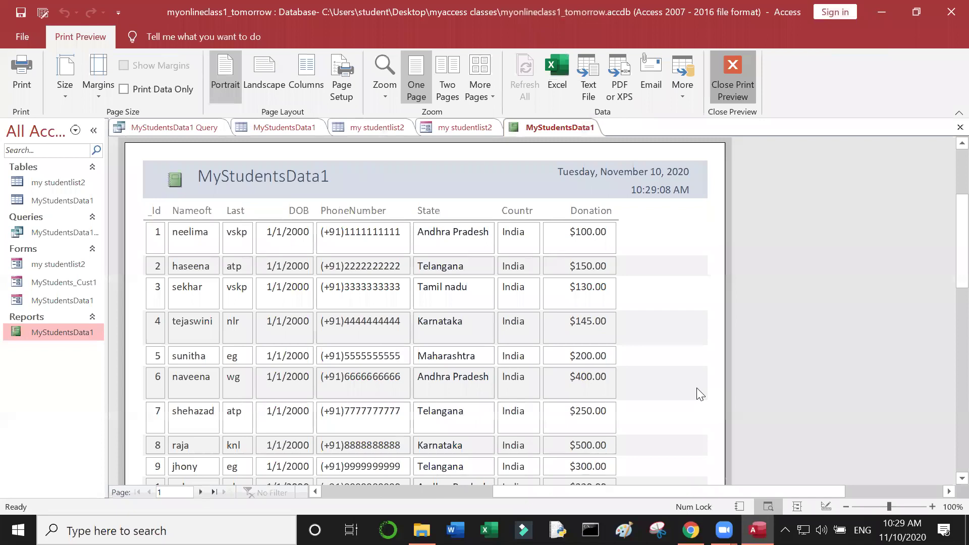
key(Escape)
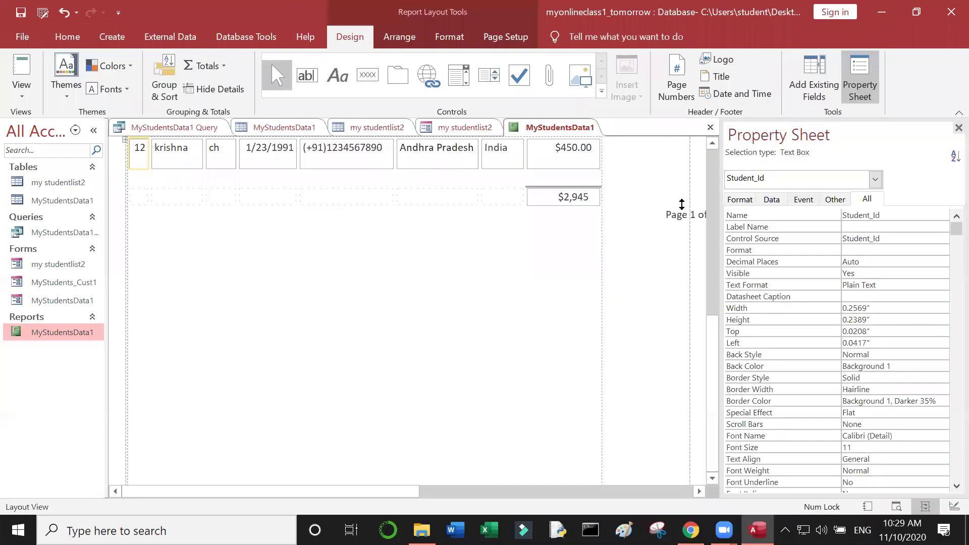
Move the page number box below the Donation total, about 4.75" from the left edge, and check its position in a print preview.
click(678, 212)
drag(556, 236, 594, 248)
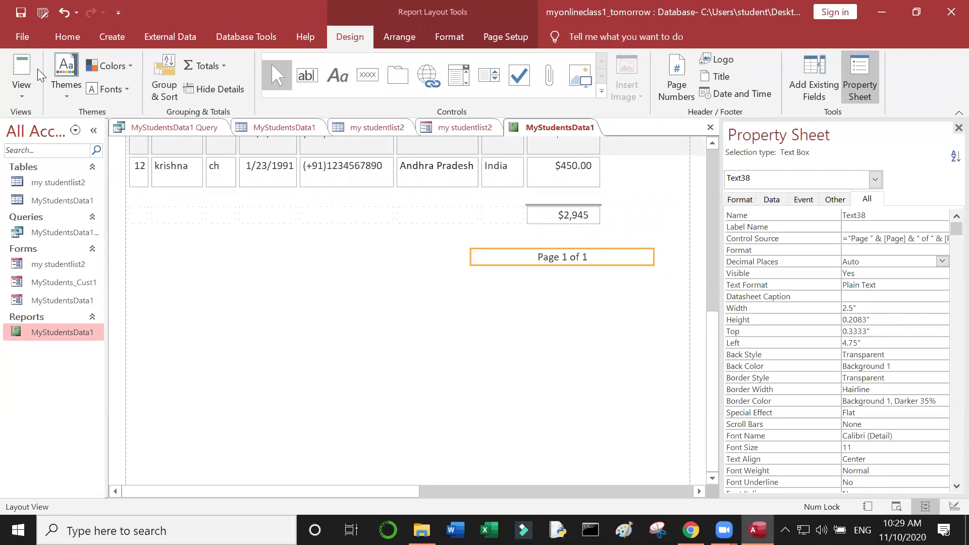
click(23, 70)
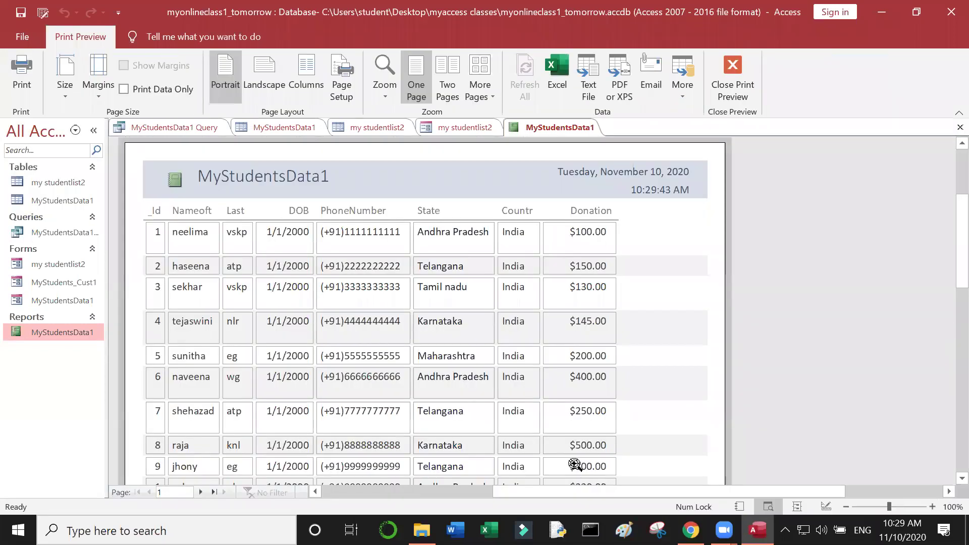
scroll(947, 368, down, 1)
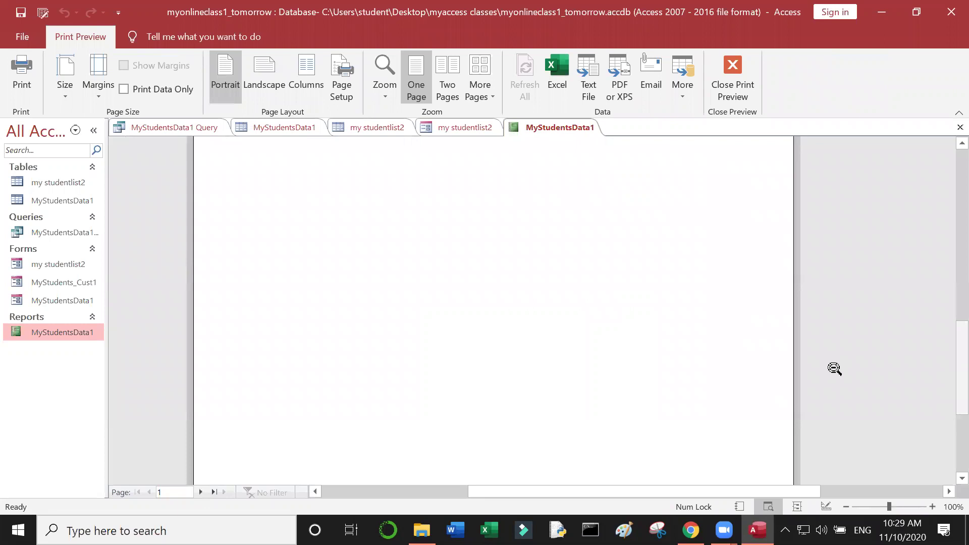
scroll(835, 369, down, 5)
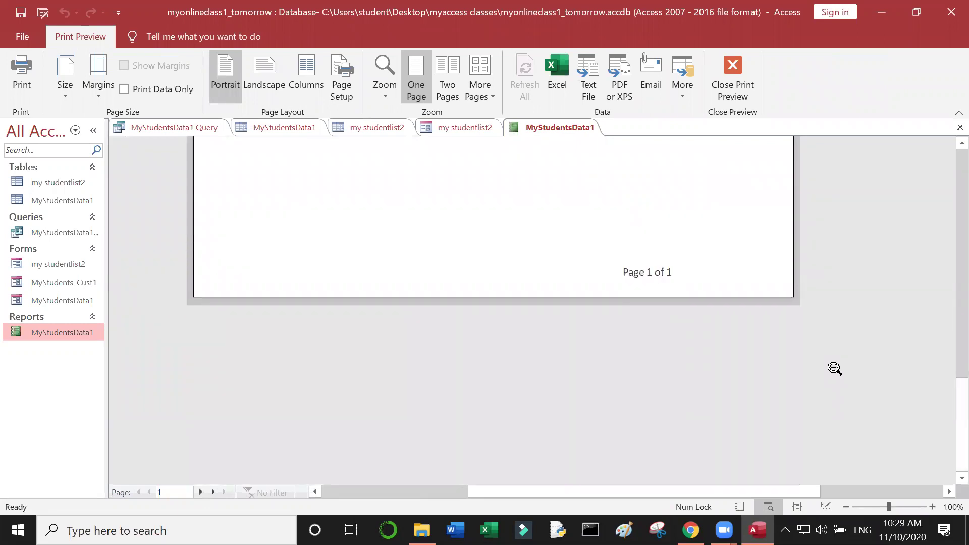
click(736, 101)
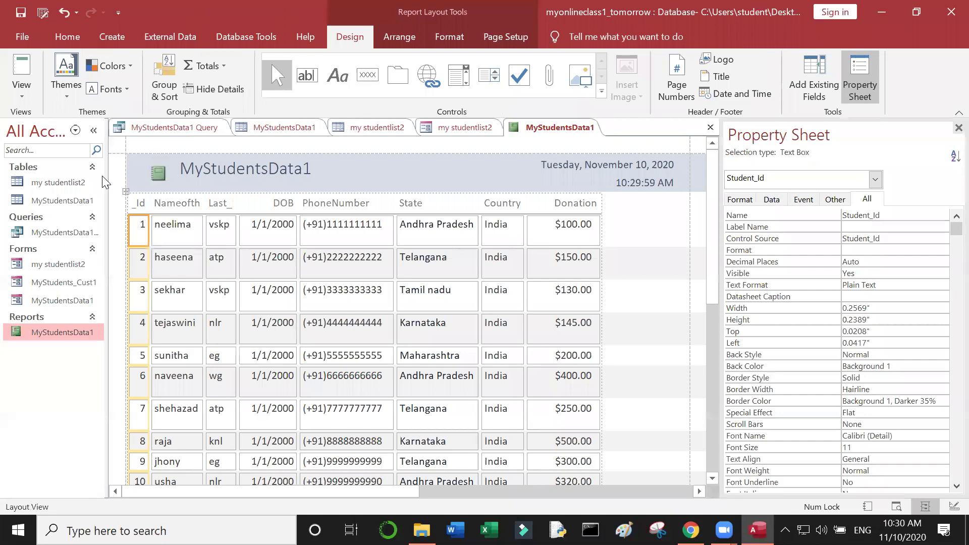
Open the MyStudents_Cust1 and MyStudentsData1 forms, view the my studentlist2 form, and return to MyStudents_Cust1.
double_click(54, 264)
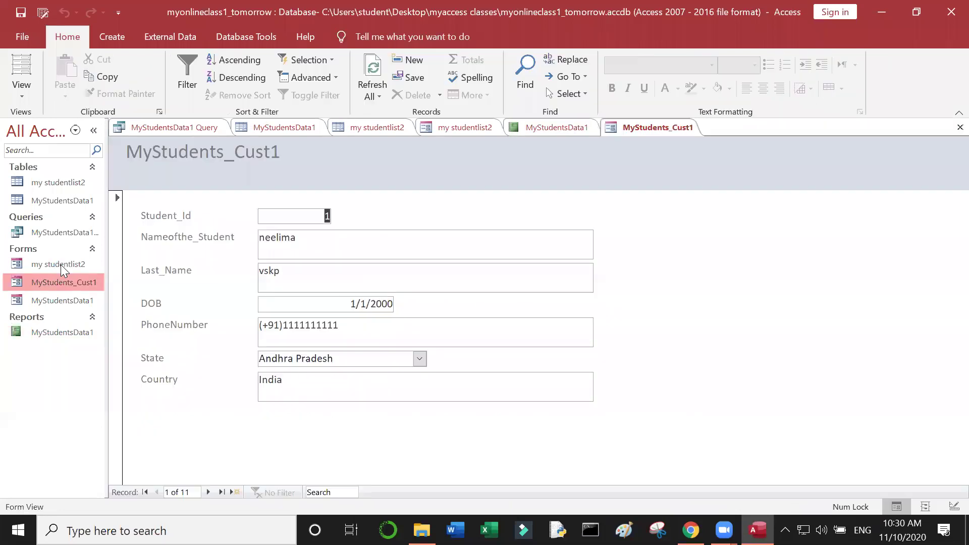
click(59, 301)
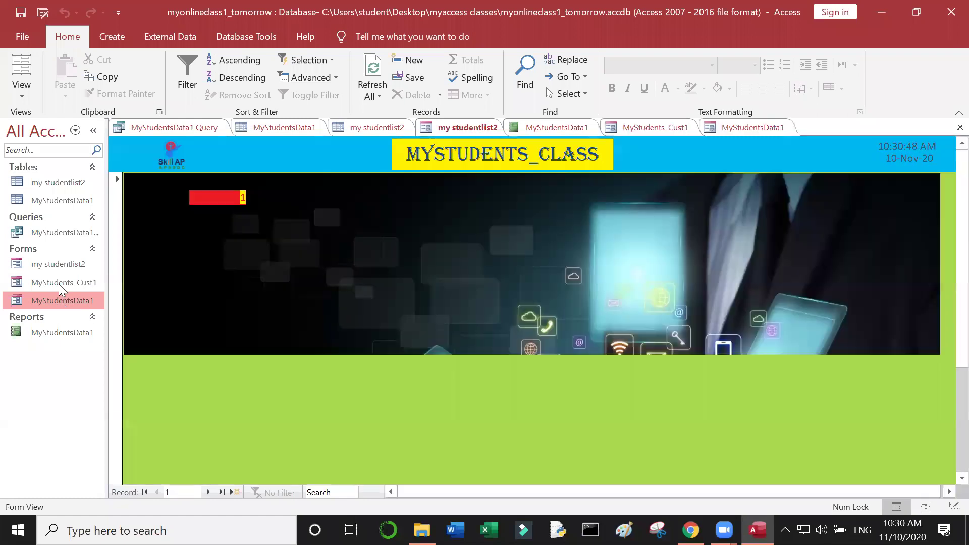
double_click(60, 286)
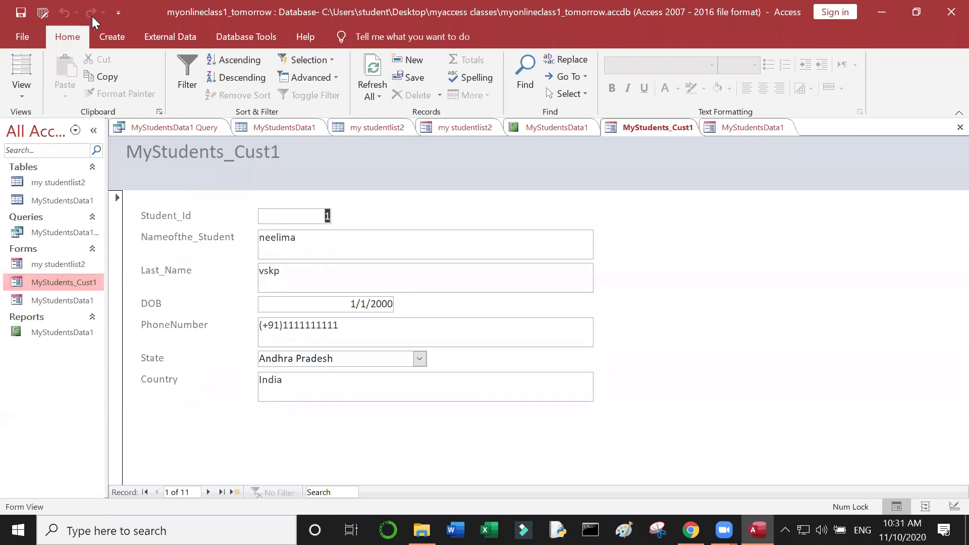
click(247, 40)
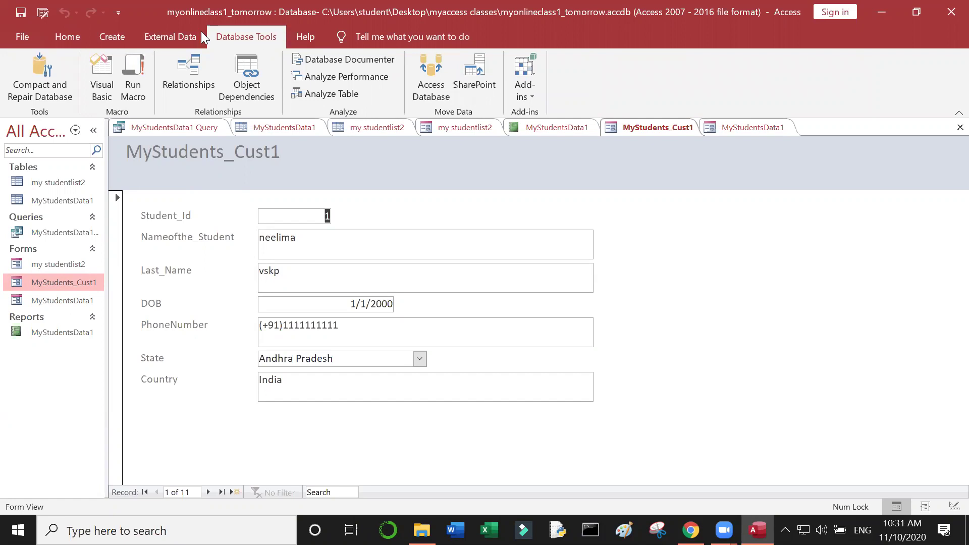
click(182, 35)
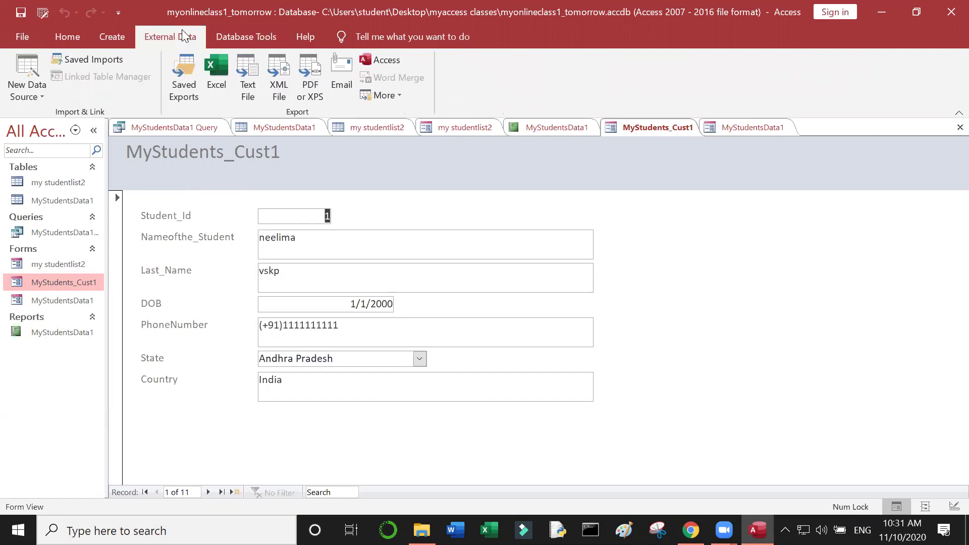
click(99, 39)
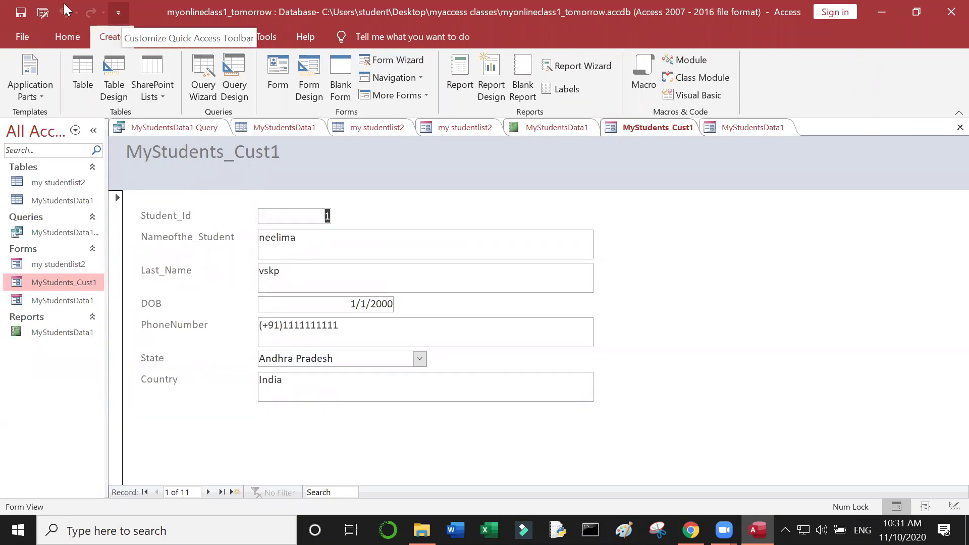
Open the Quick Access Toolbar customization options and list All Commands.
click(119, 12)
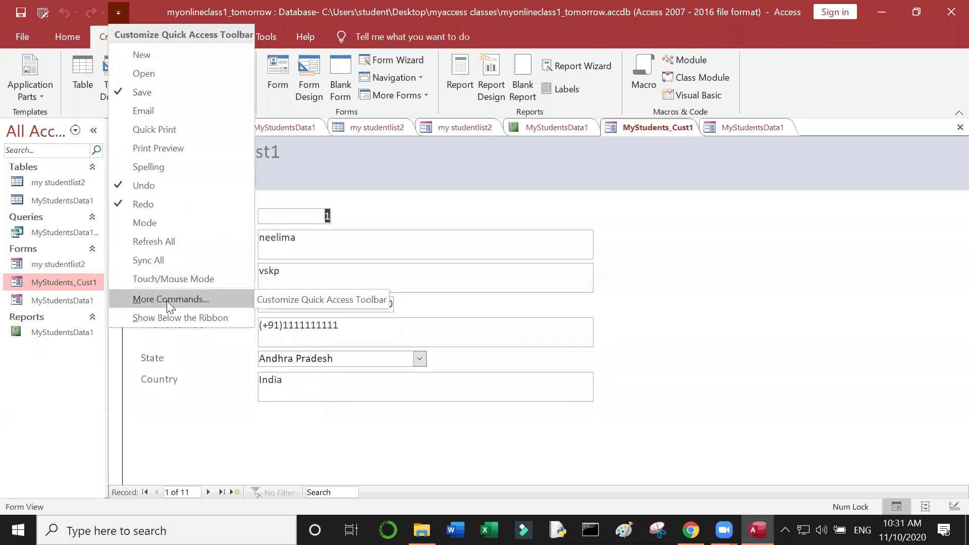
click(167, 299)
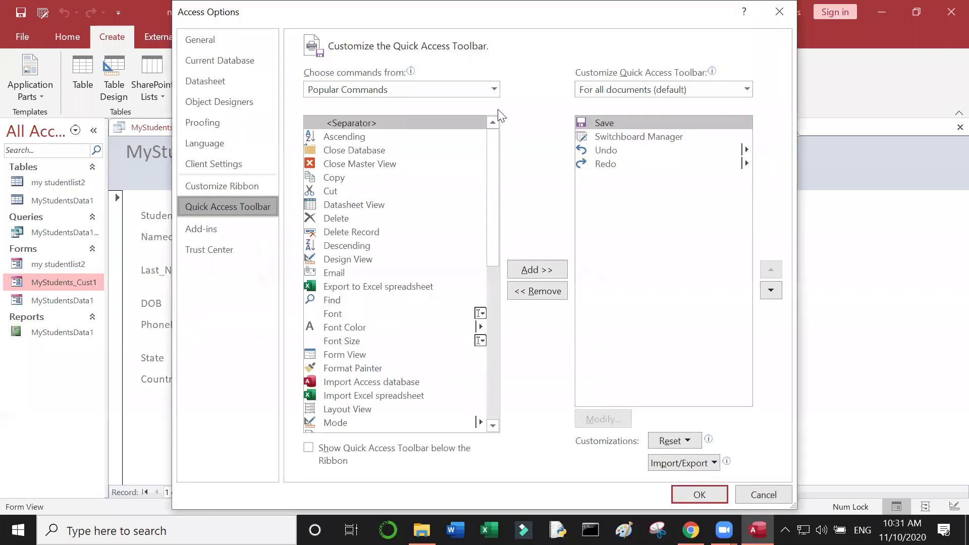
click(494, 90)
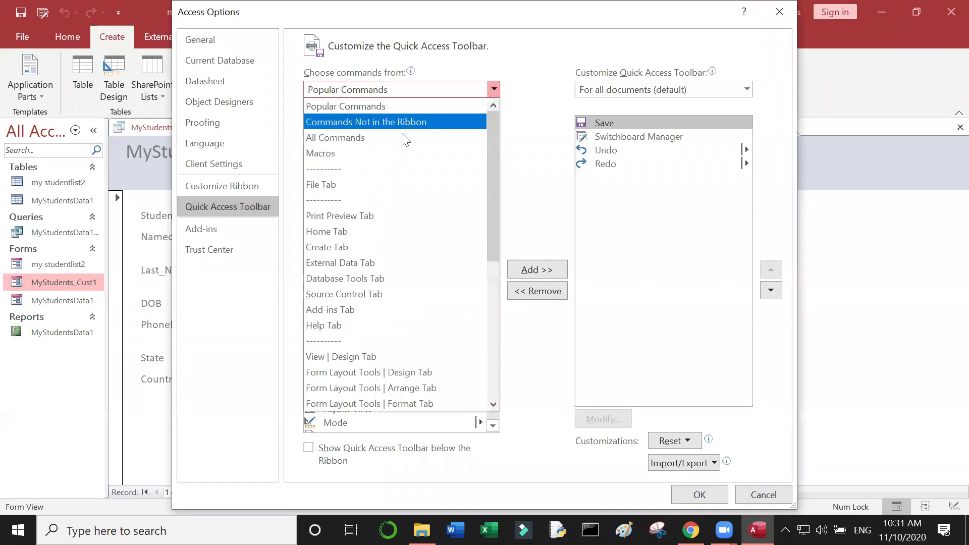
click(405, 138)
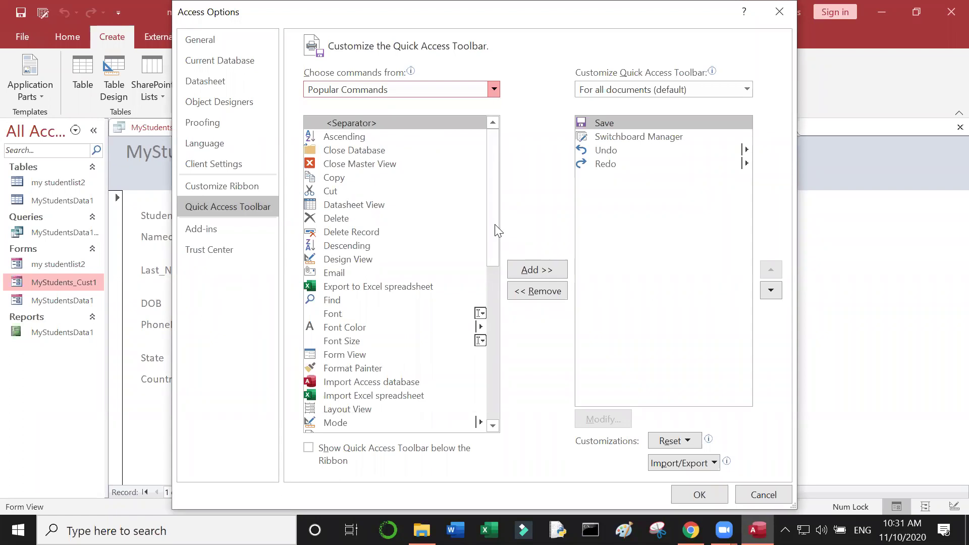
Find the Switchboard Manager command, try to add it to the Quick Access Toolbar, and close the options.
scroll(478, 364, down, 7)
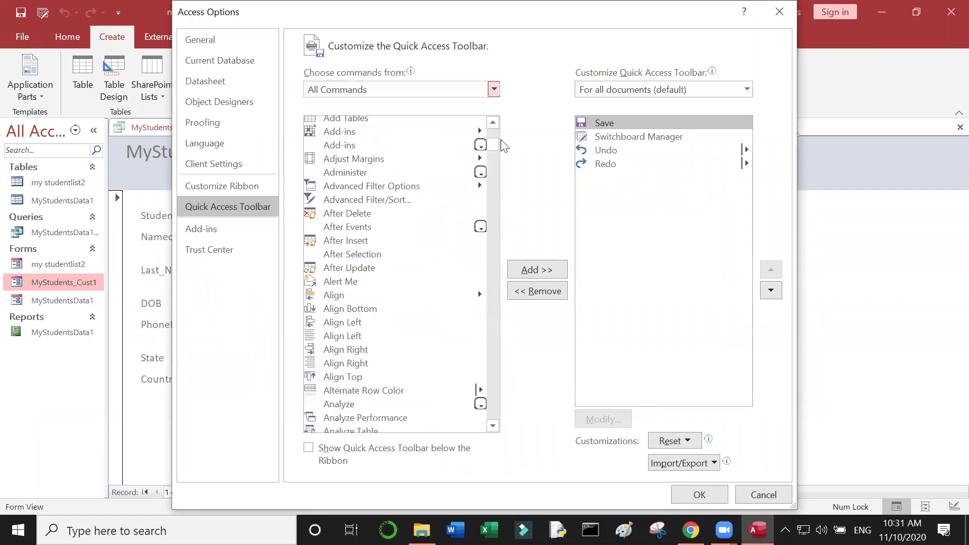
click(491, 254)
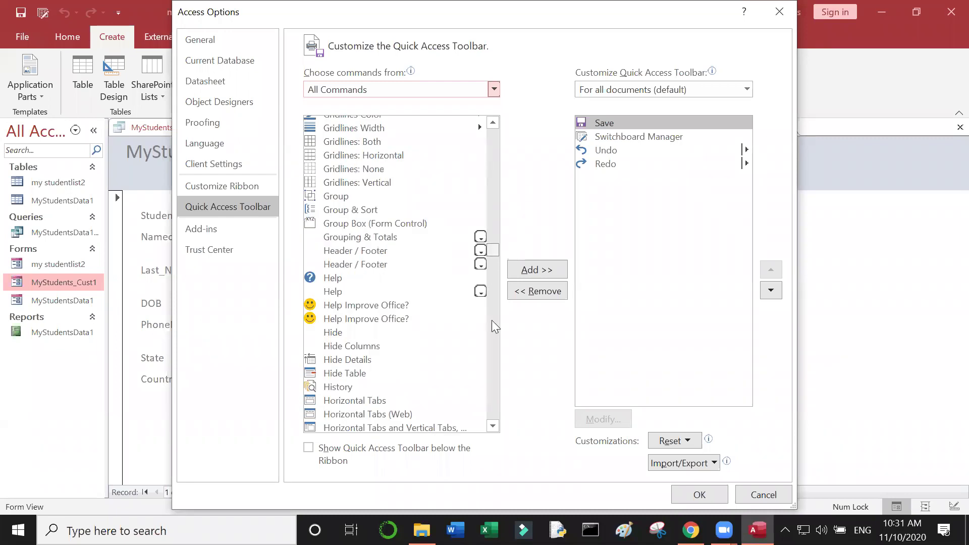
click(492, 320)
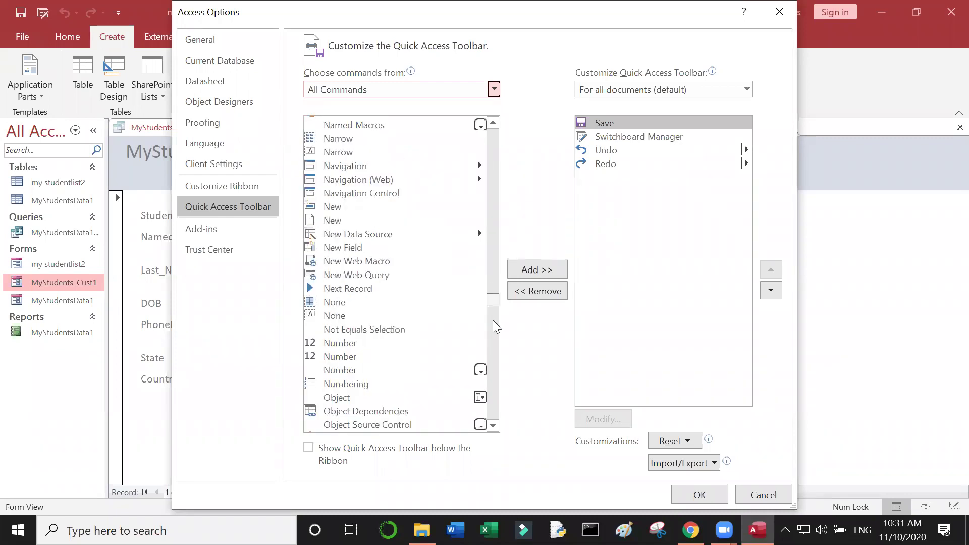
click(492, 320)
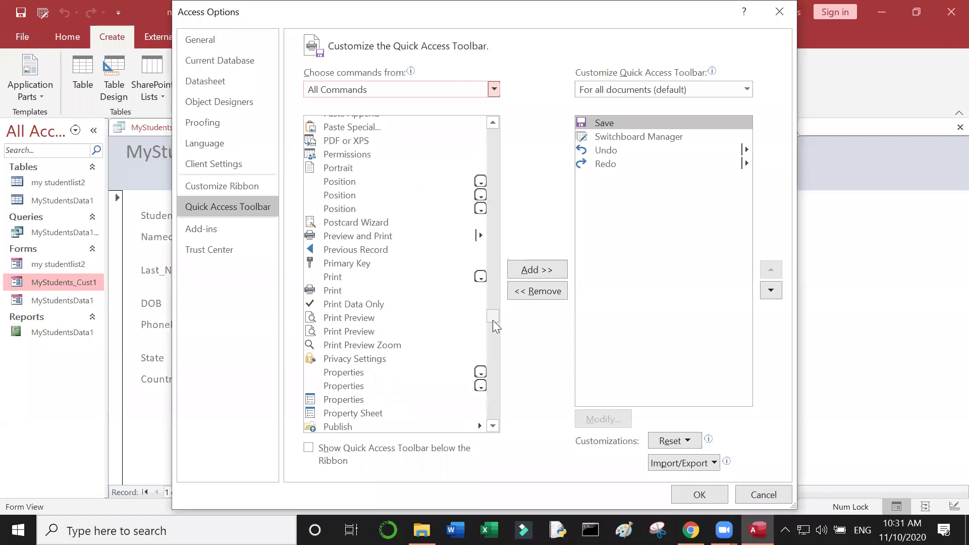
scroll(469, 330, down, 15)
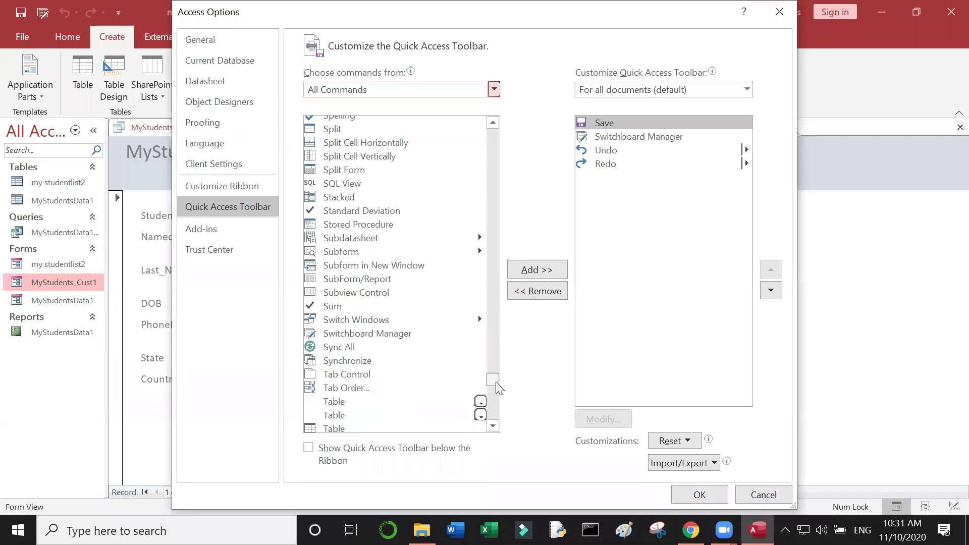
scroll(496, 382, up, 1)
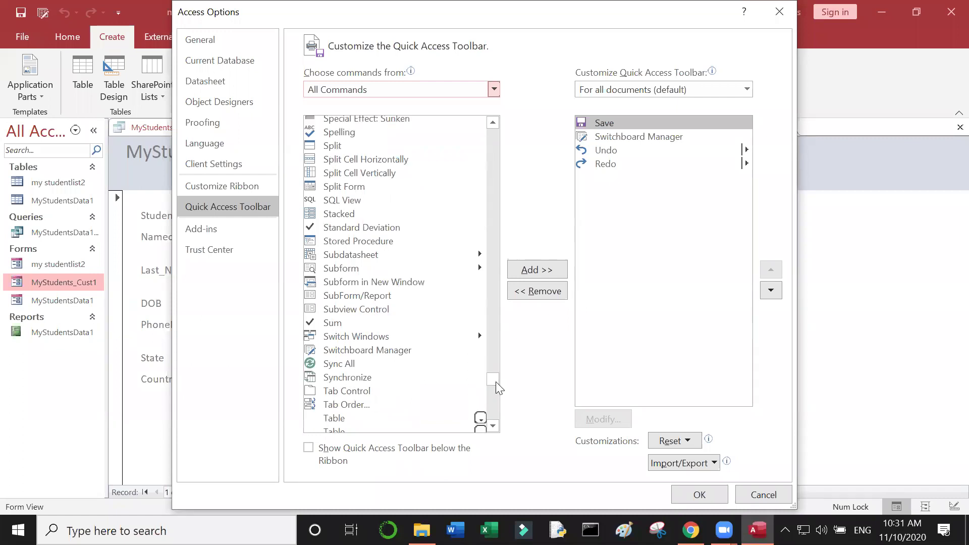
scroll(497, 381, up, 3)
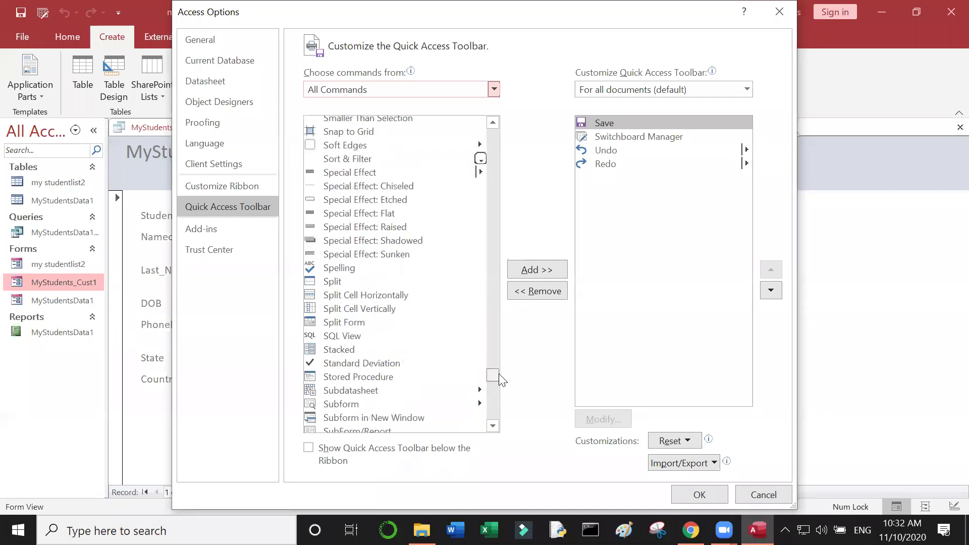
scroll(498, 381, up, 3)
scroll(357, 395, down, 5)
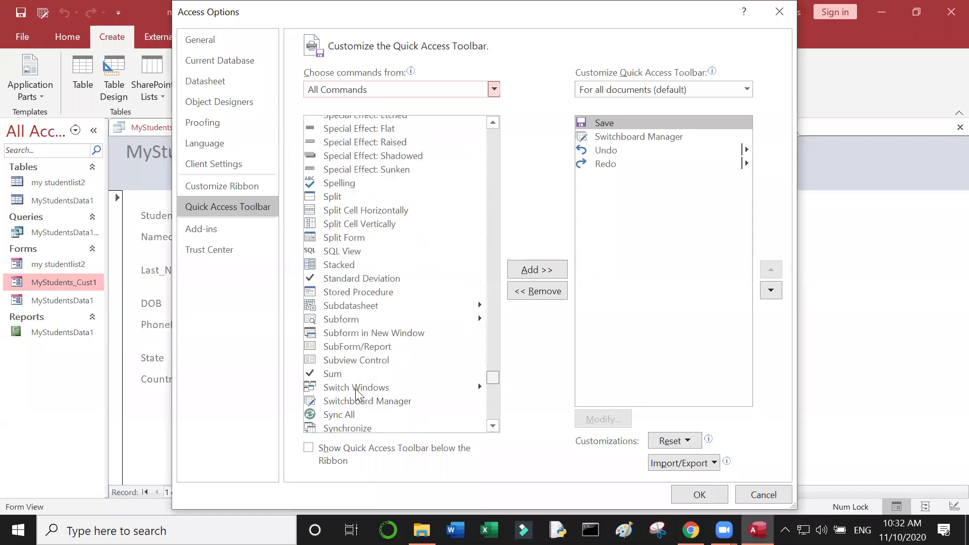
click(381, 404)
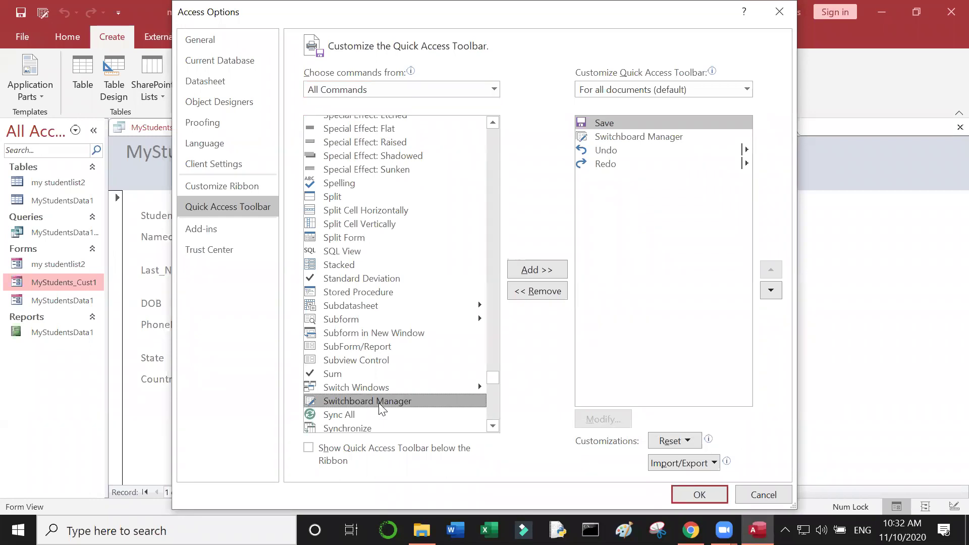
click(548, 262)
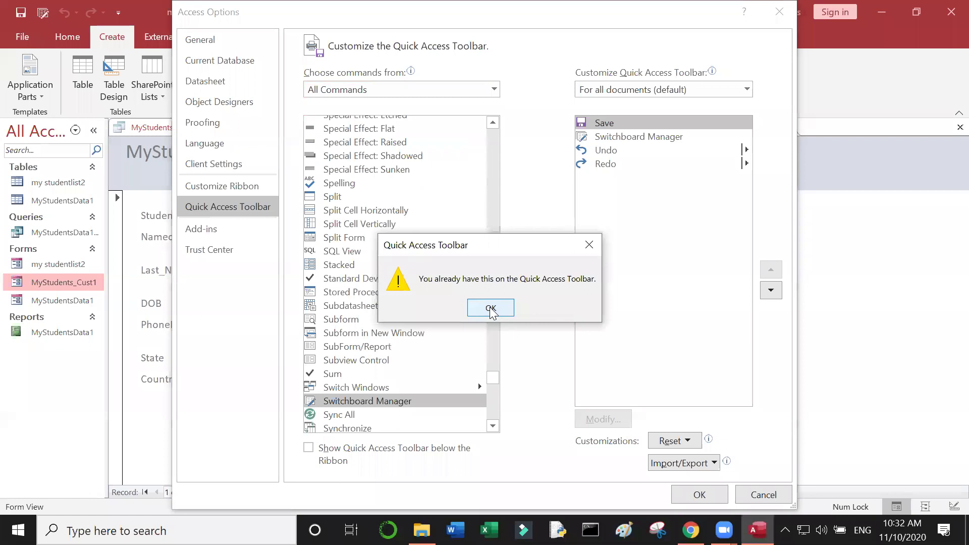
click(491, 308)
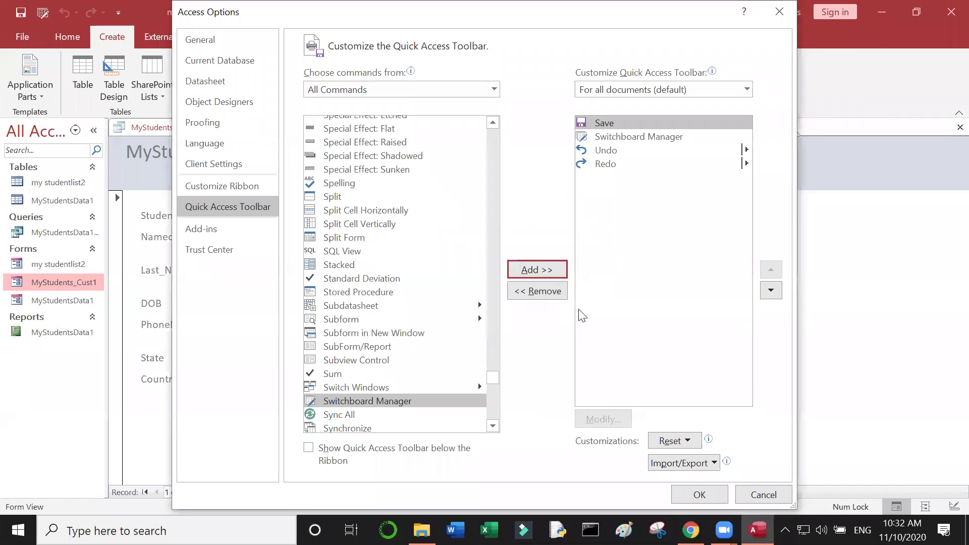
click(703, 495)
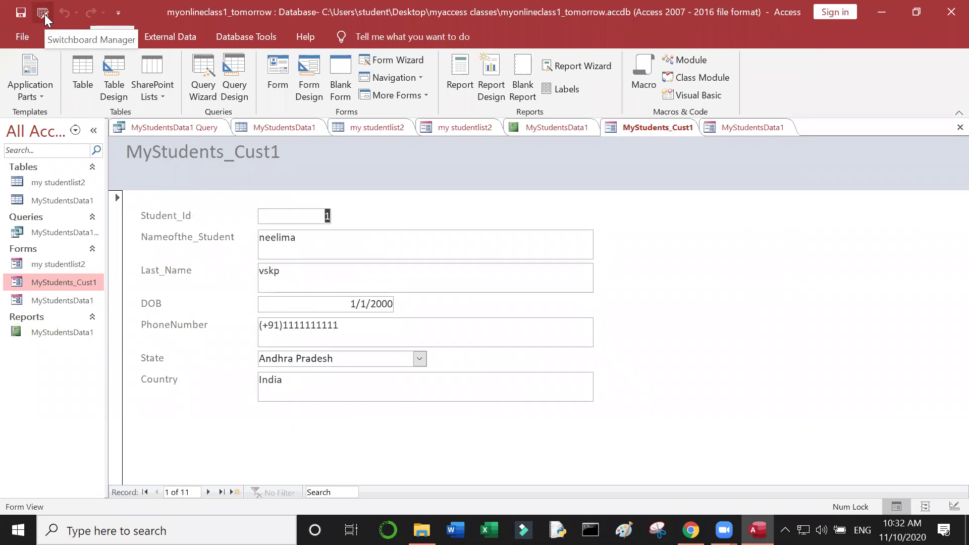
Create a switchboard with the Switchboard Manager and rename its main page mystudents_access.
click(44, 14)
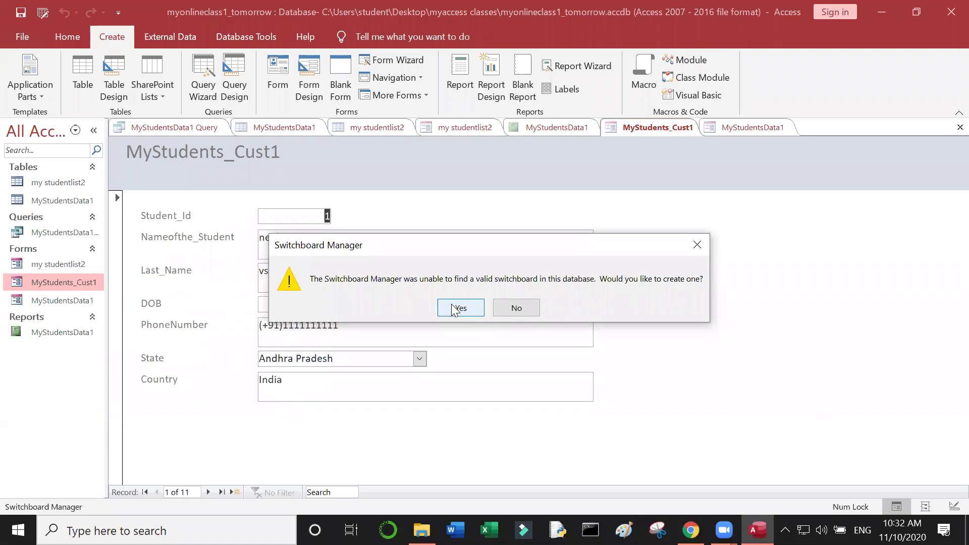
click(454, 309)
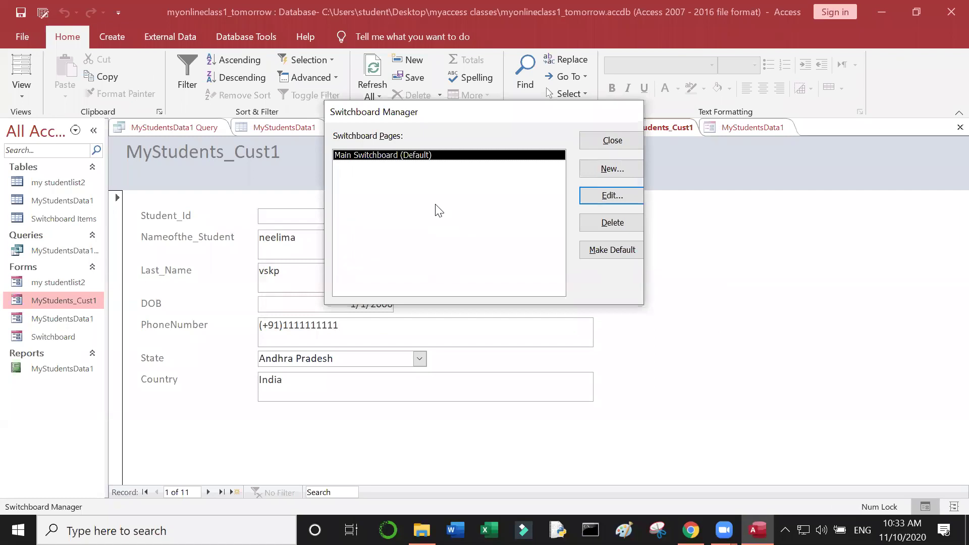
click(605, 197)
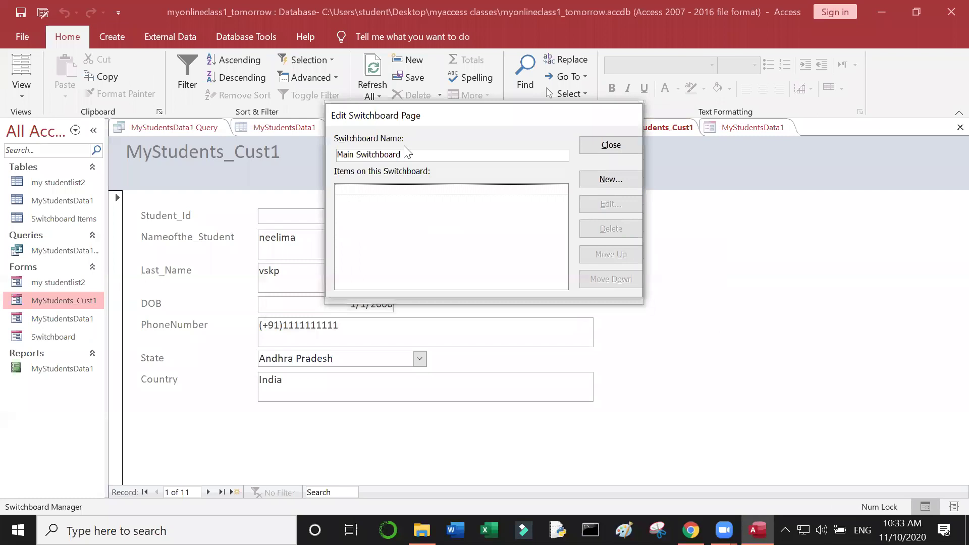
click(414, 153)
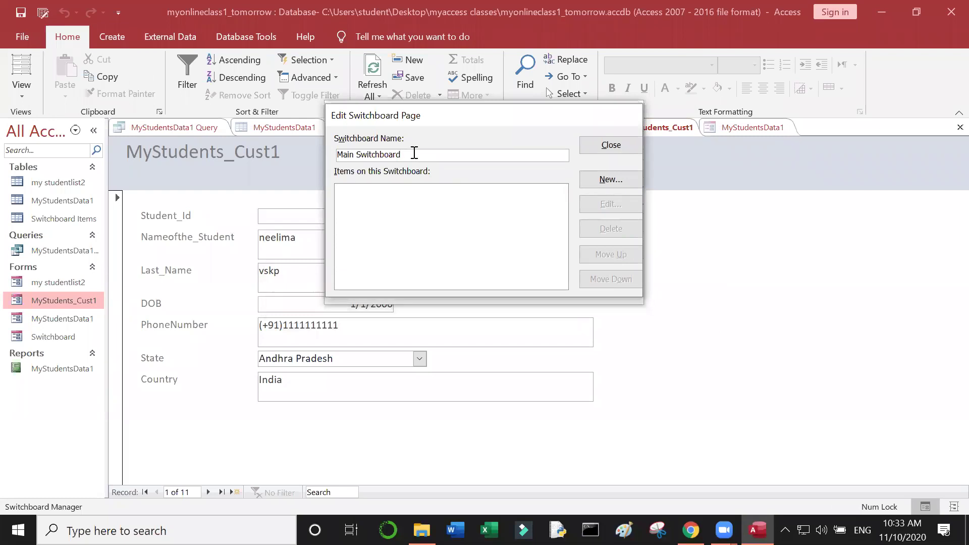
key(ctrl+a)
key(BackSpace)
text(mystudents_acess)
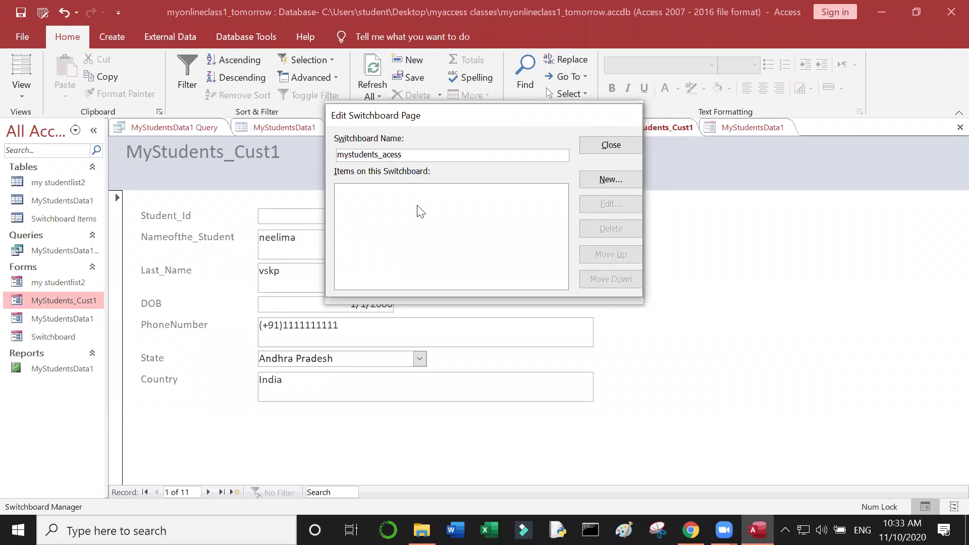
text(c)
click(632, 146)
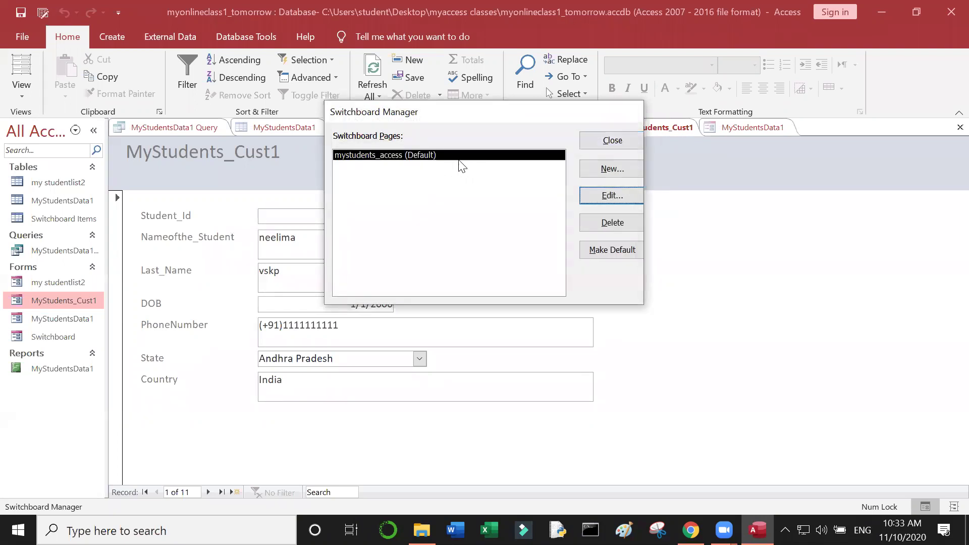
Add a new switchboard page named MyStudentlist2.
click(477, 161)
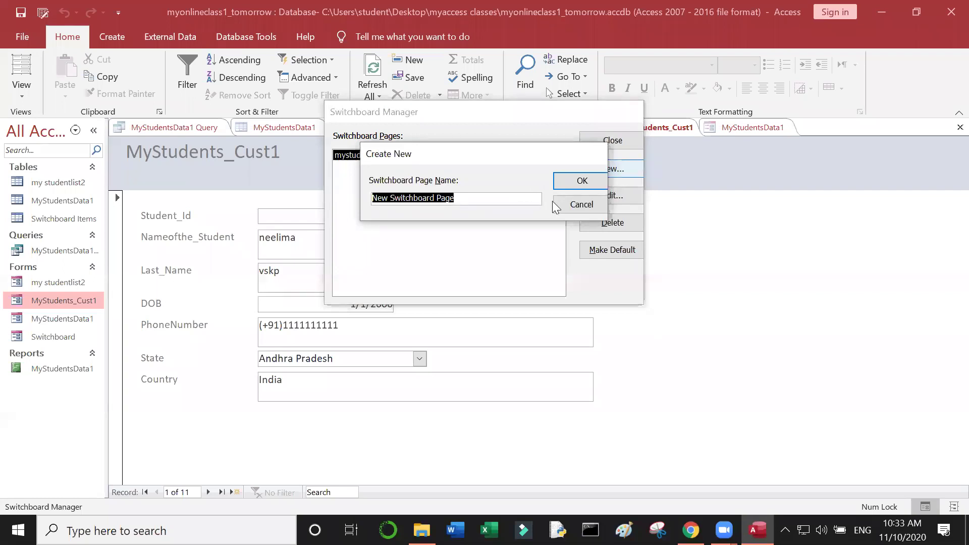
click(554, 202)
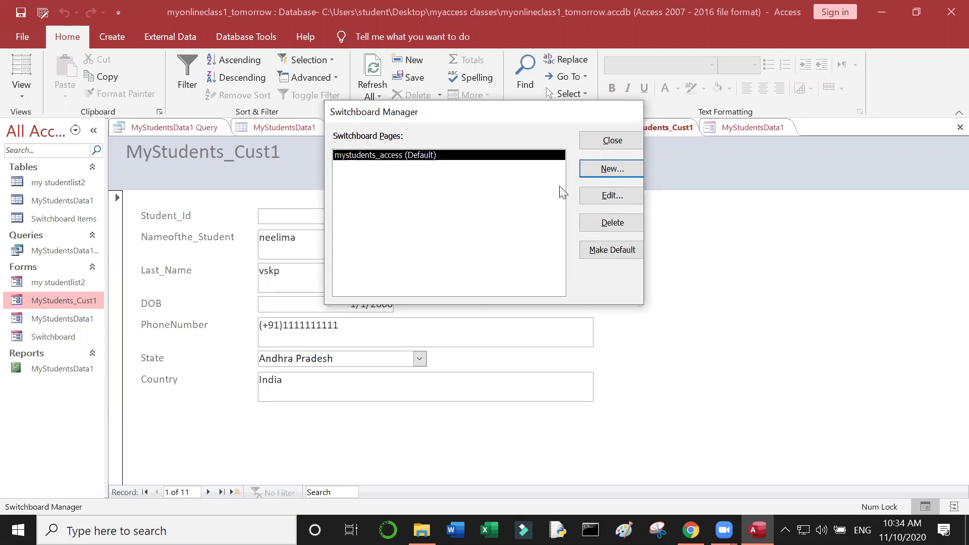
click(626, 171)
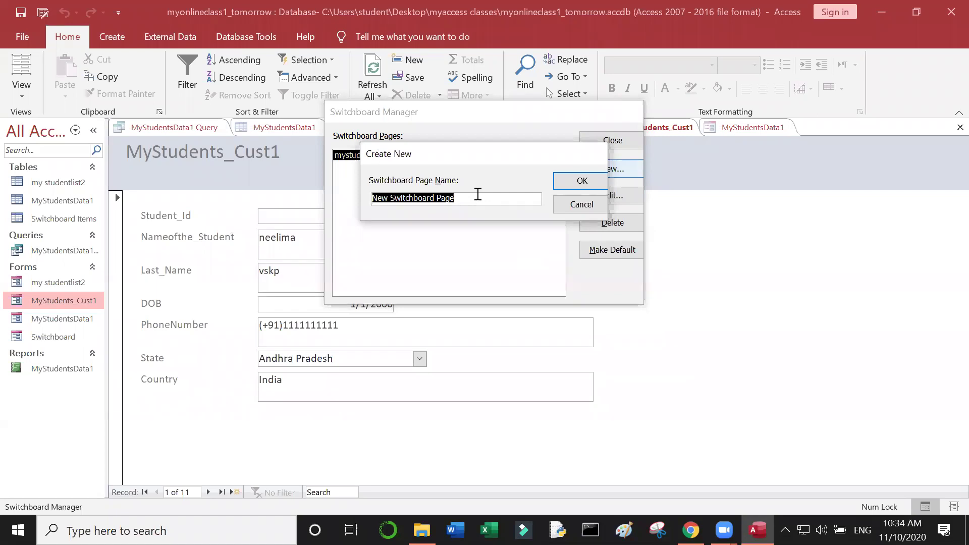
text(My)
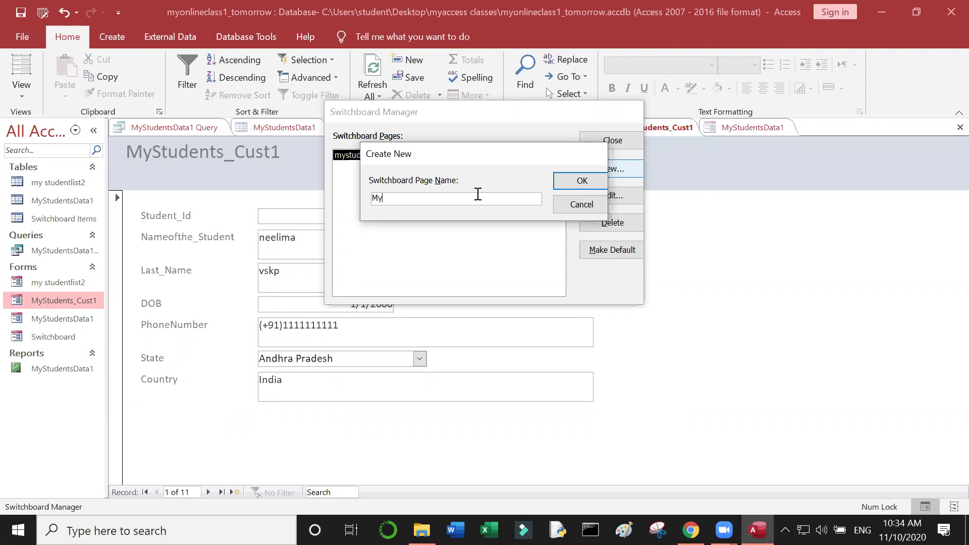
text(Studentlist2)
click(581, 189)
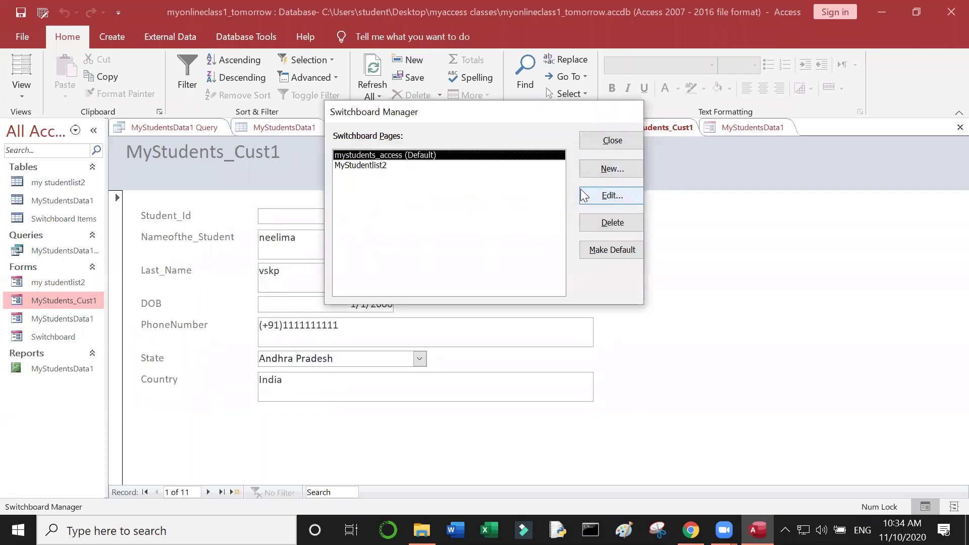
Add an item named MyStudentlist2 to the MyStudentlist2 page that opens the my studentlist2 form in Edit Mode.
double_click(367, 167)
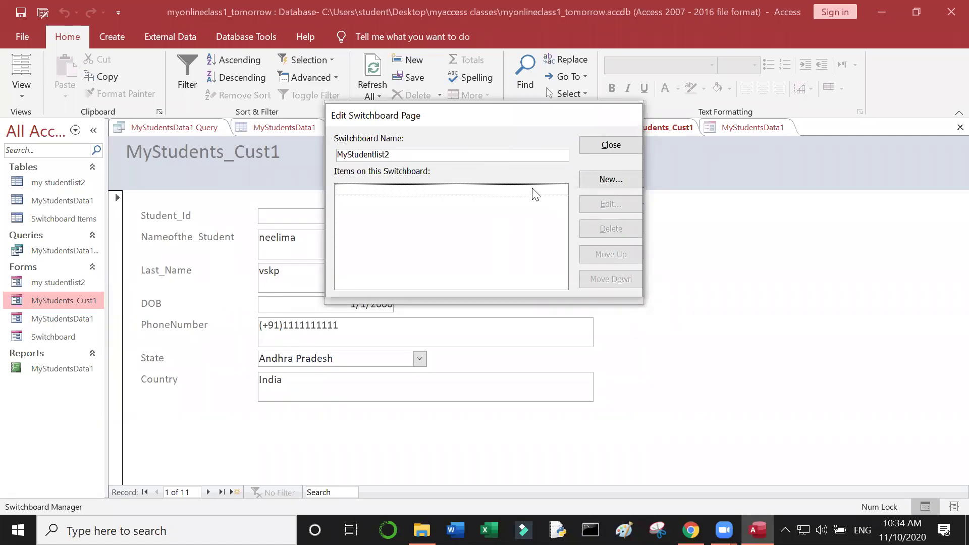
click(605, 183)
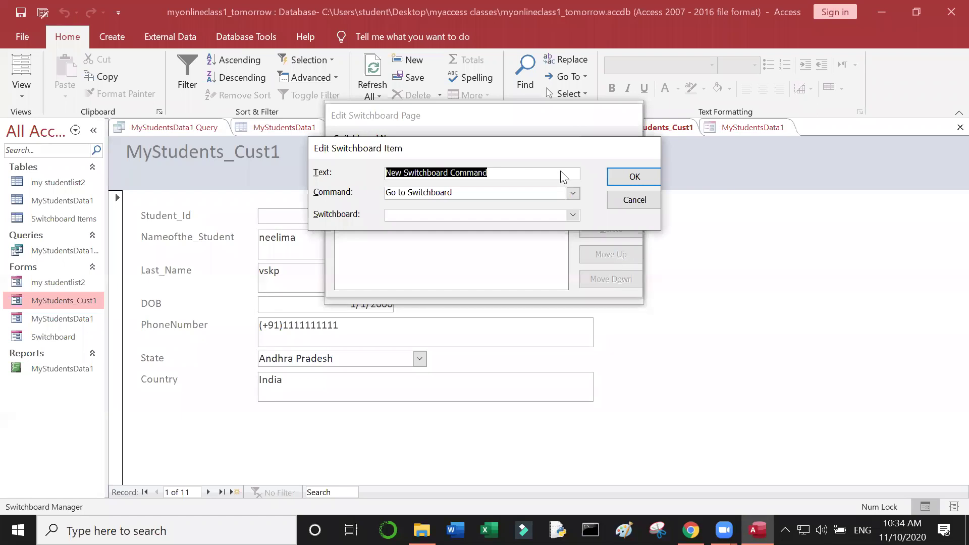
text(MyStuden)
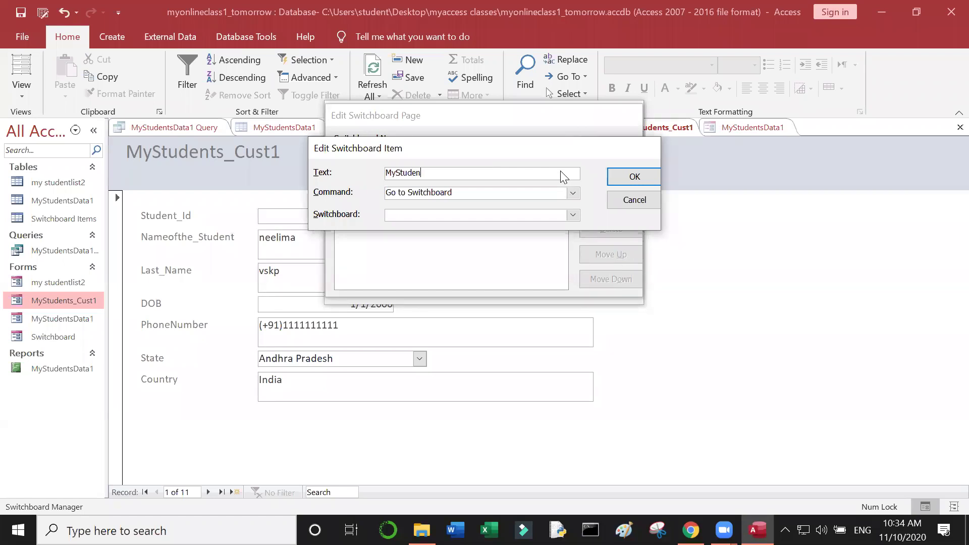
text(tlist2)
click(572, 194)
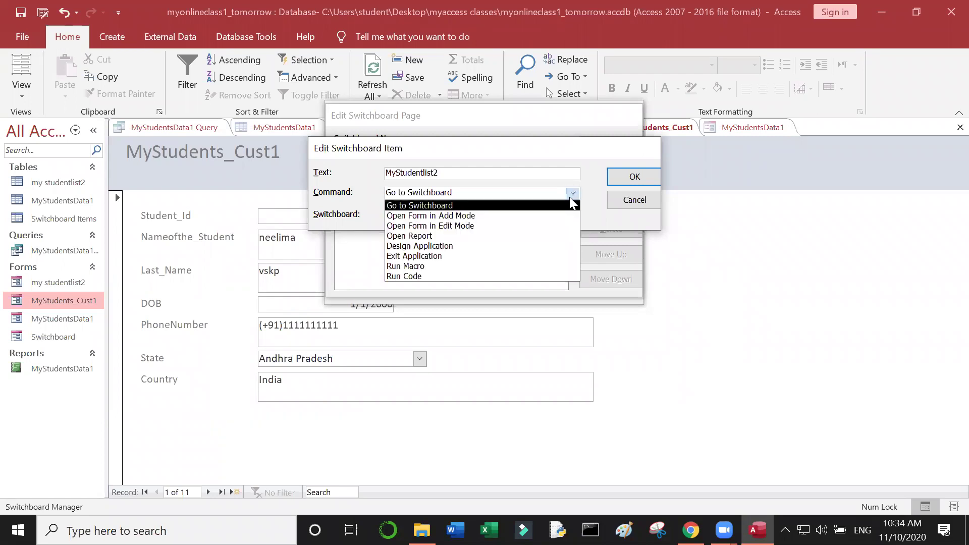
click(487, 225)
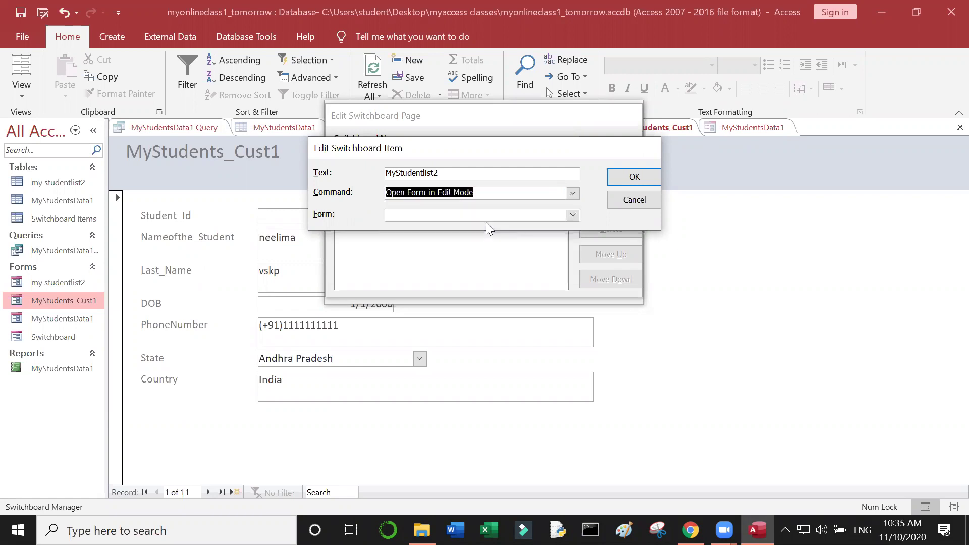
click(573, 214)
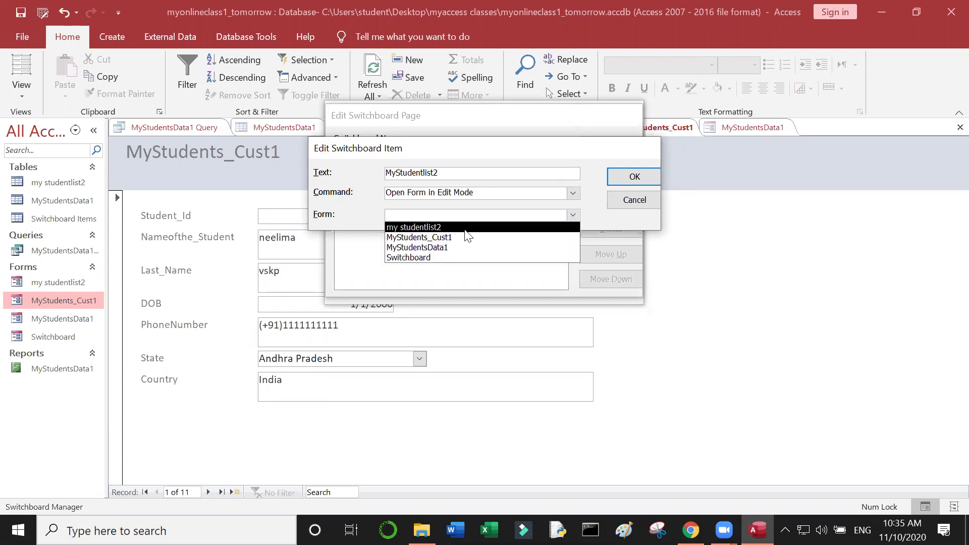
click(651, 171)
click(652, 172)
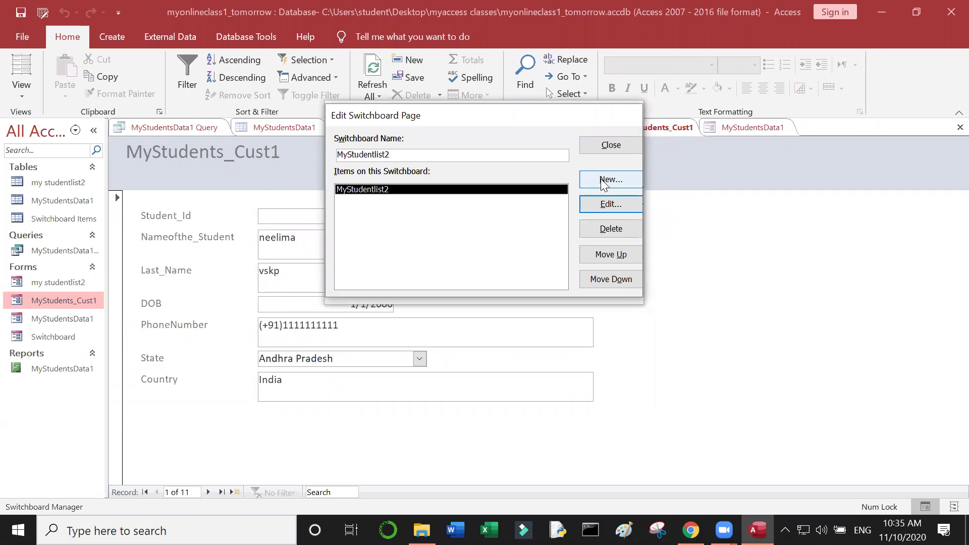
Add an item with the default text to the MyStudentlist2 page that opens the MyStudents_Cust1 form in Edit Mode.
click(606, 180)
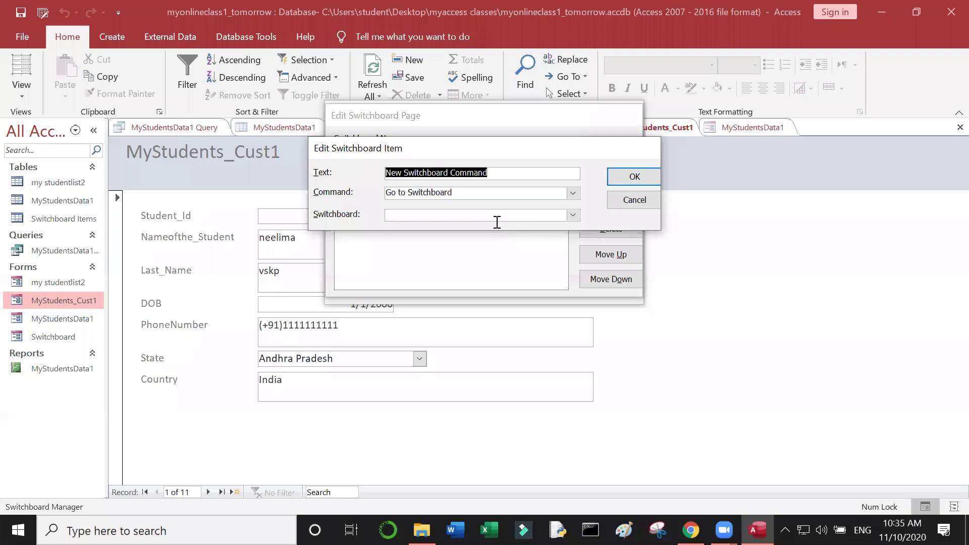
click(573, 193)
click(572, 221)
click(576, 218)
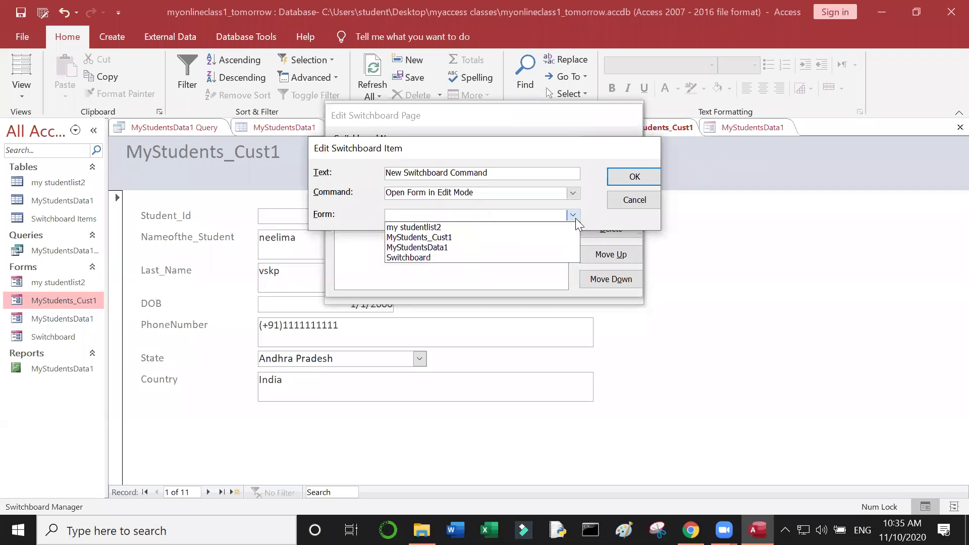
click(477, 238)
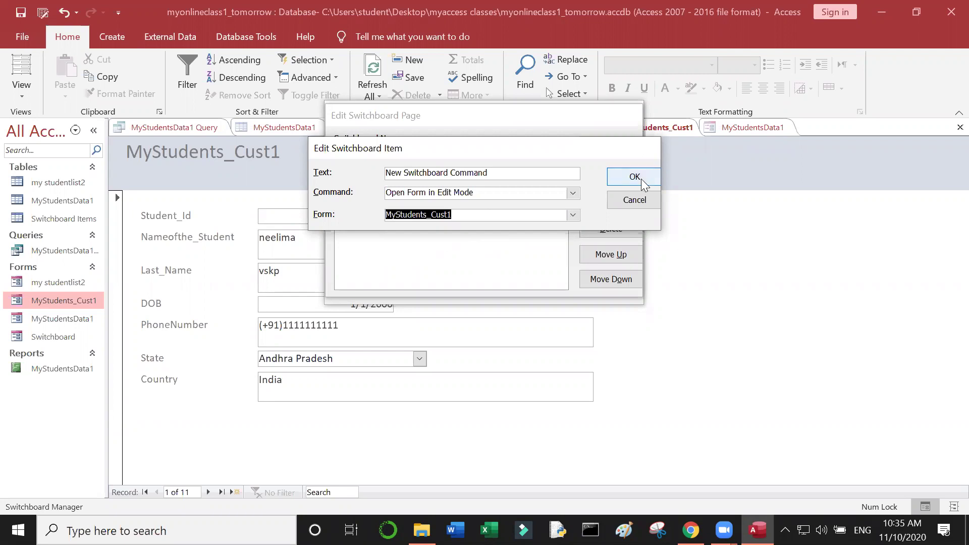
click(614, 183)
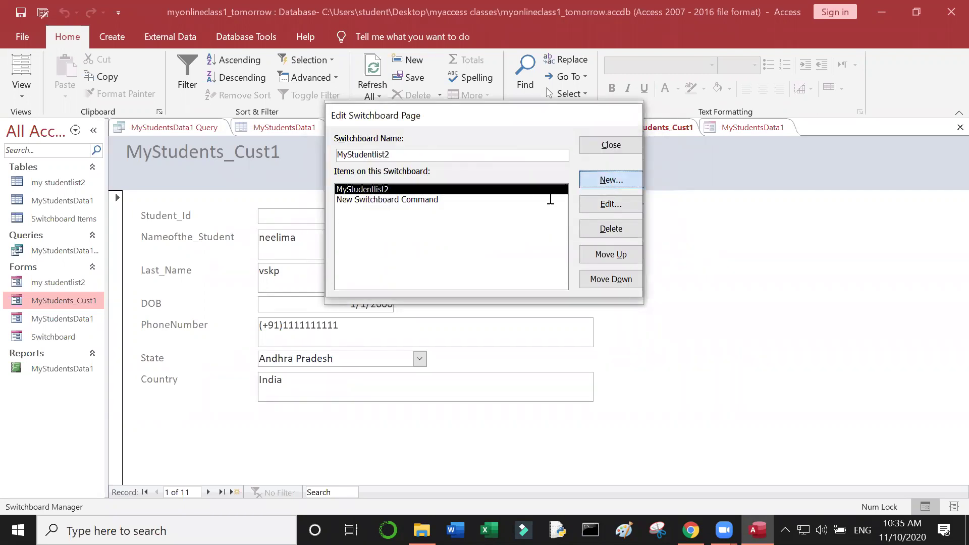
Add another default-text item that opens the MyStudentsData1 form in Edit Mode, and close the Switchboard Manager.
key(Return)
click(573, 193)
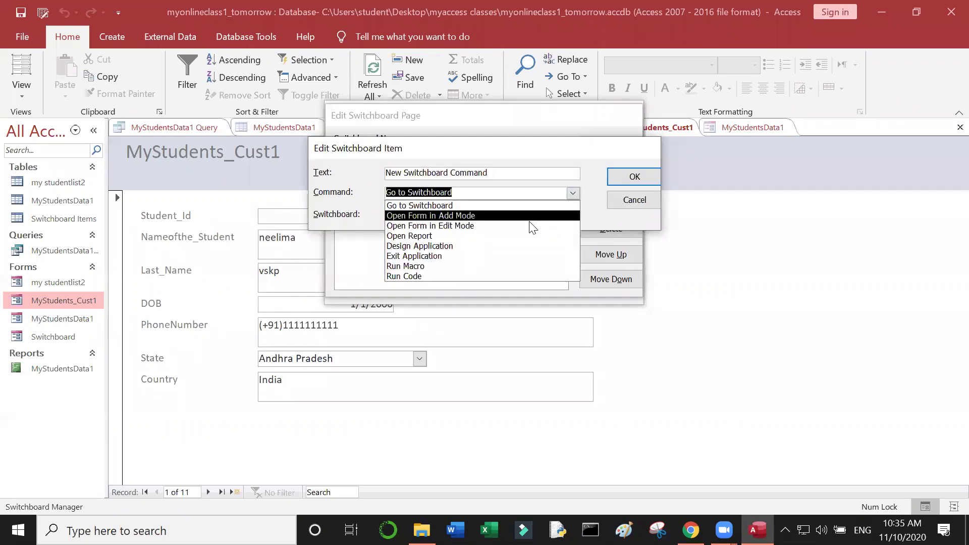
click(573, 223)
click(572, 215)
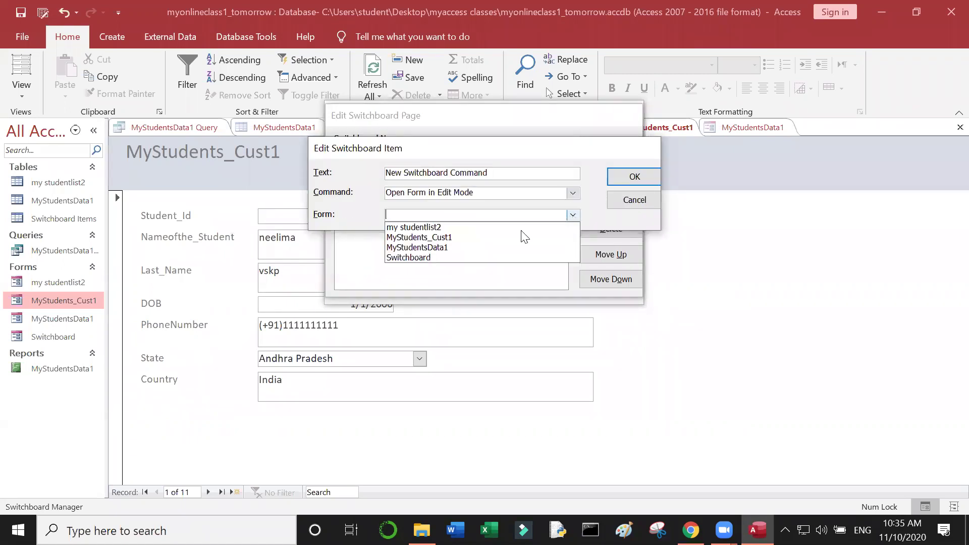
click(478, 247)
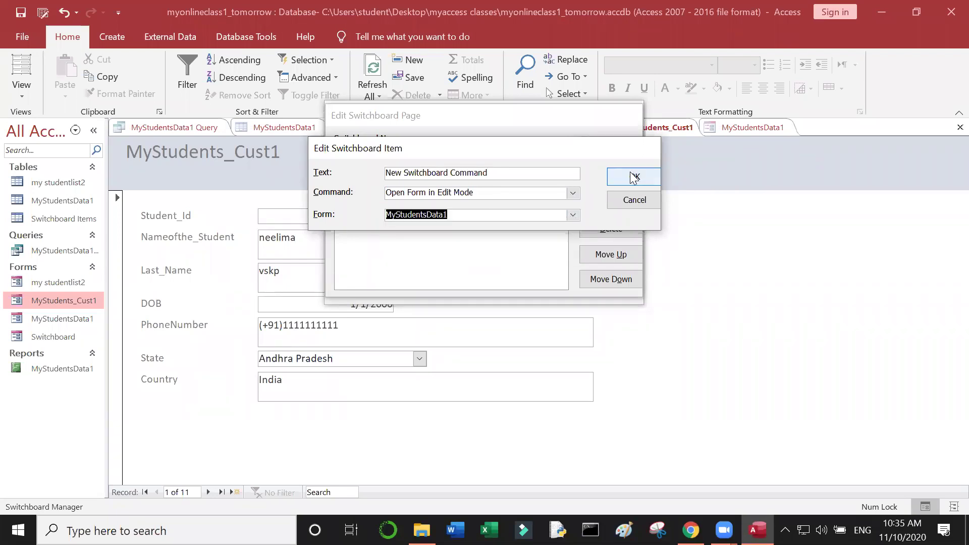
click(632, 175)
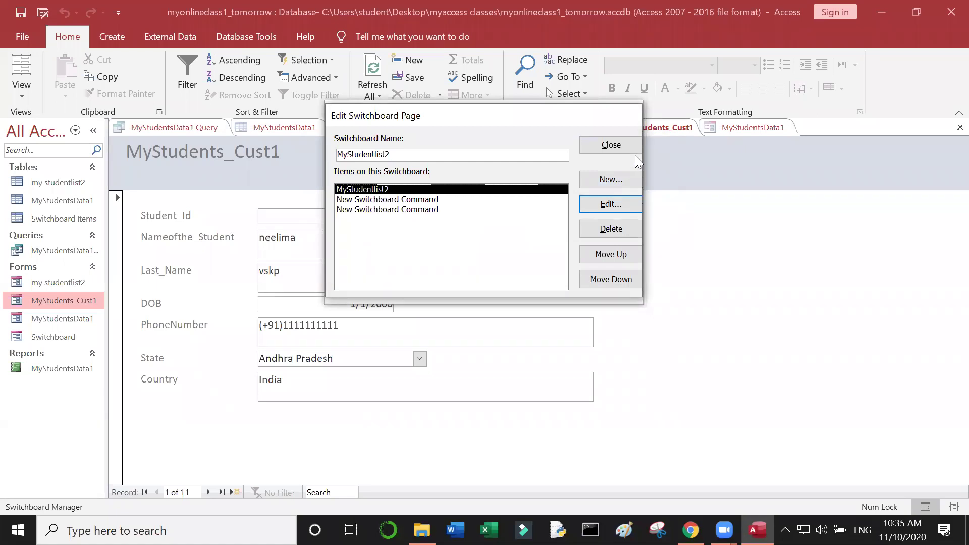
click(632, 147)
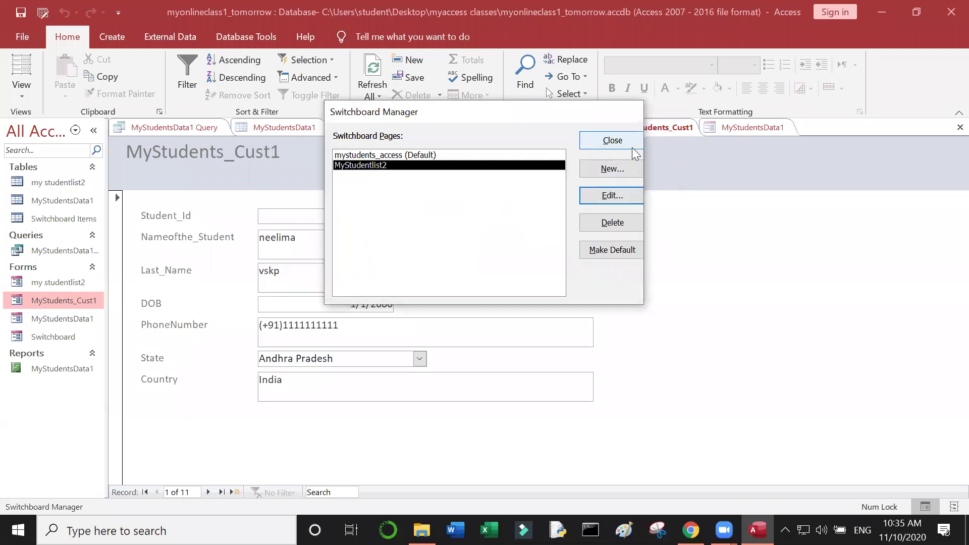
click(627, 146)
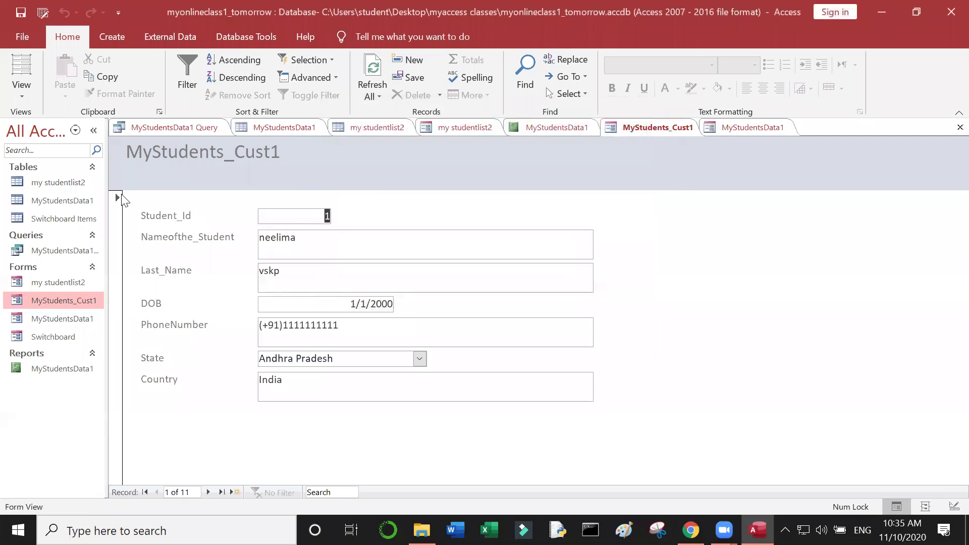
Open the Switchboard form, examine its layout in Design View, and return it to Form View.
click(65, 339)
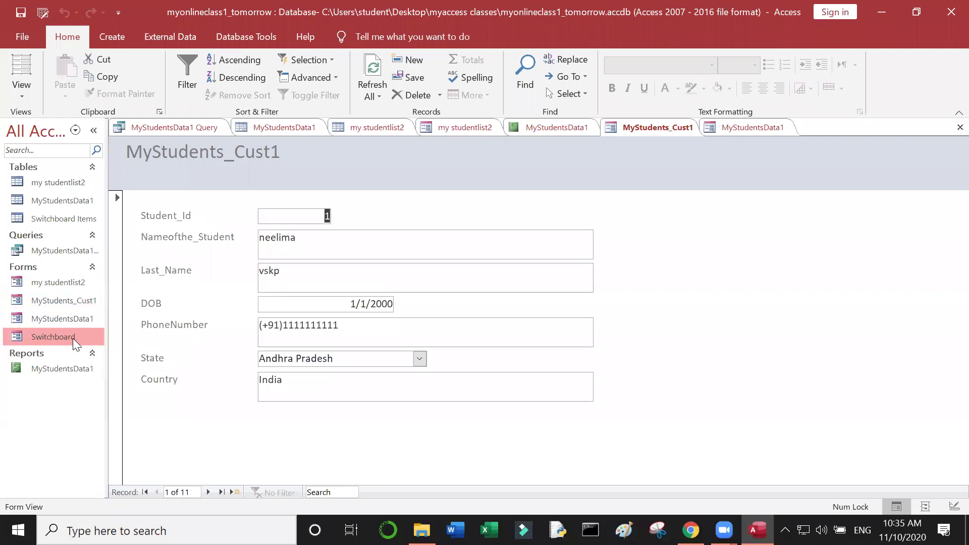
double_click(73, 339)
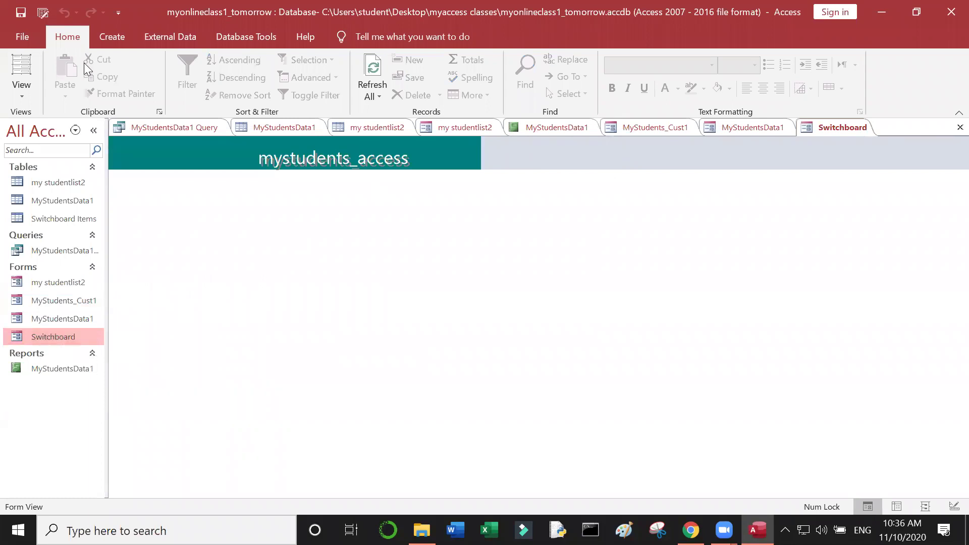
click(20, 94)
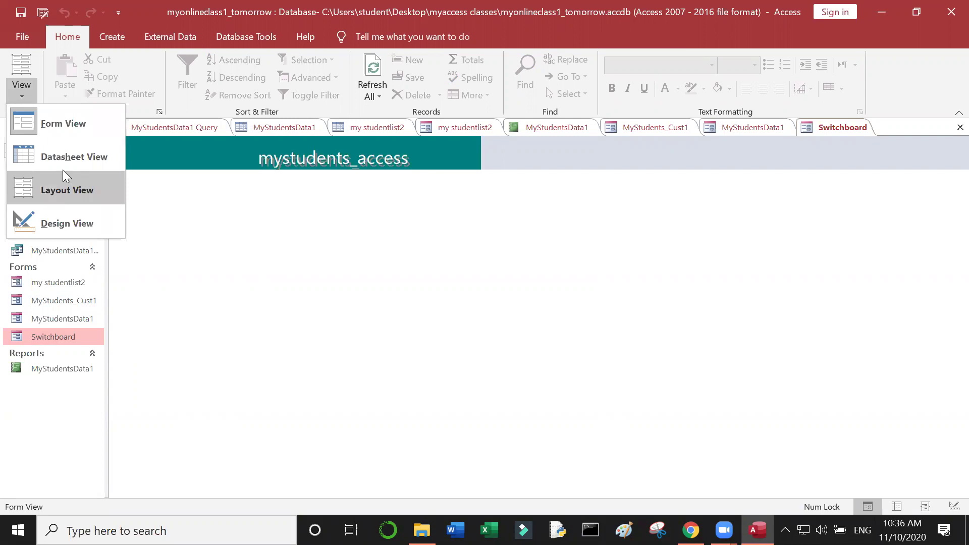
click(73, 212)
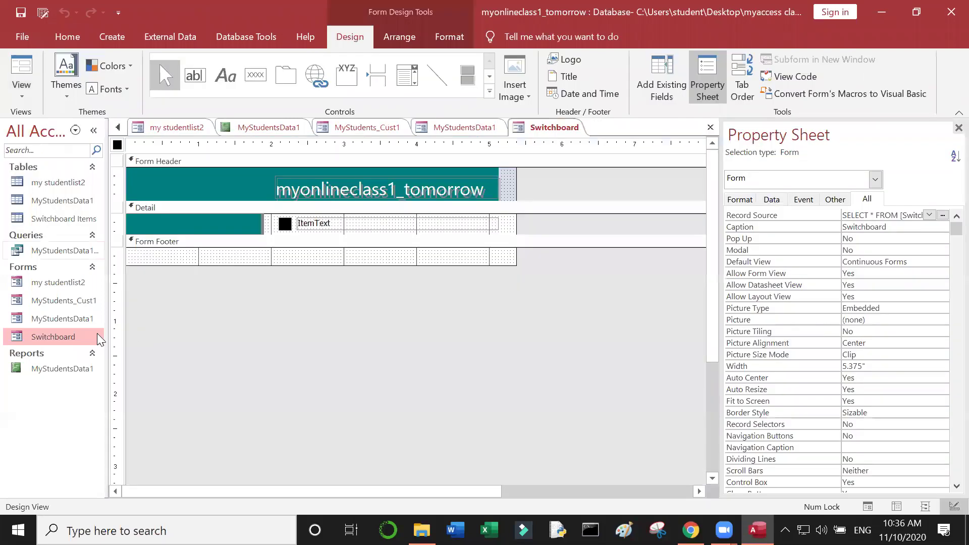
double_click(73, 336)
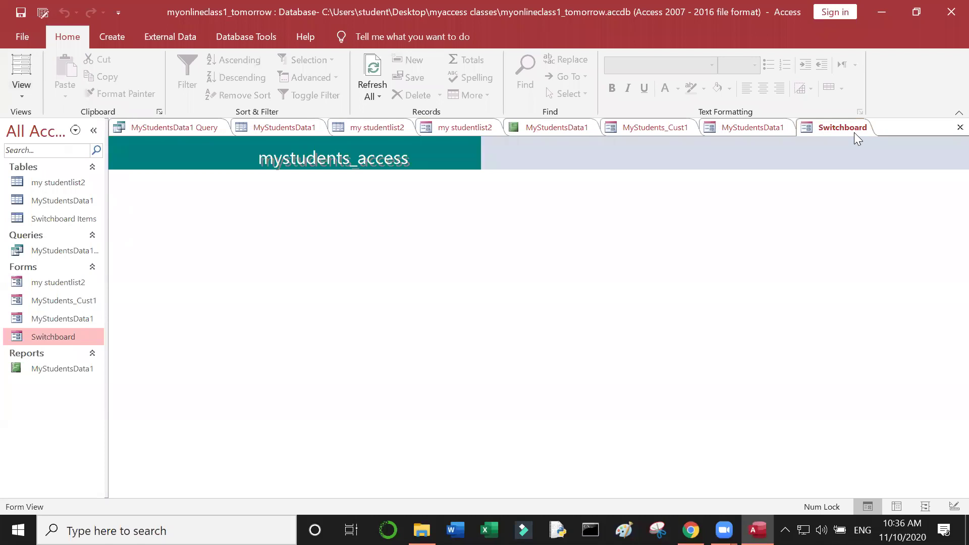
Close the open Switchboard form and permanently delete it from the database.
click(839, 127)
right_click(51, 334)
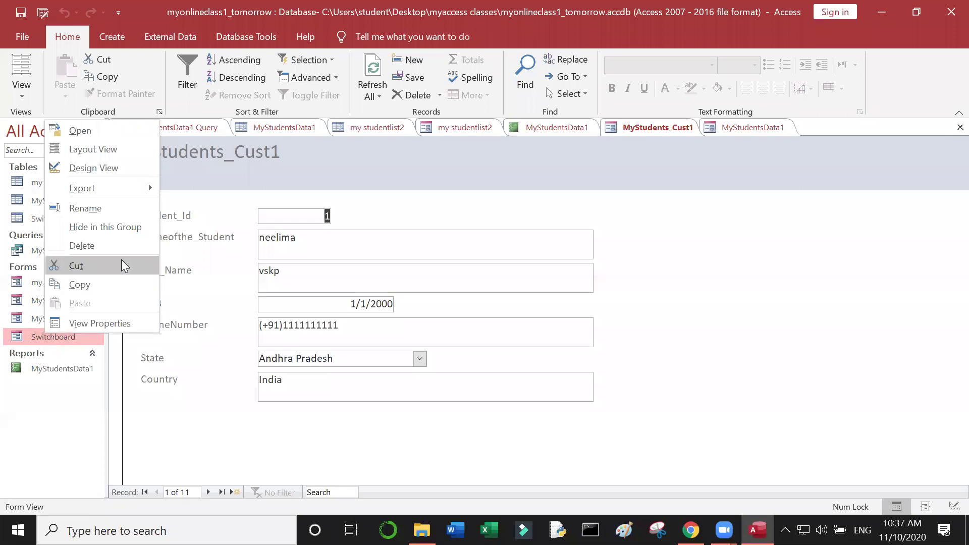
click(119, 246)
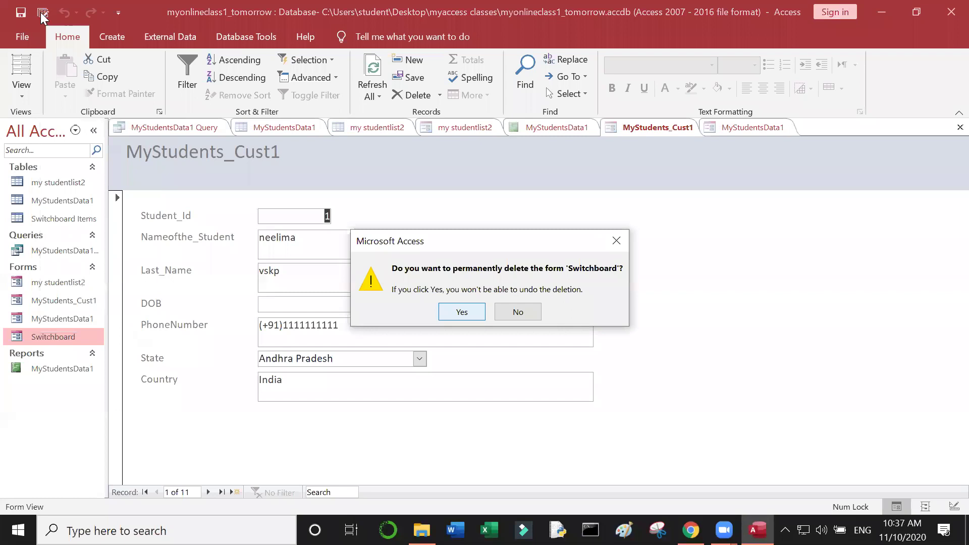
key(Return)
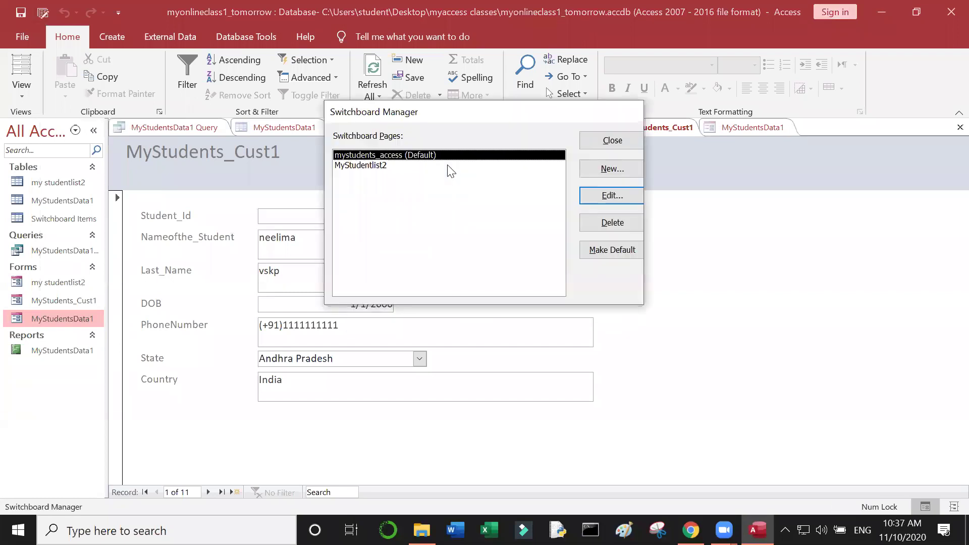
Delete the MyStudentlist2 page from the Switchboard Manager.
click(448, 165)
click(616, 221)
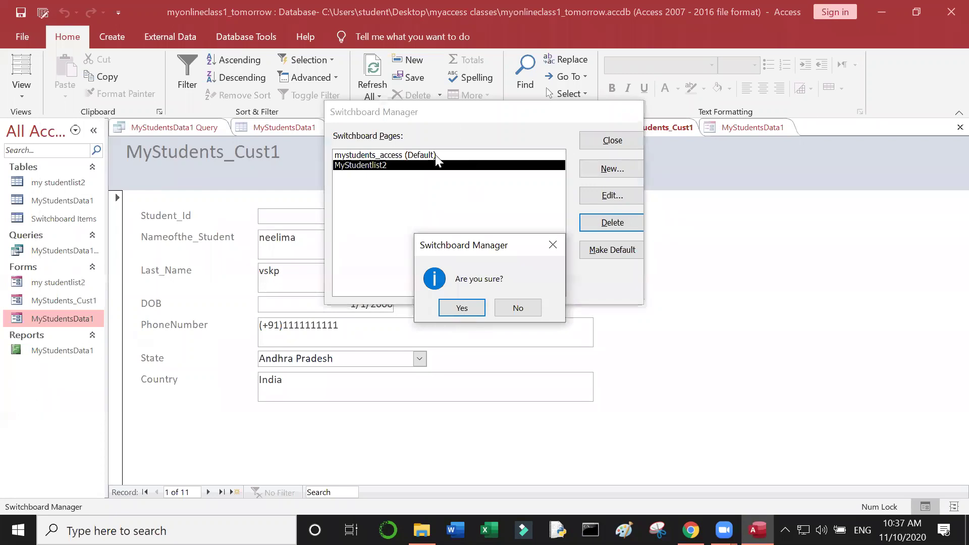
key(Return)
Add an item with the default text to the mystudents_access page that opens the my studentlist2 form in Edit Mode.
click(583, 202)
click(629, 181)
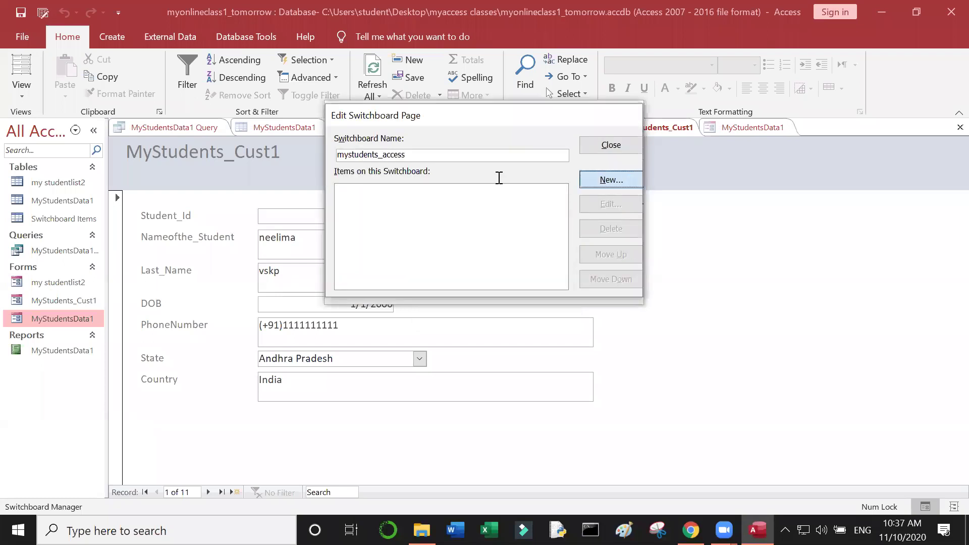
click(573, 194)
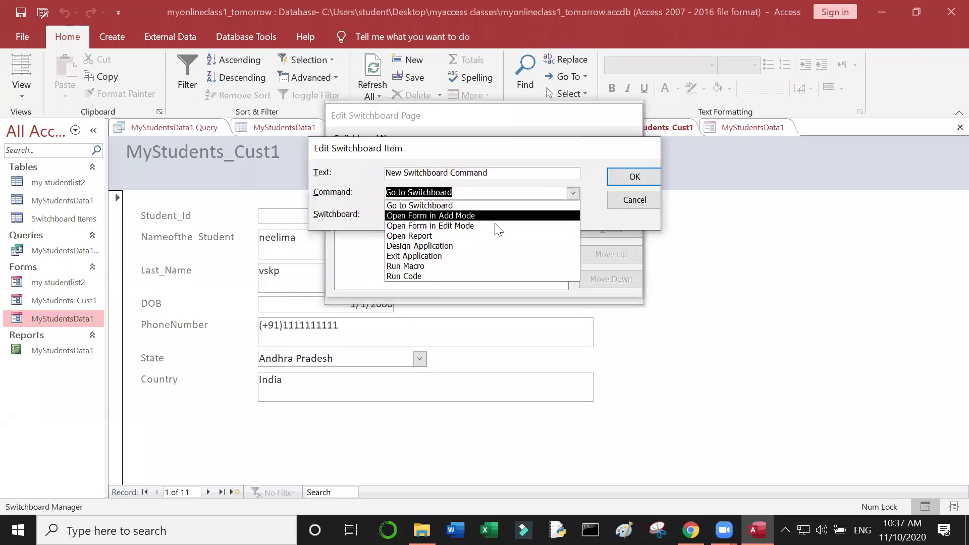
click(575, 220)
click(573, 215)
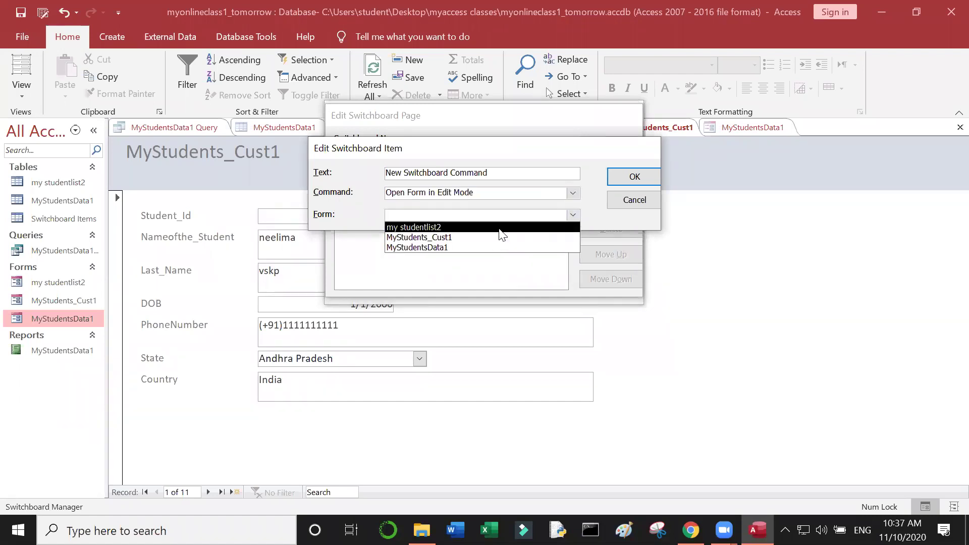
click(657, 170)
click(635, 169)
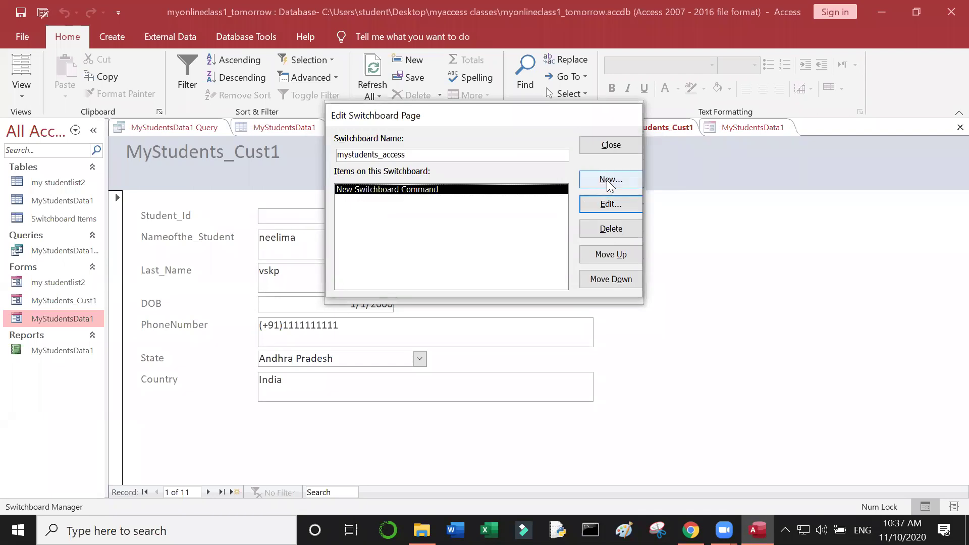
Add a second default-text item to the mystudents_access page that opens the MyStudents_Cust1 form in Edit Mode.
click(617, 180)
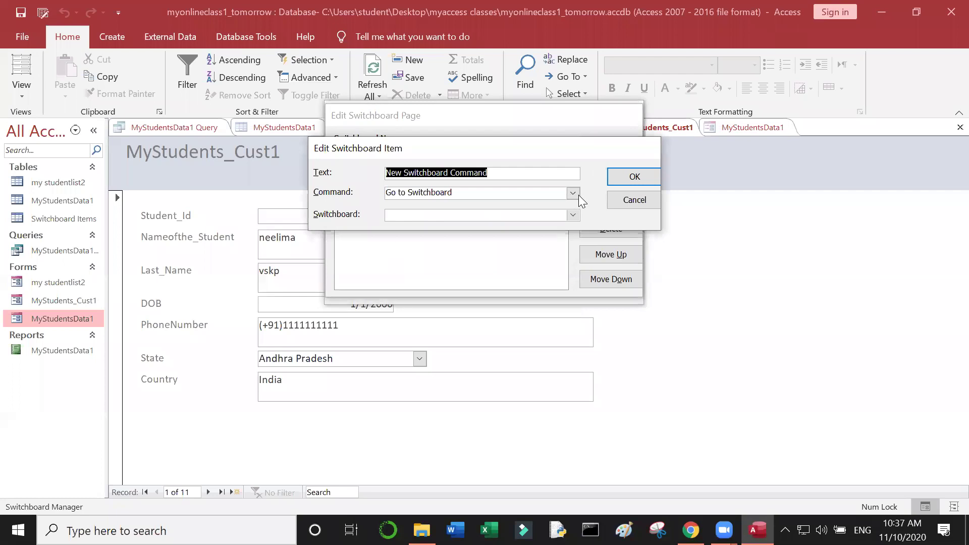
click(579, 195)
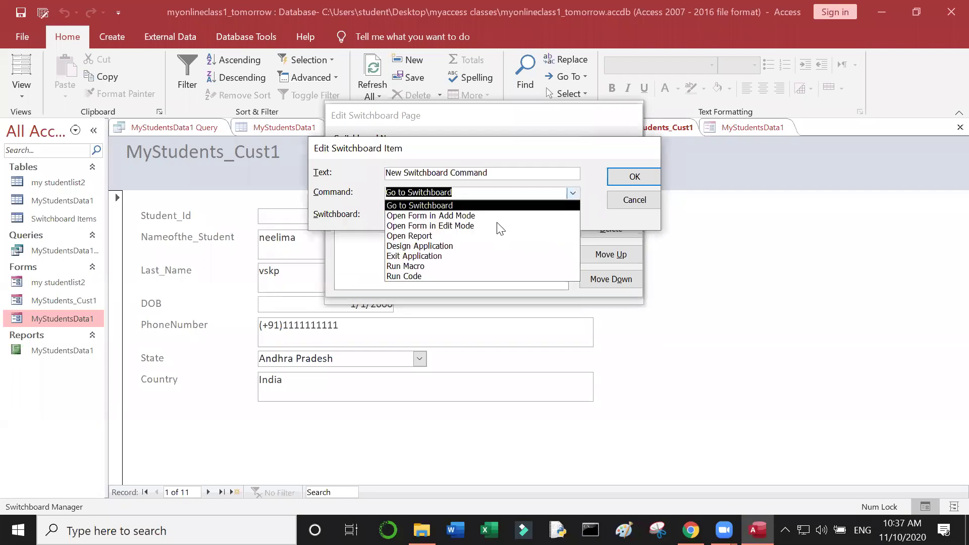
click(454, 226)
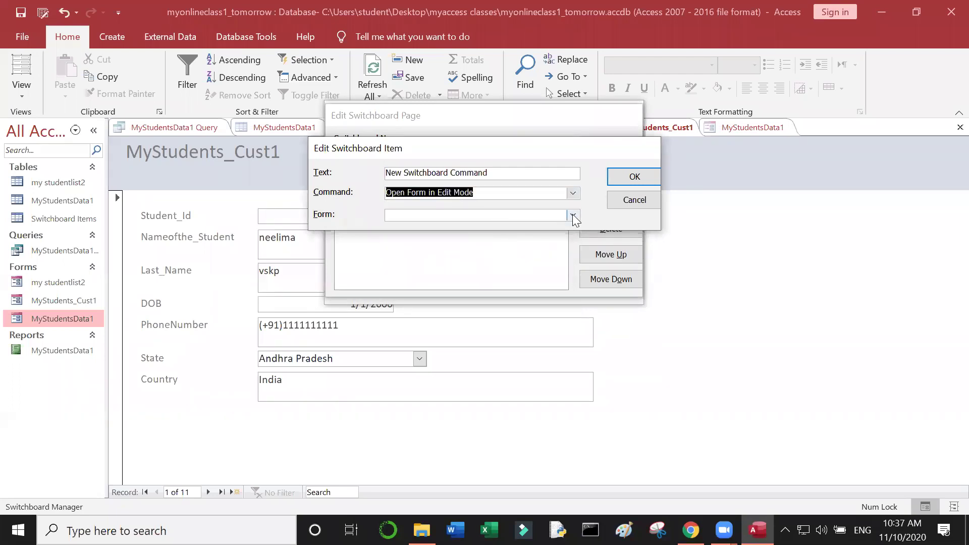
click(573, 214)
click(489, 238)
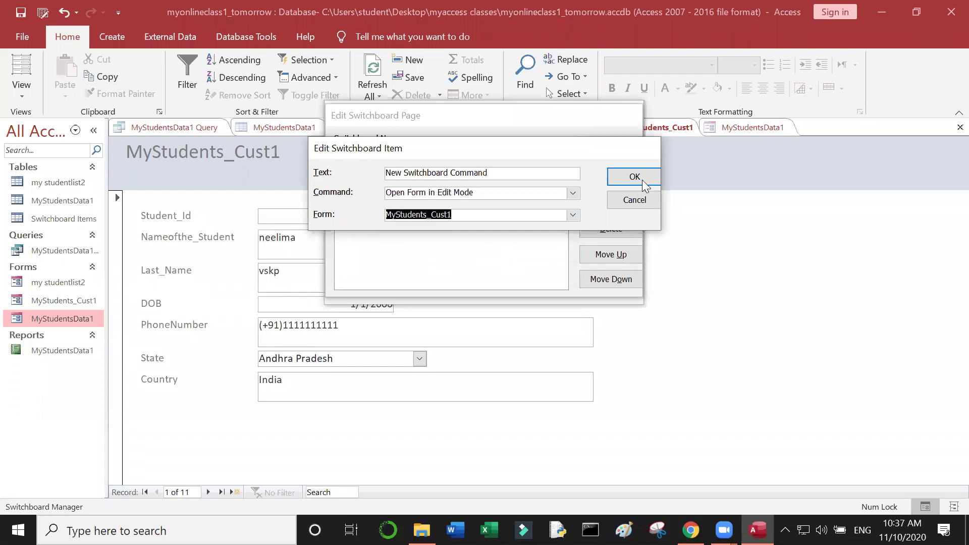
click(638, 172)
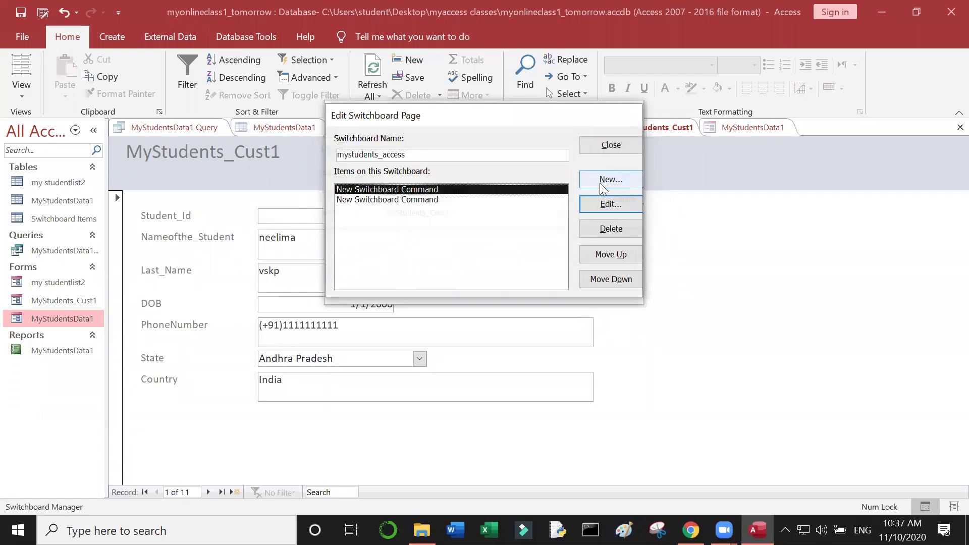
Add a third default-text item to the mystudents_access page that opens the MyStudentsData1 form in Edit Mode.
click(611, 180)
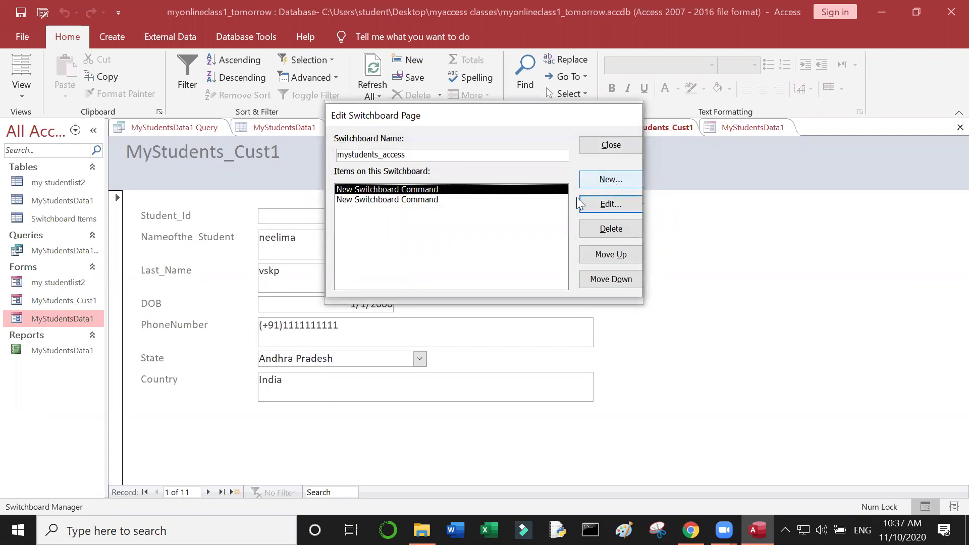
click(516, 221)
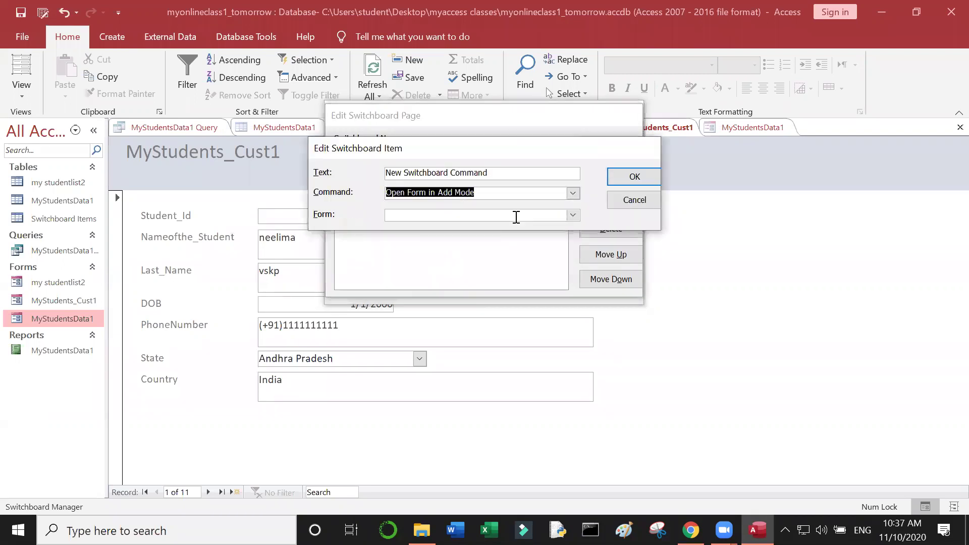
click(574, 192)
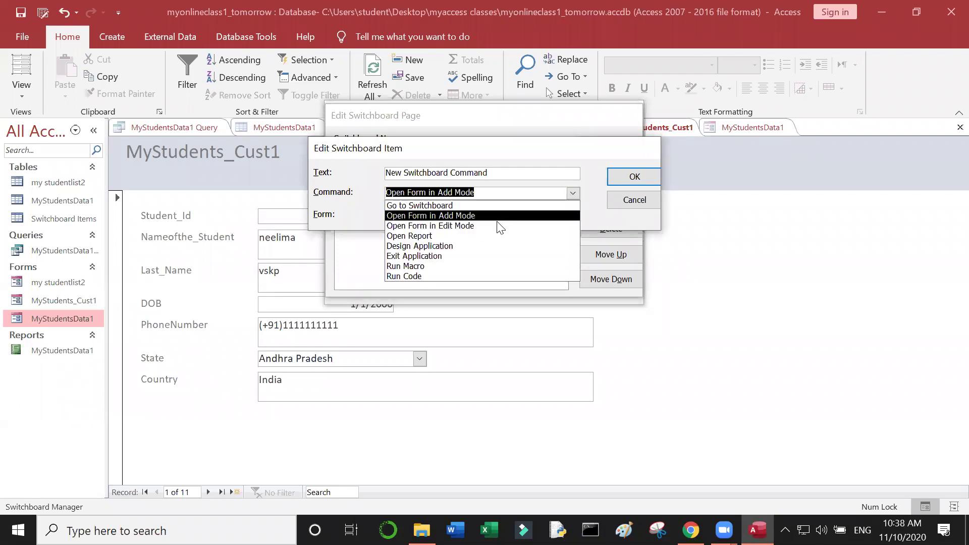
click(498, 224)
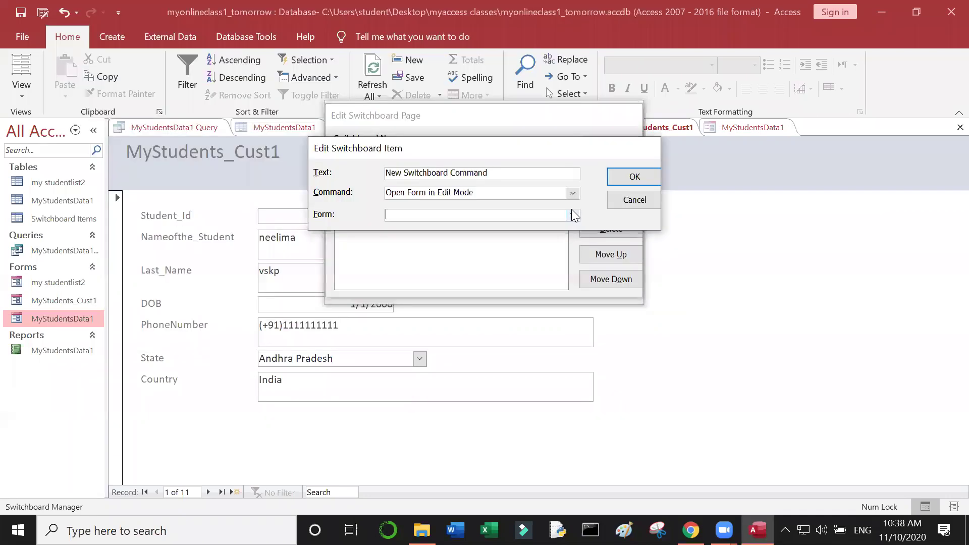
click(574, 214)
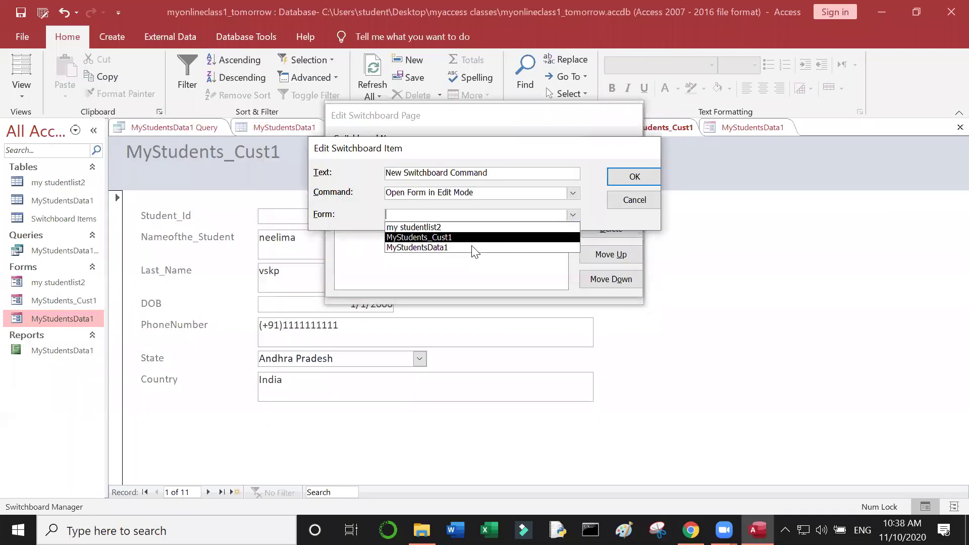
click(475, 249)
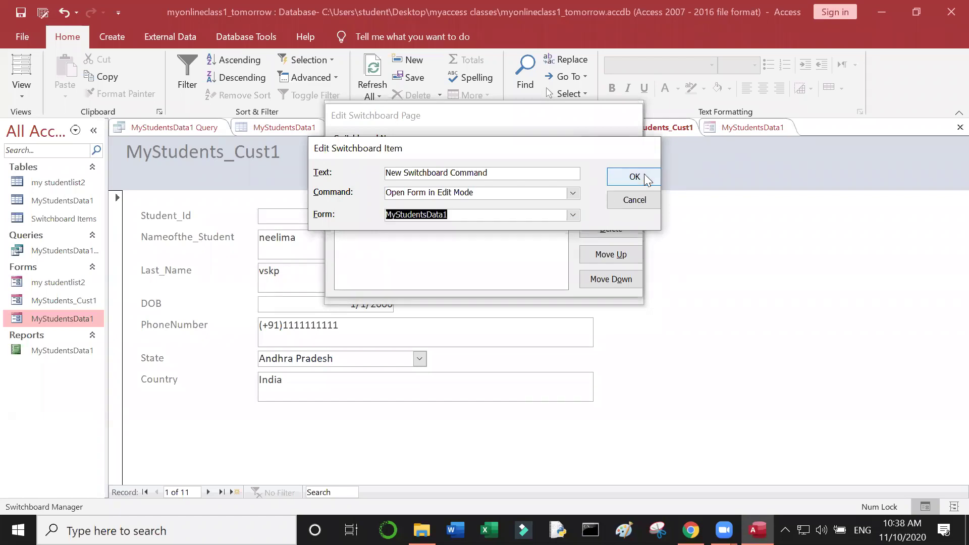
key(Return)
Finish editing the page, make mystudents_access the default switchboard page, and close the Switchboard Manager.
click(608, 146)
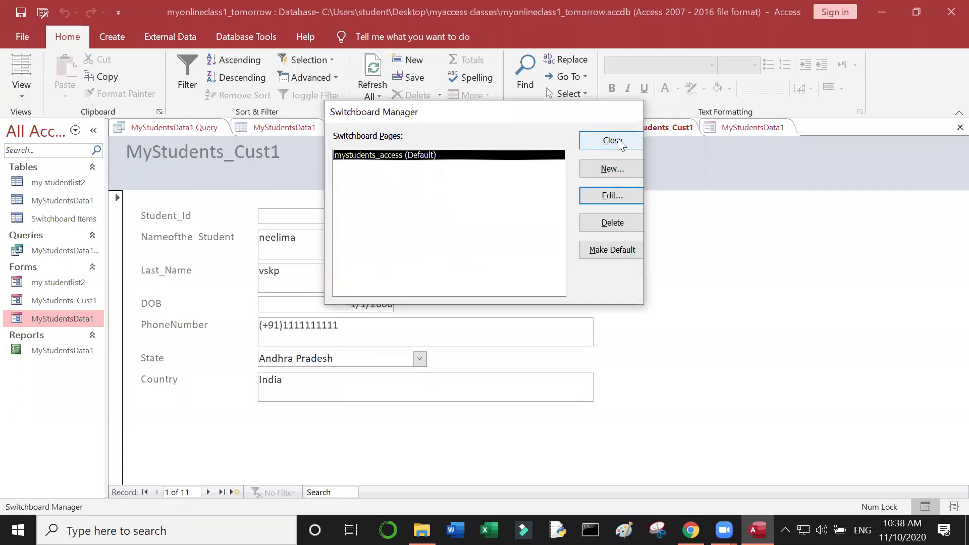
click(608, 252)
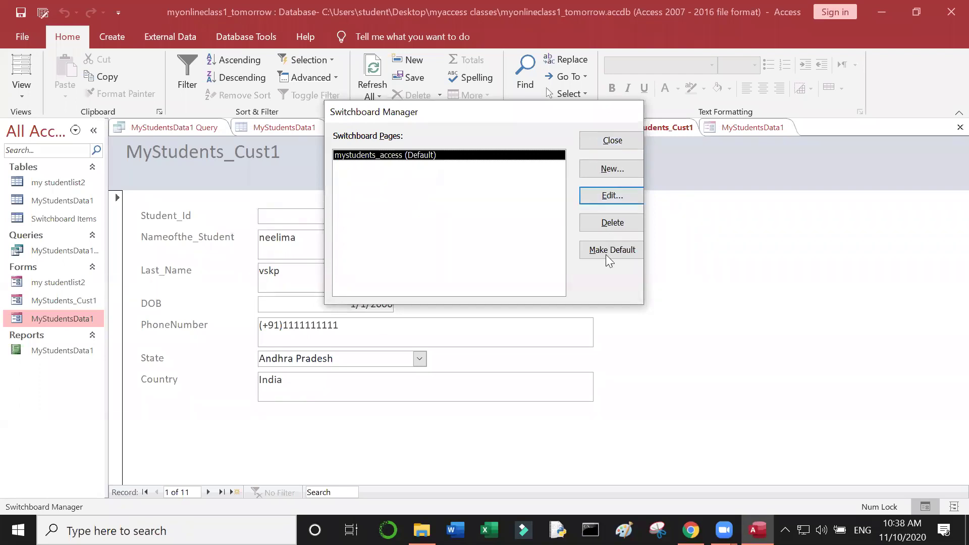
click(624, 145)
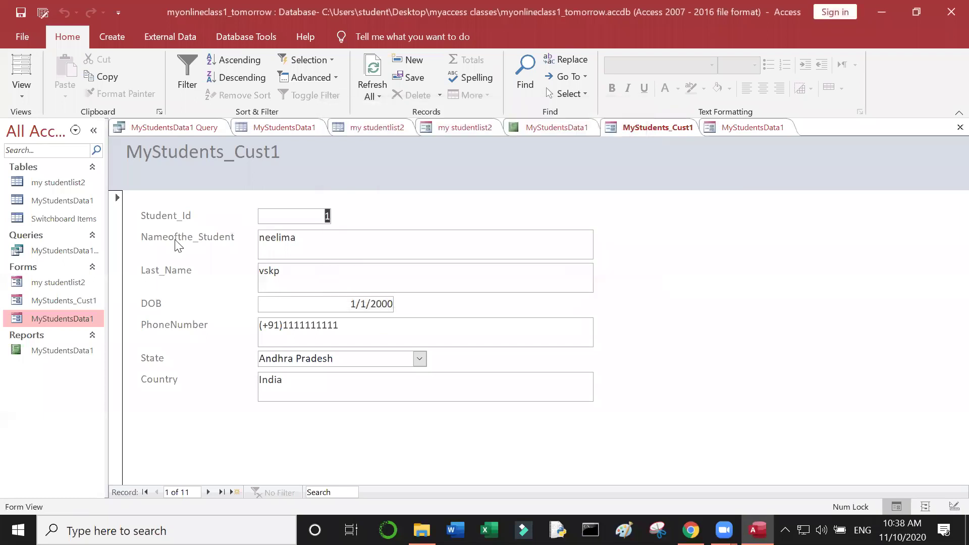
click(83, 318)
click(94, 333)
click(94, 335)
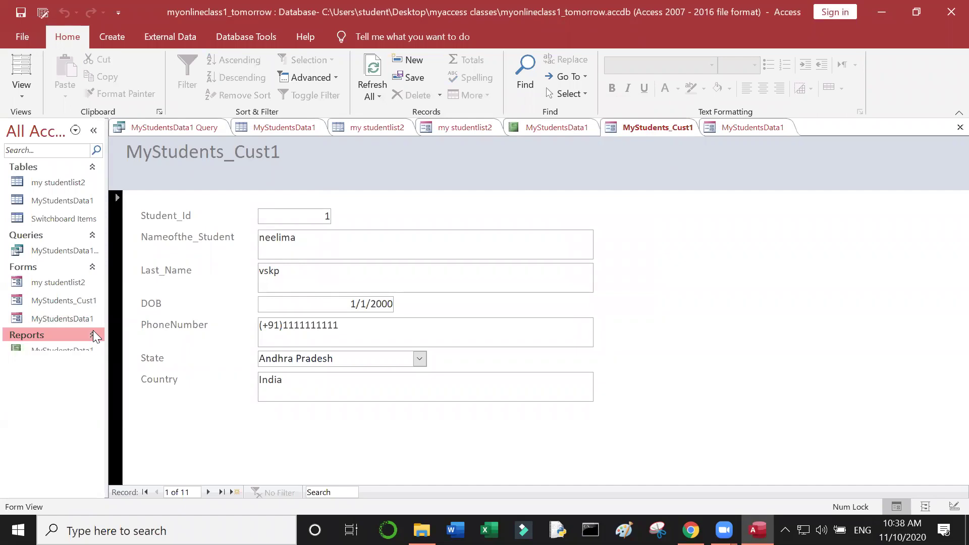
click(67, 317)
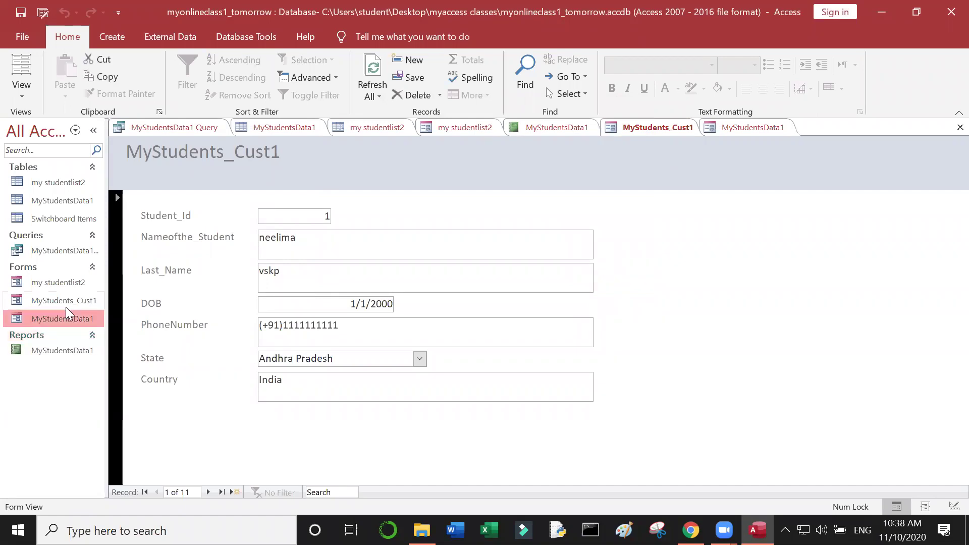
click(65, 301)
click(65, 283)
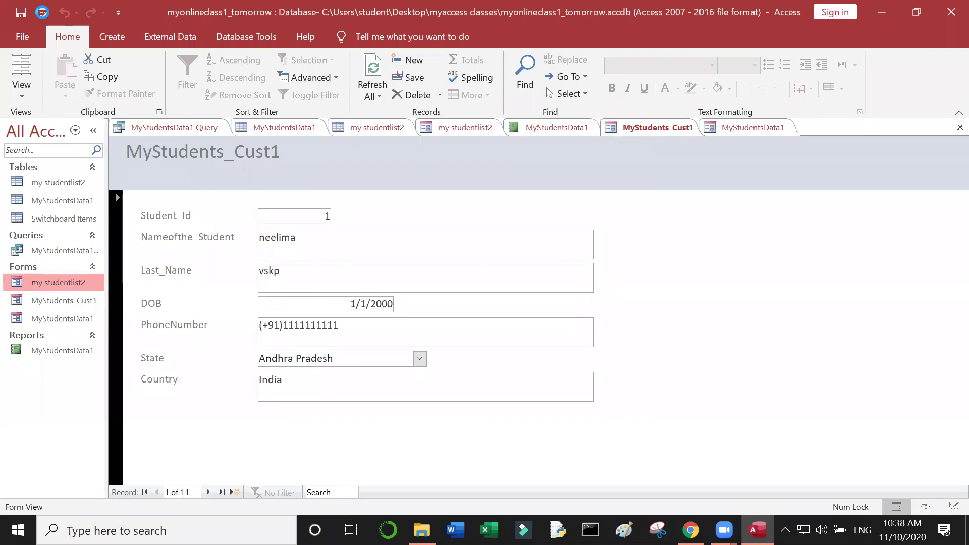
Reopen the mystudents_access page in the Switchboard Manager and change the text of its my studentlist2 item to ab.
click(43, 13)
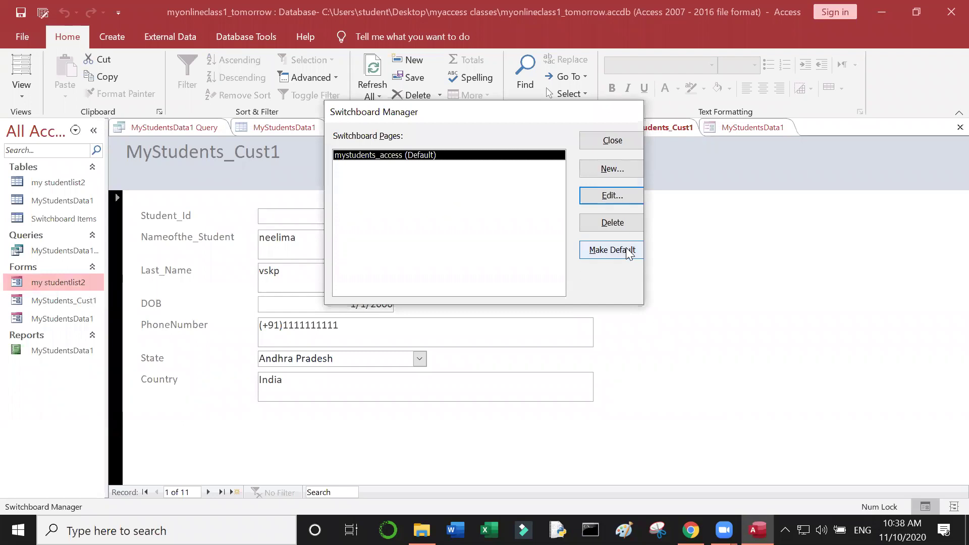
double_click(431, 156)
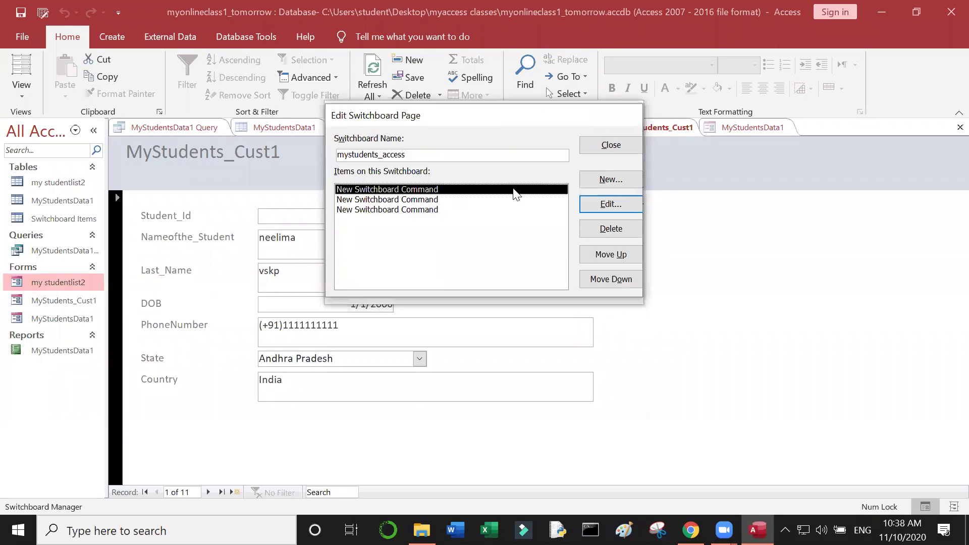
key(Return)
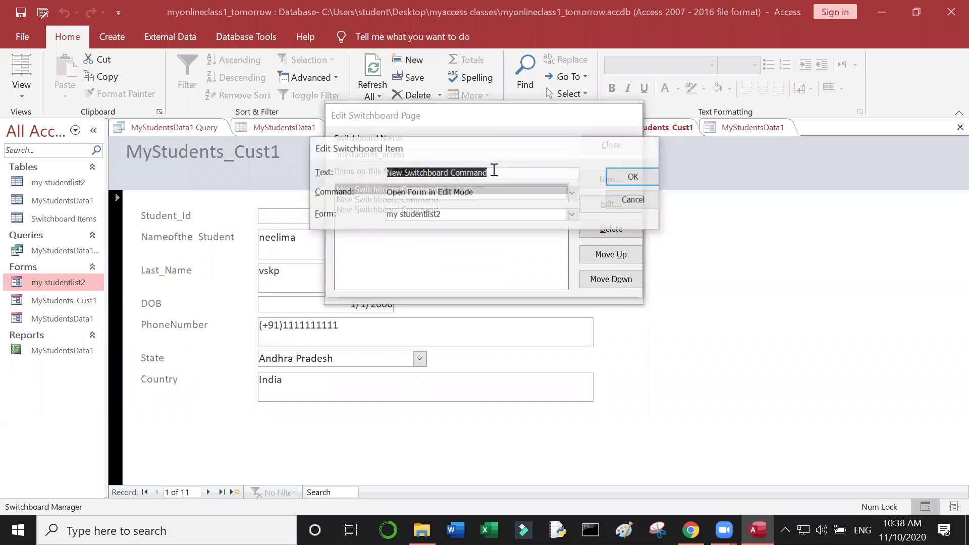
text(ab)
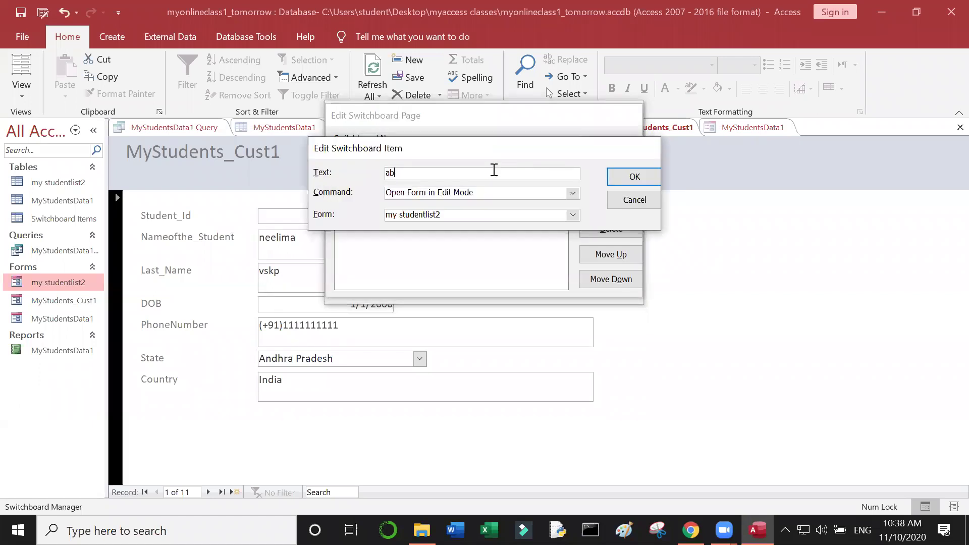
click(631, 178)
Change the text of the switchboard item that opens MyStudents_Cust1 to bc.
click(434, 200)
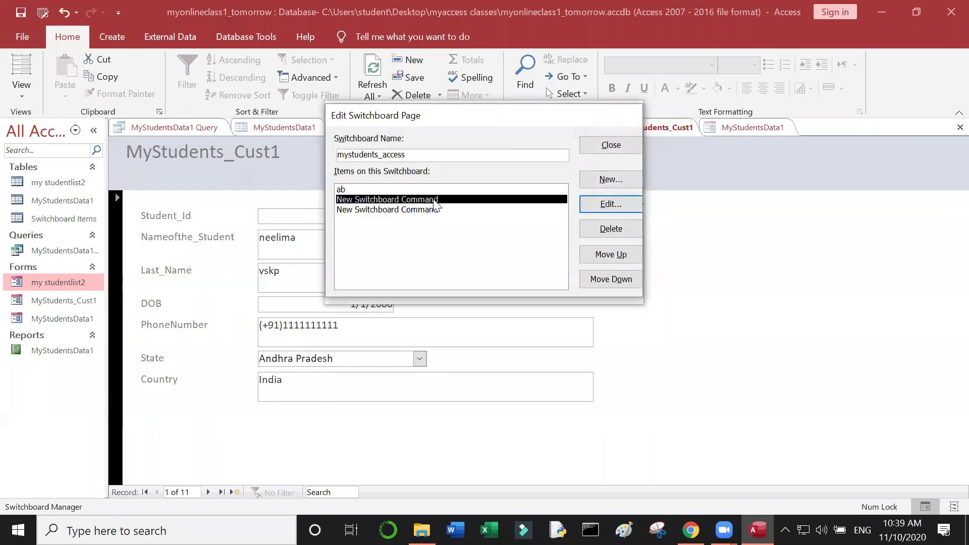
double_click(434, 200)
text(bc)
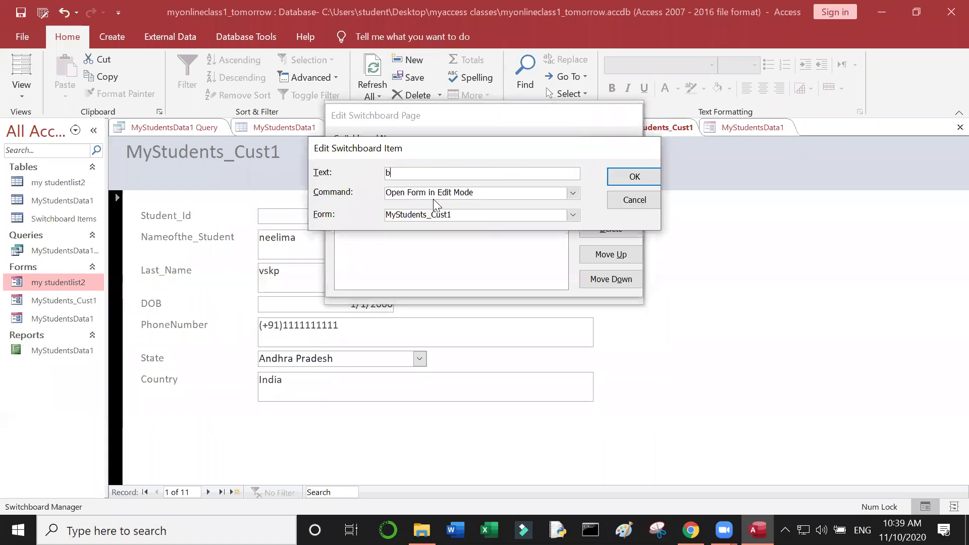
click(631, 177)
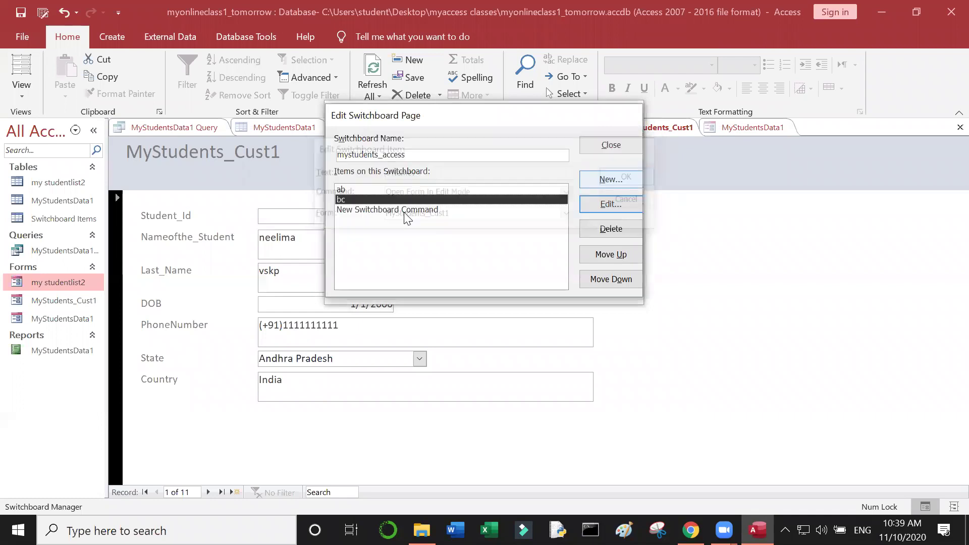
Change the text of the switchboard item that opens MyStudentsData1 to cf.
click(409, 209)
double_click(409, 210)
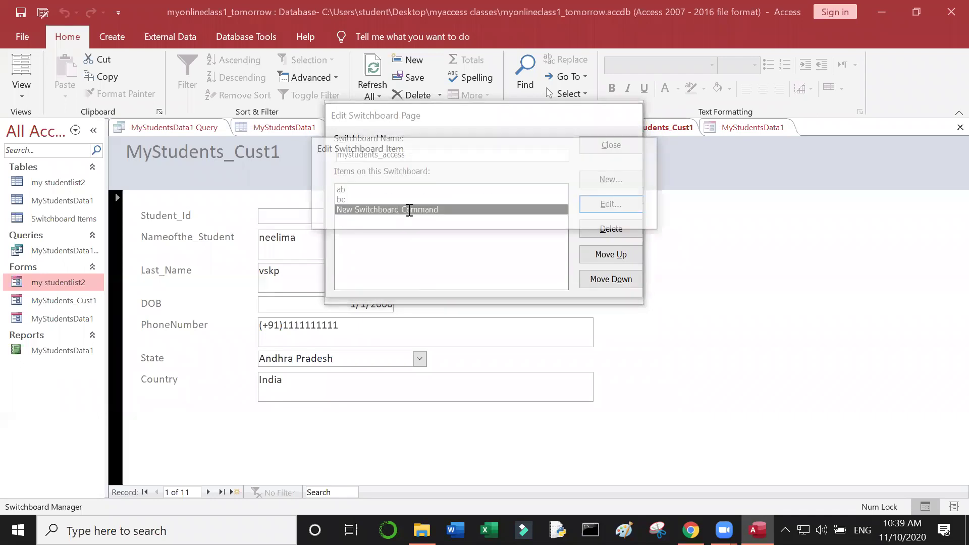
text(cf)
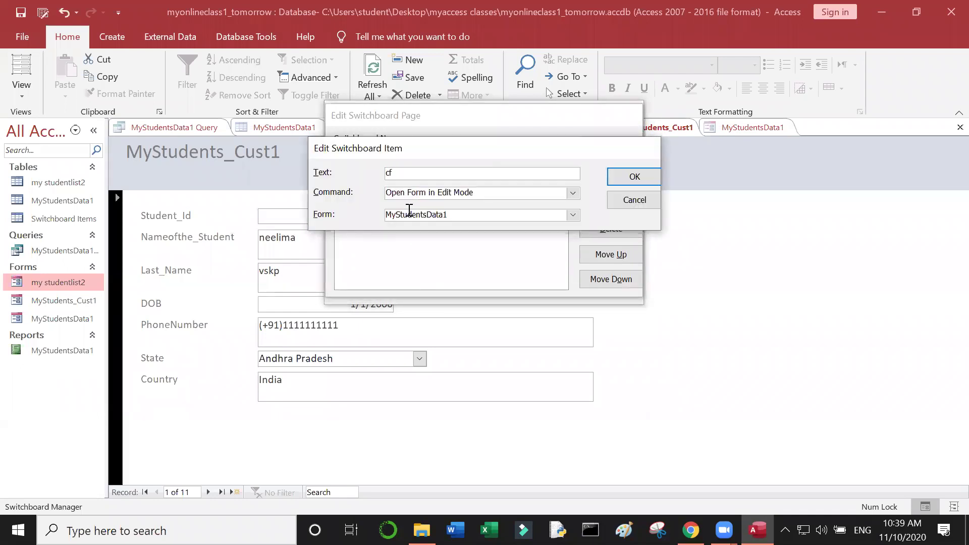
click(622, 188)
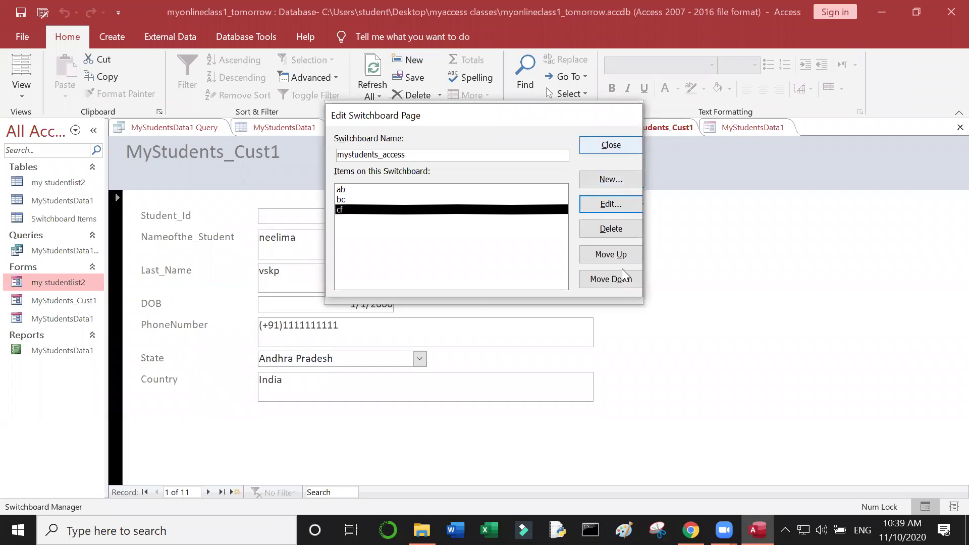
Finish editing the mystudents_access page and close the Switchboard Manager.
key(Escape)
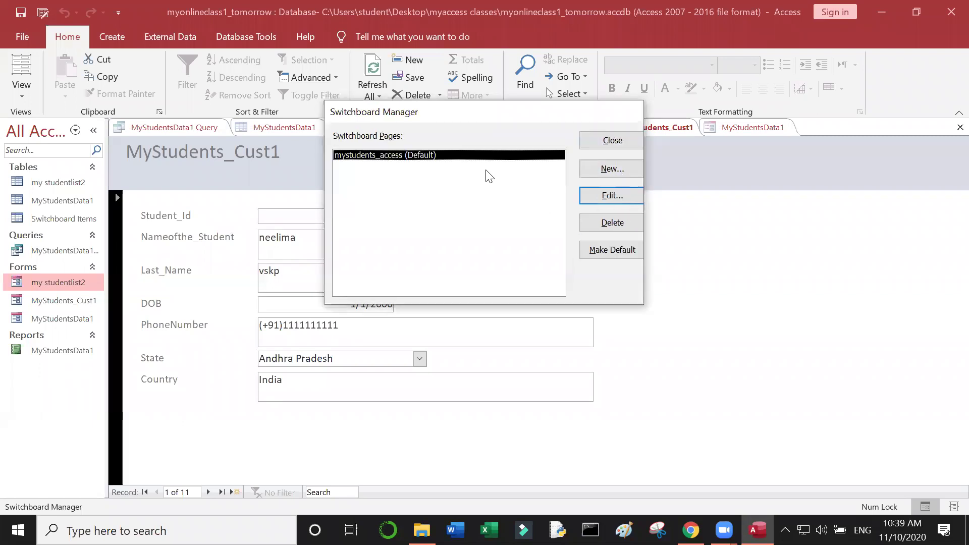
click(588, 145)
click(674, 126)
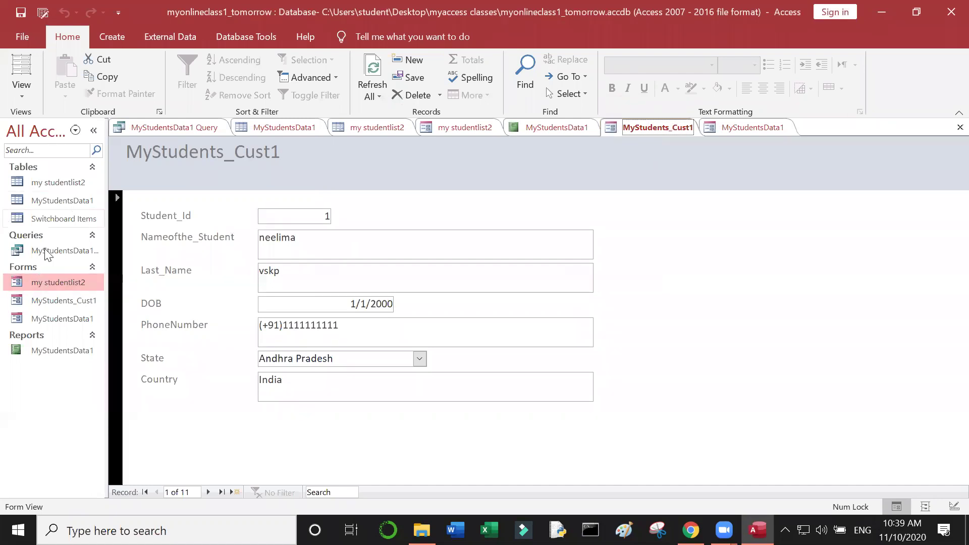
Open the Switchboard Items table to check the stored switchboard entries.
click(58, 218)
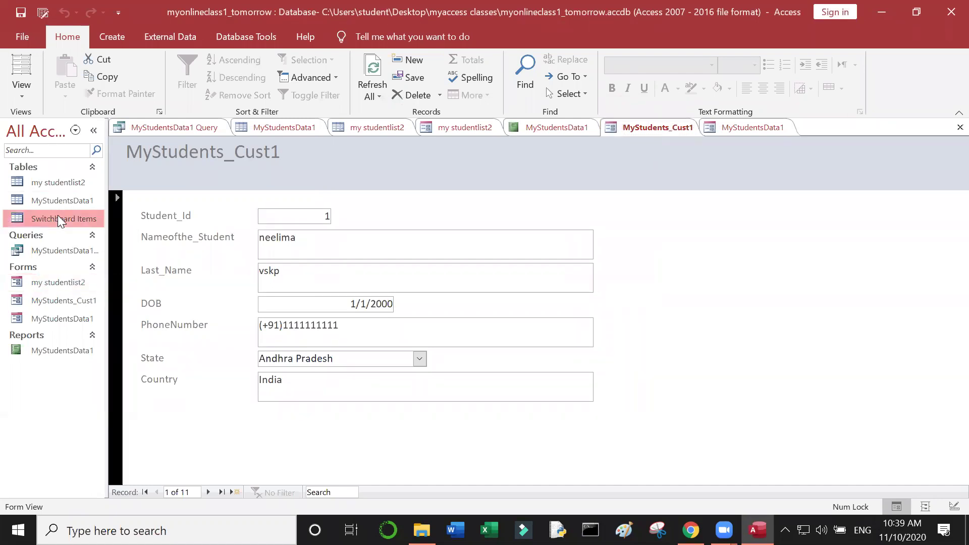
double_click(58, 217)
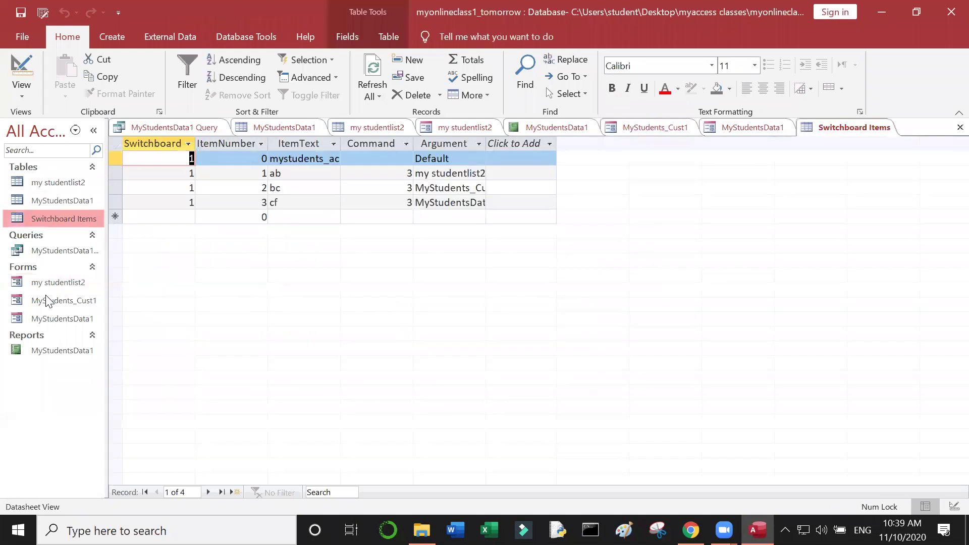
click(48, 300)
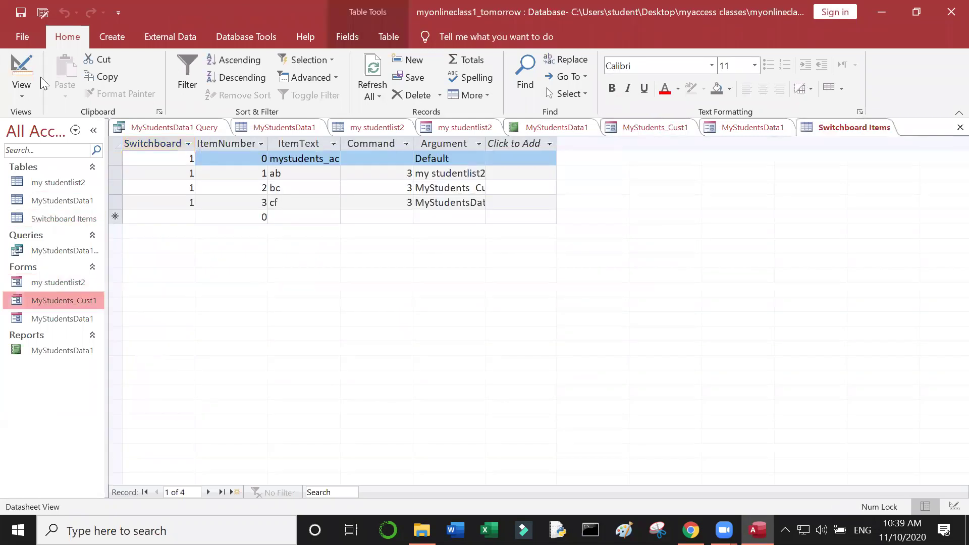
Try to run the Switchboard Manager, dismiss the notice, and close the Switchboard Items table.
click(42, 14)
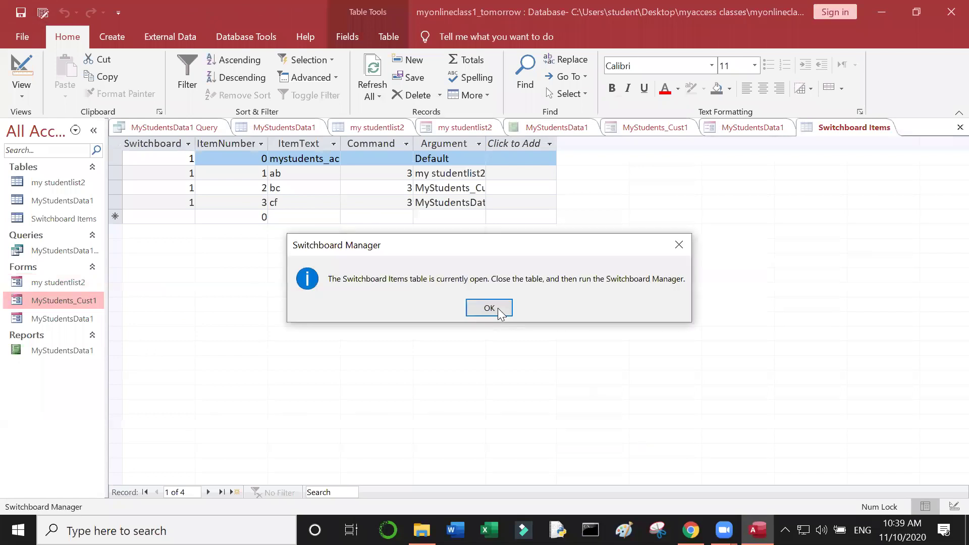
click(489, 309)
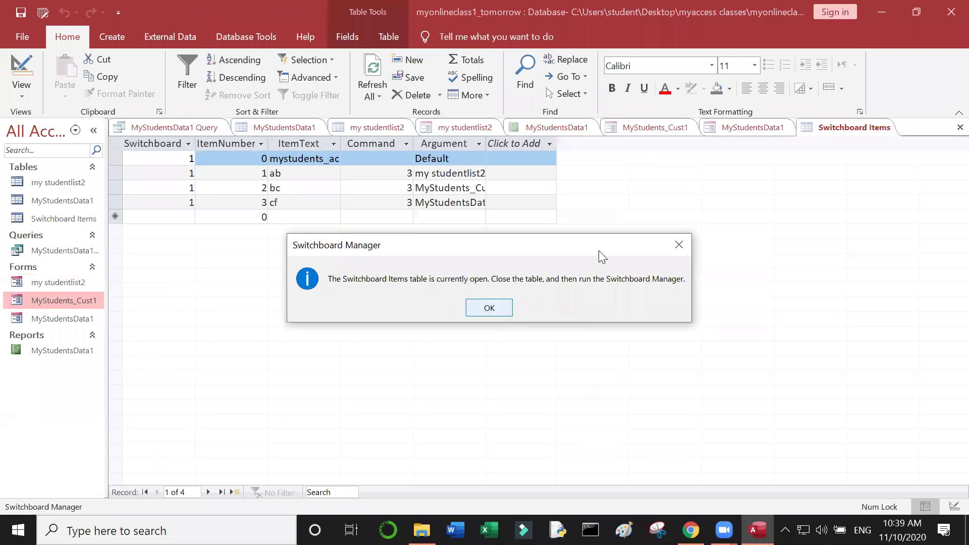
click(836, 132)
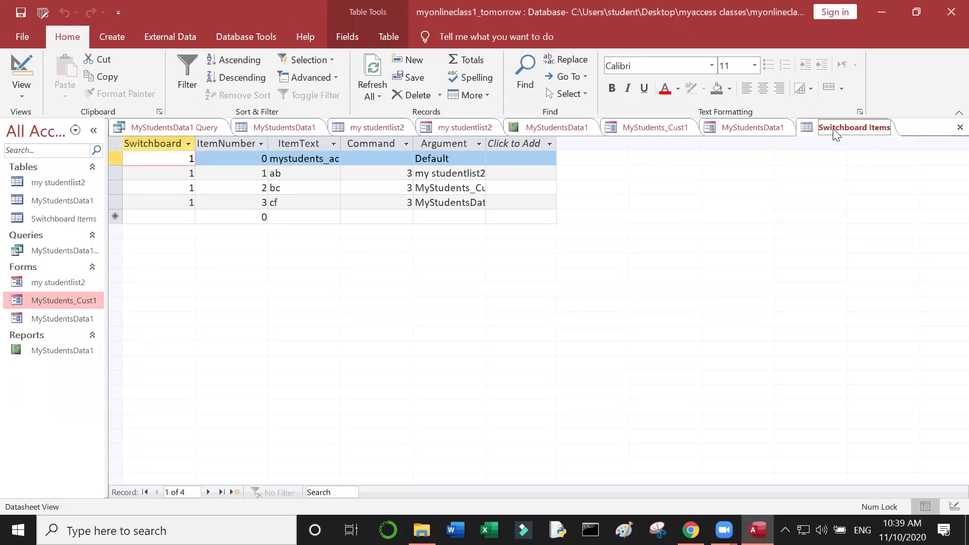
right_click(836, 131)
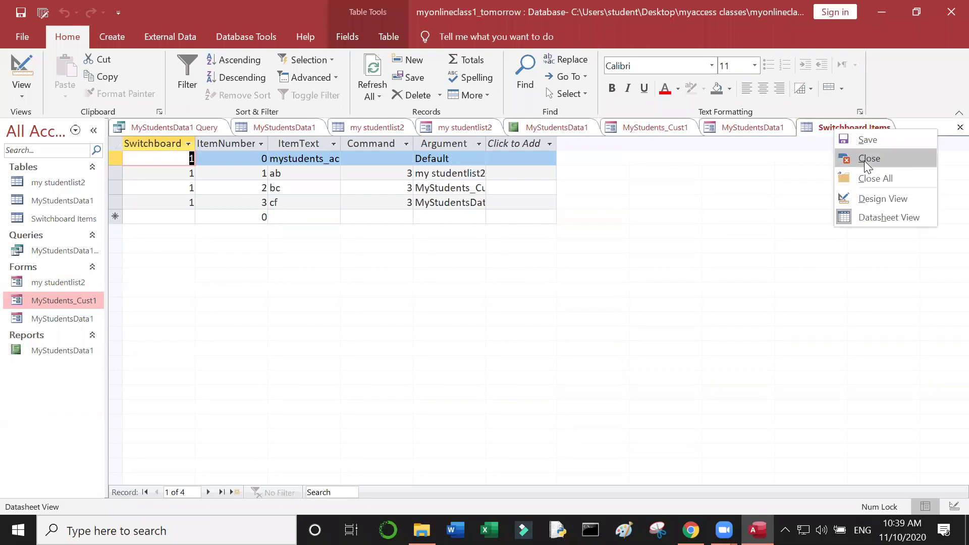
click(864, 160)
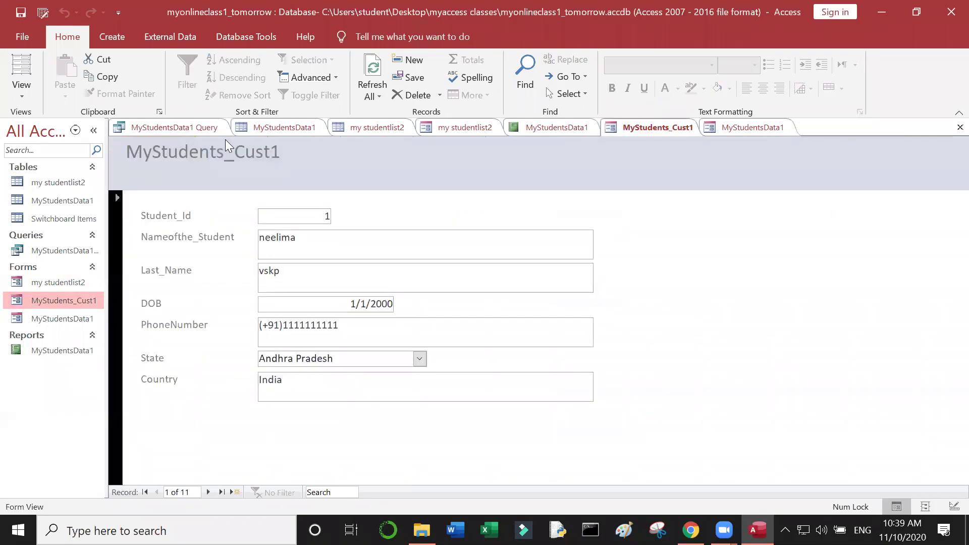
Reopen the Switchboard Manager, make mystudents_access the default page again, and cancel creating a new page.
click(43, 12)
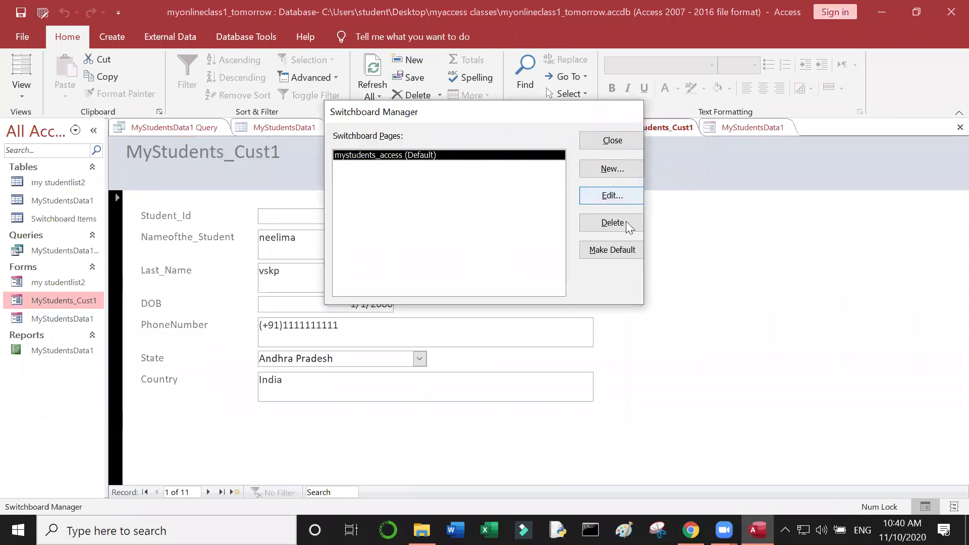
click(625, 250)
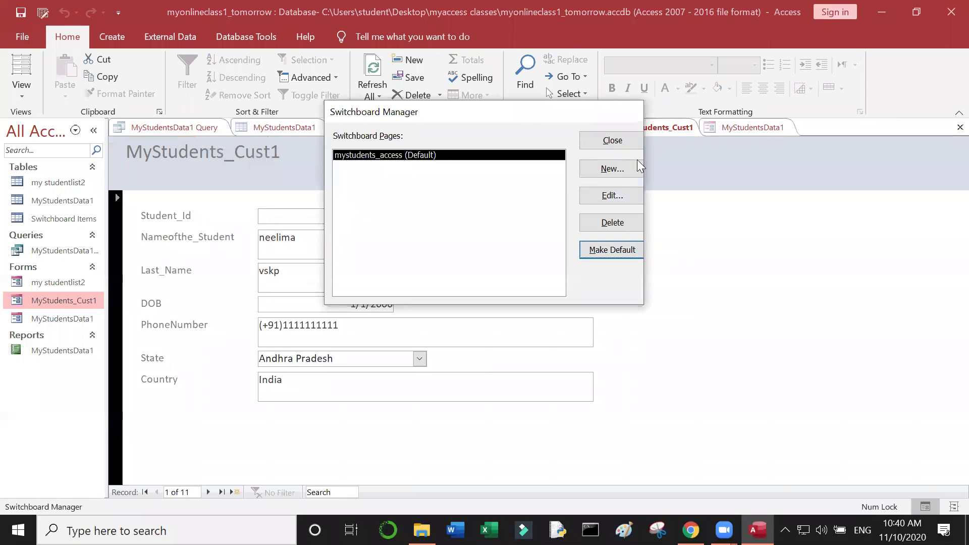
click(603, 164)
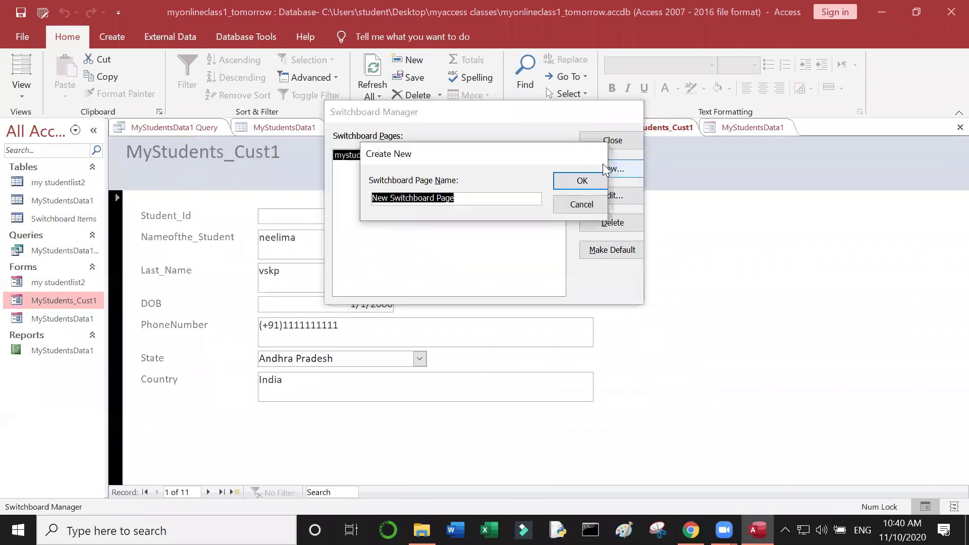
click(583, 208)
Open the mystudents_access page for editing and review the text, command and form of its ab item.
double_click(464, 155)
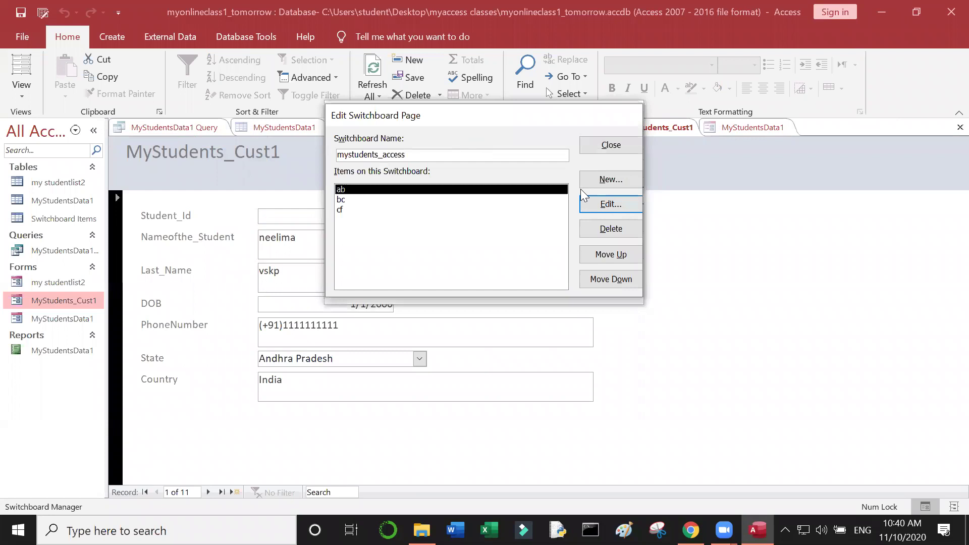
click(615, 205)
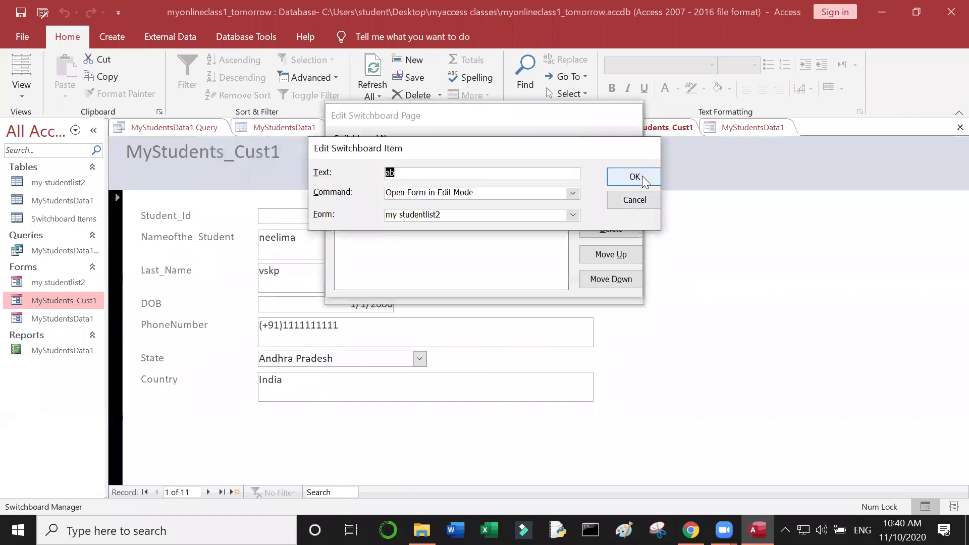
key(Return)
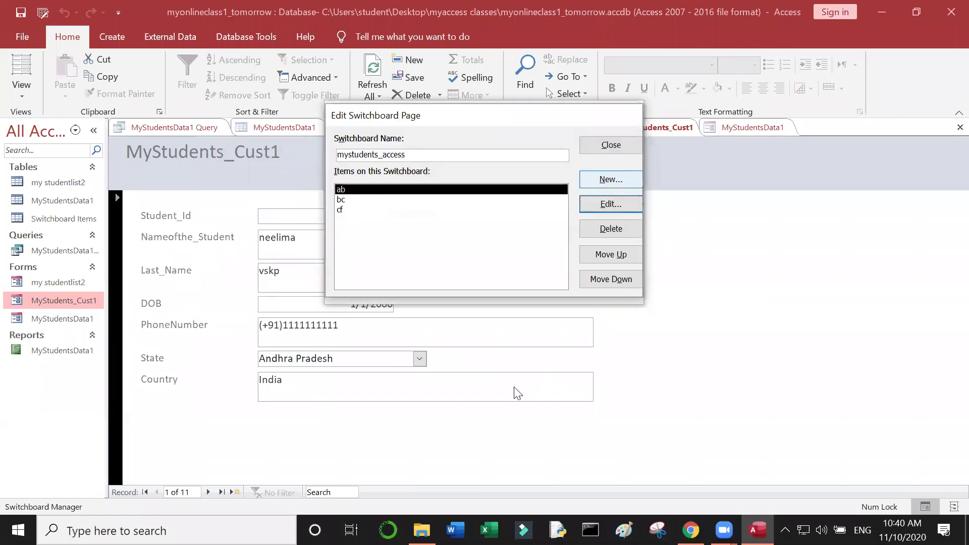
mouse_move(422, 530)
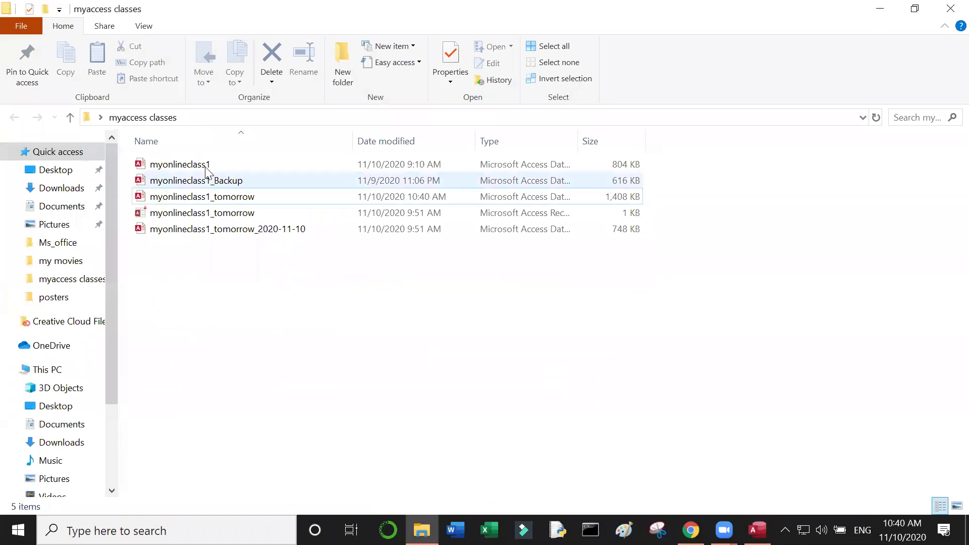
click(206, 167)
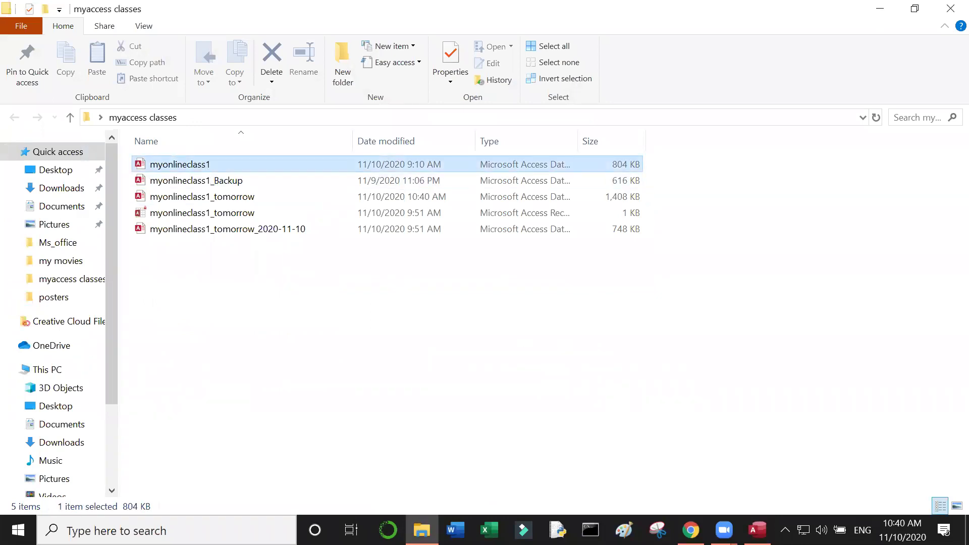
key(alt+Tab)
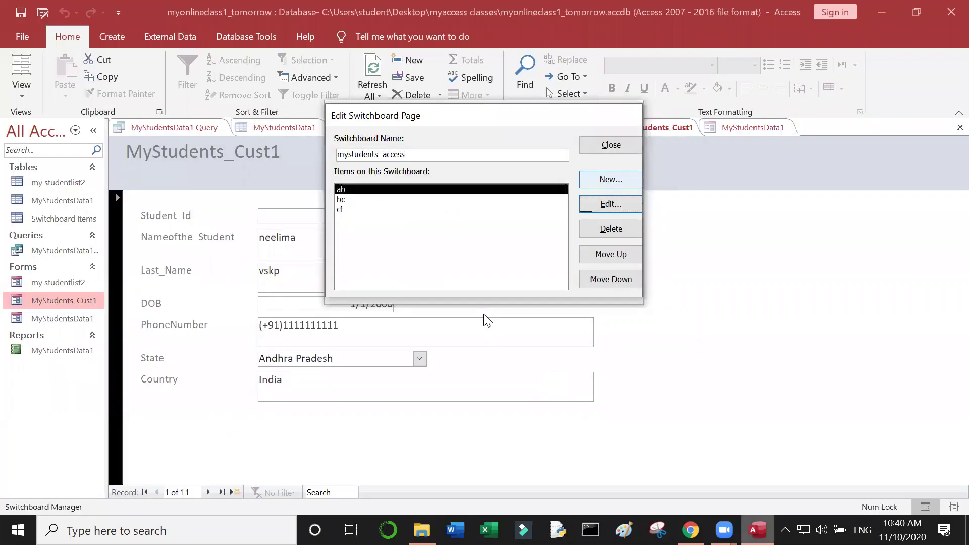
Close the mystudents_access page editor and exit the Switchboard Manager.
click(631, 145)
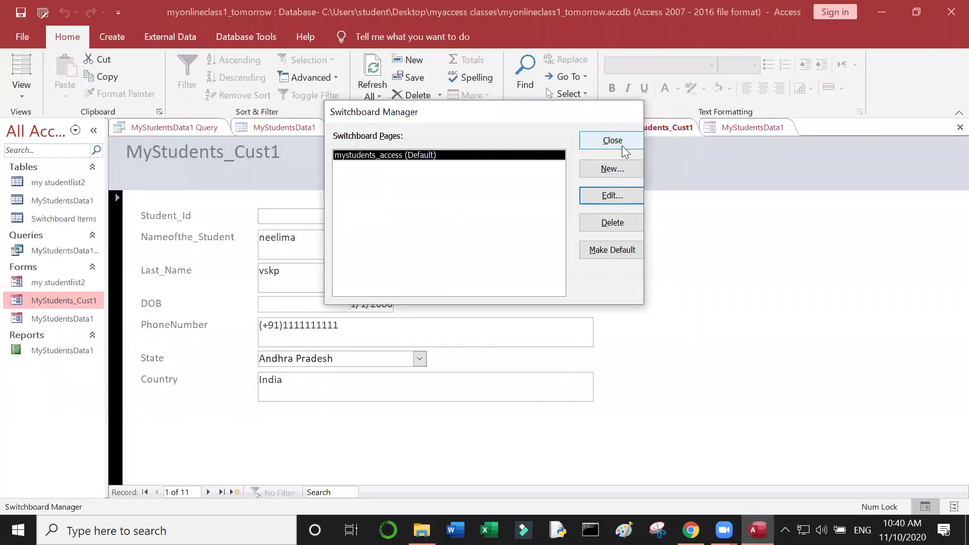
click(619, 144)
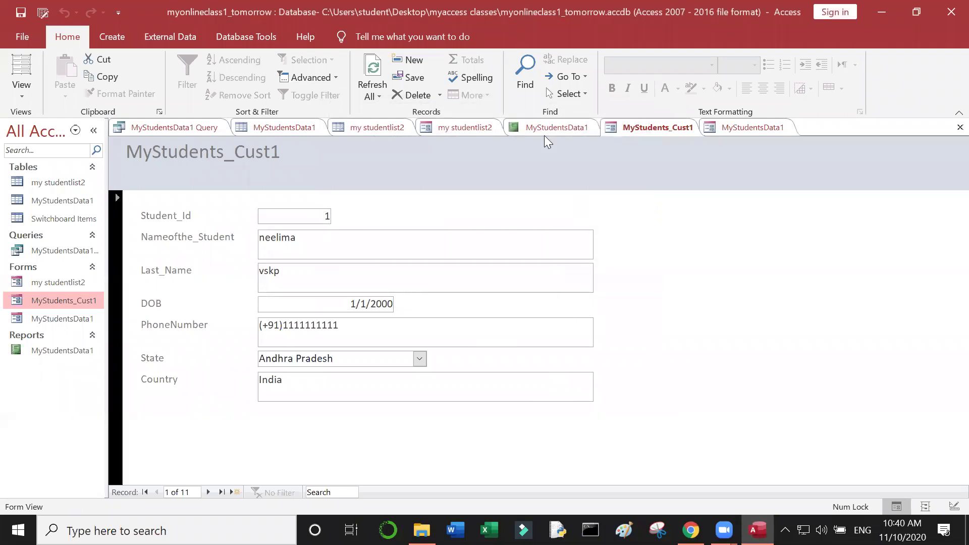
click(107, 43)
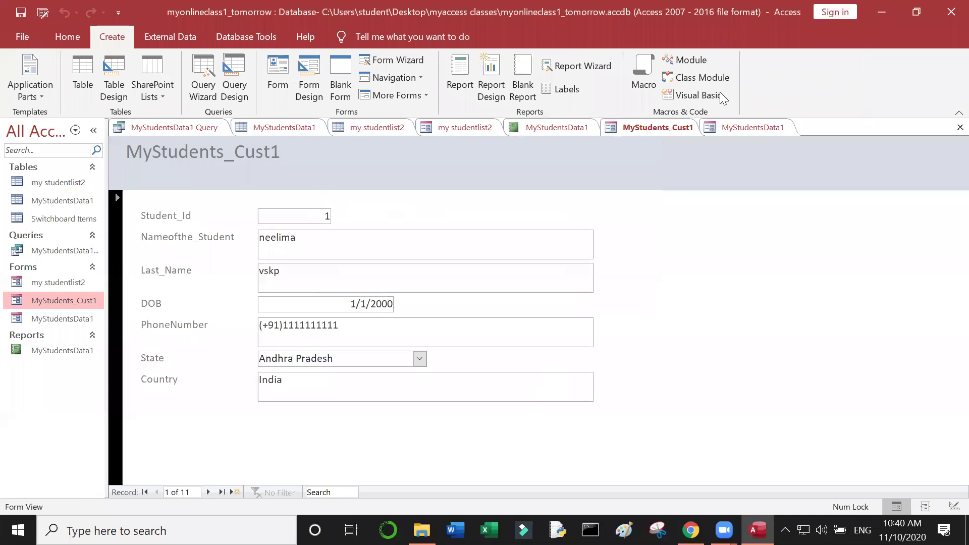
mouse_move(723, 530)
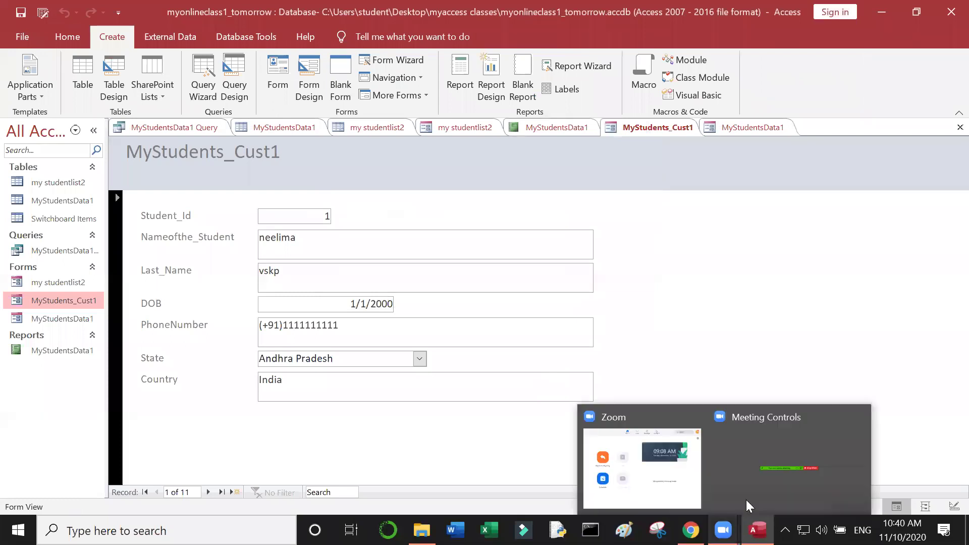
click(693, 449)
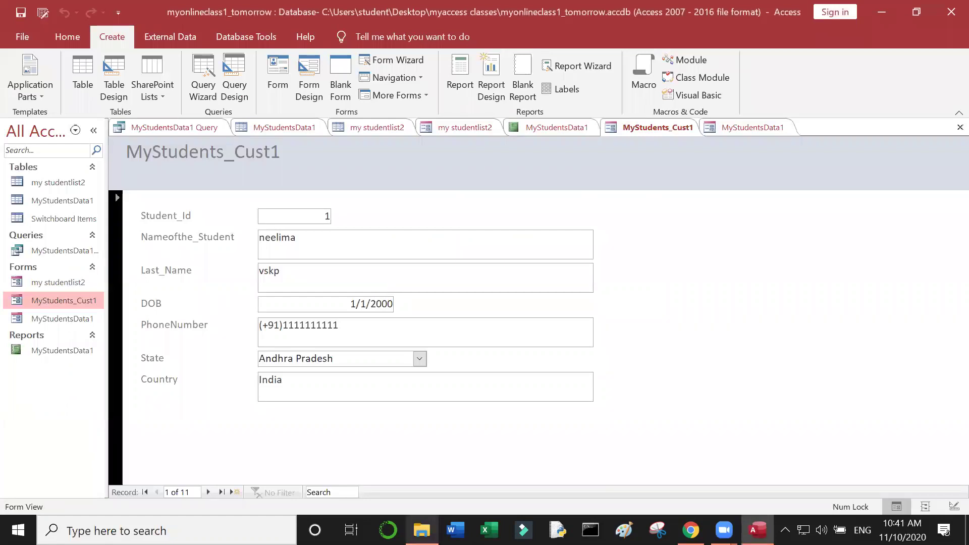
Switch to File Explorer and open the myonlineclass1 database from the myaccess classes folder.
click(422, 530)
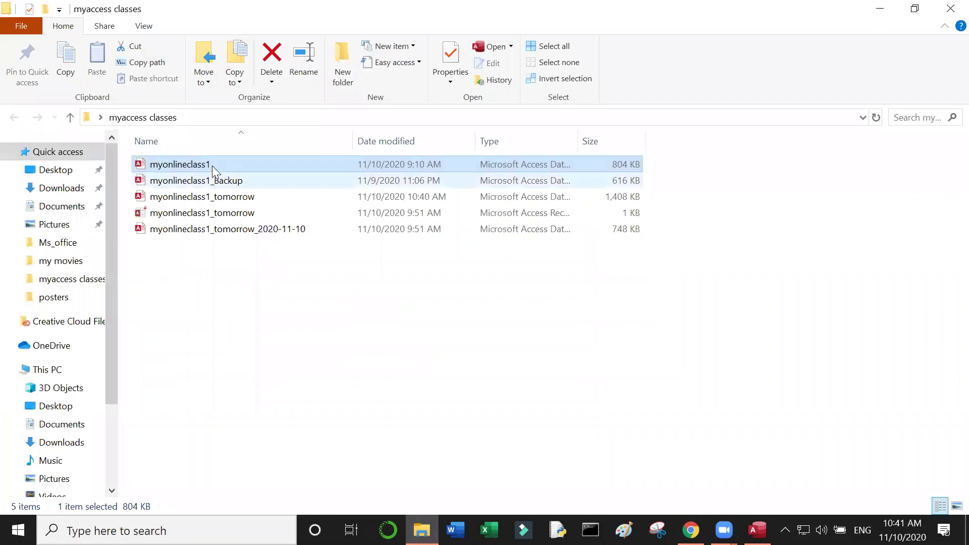
key(F2)
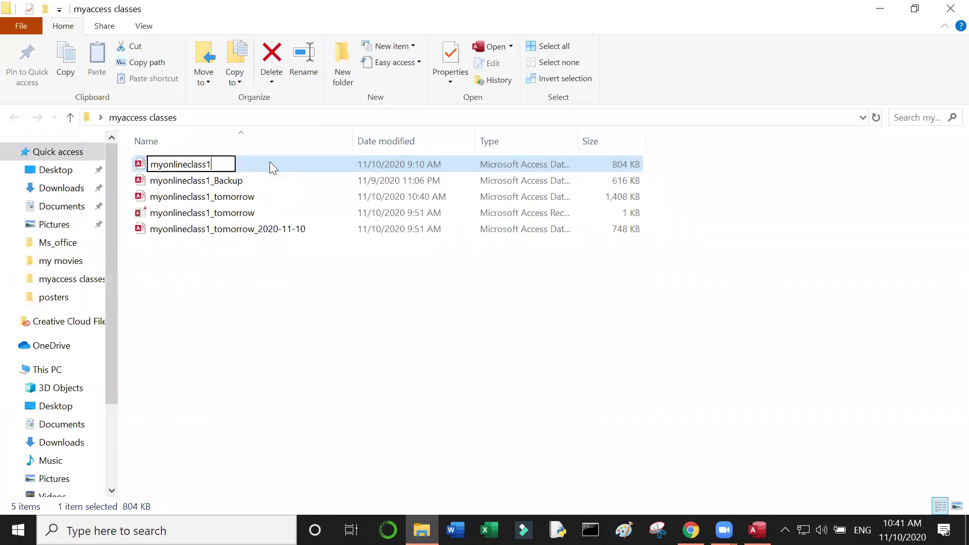
key(Return)
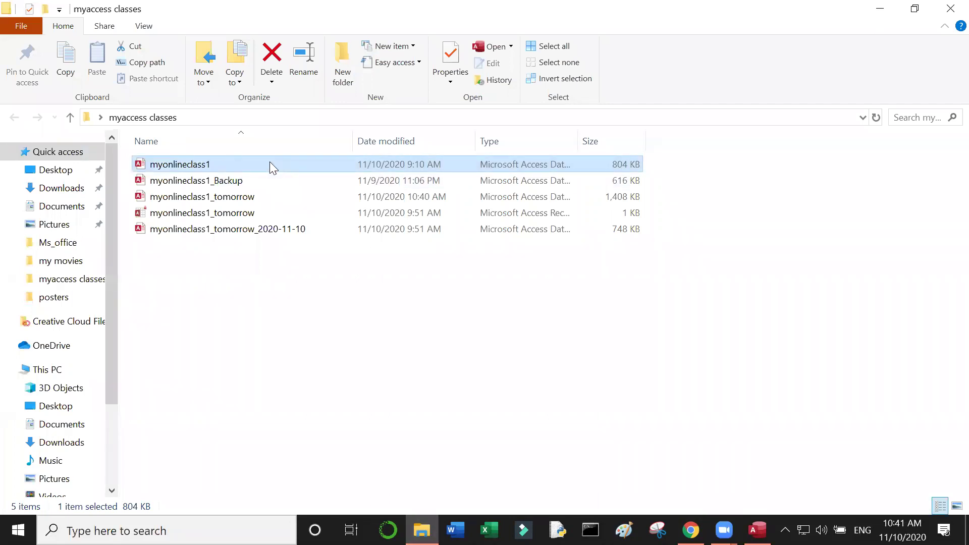
key(alt+Tab)
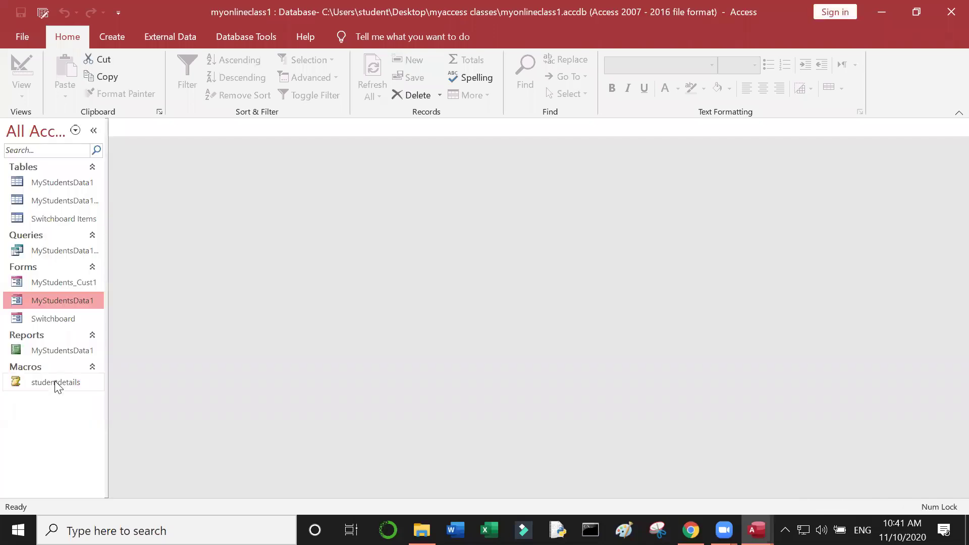
Open the Switchboard form of the myonlineclass1 database.
click(56, 387)
click(63, 321)
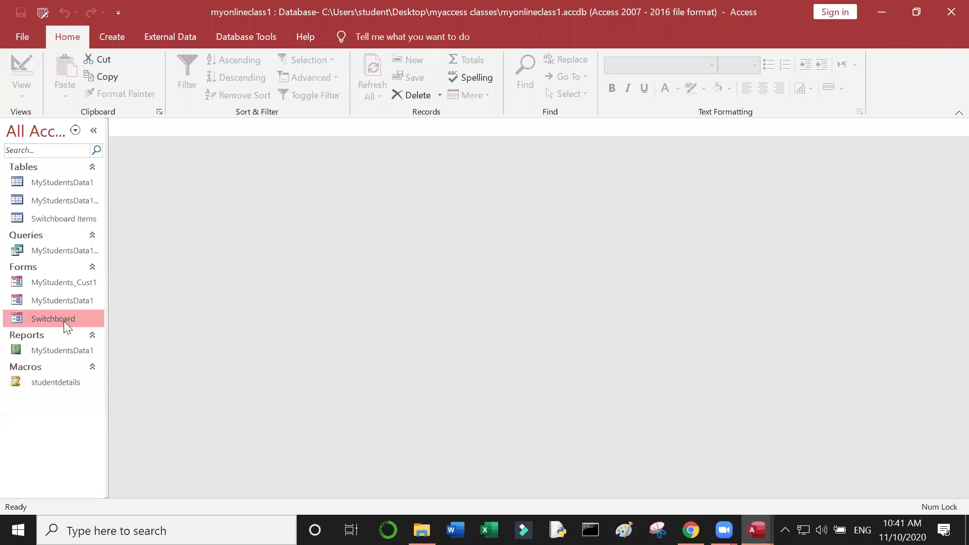
double_click(64, 321)
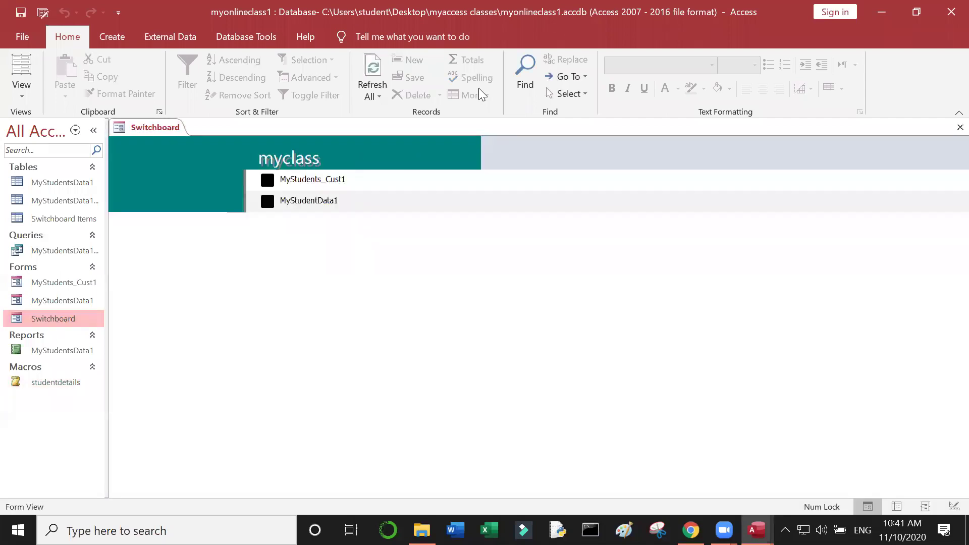
Test the myclass switchboard by opening the MyStudents_Cust1 and MyStudentData1 items, returning to the Switchboard form after each.
click(323, 49)
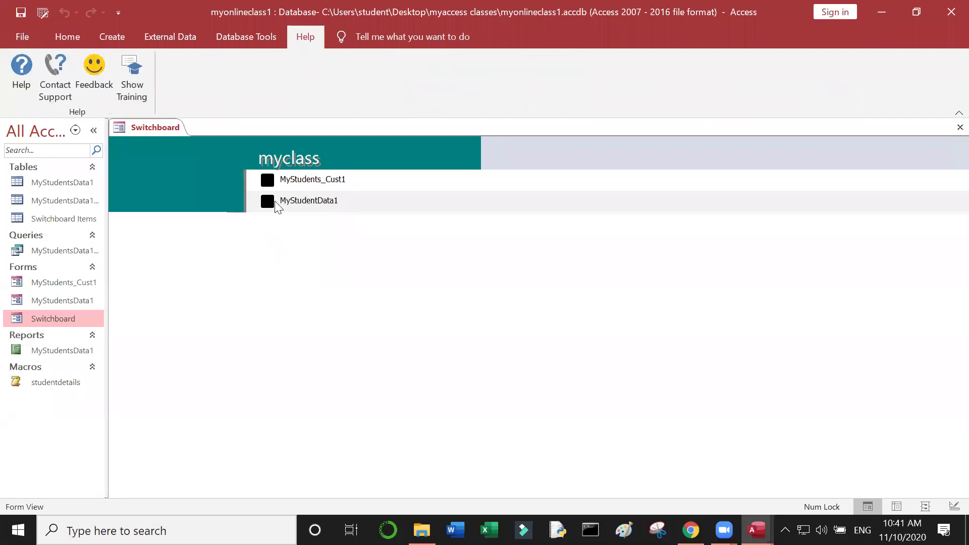
click(270, 181)
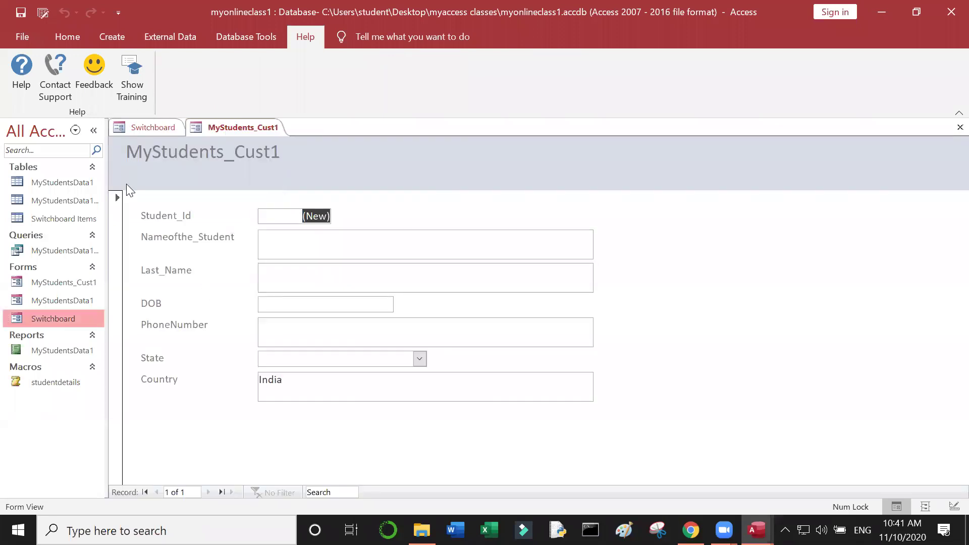
click(154, 127)
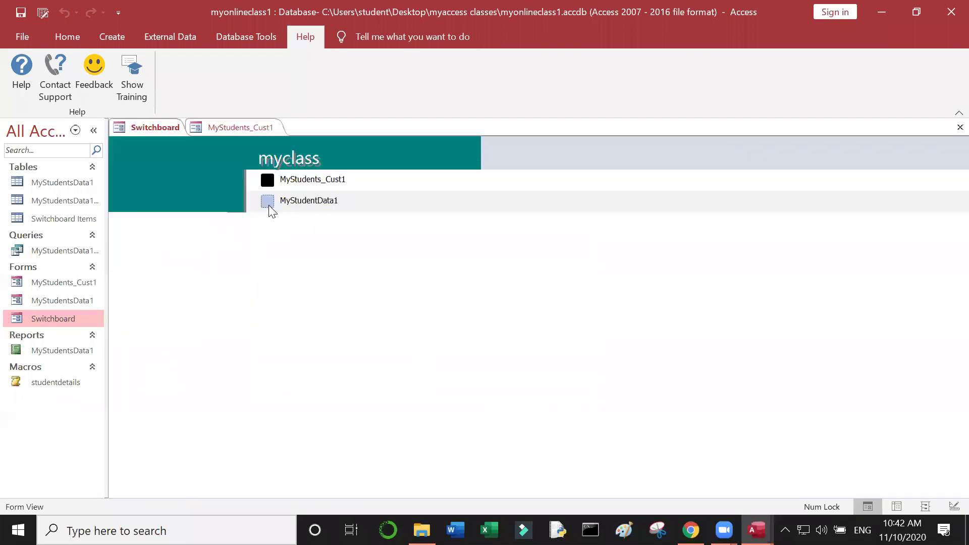
click(267, 201)
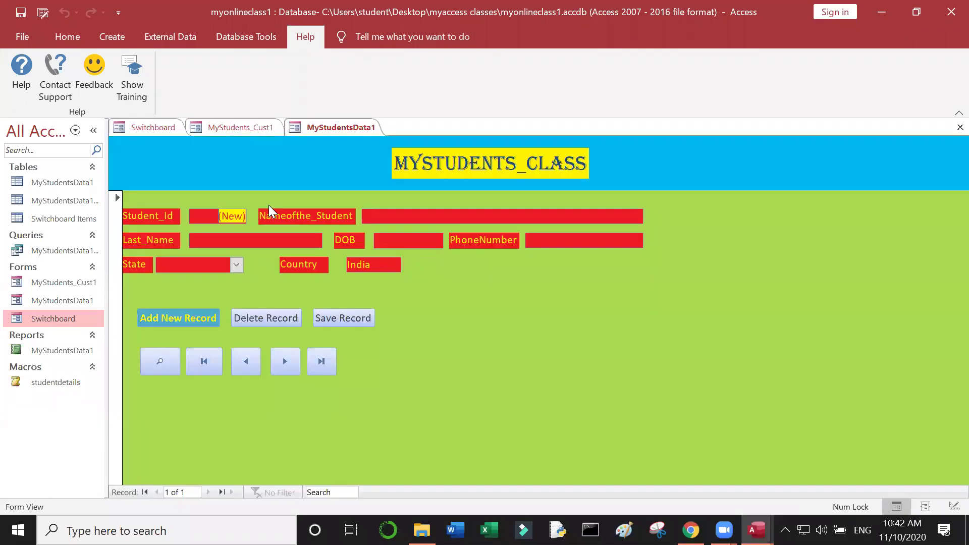
click(165, 127)
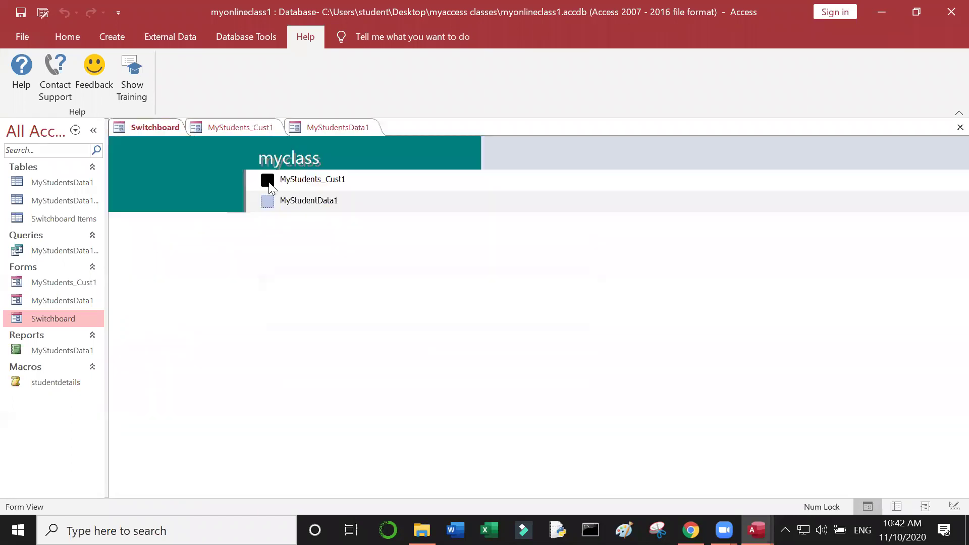
Retest both items of the myclass switchboard and compare the open Switchboard, MyStudents_Cust1 and MyStudentsData1 forms.
click(269, 183)
click(153, 128)
click(268, 202)
click(163, 128)
click(267, 180)
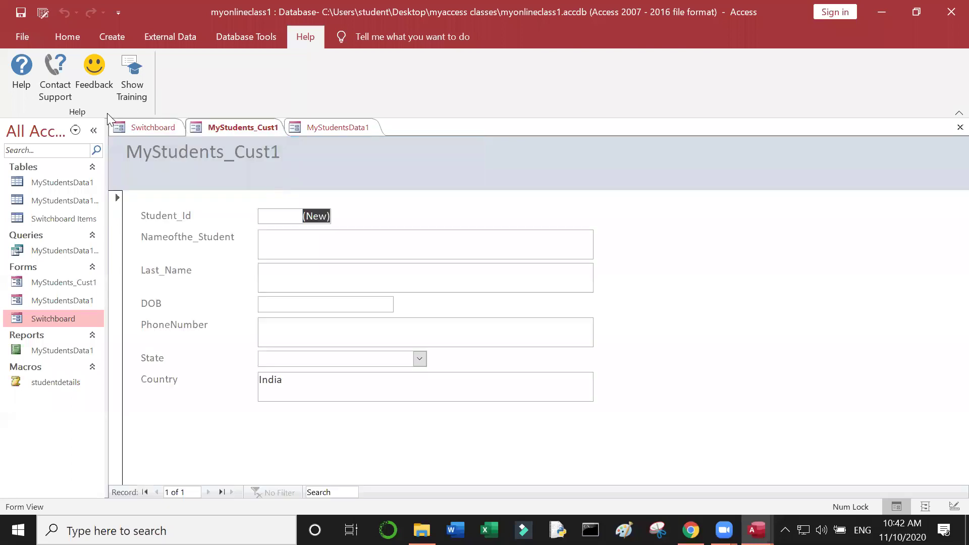
click(158, 130)
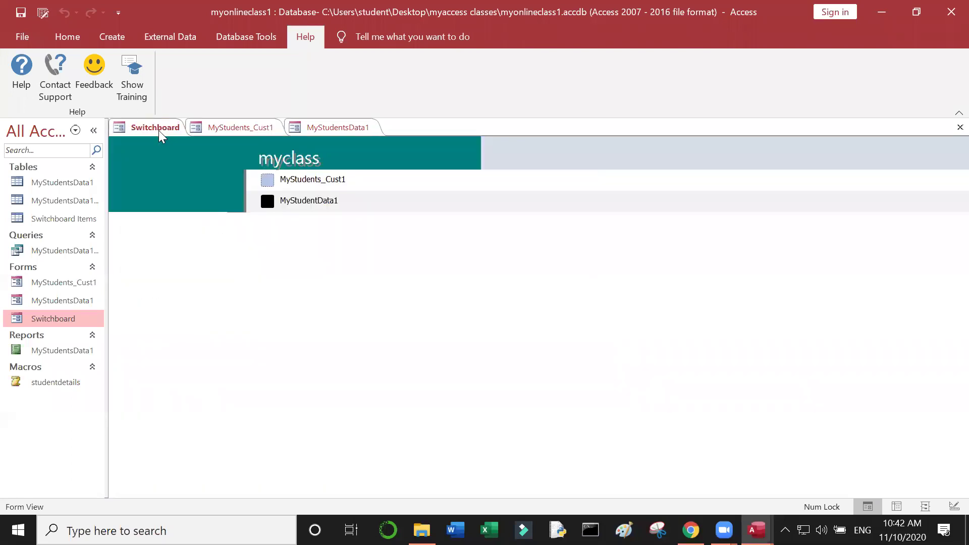
click(267, 181)
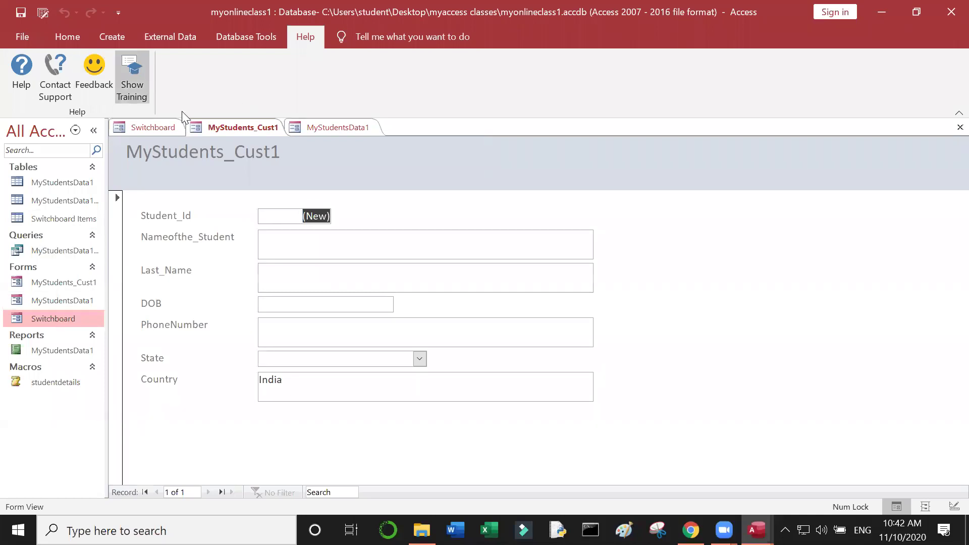
key(ctrl+F6)
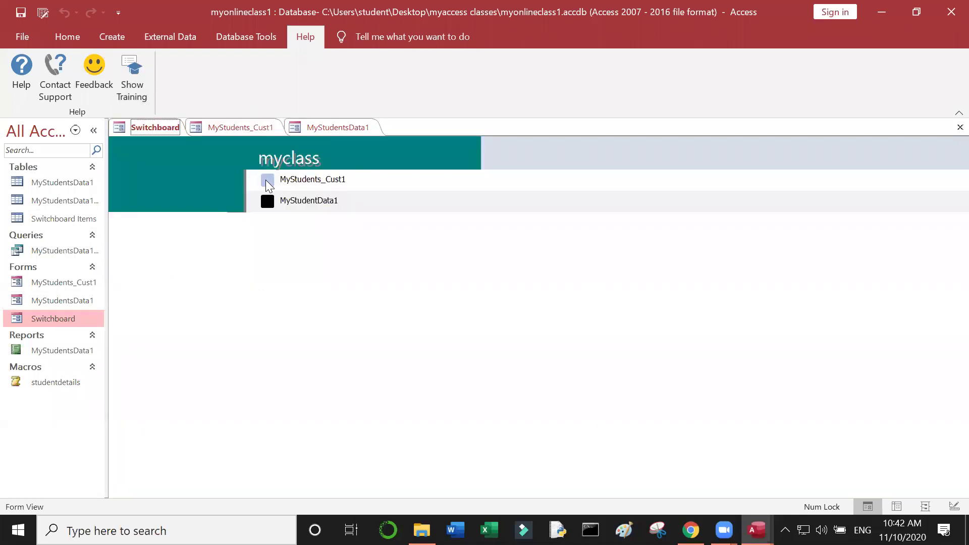
key(ctrl+shift+F6)
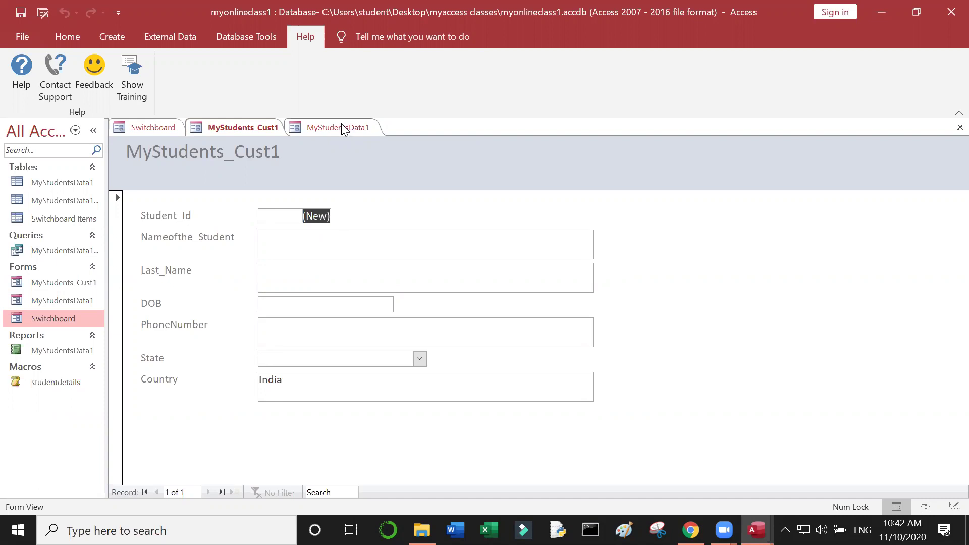
key(ctrl+F6)
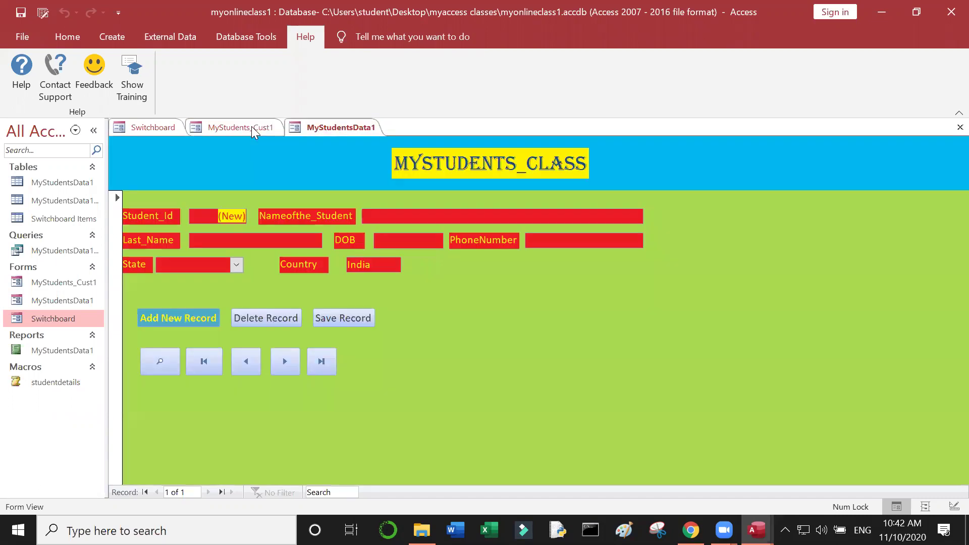
click(252, 126)
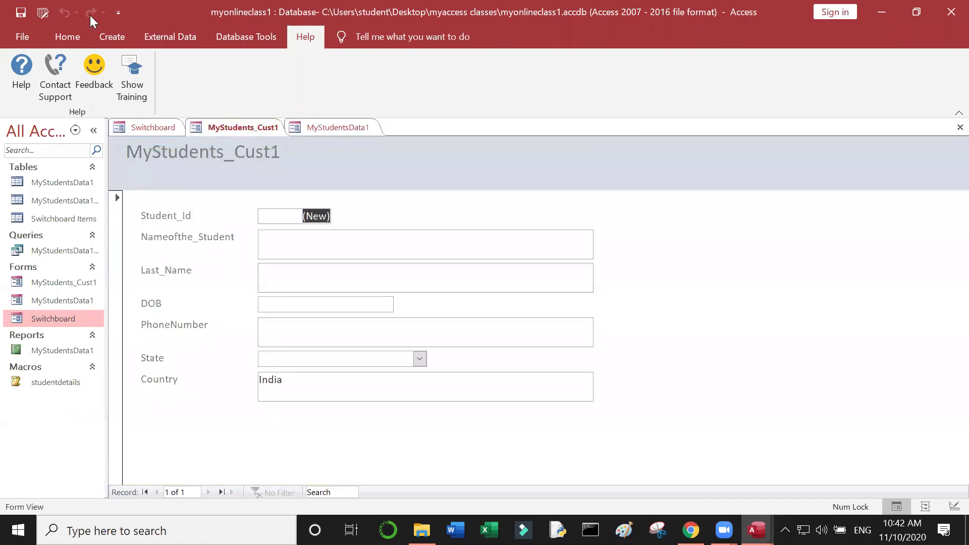
Open the MyStudentsData1 table and start its export to an Excel spreadsheet, choosing the Desktop as destination for MyStudentsData1.xlsx.
click(107, 36)
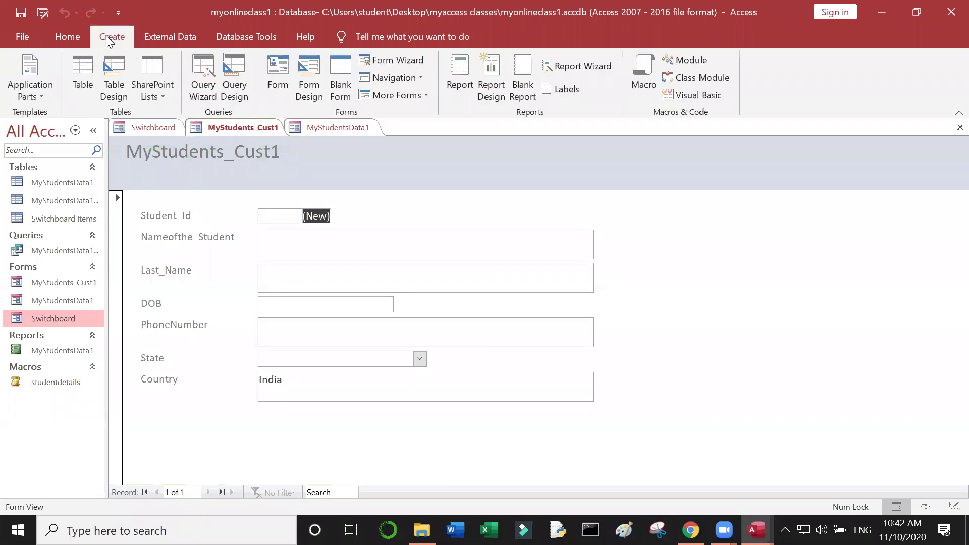
click(167, 40)
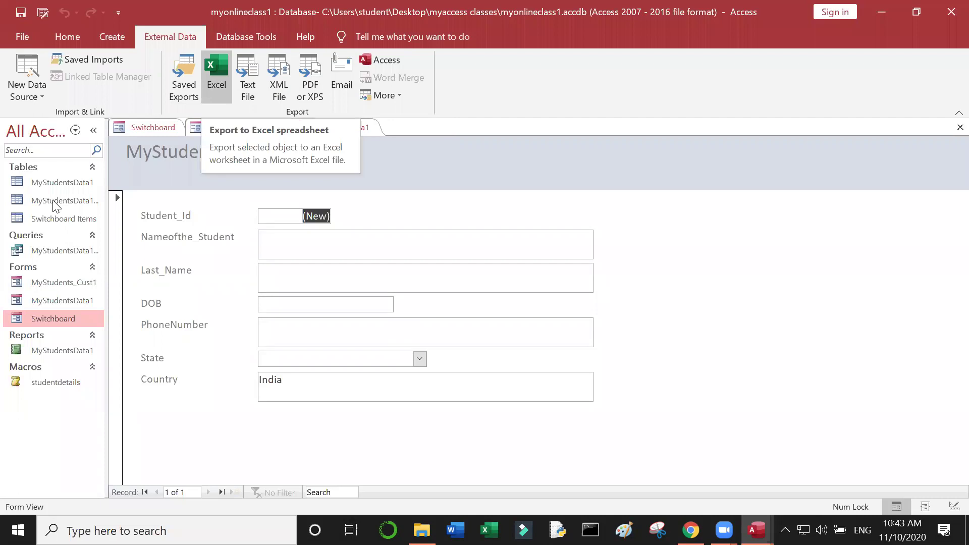
click(62, 179)
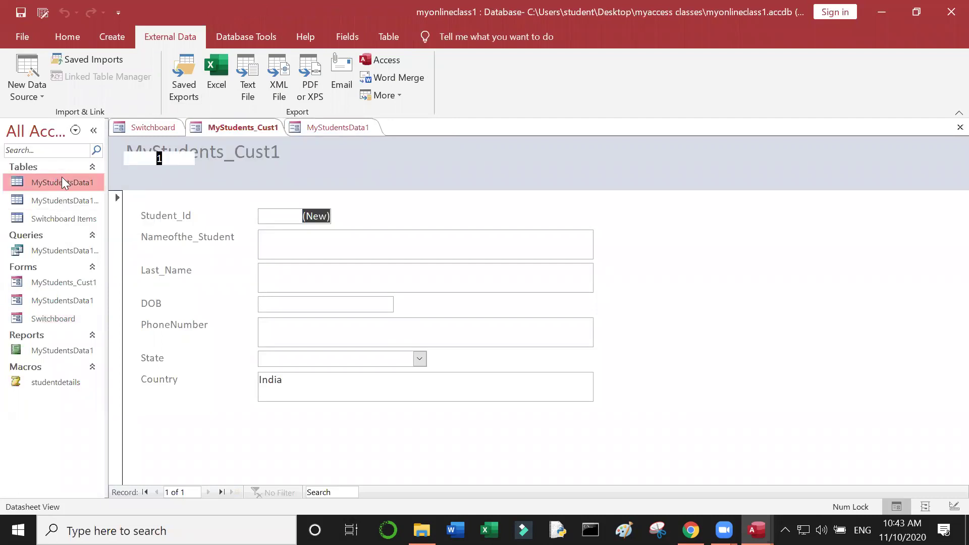
click(219, 75)
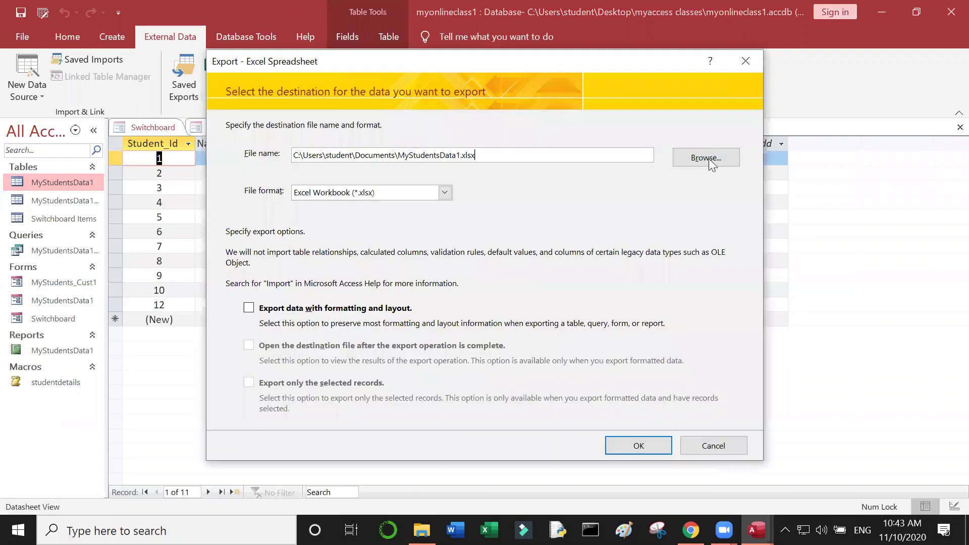
click(697, 158)
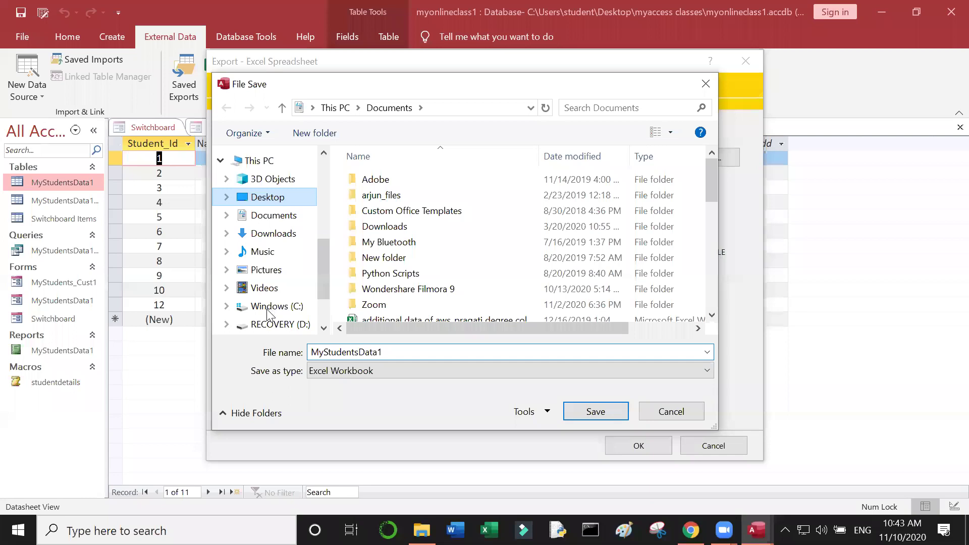
key(Escape)
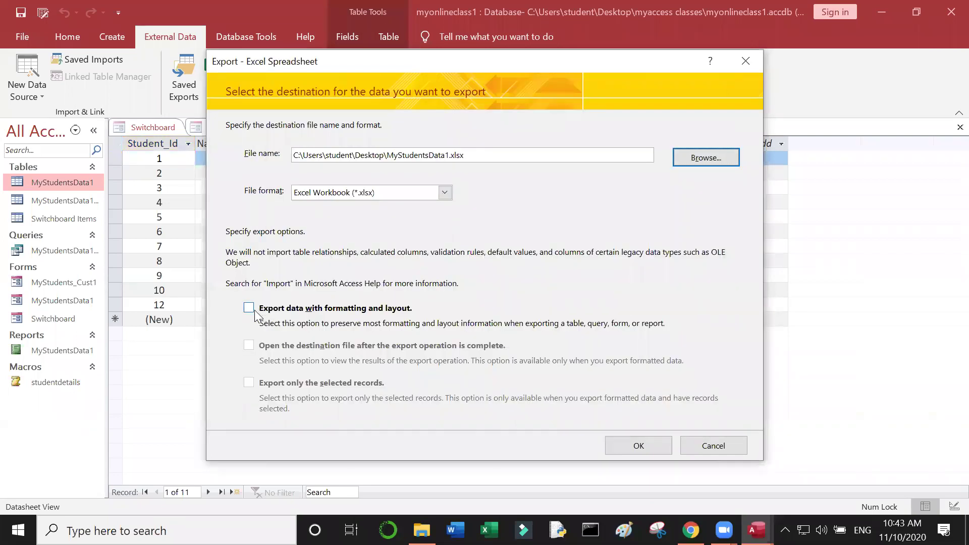
Export as Excel Workbook (*.xlsx) with formatting and layout, opening the destination file on completion and leaving the export steps unsaved.
click(254, 311)
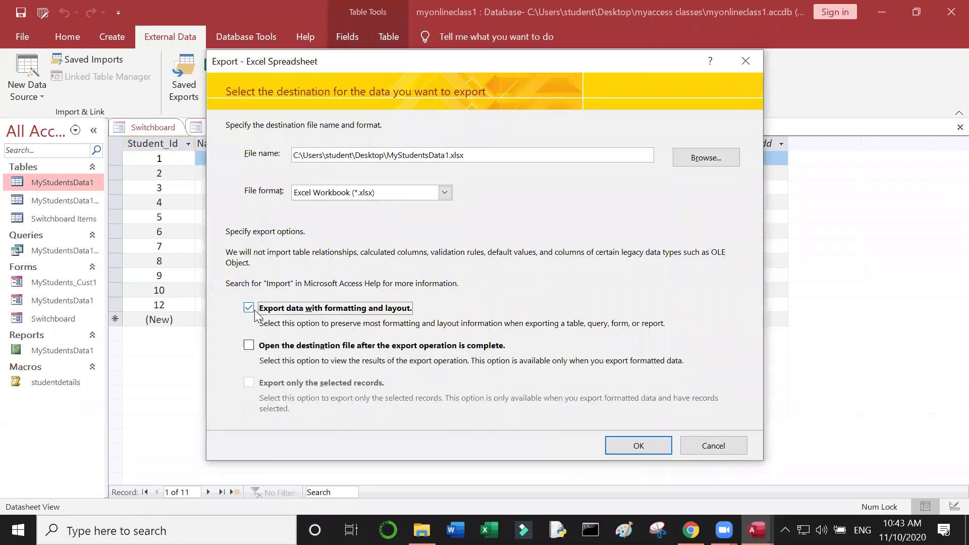
click(445, 193)
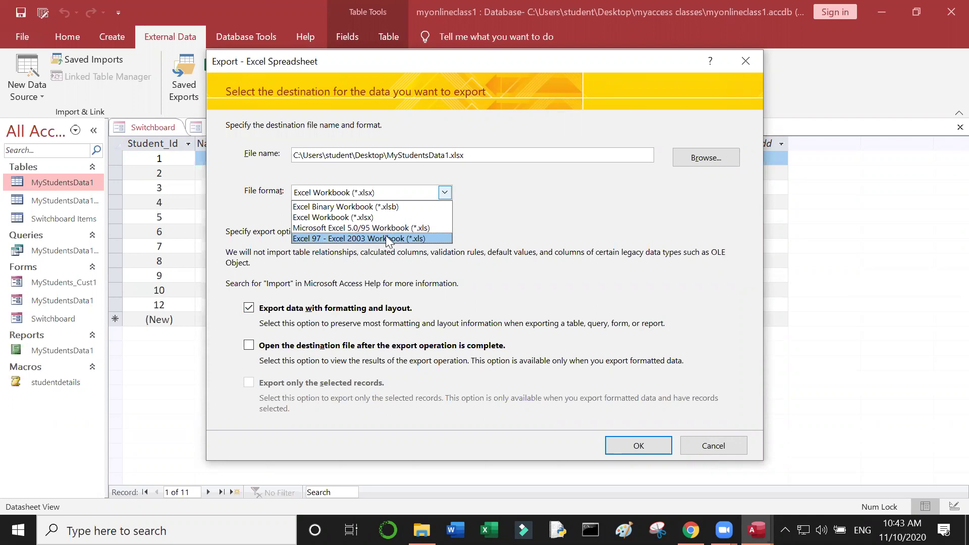
click(422, 206)
click(446, 192)
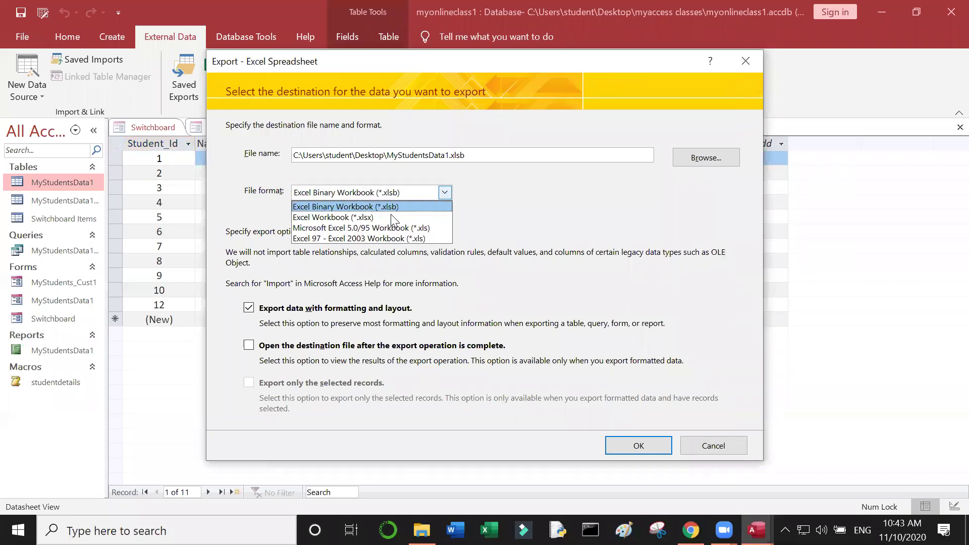
click(392, 215)
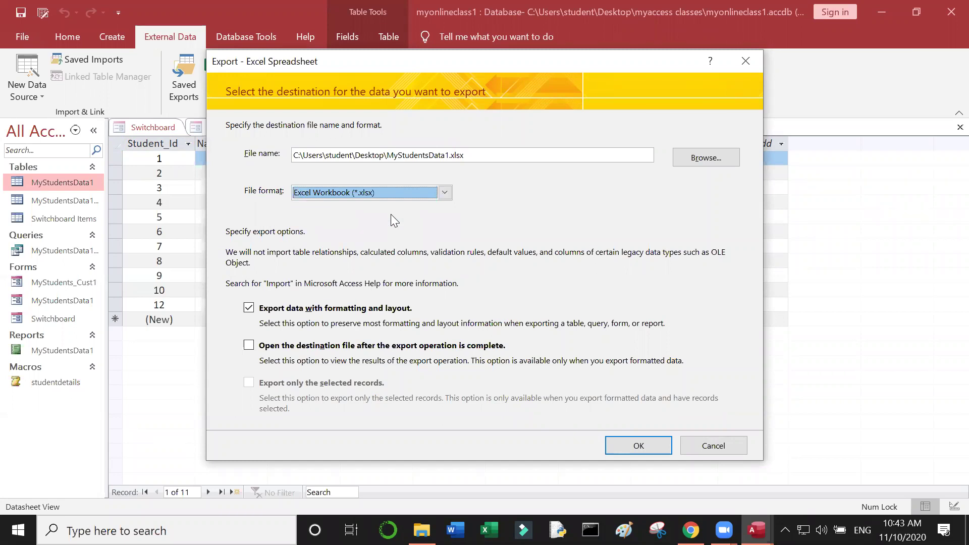
click(250, 346)
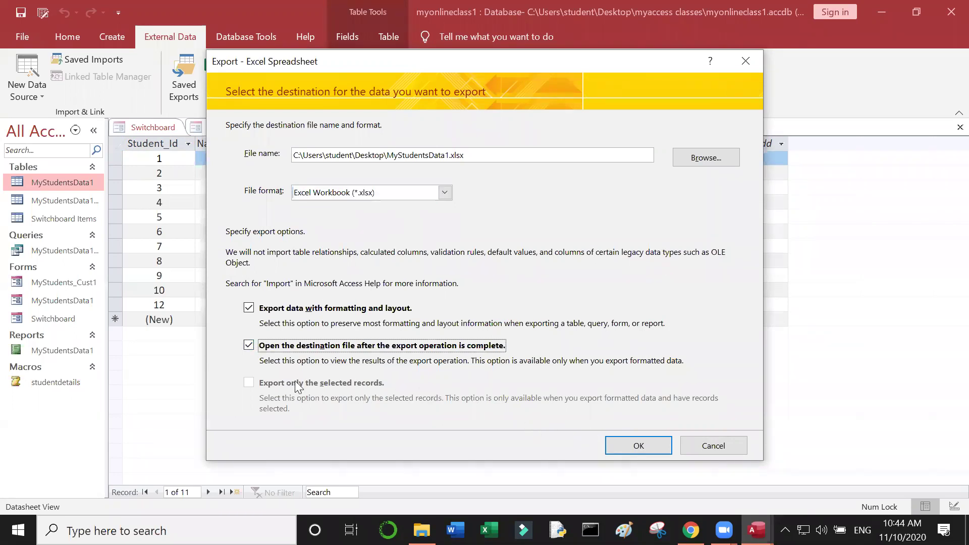
click(630, 446)
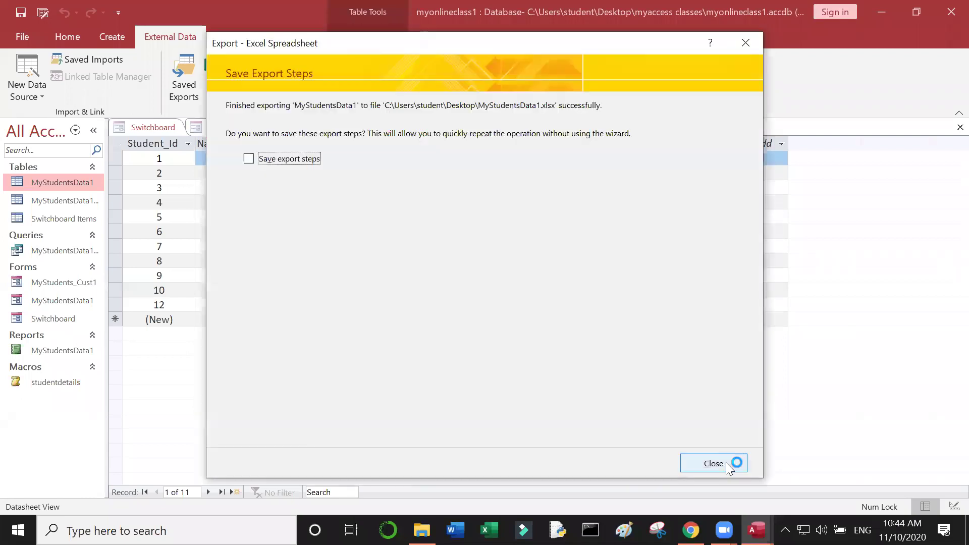
click(726, 462)
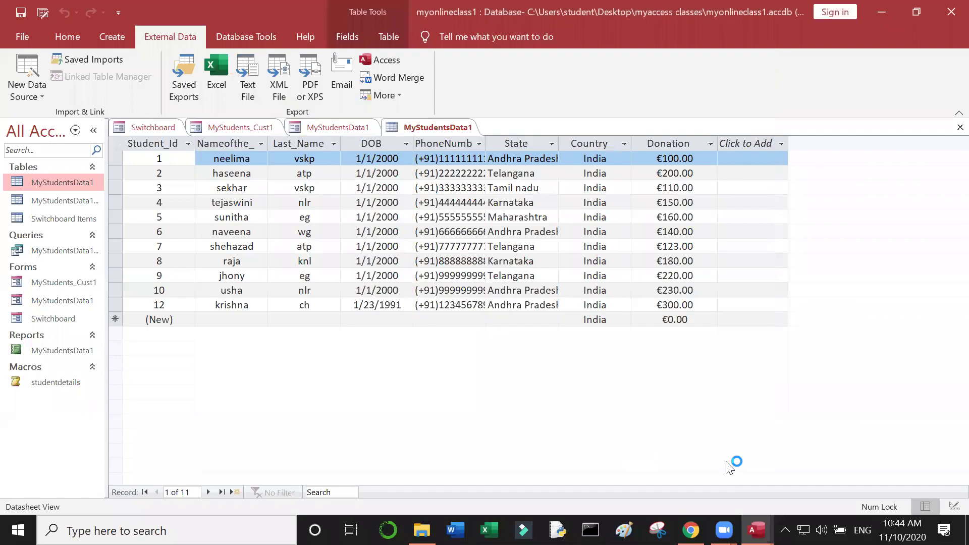
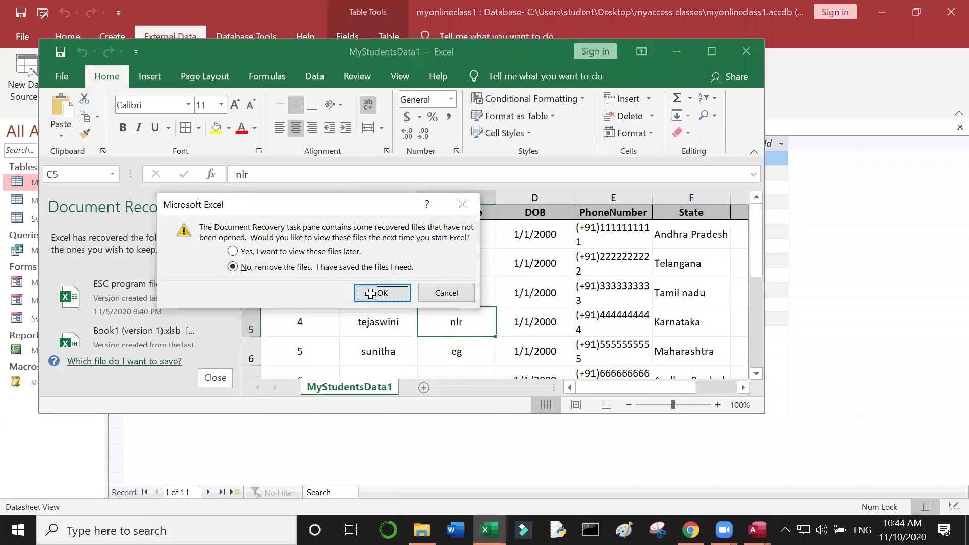
Discard Excel's recovered files and examine the exported student records in the MyStudentsData1 worksheet.
click(371, 294)
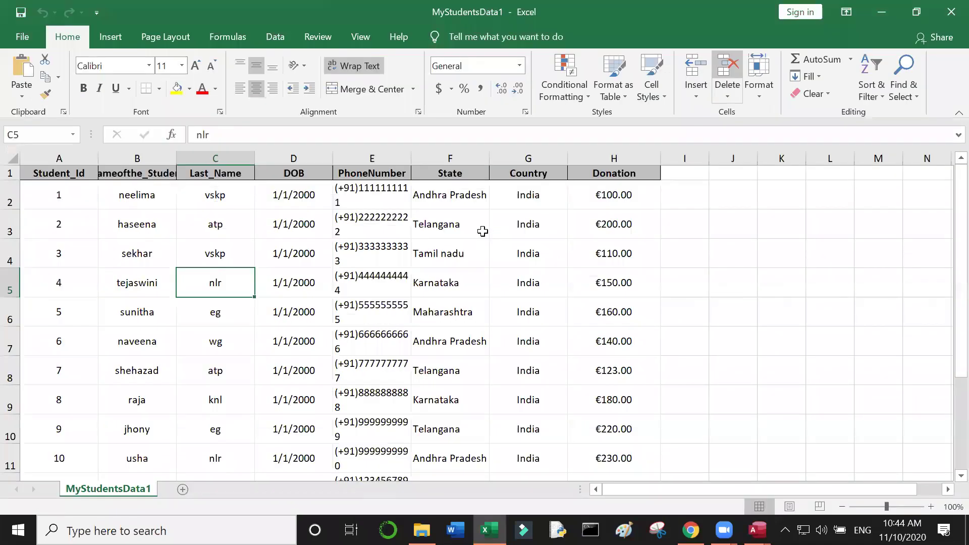
click(483, 231)
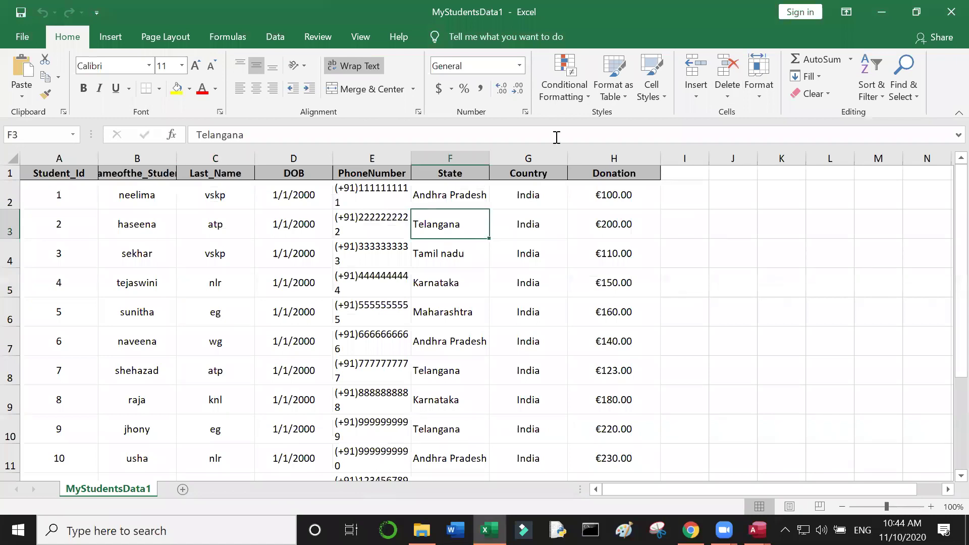
key(Home)
key(Down)
key(Down)
key(Down)
key(Down)
key(Down)
key(Down)
key(Down)
key(Down)
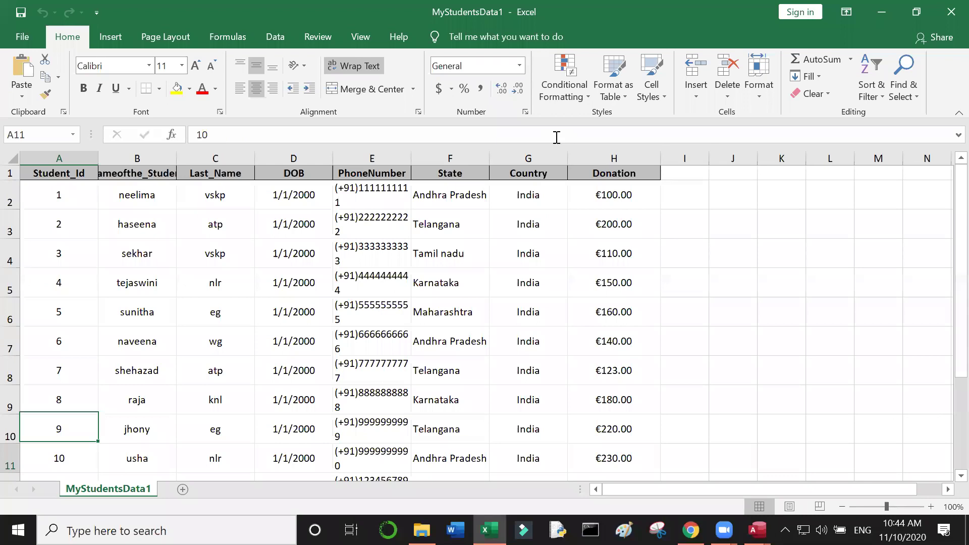
key(ctrl+Home)
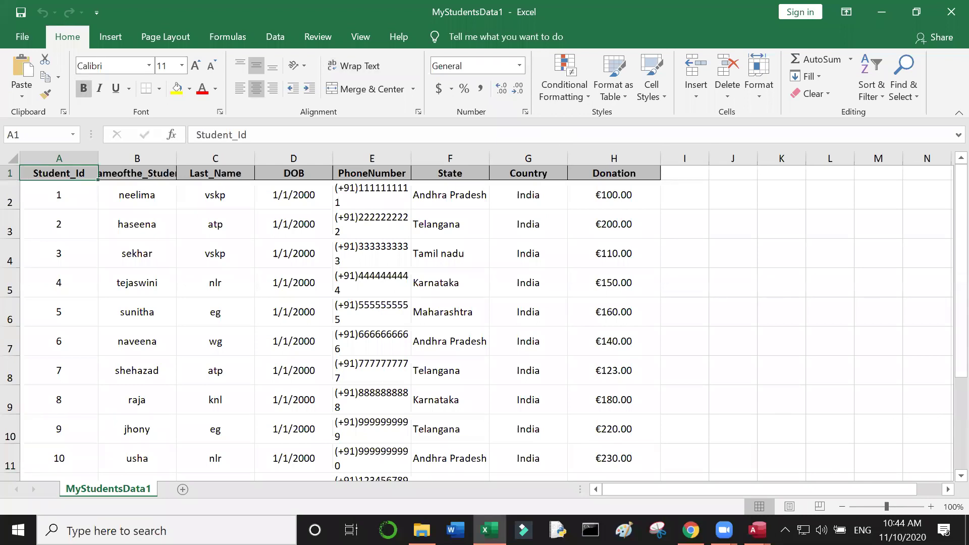
mouse_move(723, 529)
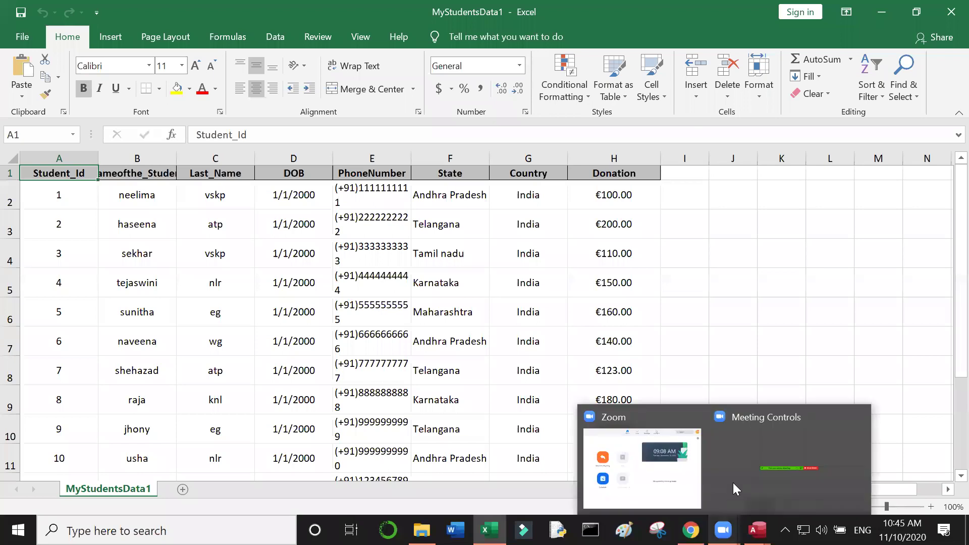
click(733, 482)
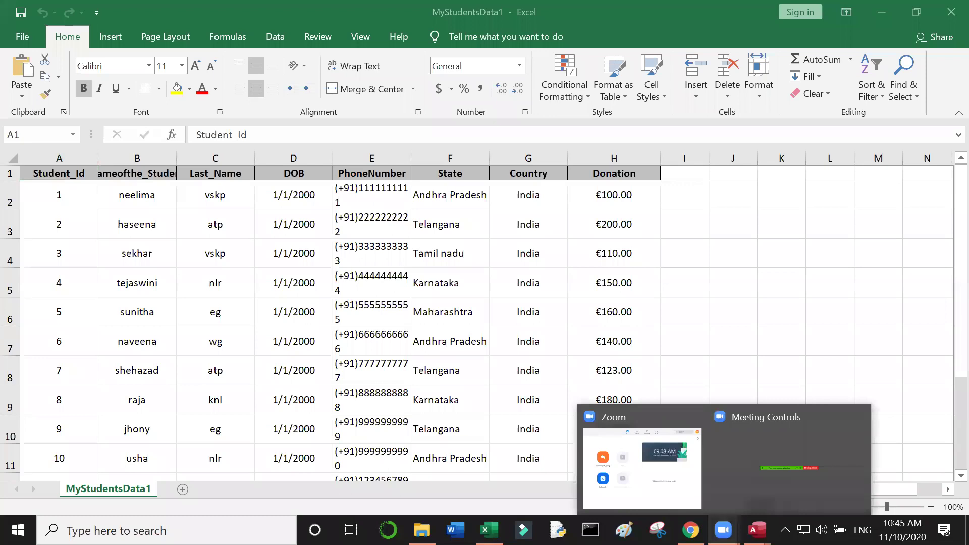
Switch back to the myonlineclass1 database in Access and export MyStudentsData1 to a Desktop text file with Windows (default) encoding.
mouse_move(756, 530)
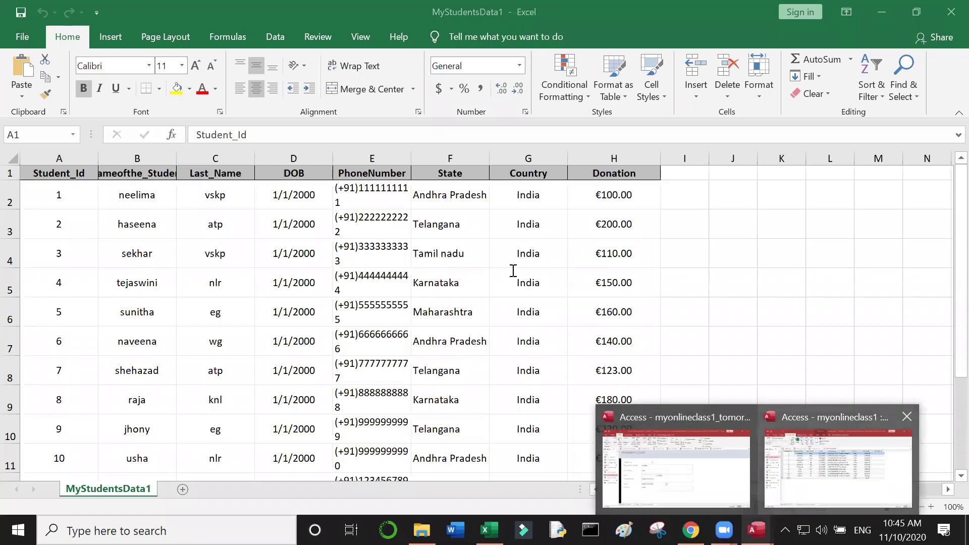
key(alt+Tab)
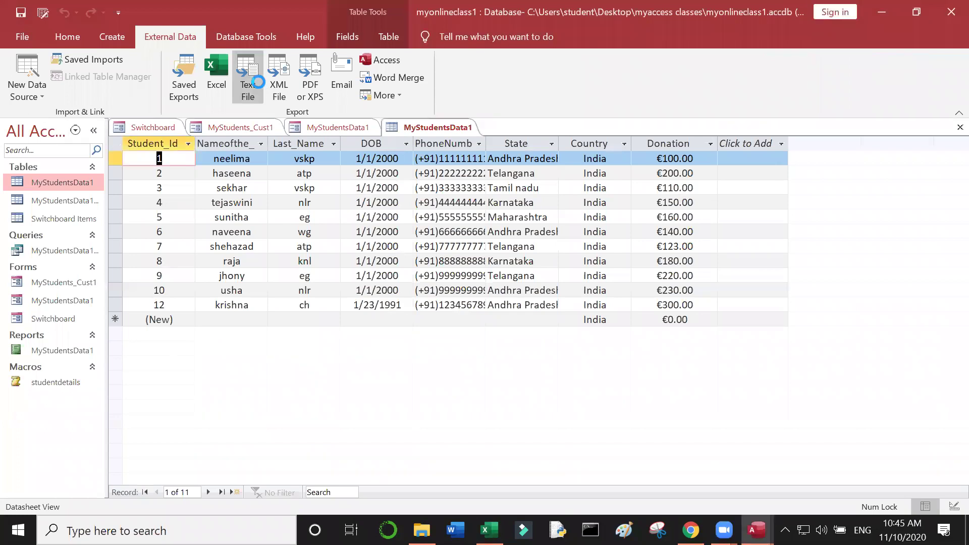
click(260, 88)
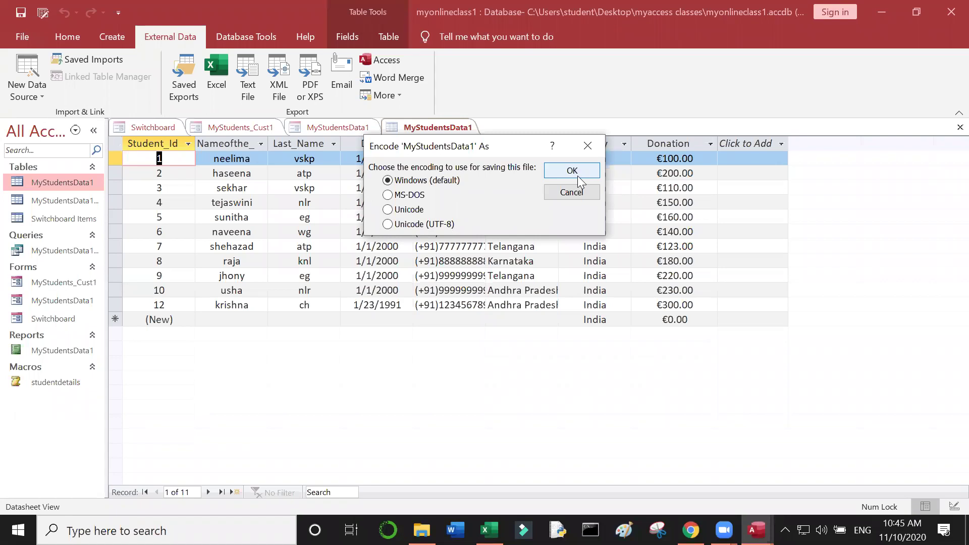
click(579, 172)
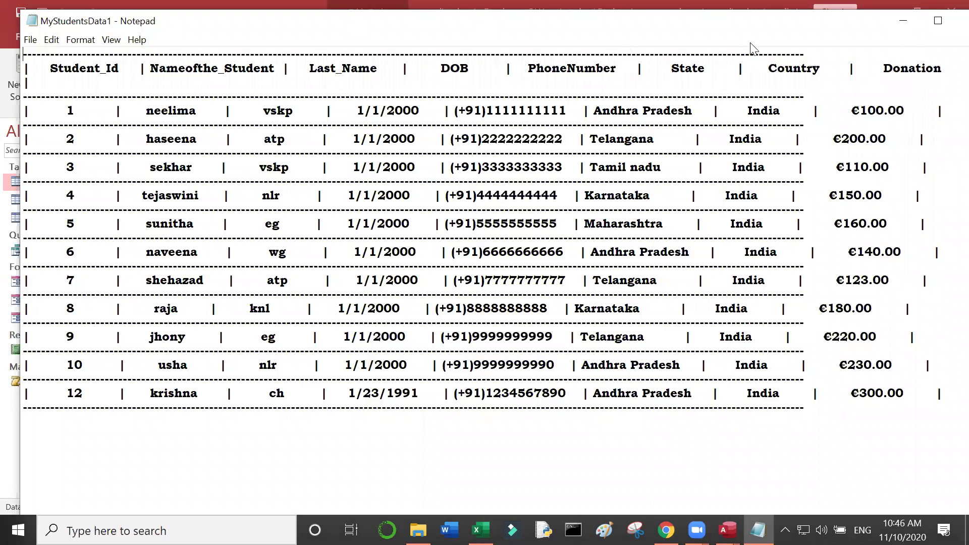
key(alt+Tab)
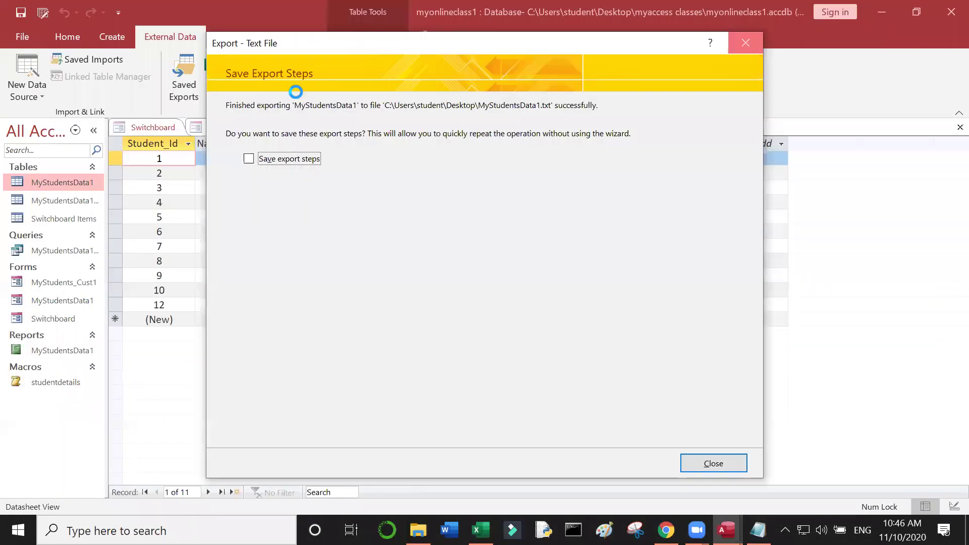
key(Return)
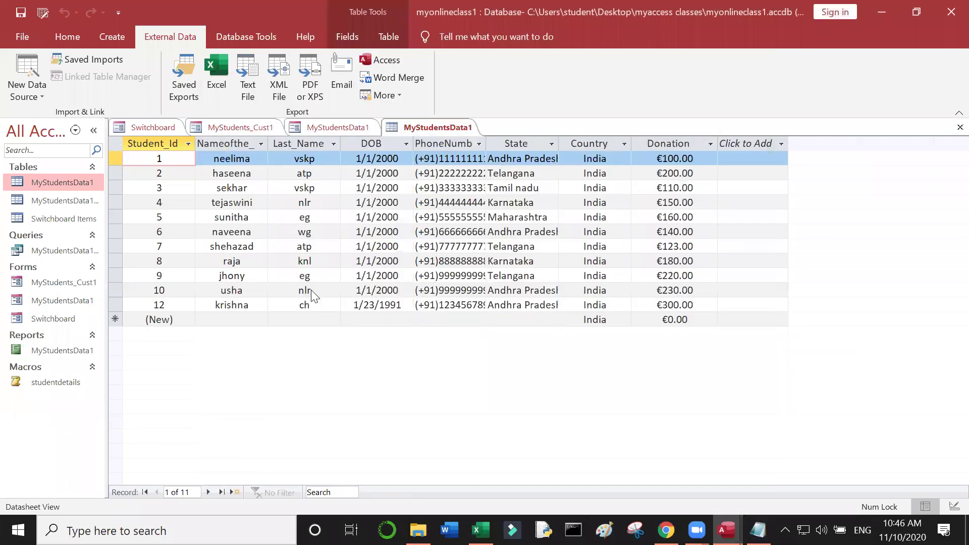
Publish MyStudentsData1 as a PDF on the Desktop, optimized for minimum size and opened after publishing.
key(Return)
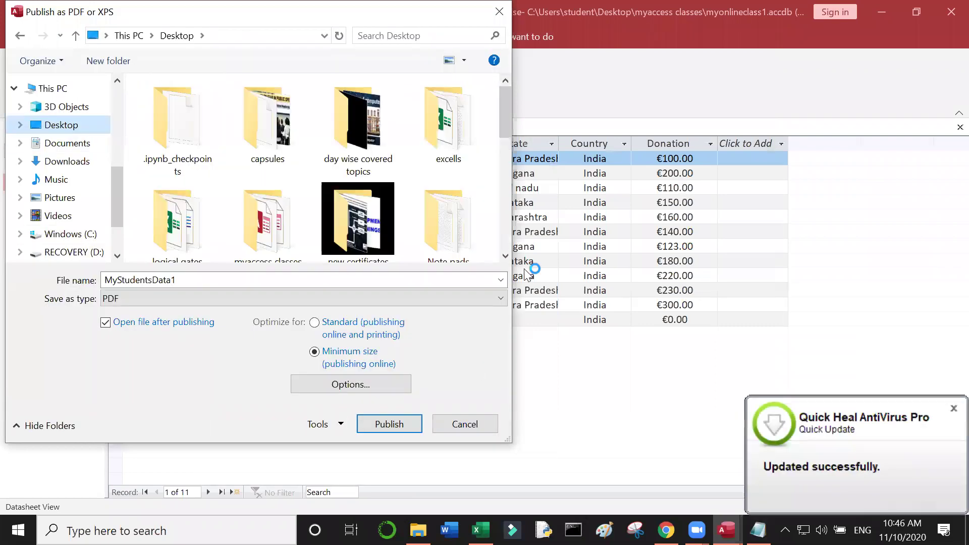
key(Escape)
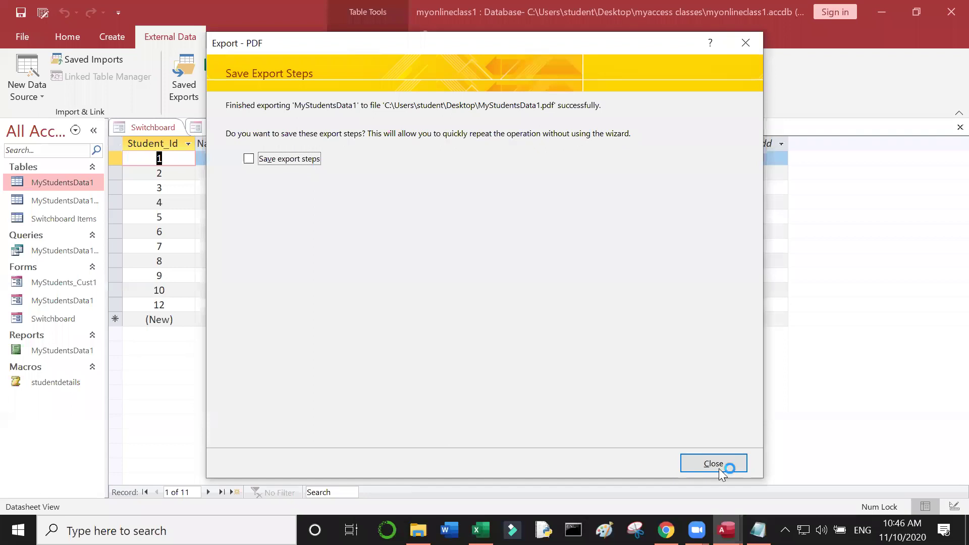
Close the PDF export without saving its steps and examine the exported student records in MyStudentsData1.pdf.
click(718, 468)
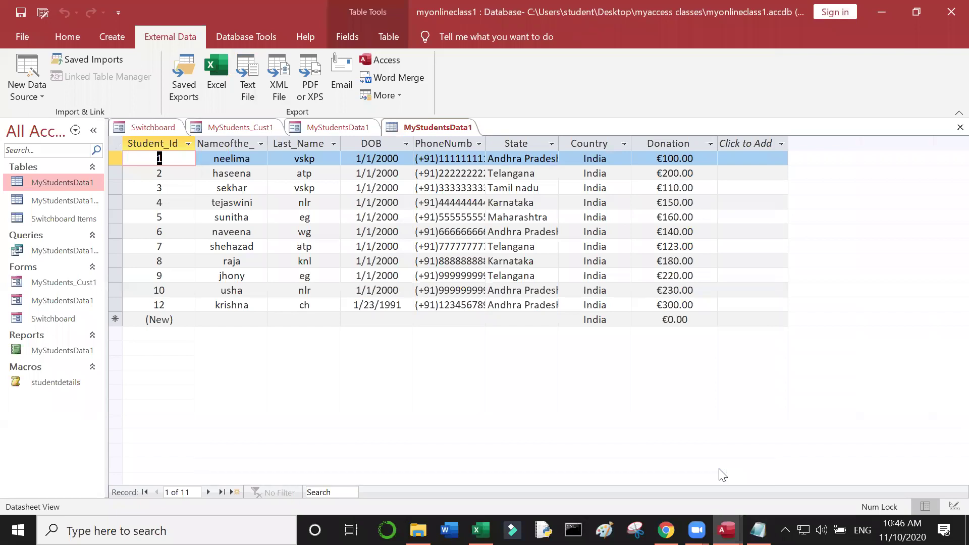
click(882, 13)
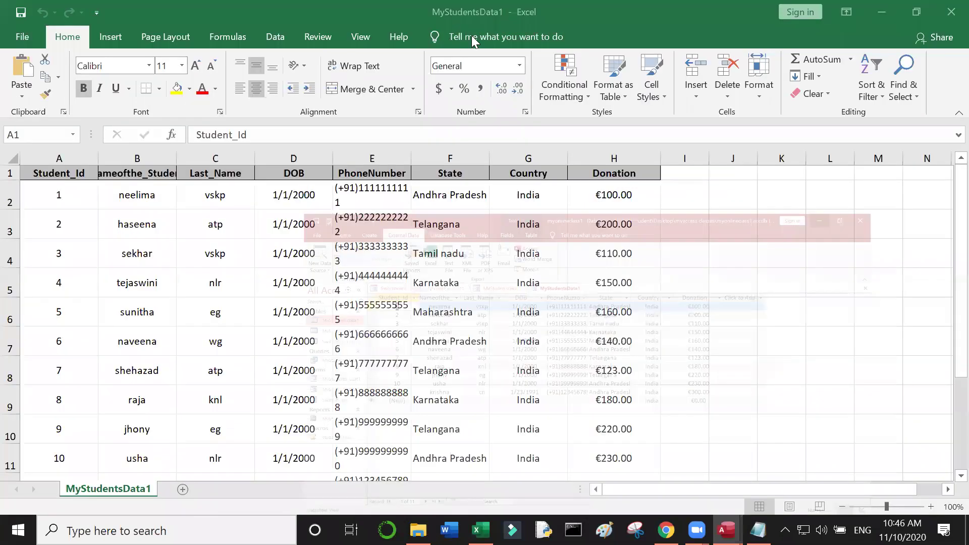
key(alt+Tab)
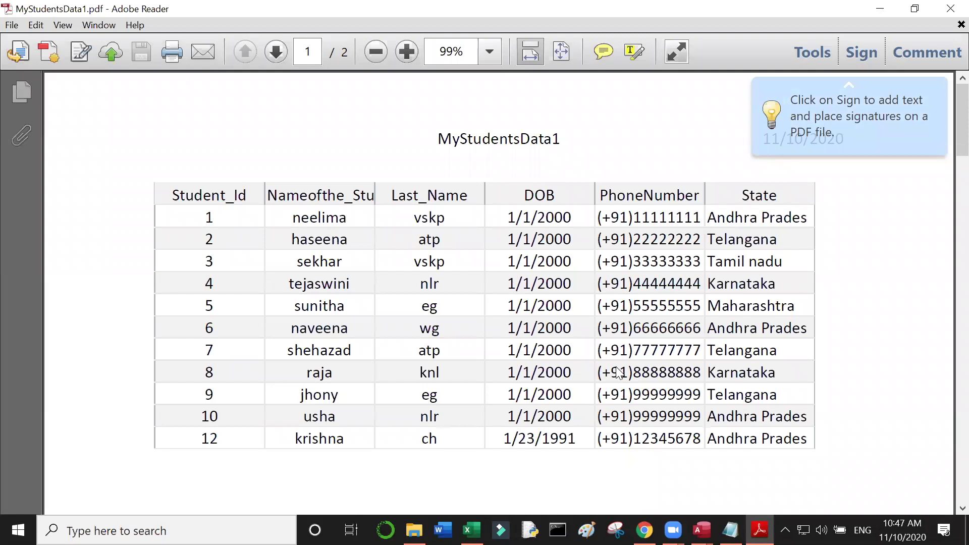
double_click(637, 313)
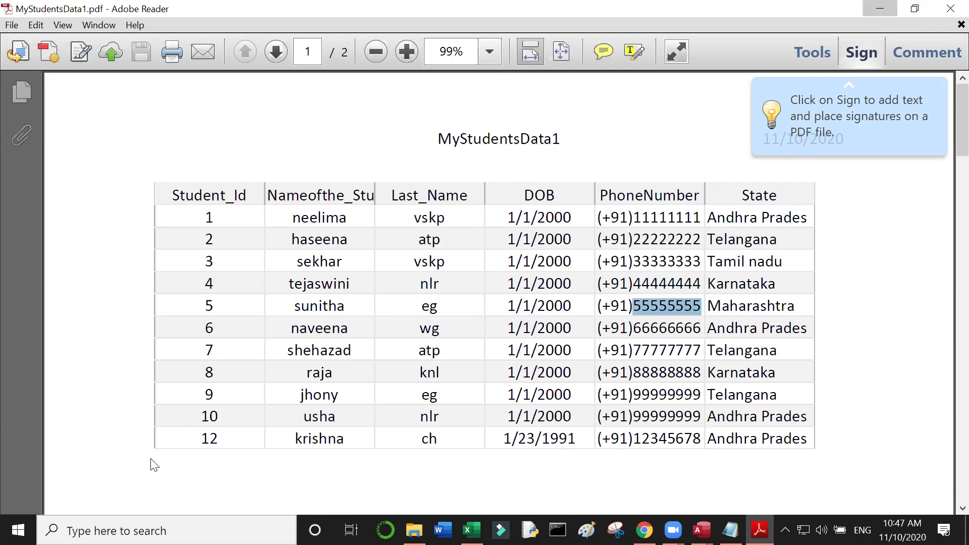
key(super+d)
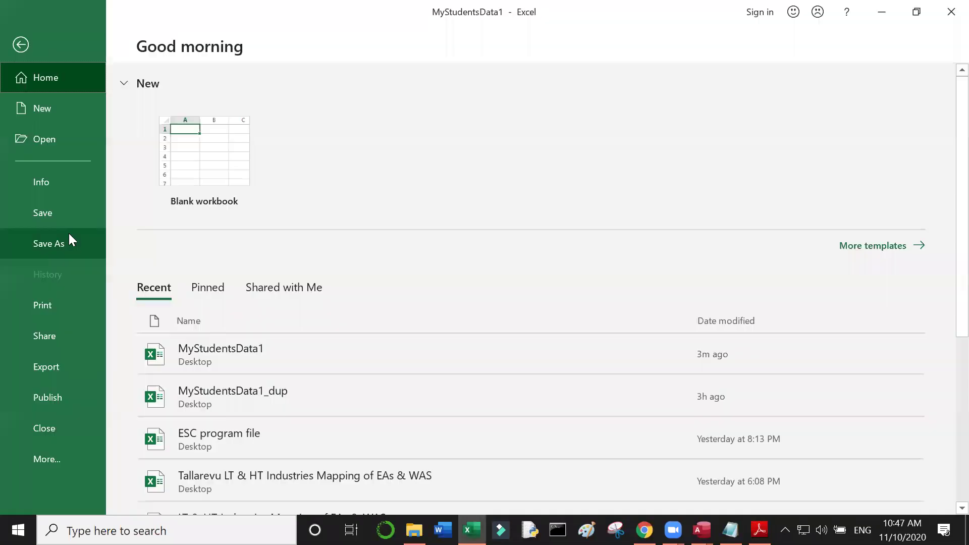
In Excel, save a copy of the MyStudentsData1 workbook on the Desktop as "mystudent dup" in Excel Workbook format.
click(68, 233)
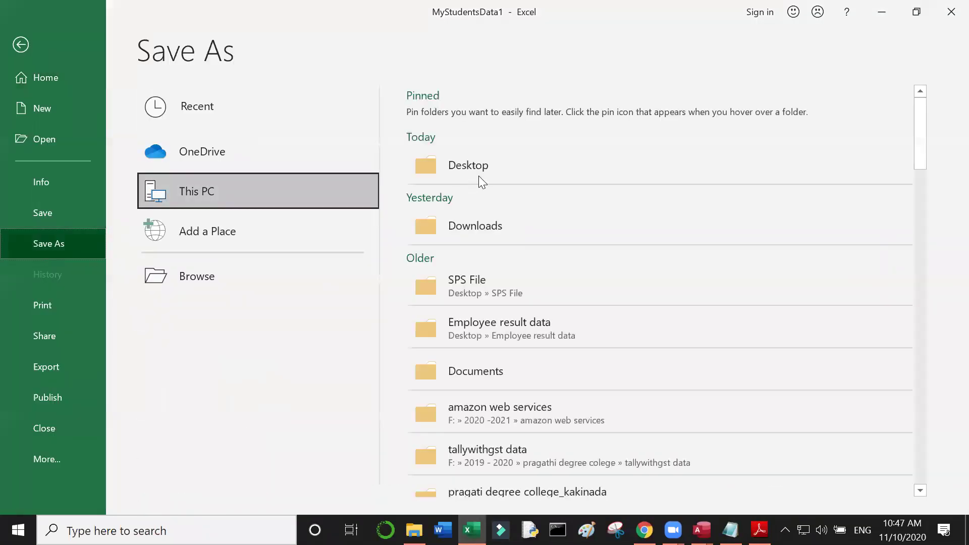
click(478, 176)
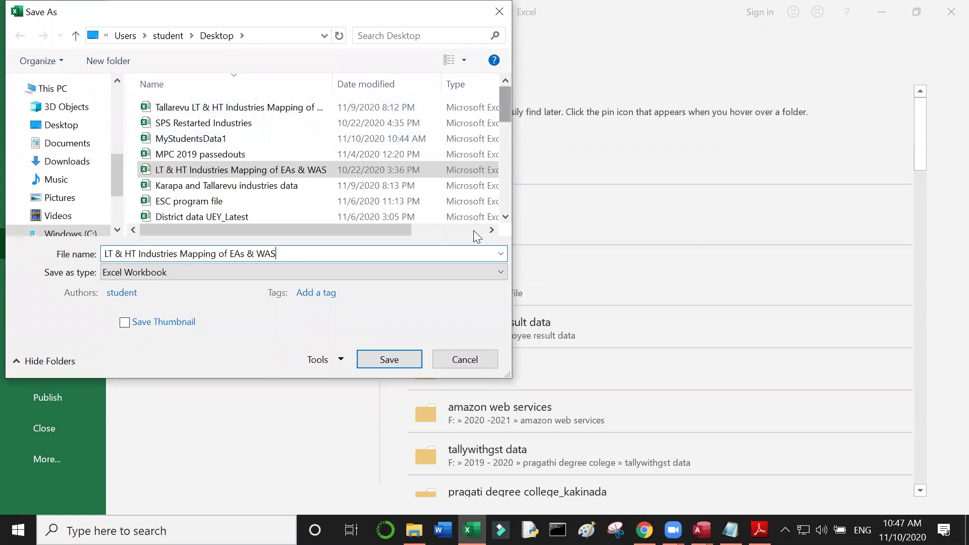
scroll(172, 143, down, 6)
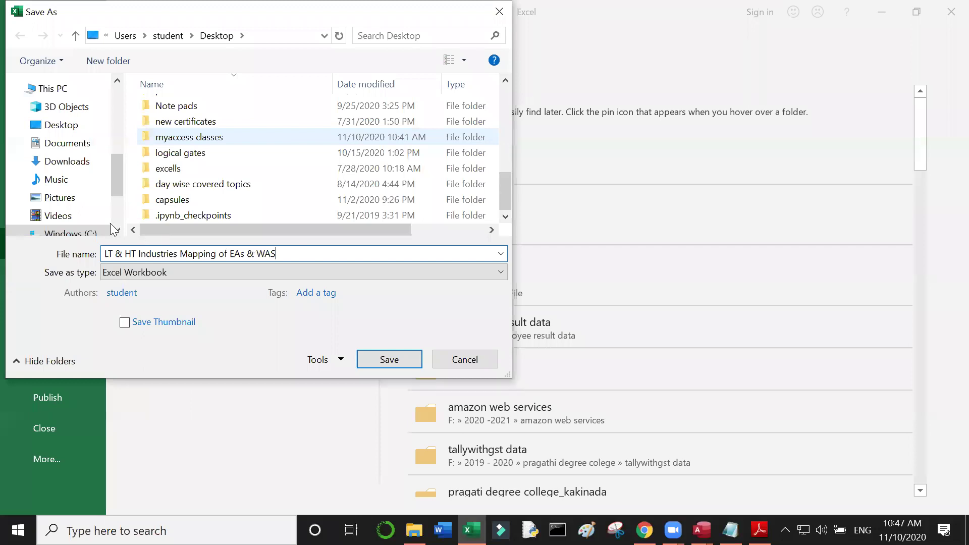
key(ctrl+a)
text(mysty)
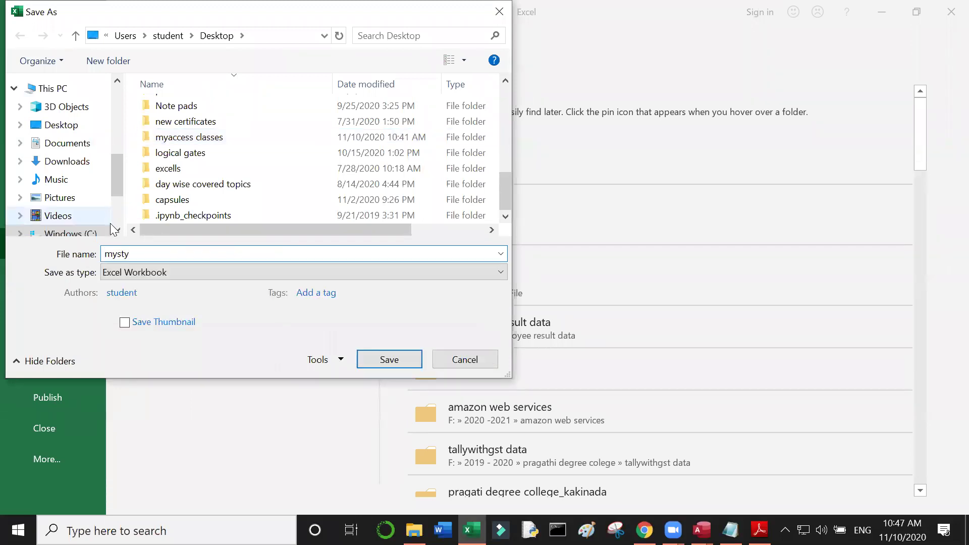
key(BackSpace)
text(uden)
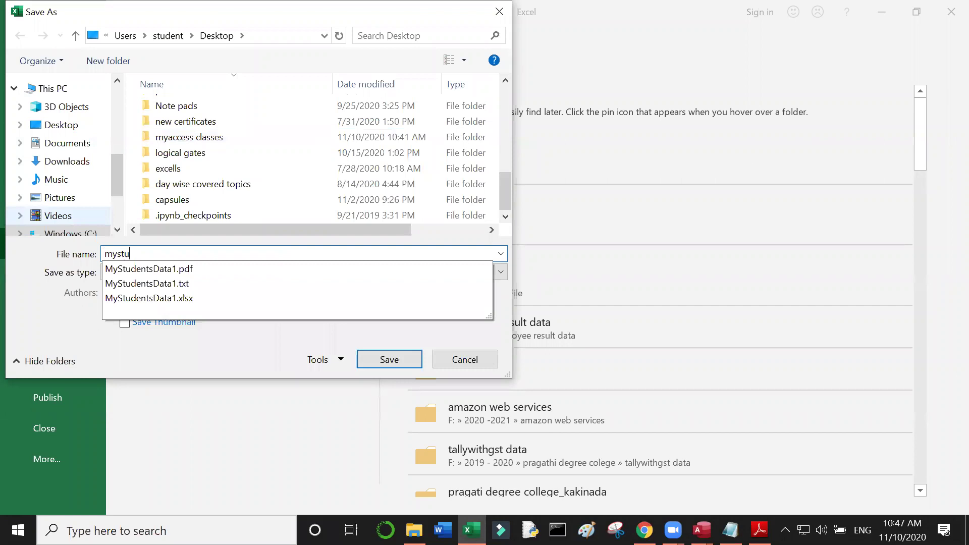
text(t du)
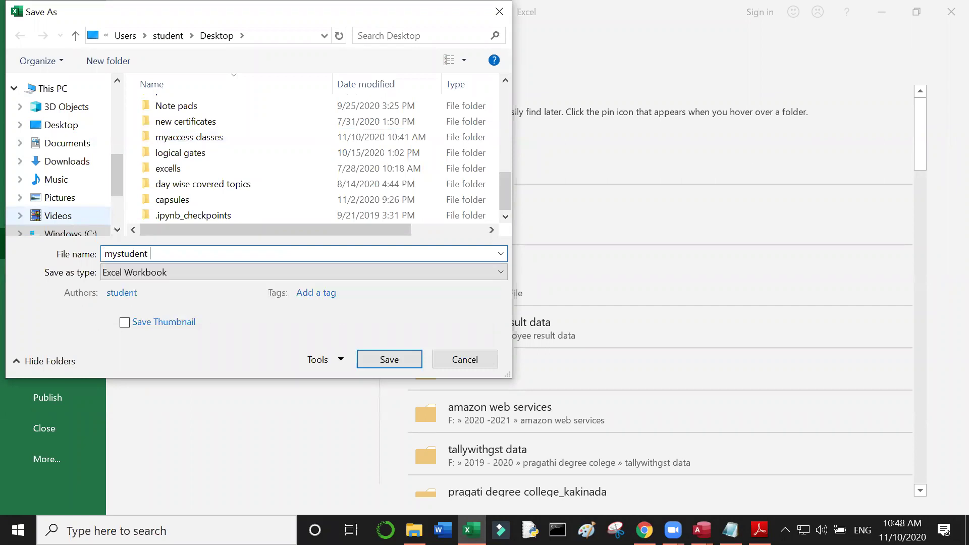
text(p)
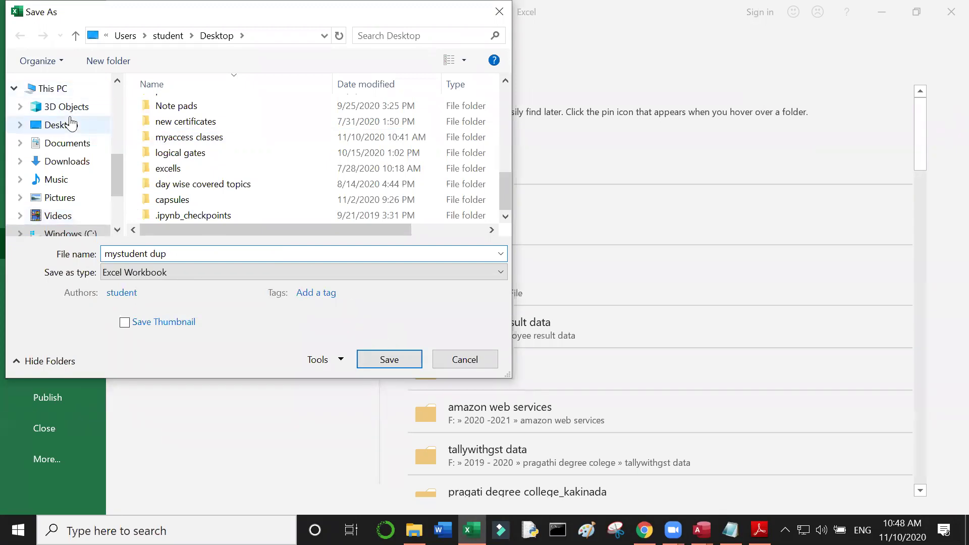
click(390, 360)
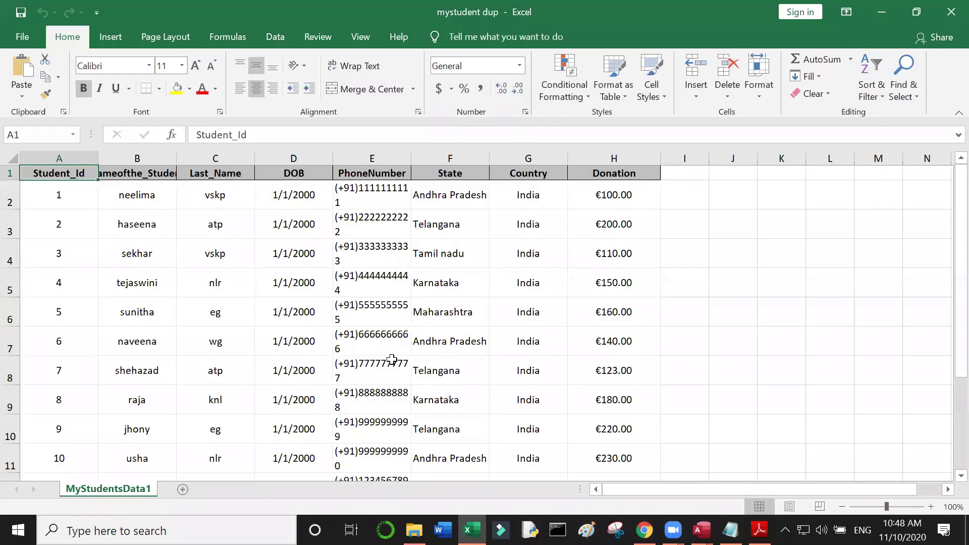
Copy the Last_Name column into column I and change the copy's heading to District.
click(392, 360)
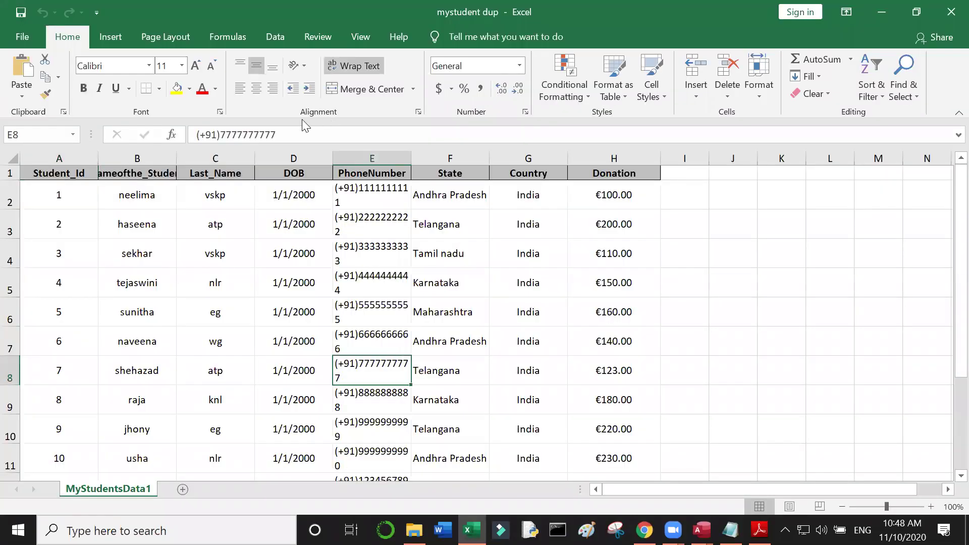
click(223, 172)
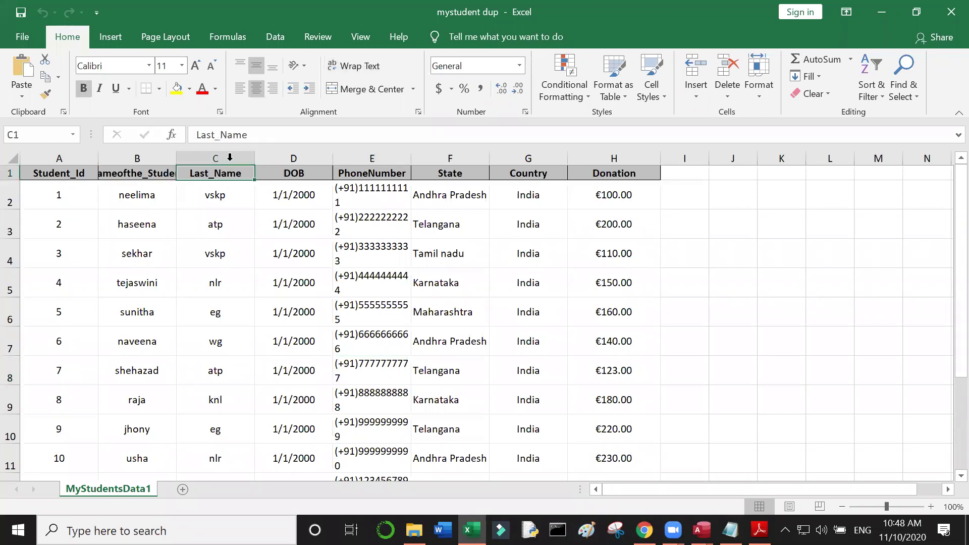
click(203, 158)
key(ctrl+c)
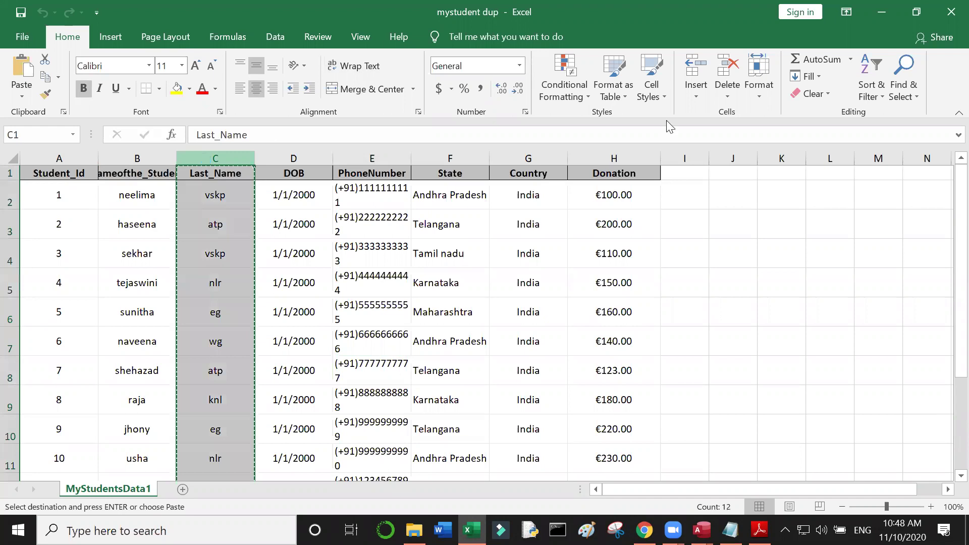
click(682, 156)
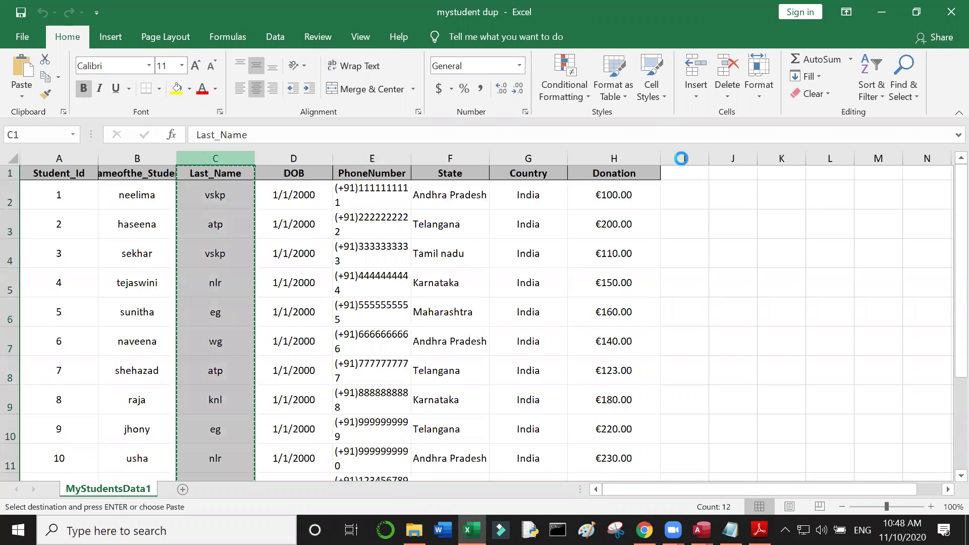
click(706, 170)
key(ctrl+v)
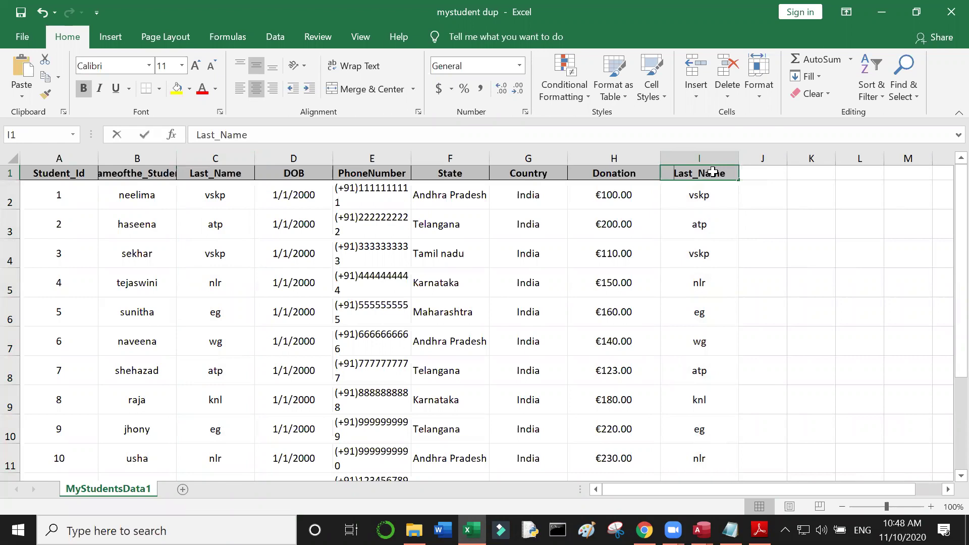
text(Distr)
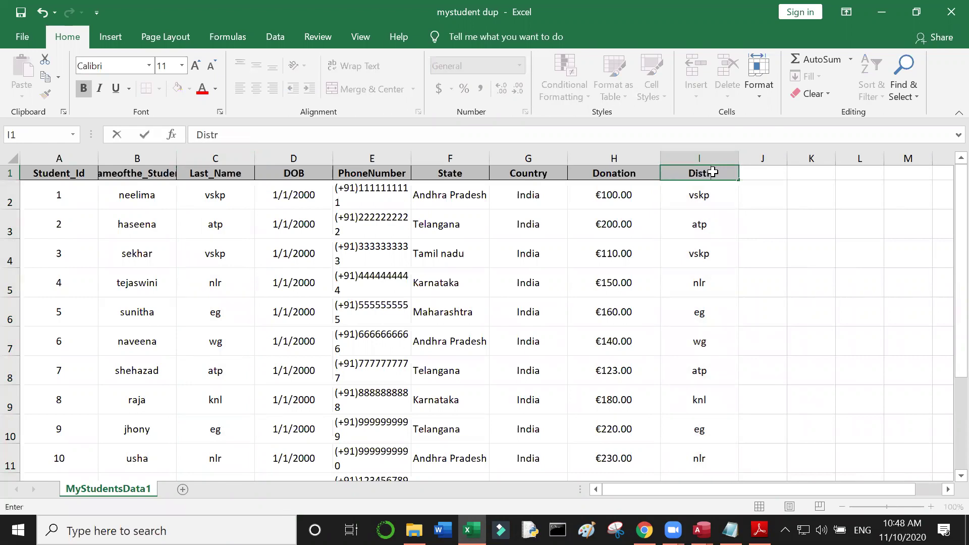
text(ict)
click(764, 252)
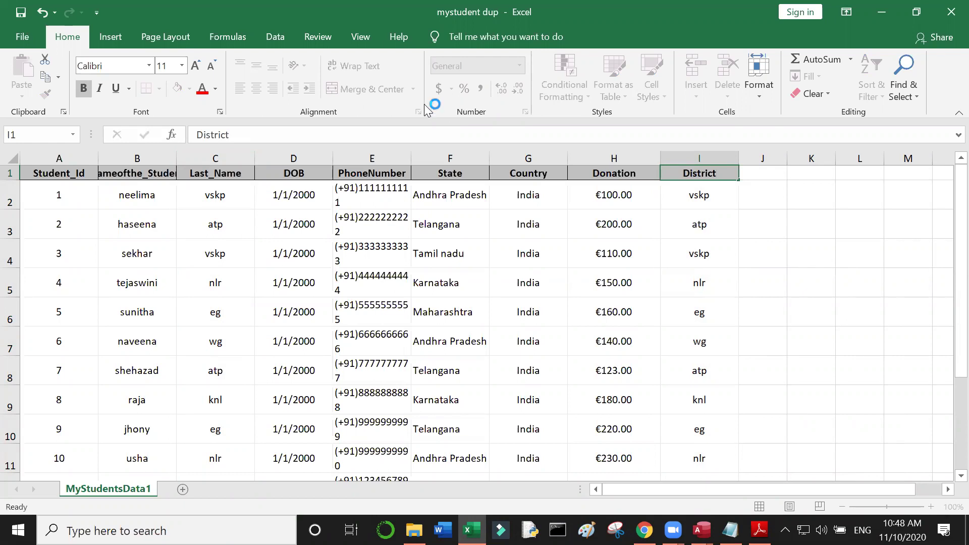
Save the mystudent dup workbook and close Excel.
click(24, 14)
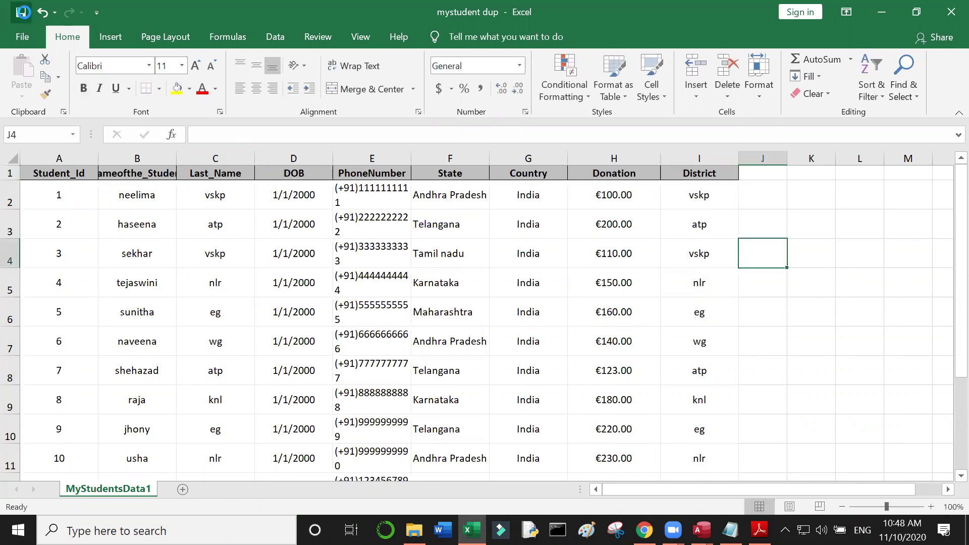
click(23, 15)
click(952, 12)
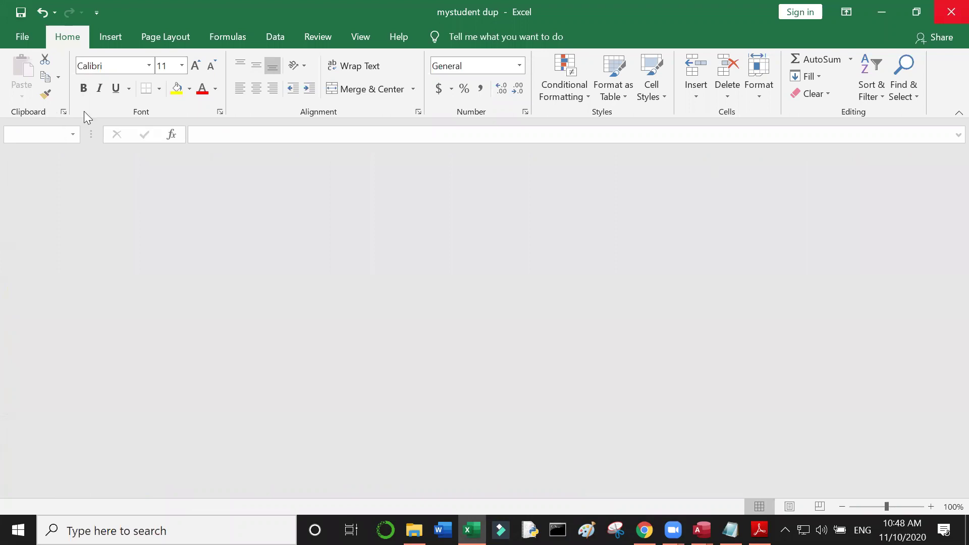
key(alt+F4)
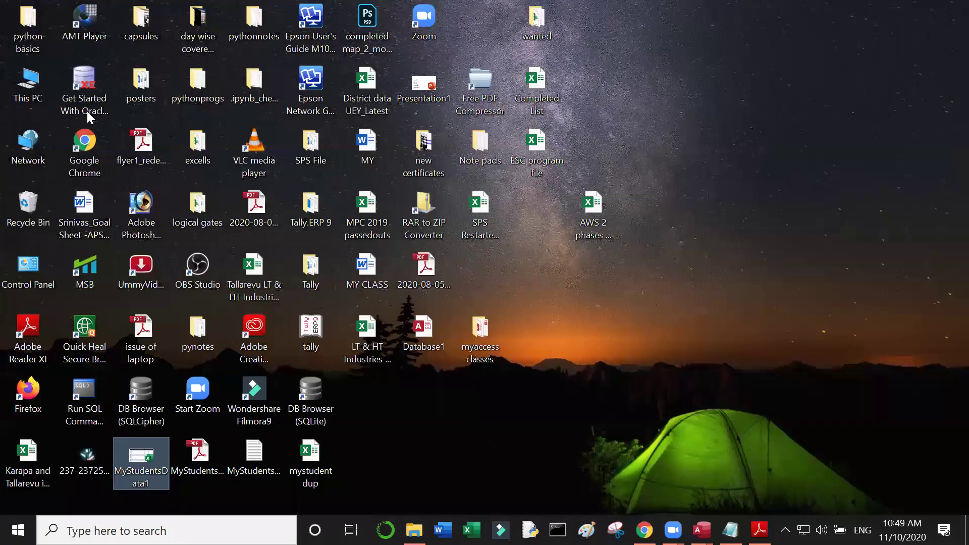
Switch to the myonlineclass1 database in Access and start an Excel import with mystudent dup.xlsx from the Desktop as source.
key(alt+Tab)
click(25, 91)
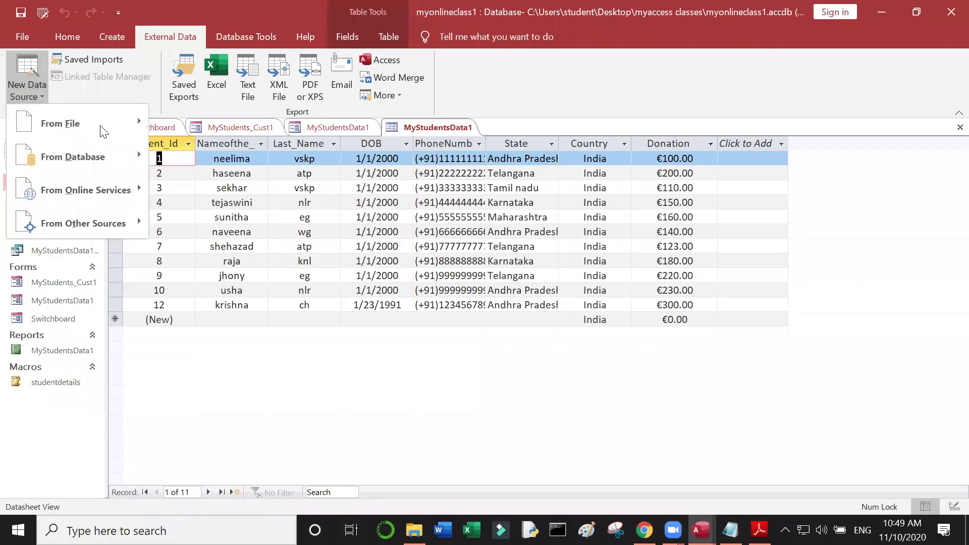
mouse_move(100, 126)
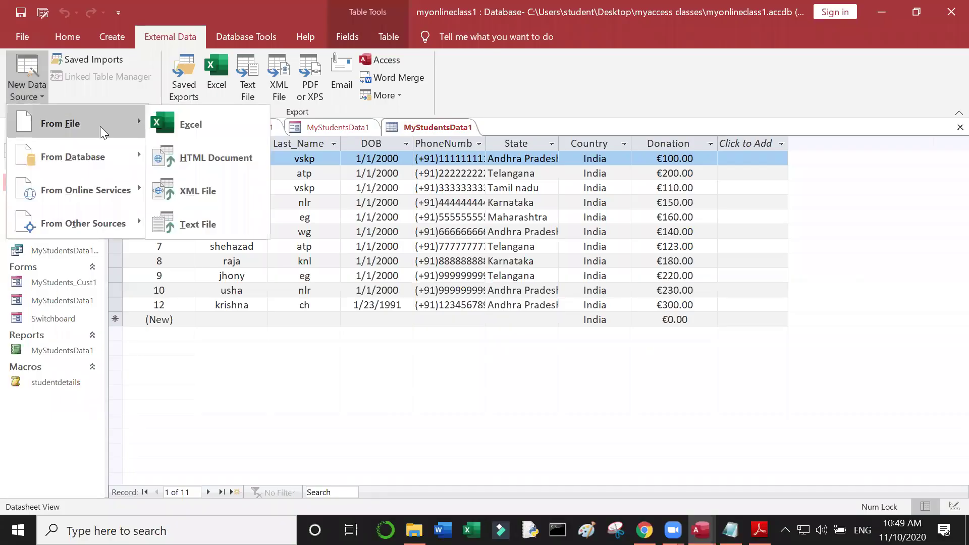
click(192, 127)
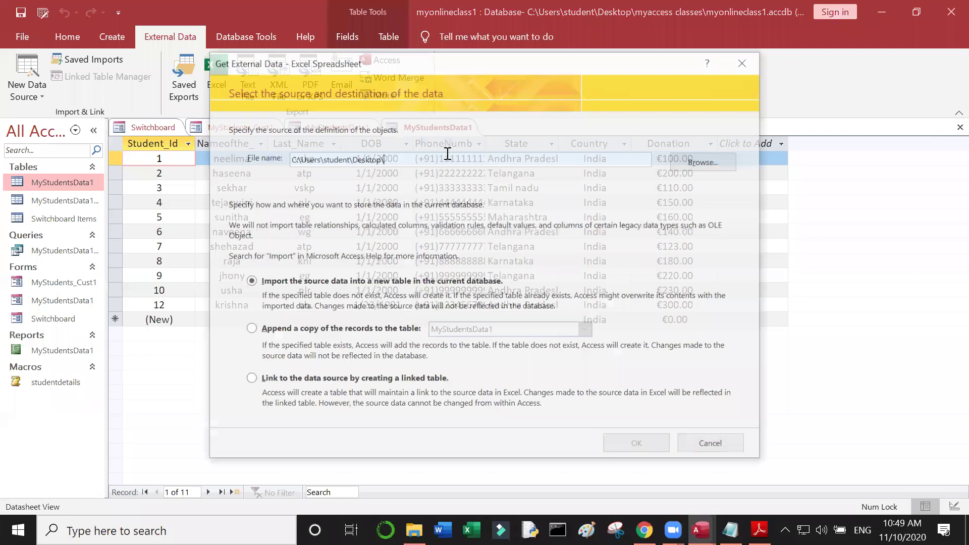
click(697, 161)
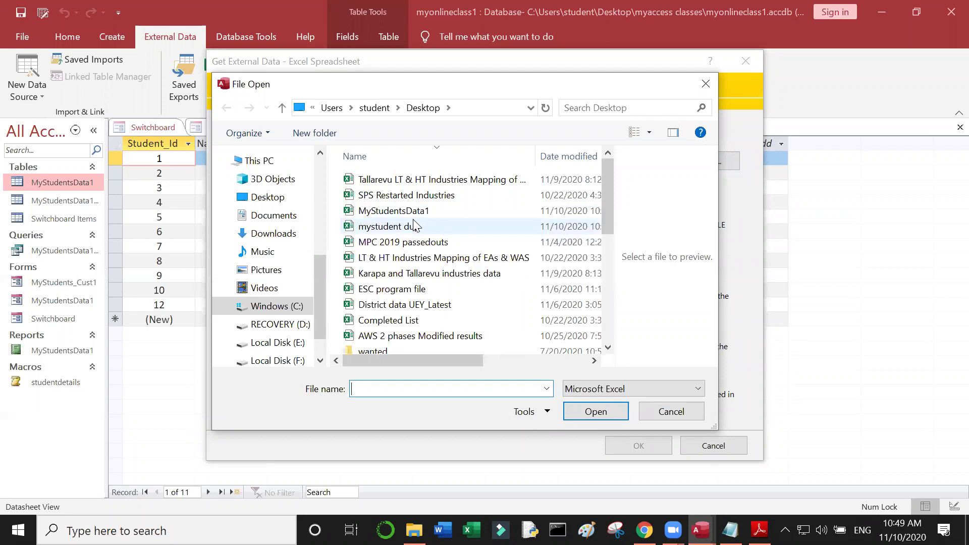
click(428, 228)
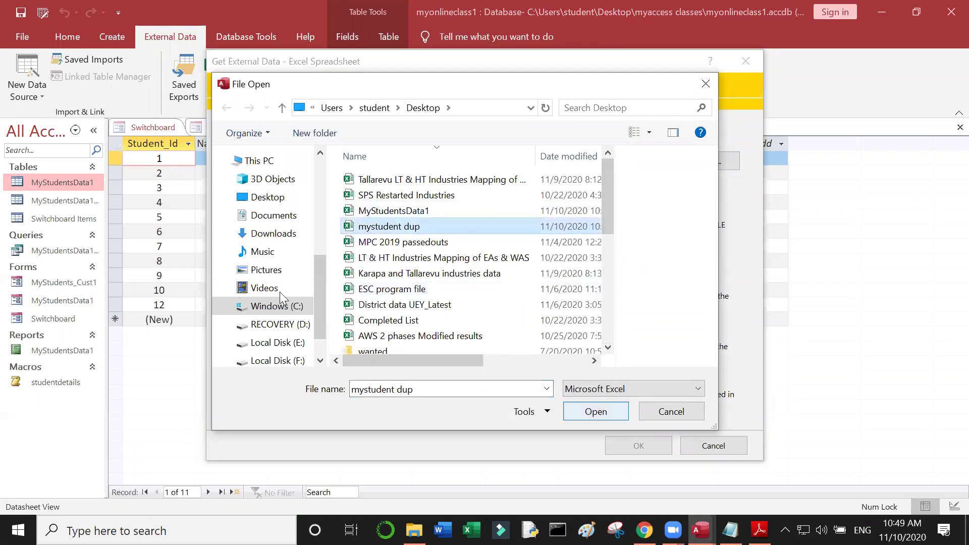
key(Escape)
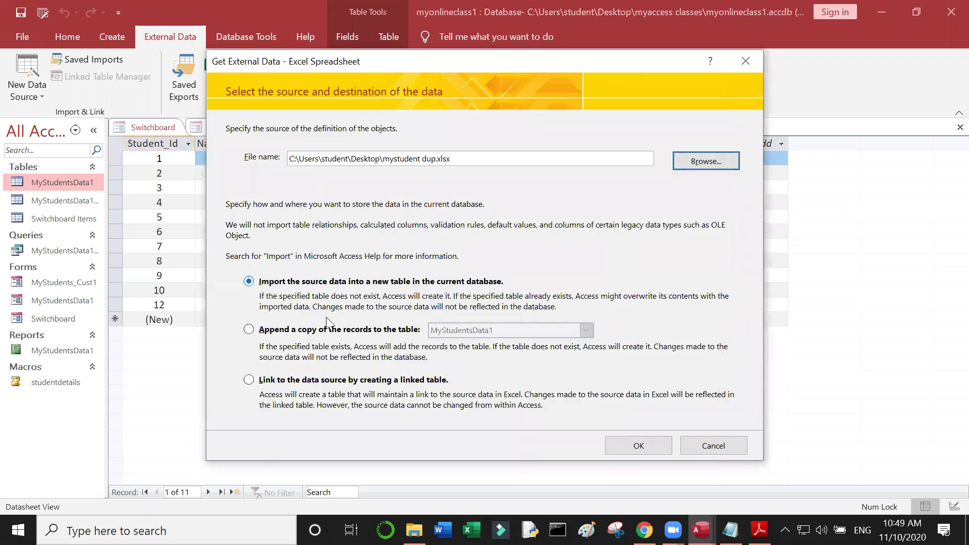
Choose to import the source data into a new table in the current database and proceed to the spreadsheet wizard.
click(291, 329)
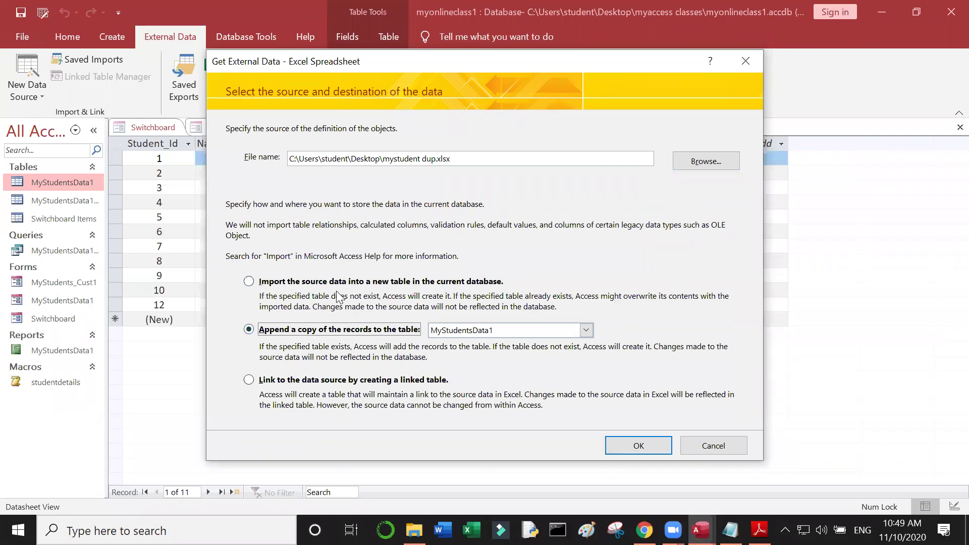
click(256, 281)
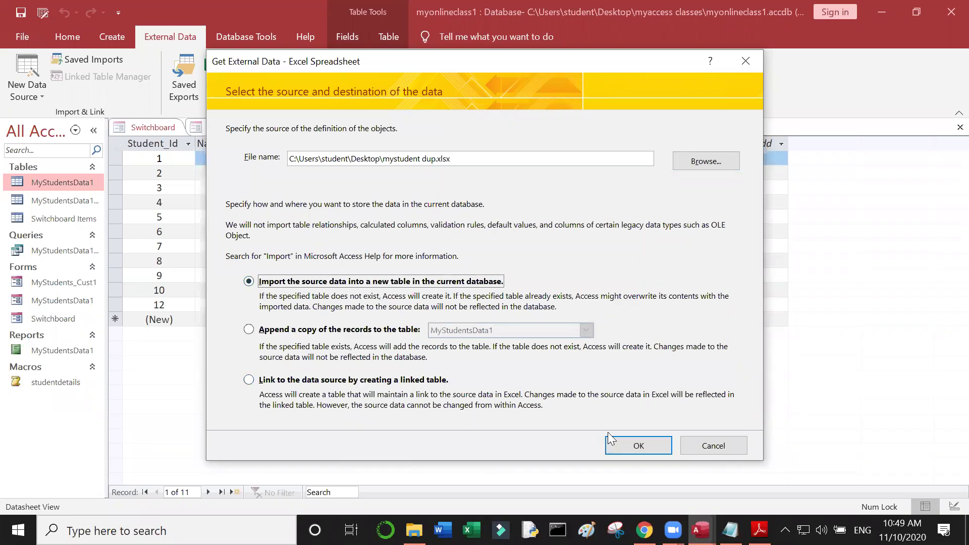
click(637, 447)
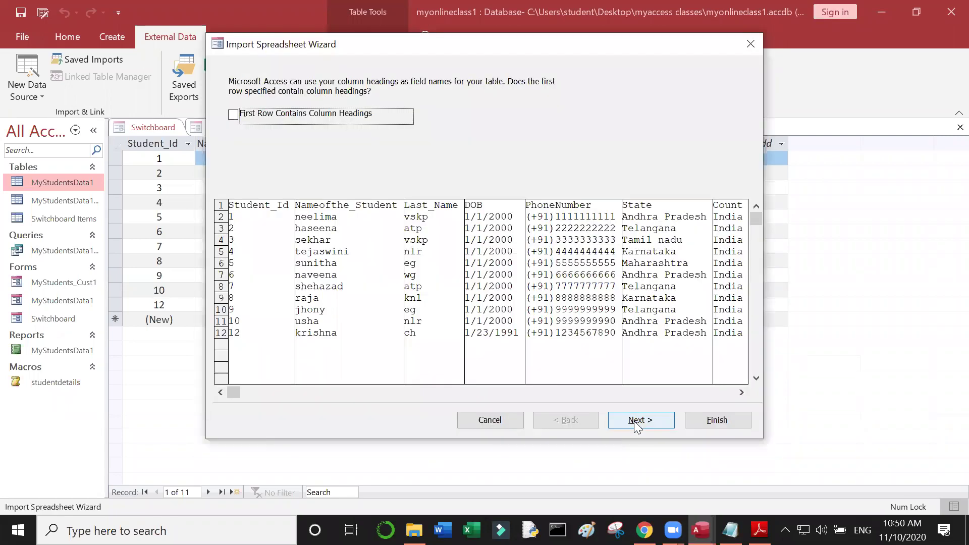
Try to import the sheet as MyStudentsData1, leaving the first row as data and letting Access add the primary key.
click(637, 426)
click(635, 421)
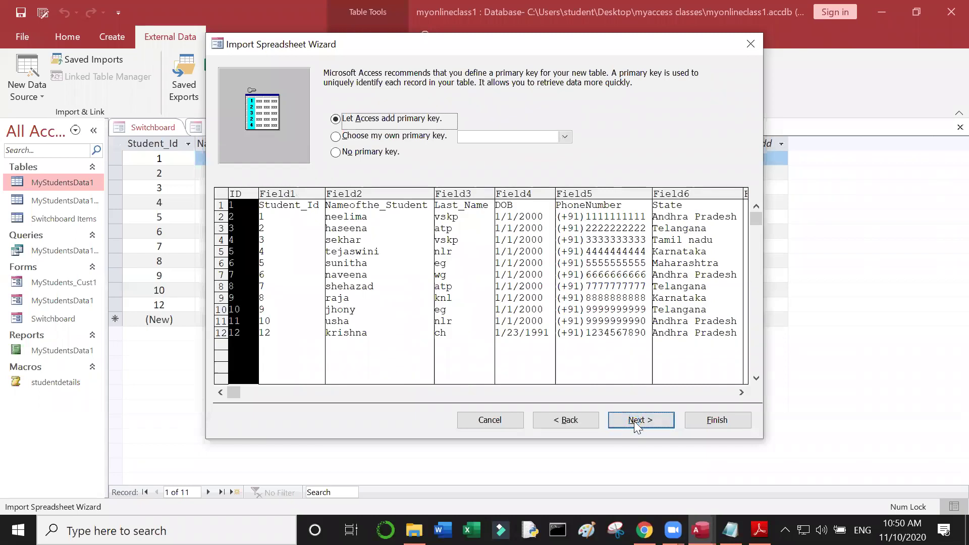
click(724, 419)
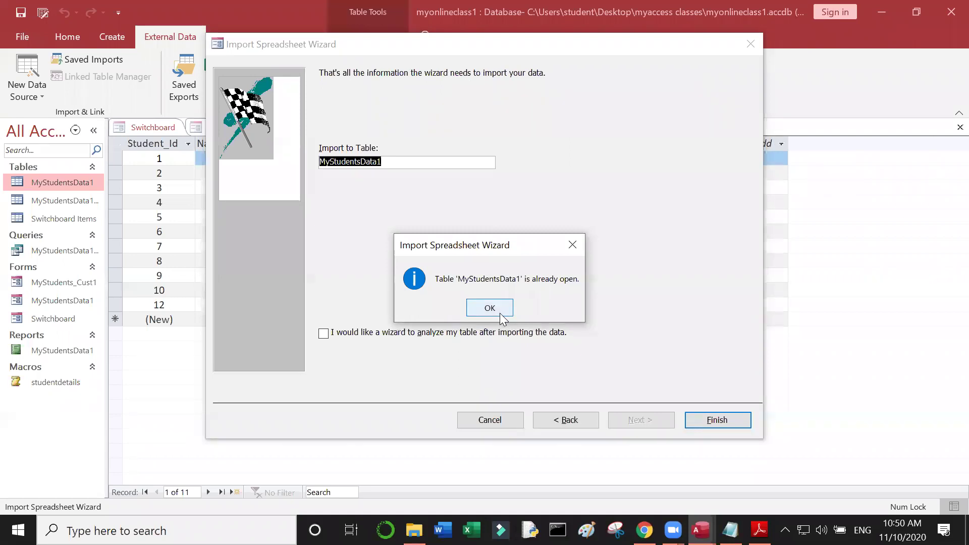
click(502, 316)
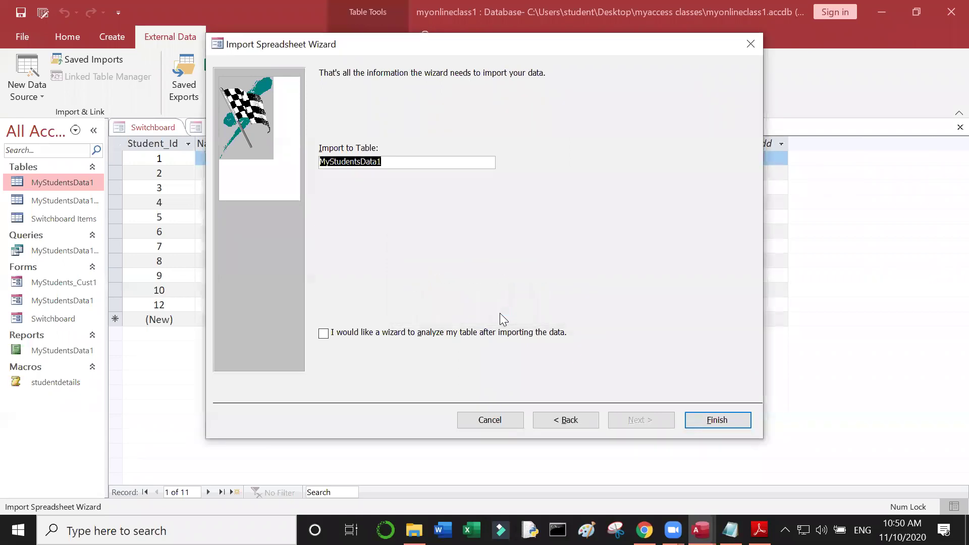
Name the import table MyStudentsData23 and finish the spreadsheet import without saving the import steps.
click(430, 163)
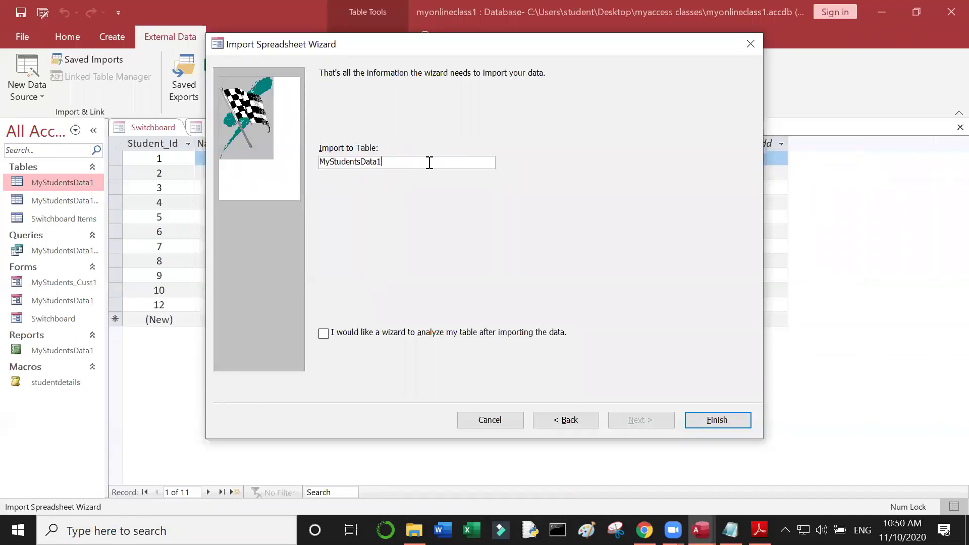
key(BackSpace)
text(2)
key(BackSpace)
text(23)
click(728, 420)
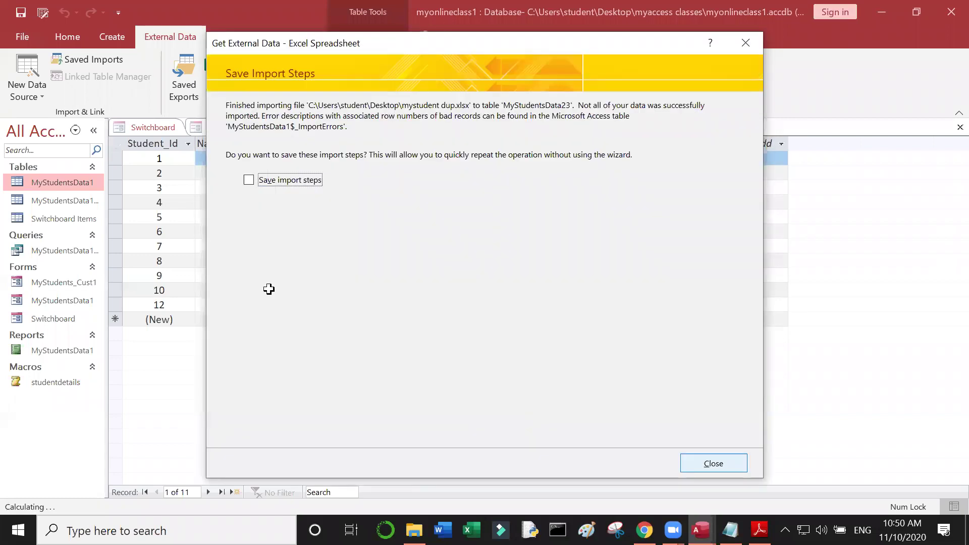
key(Return)
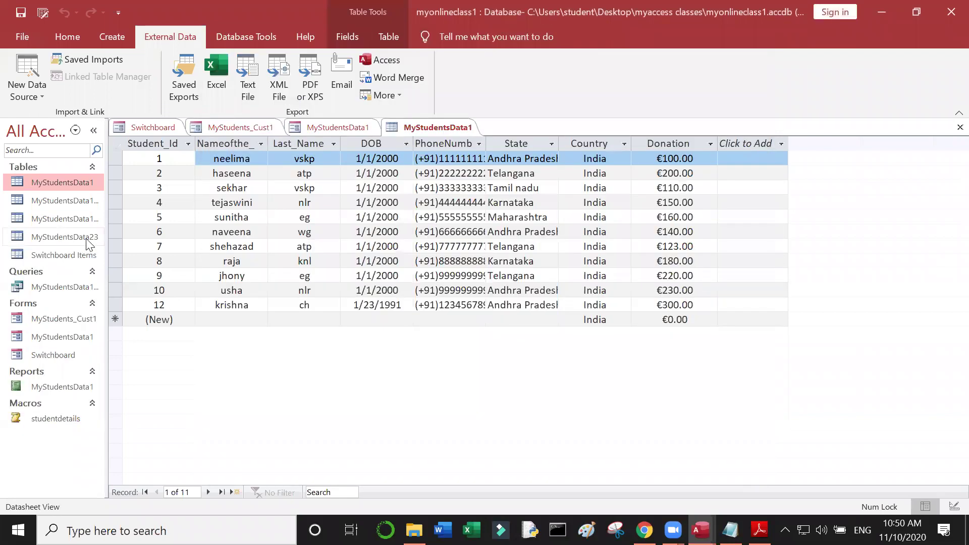
Open the imported MyStudentsData23 table and examine its records, including the District values in Field9.
click(88, 241)
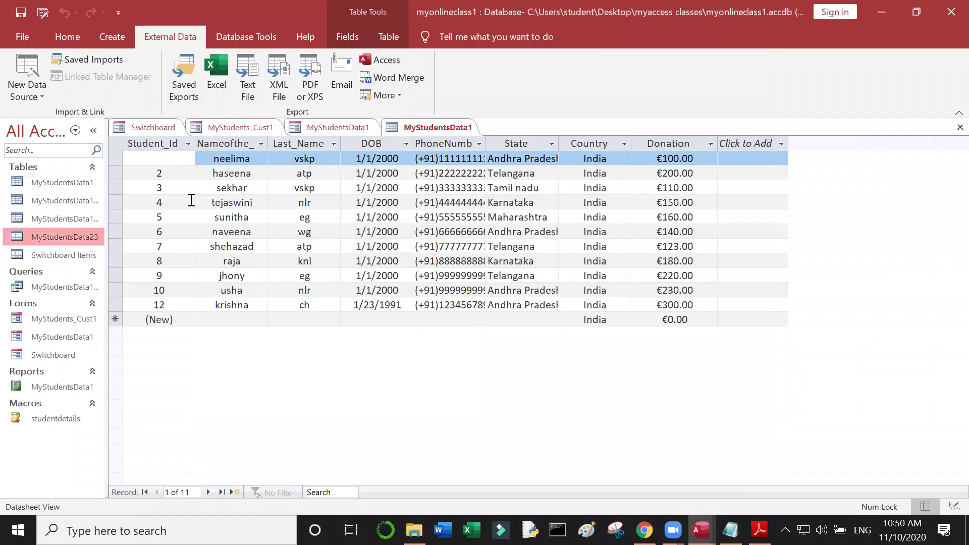
key(Return)
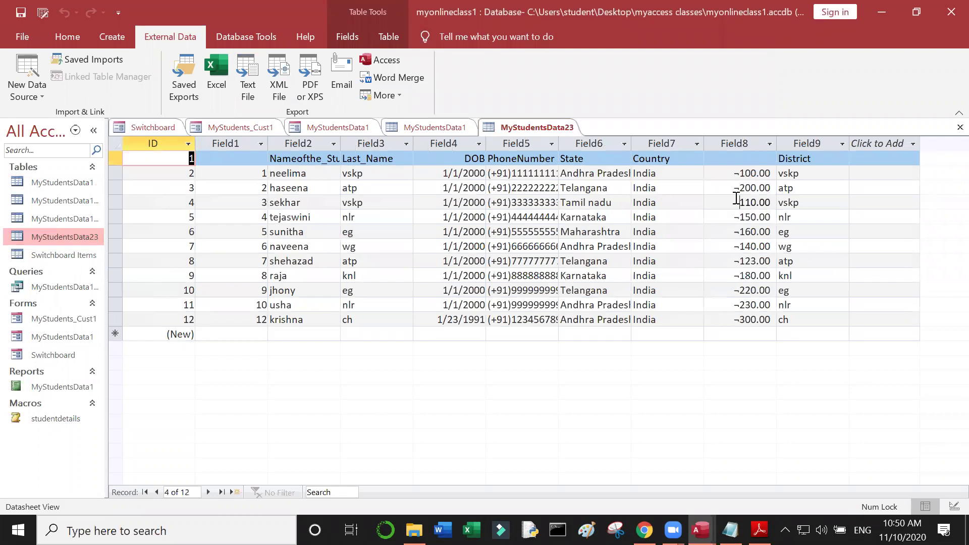
click(736, 202)
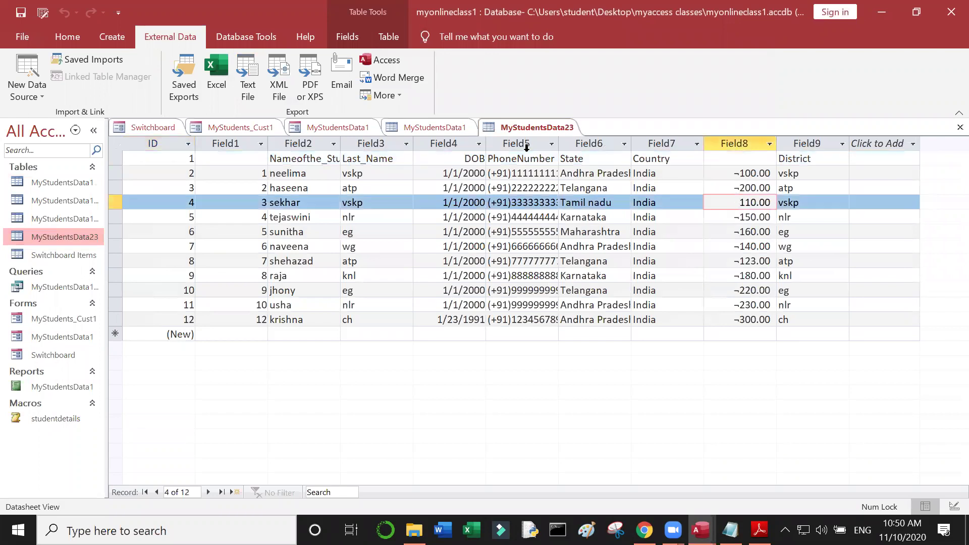
click(641, 188)
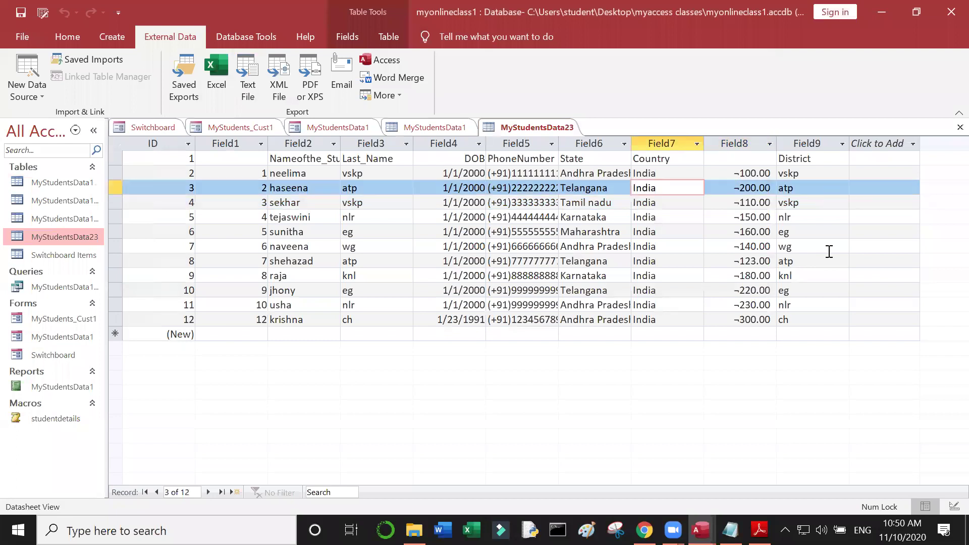
click(802, 177)
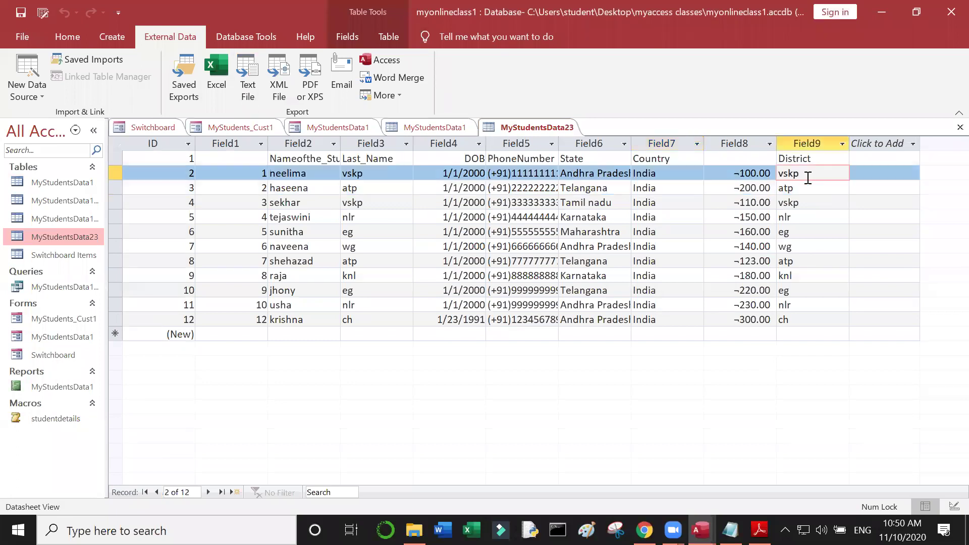
click(795, 231)
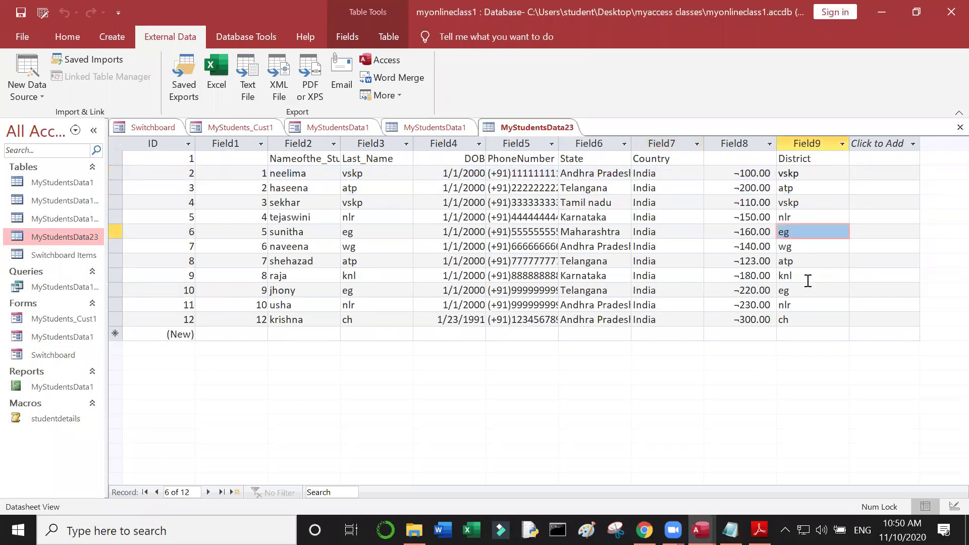
click(808, 281)
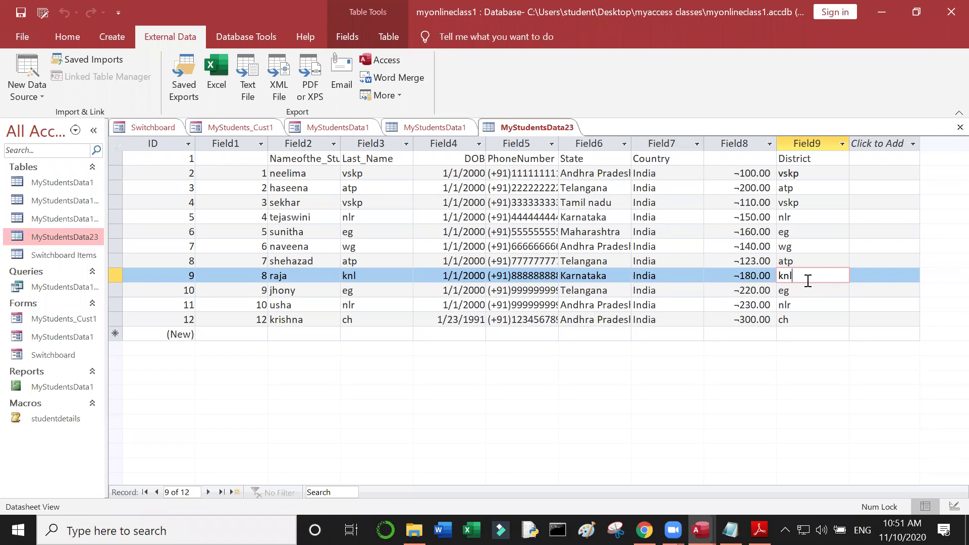
Run the existing studentdetails macro once, then delete it from the database.
double_click(66, 418)
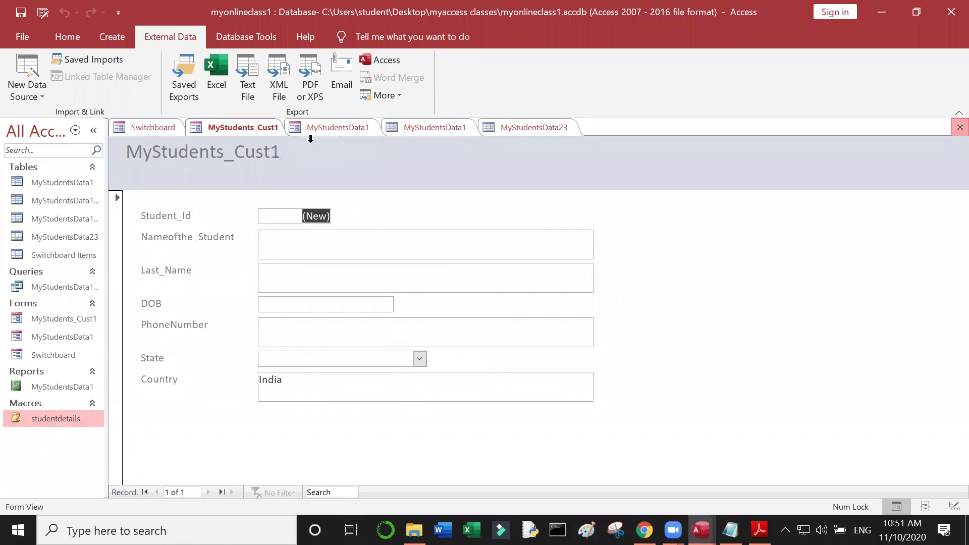
double_click(54, 418)
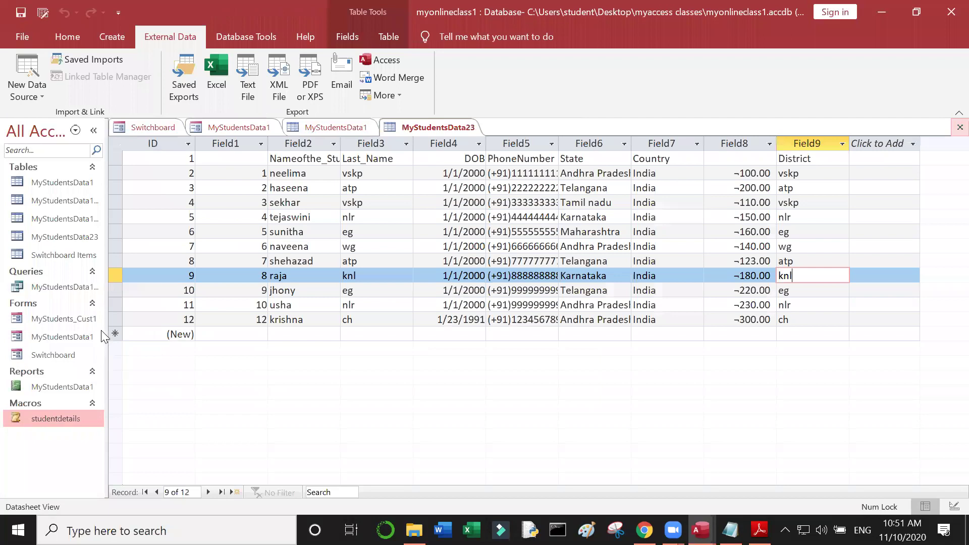
key(Delete)
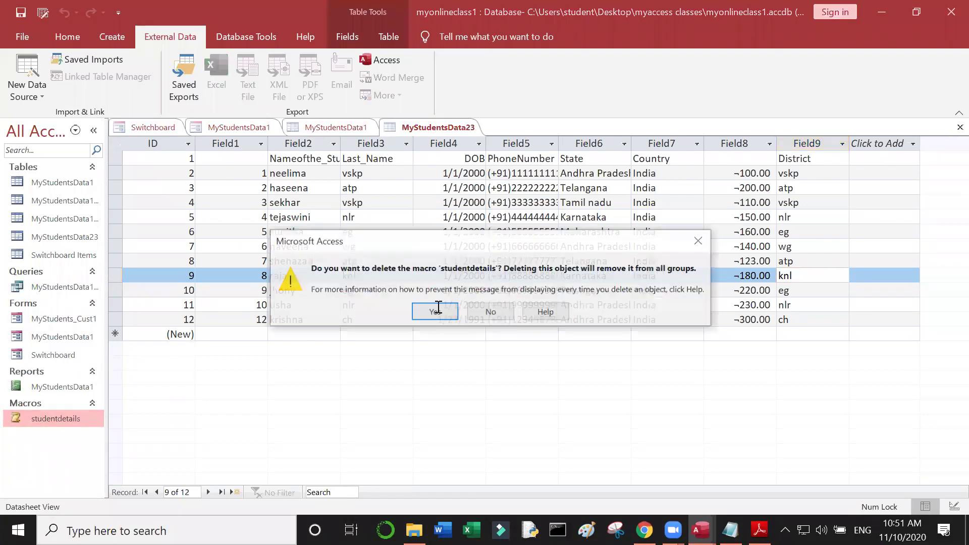
click(435, 309)
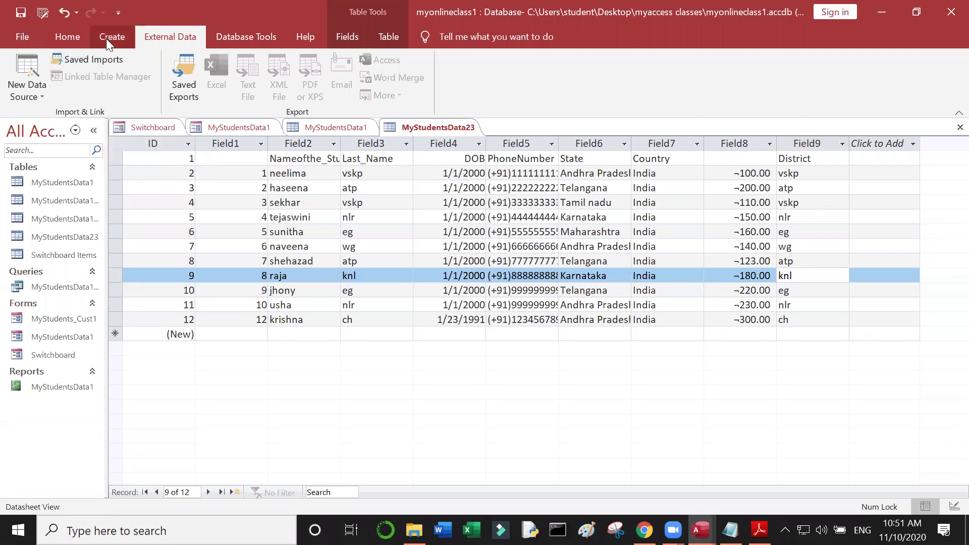
Create a new macro and add an OpenForm action to it.
click(107, 38)
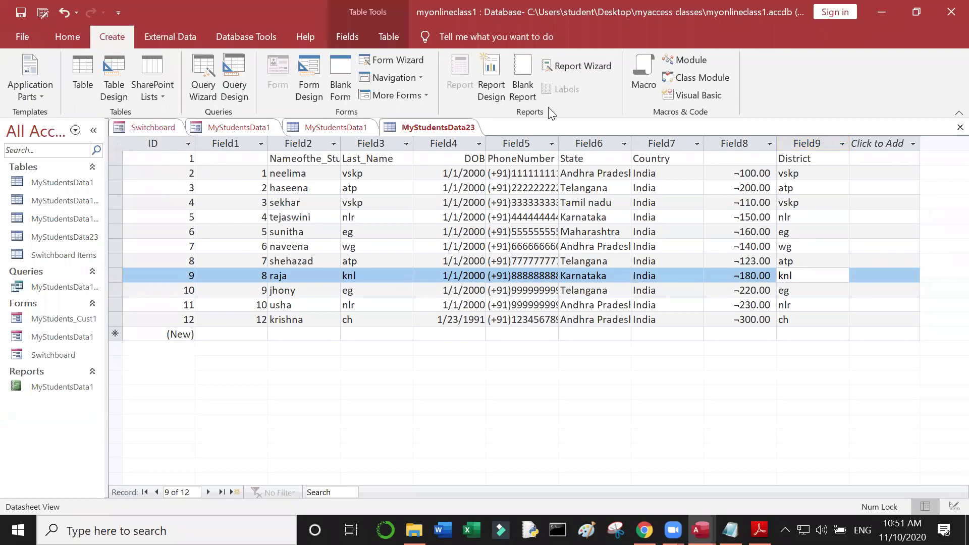
click(648, 87)
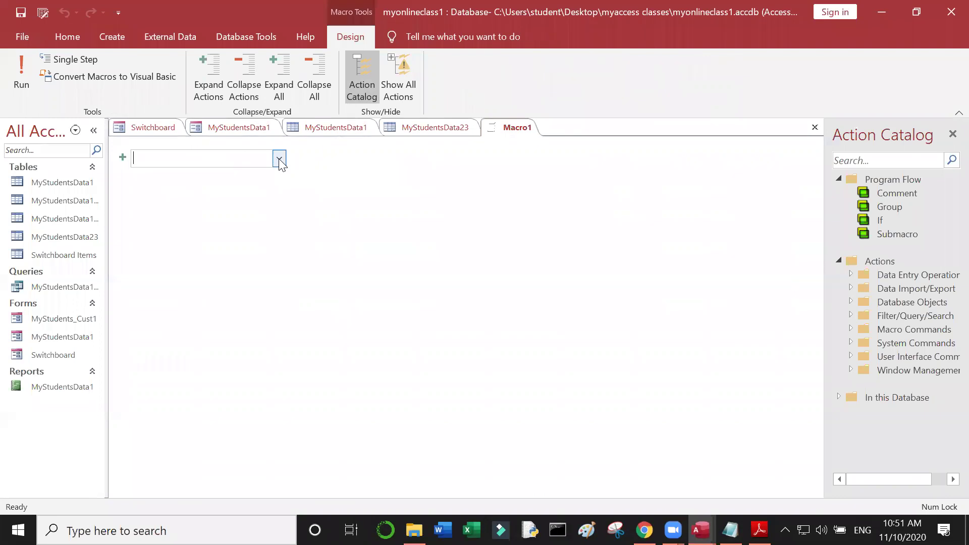
click(279, 160)
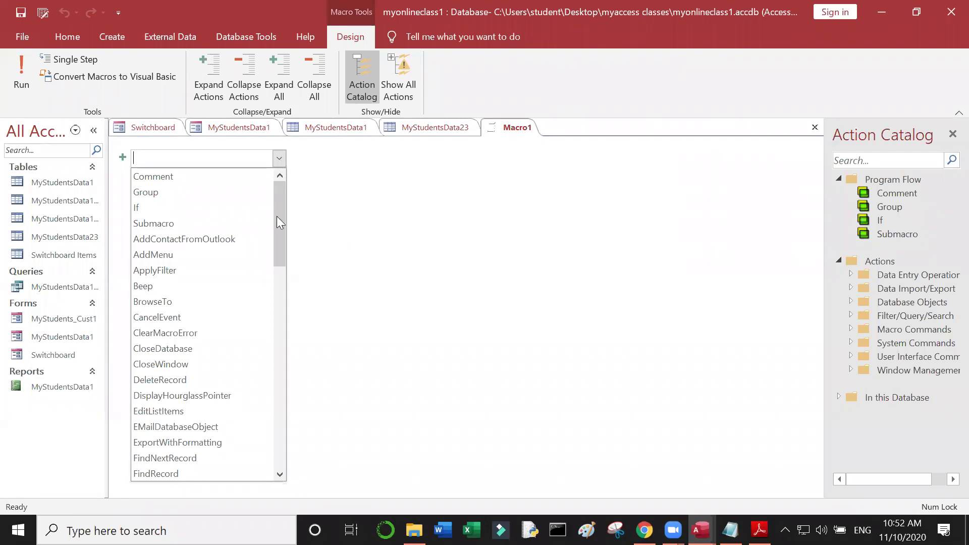
drag(278, 222, 278, 222)
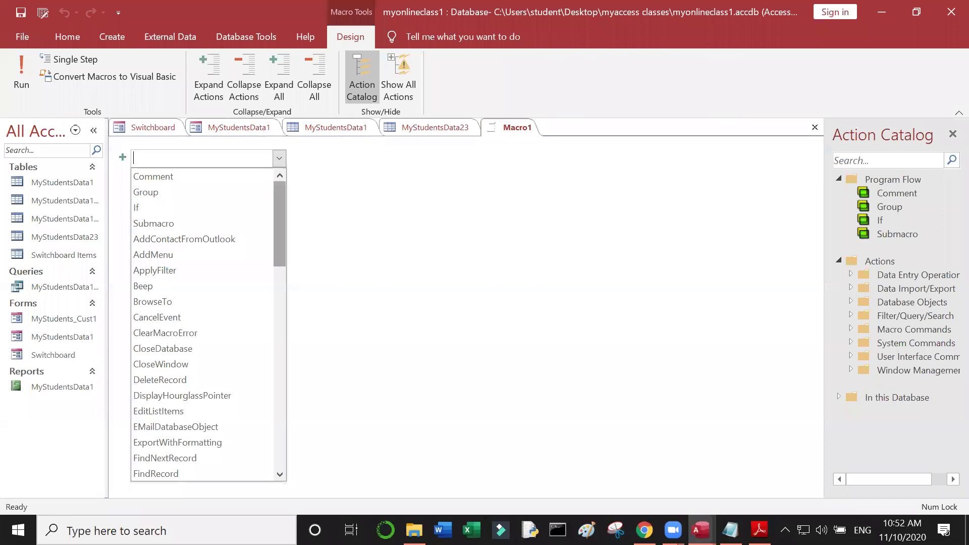
text(op)
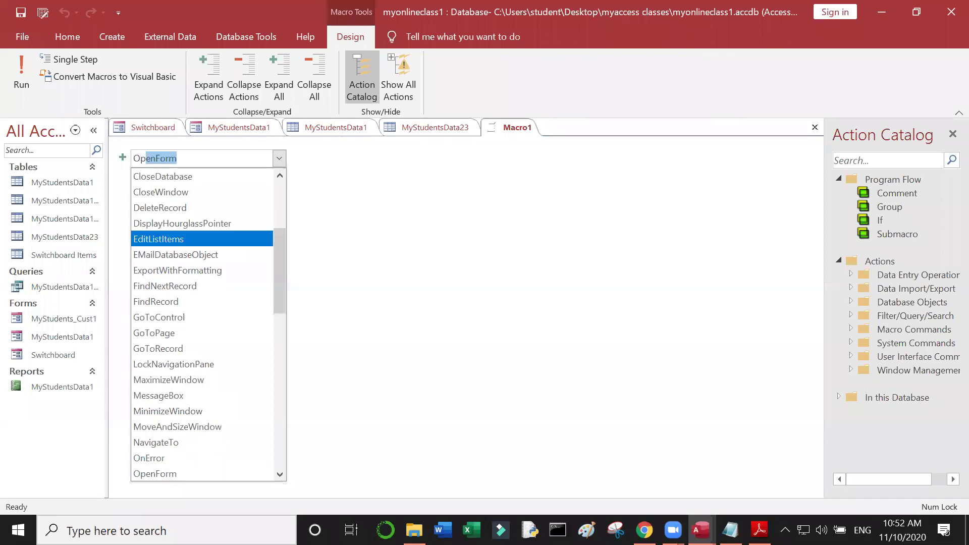
click(161, 473)
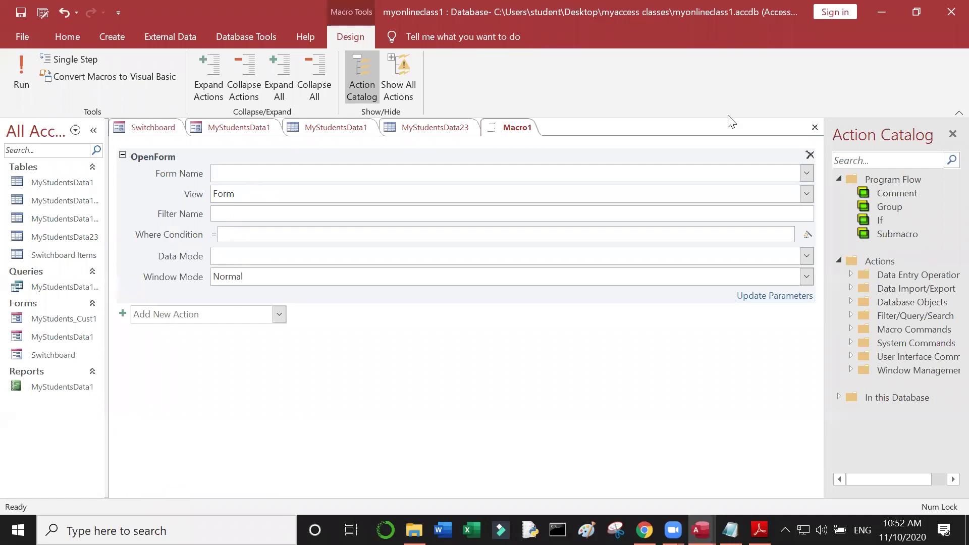
Set the OpenForm action to open MyStudents_Cust1 in Edit data mode, keeping Form view and the Normal window mode.
click(806, 174)
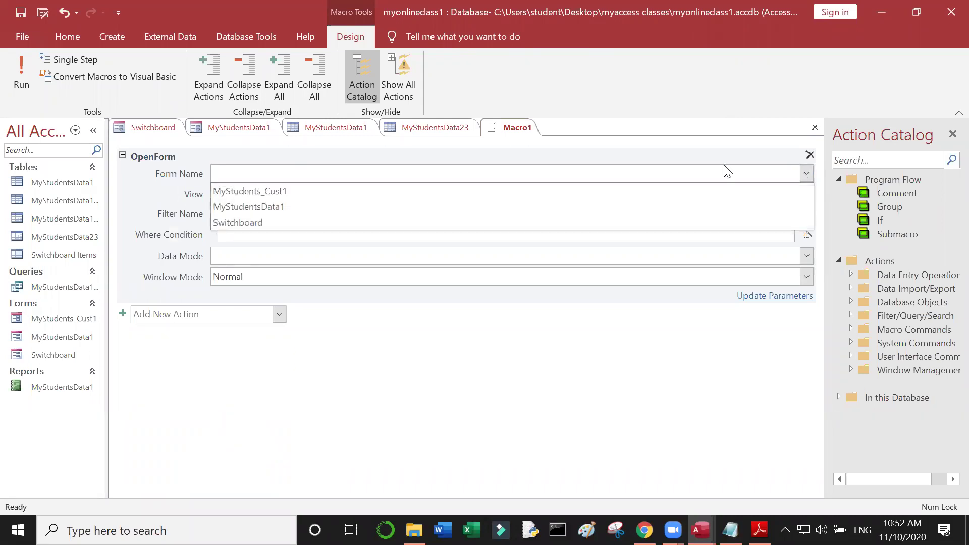
click(296, 195)
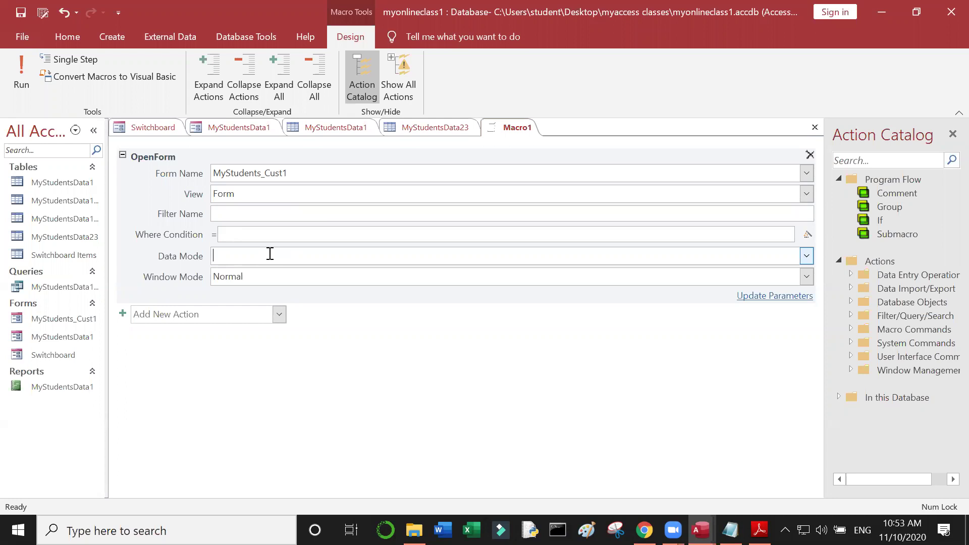
click(808, 256)
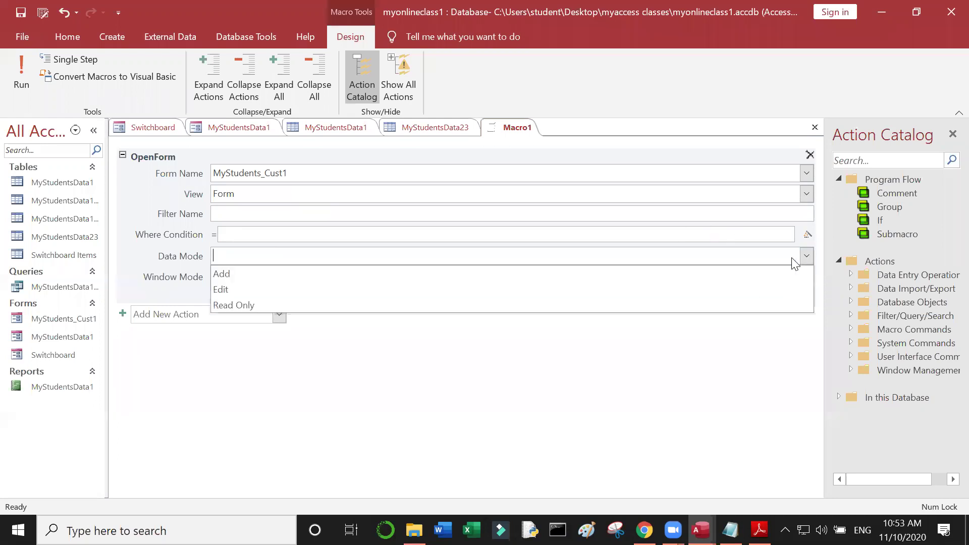
click(301, 289)
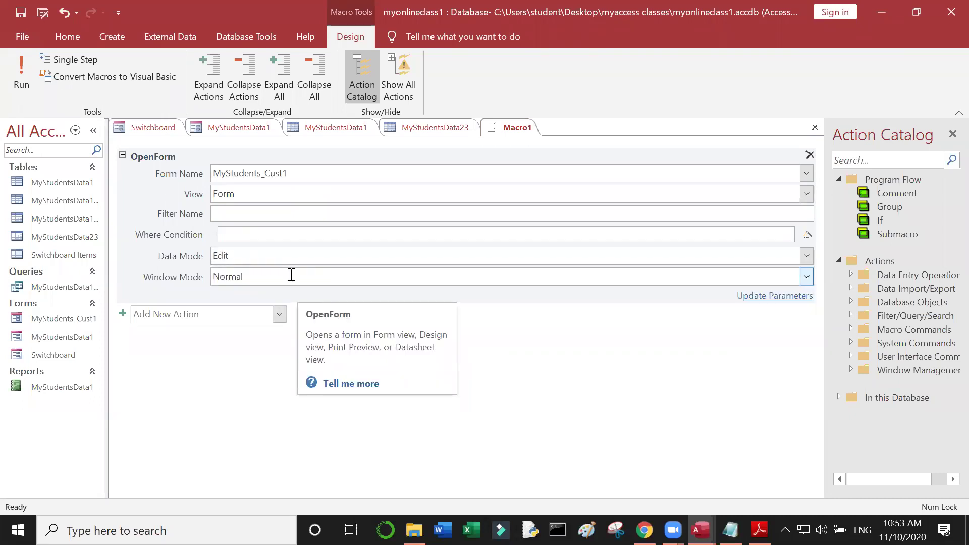
click(291, 274)
click(291, 275)
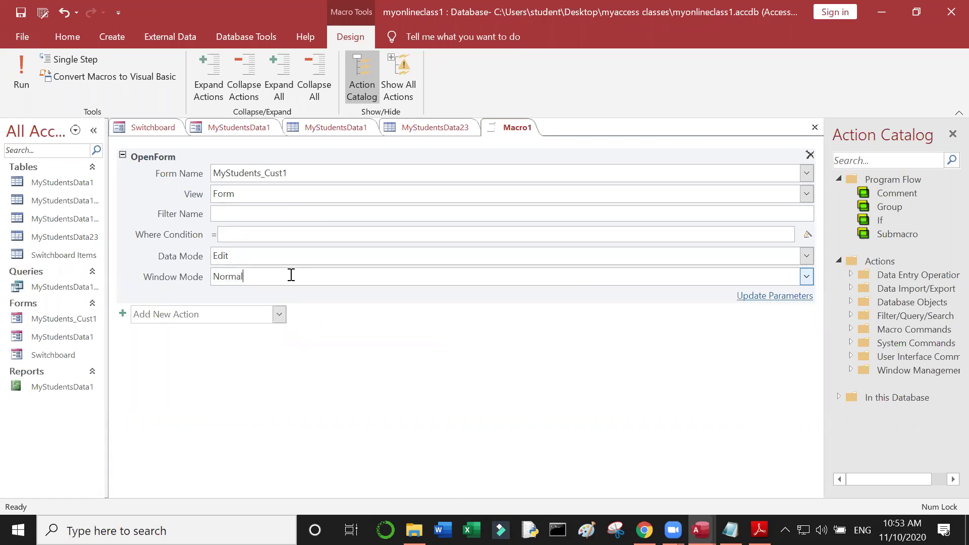
click(245, 320)
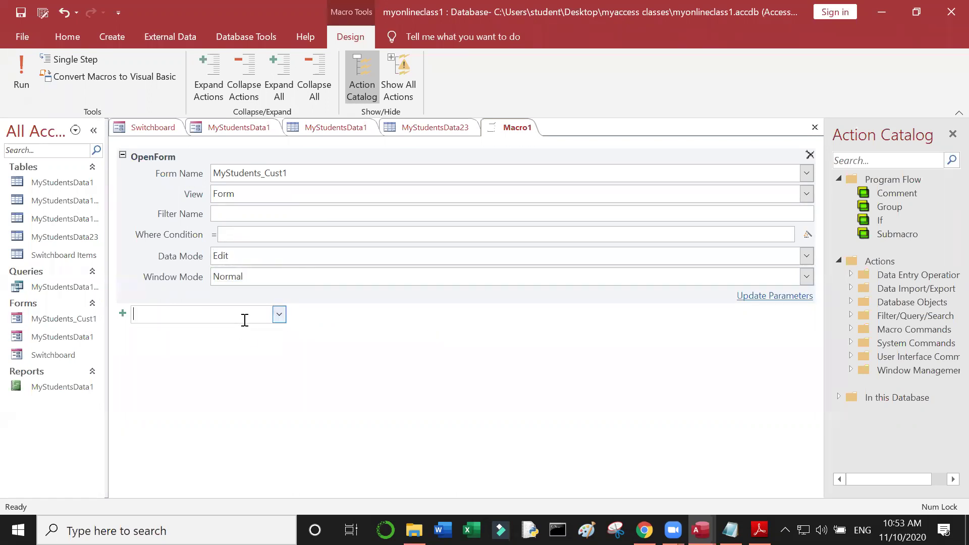
click(270, 383)
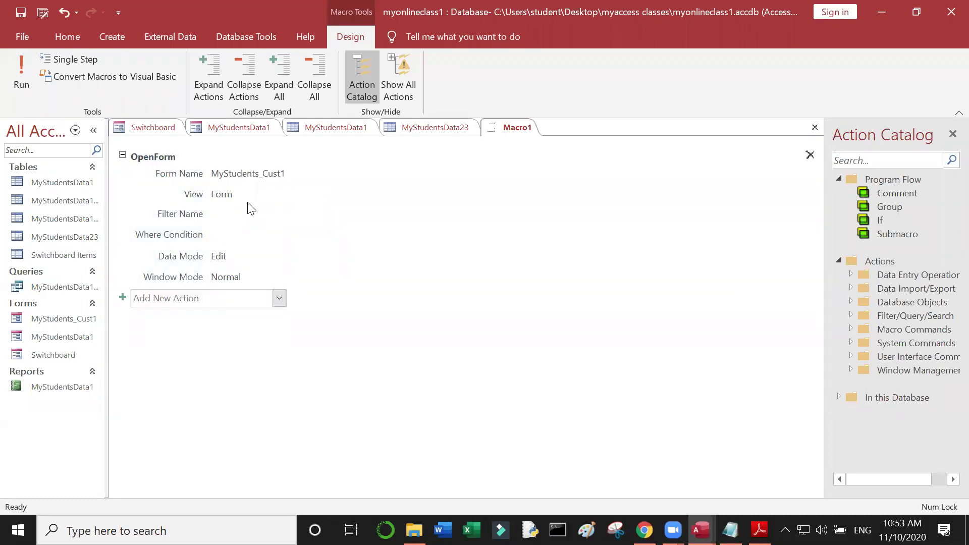
Run the macro, saving it as mymacroshortcut, and close the MyStudents_Cust1 form it opens.
click(21, 76)
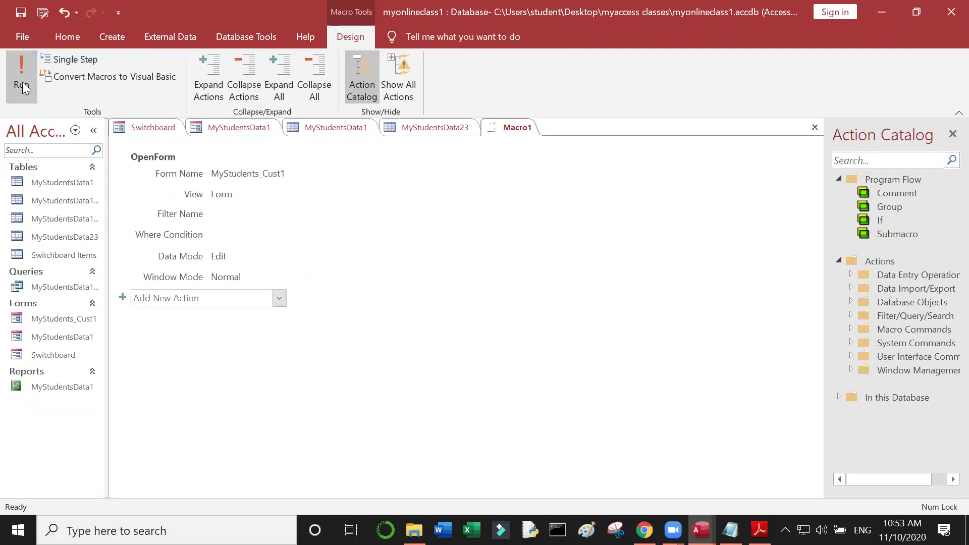
click(465, 323)
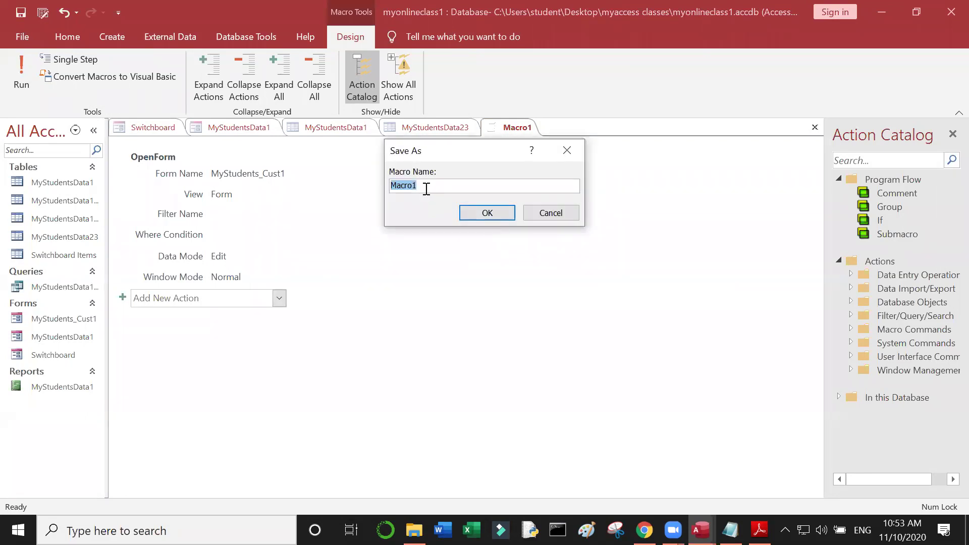
text(mymacroshortcut)
click(469, 215)
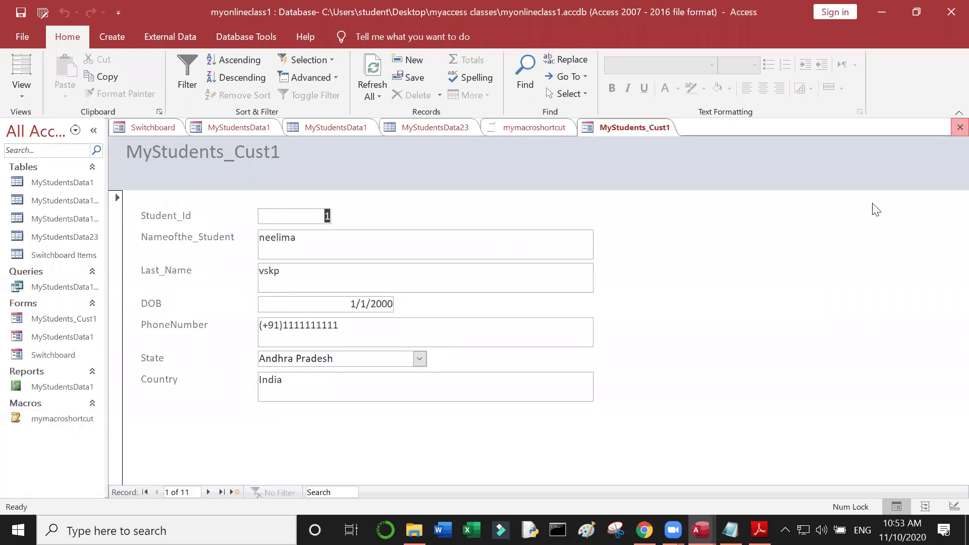
click(960, 128)
click(949, 132)
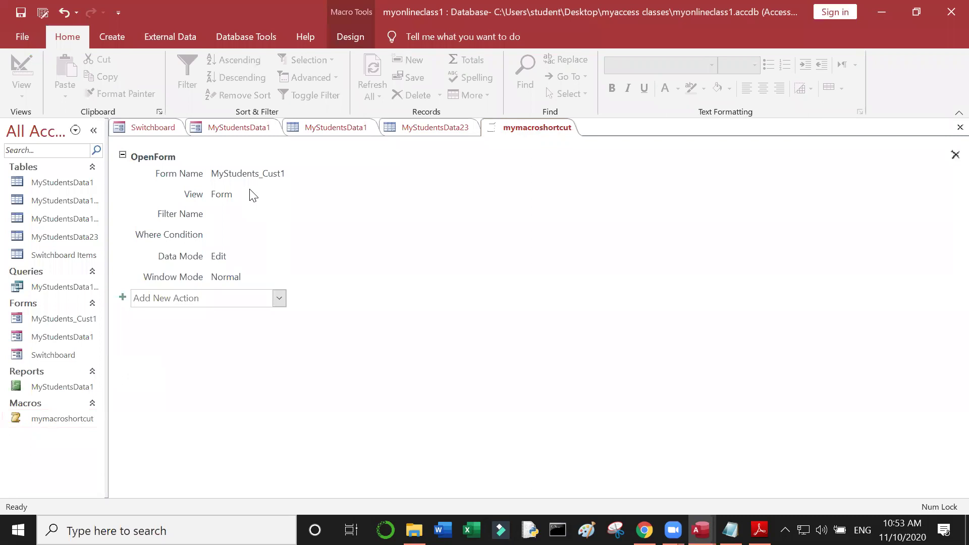
Set the Data Mode of the OpenForm action in mymacroshortcut to Add.
click(46, 418)
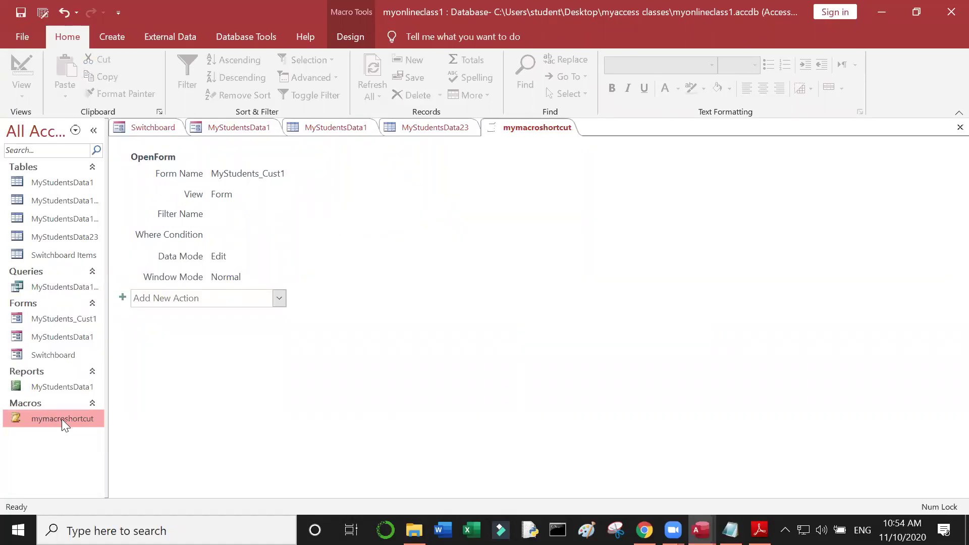
click(434, 129)
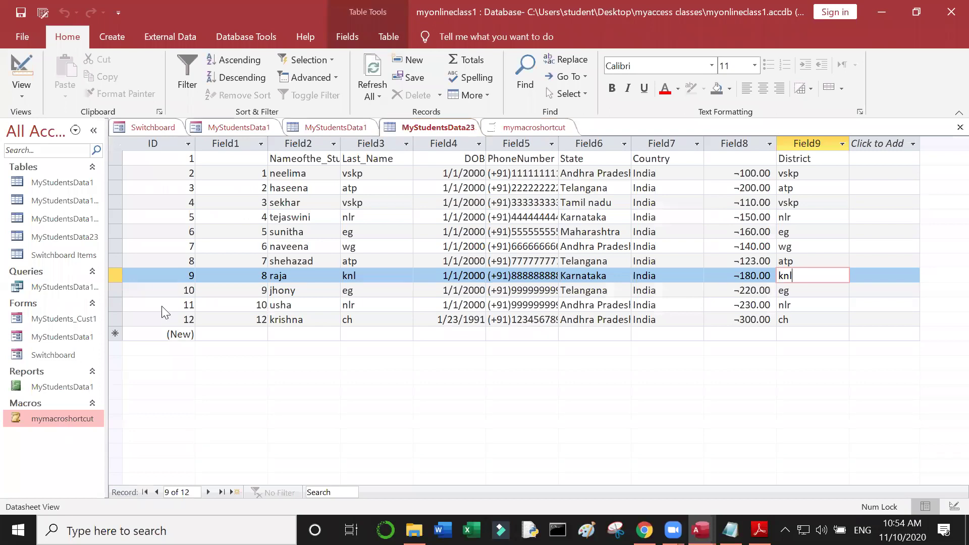
key(ctrl+F6)
key(ctrl+F6)
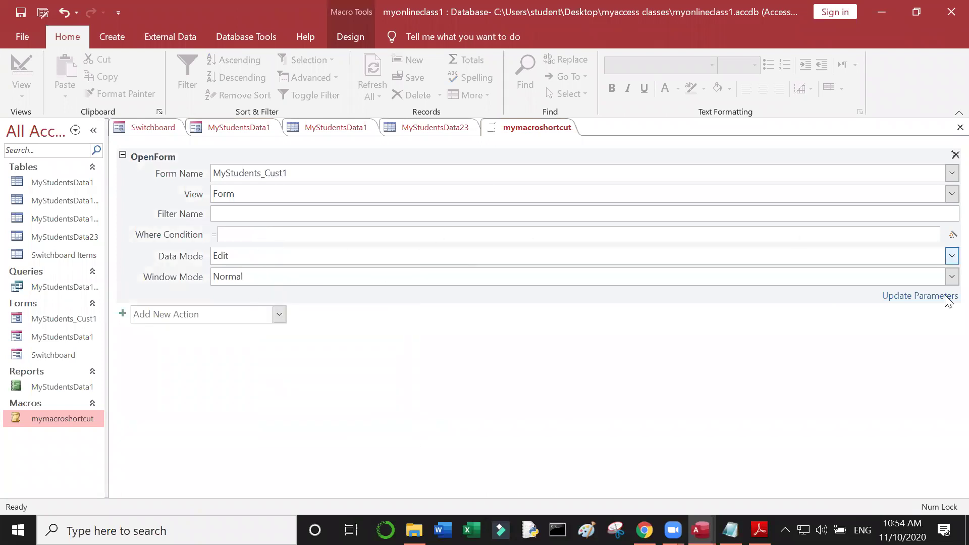
click(952, 256)
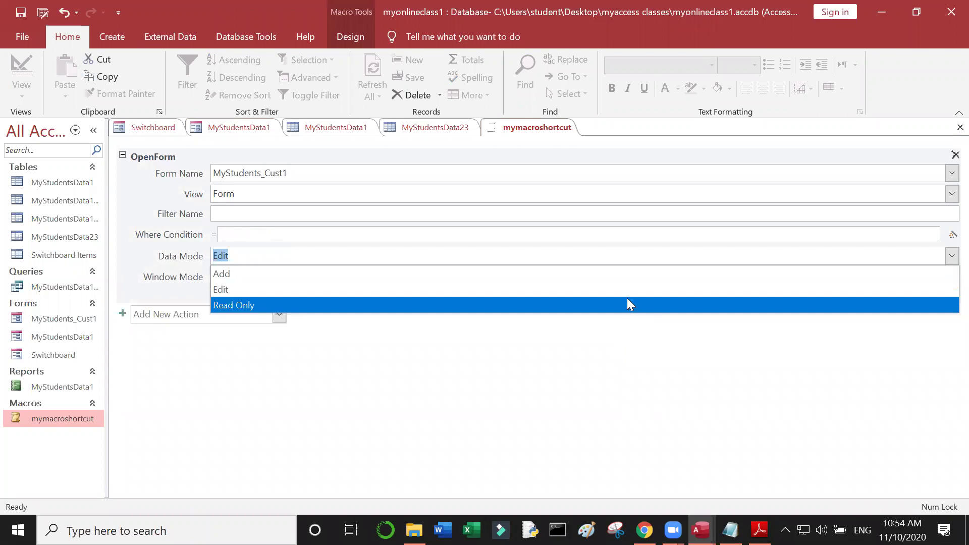
click(378, 372)
click(67, 419)
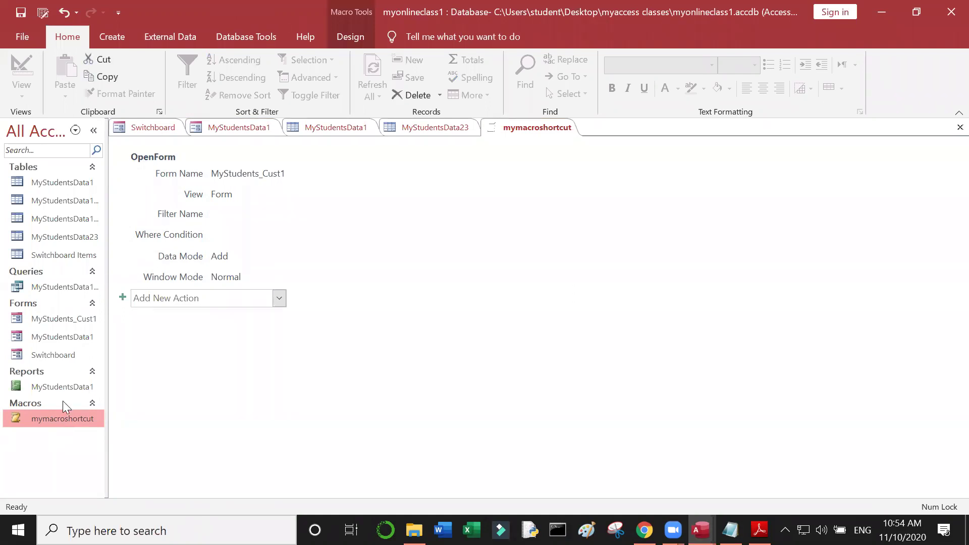
Open the MyStudents_Cust1 form, return to mymacroshortcut and add a PrintPreview command below the OpenForm action.
double_click(80, 322)
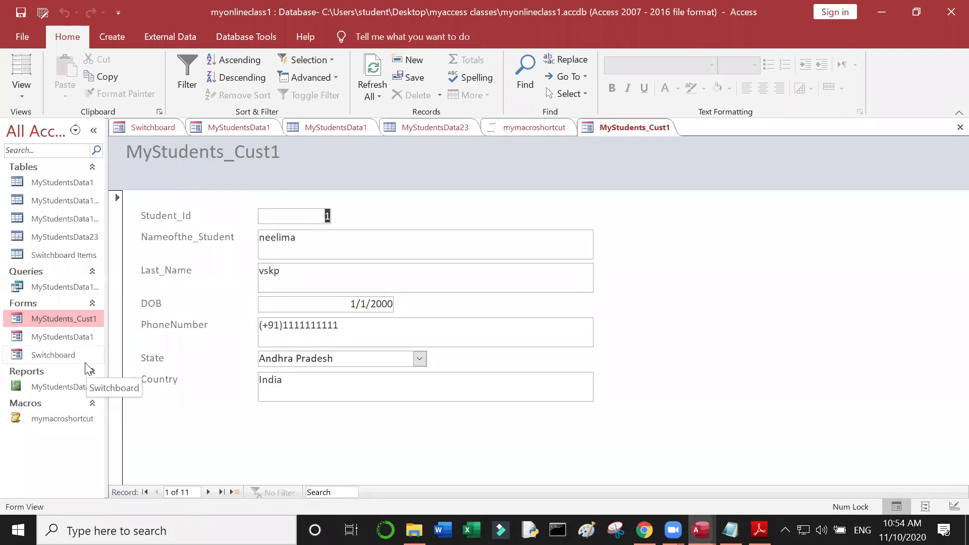
double_click(68, 418)
click(224, 297)
text(Op)
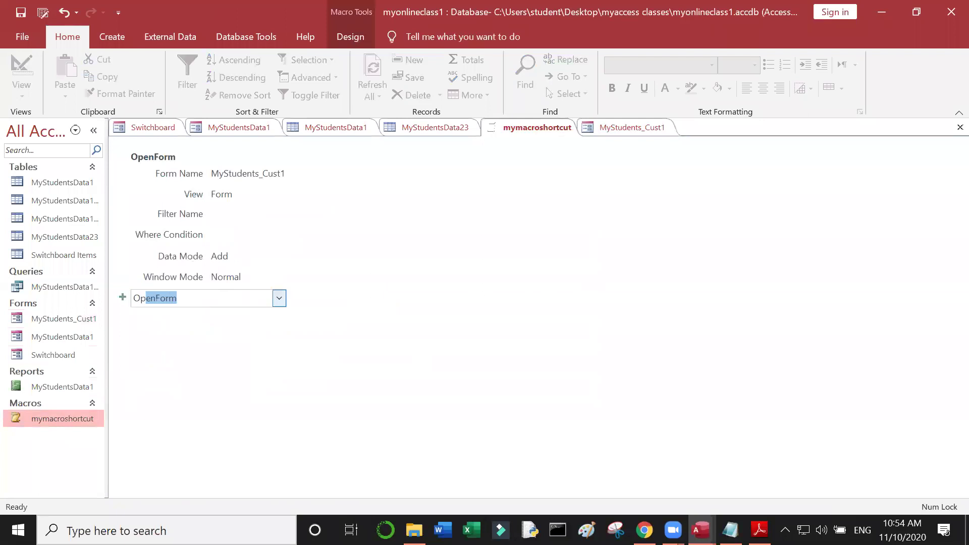
key(BackSpace)
key(BackSpace)
key(BackSpace)
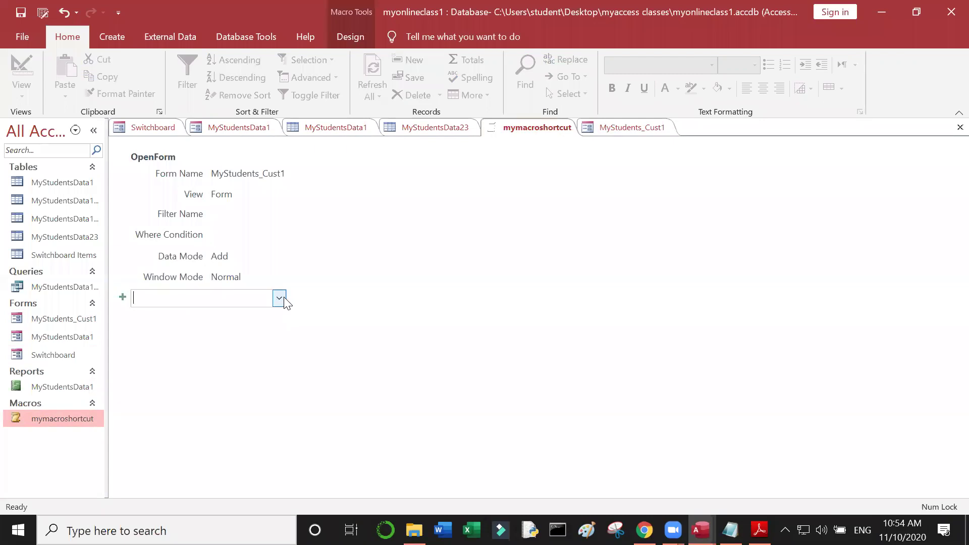
click(279, 299)
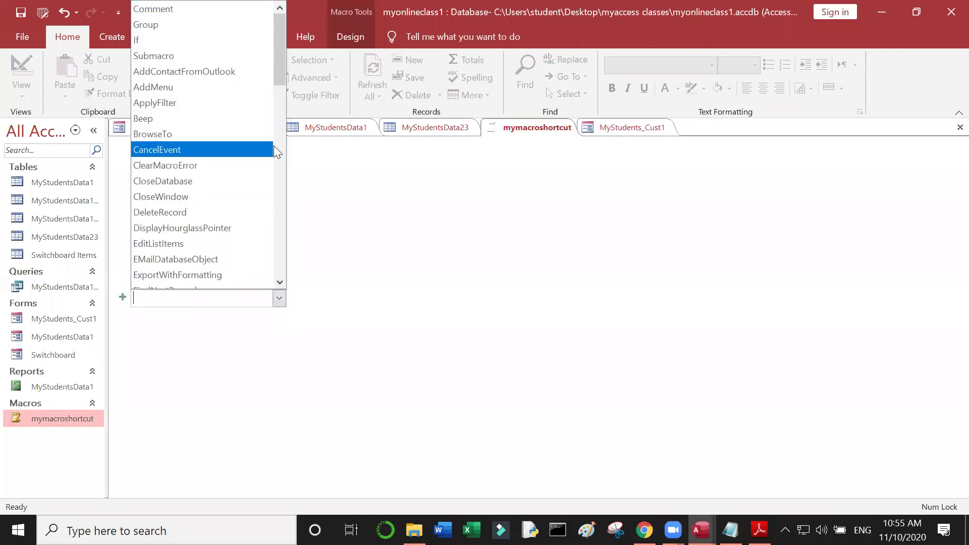
drag(281, 69, 276, 125)
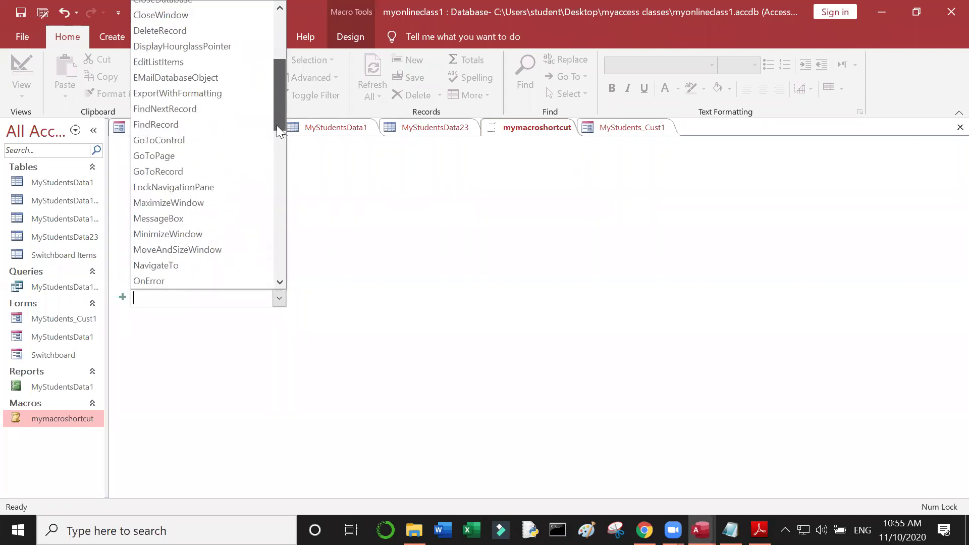
drag(277, 163, 270, 247)
drag(277, 213, 277, 171)
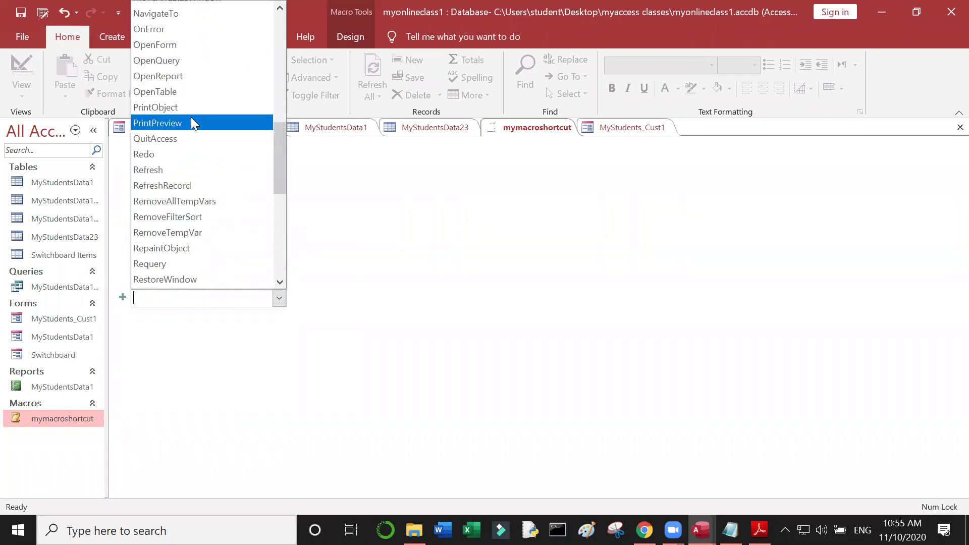
click(191, 121)
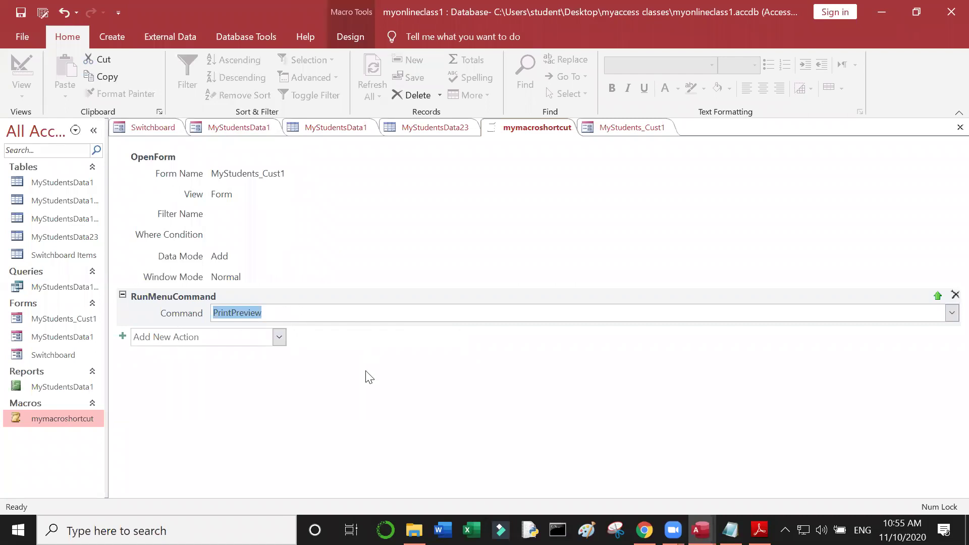
click(364, 343)
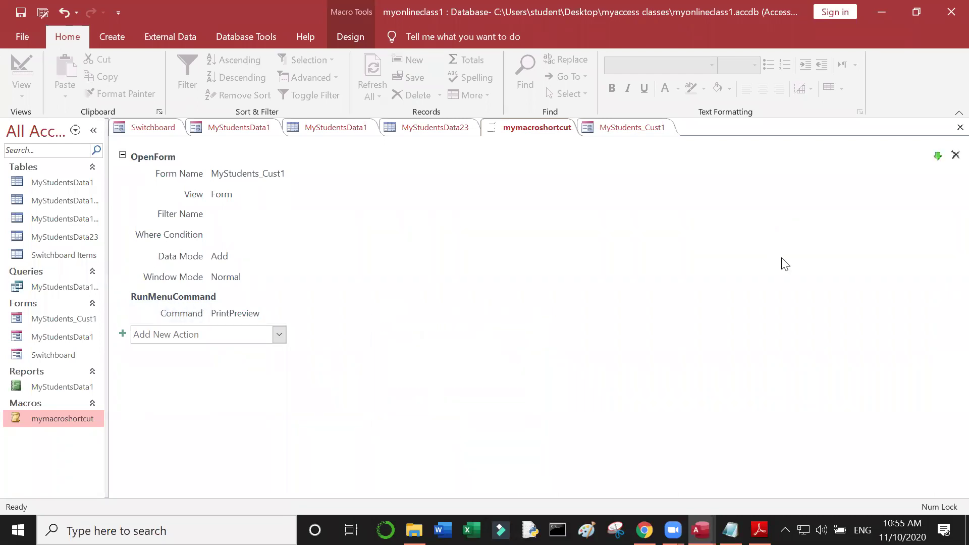
Move the OpenForm action below the PrintPreview command and restore the original action order.
click(938, 156)
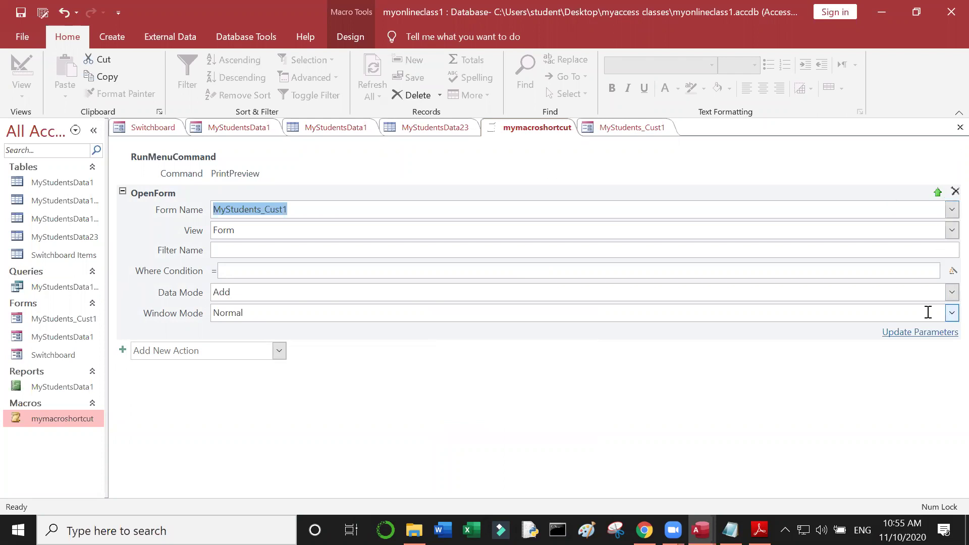
click(918, 336)
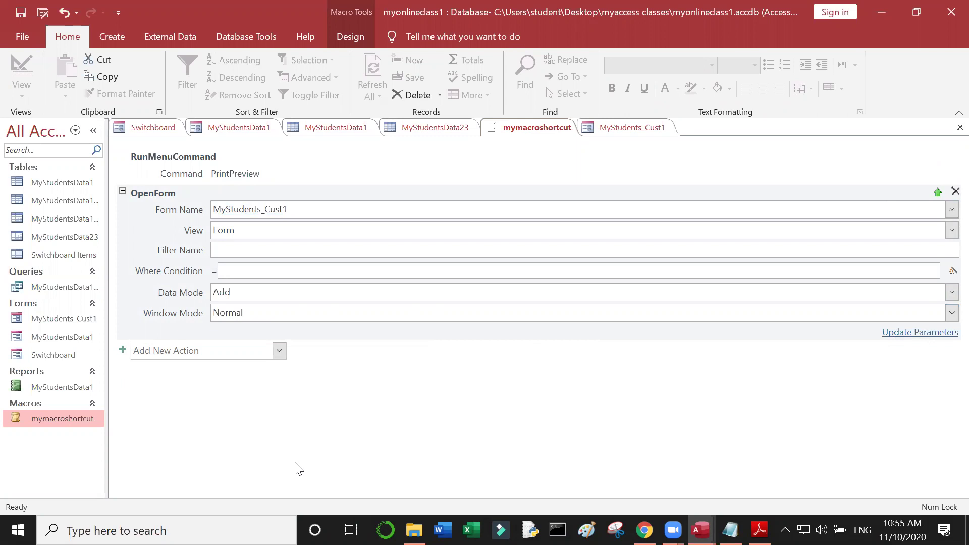
click(20, 423)
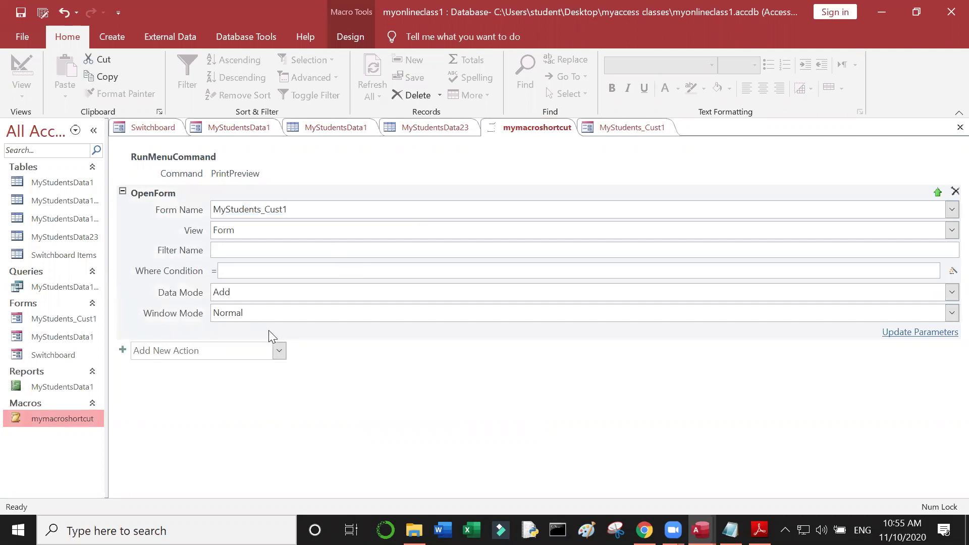
click(251, 173)
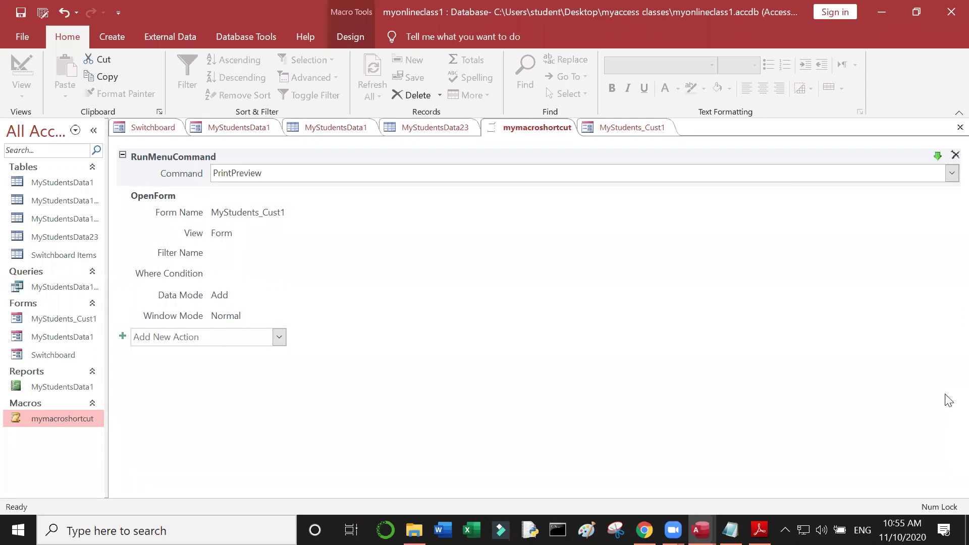
key(ctrl+Down)
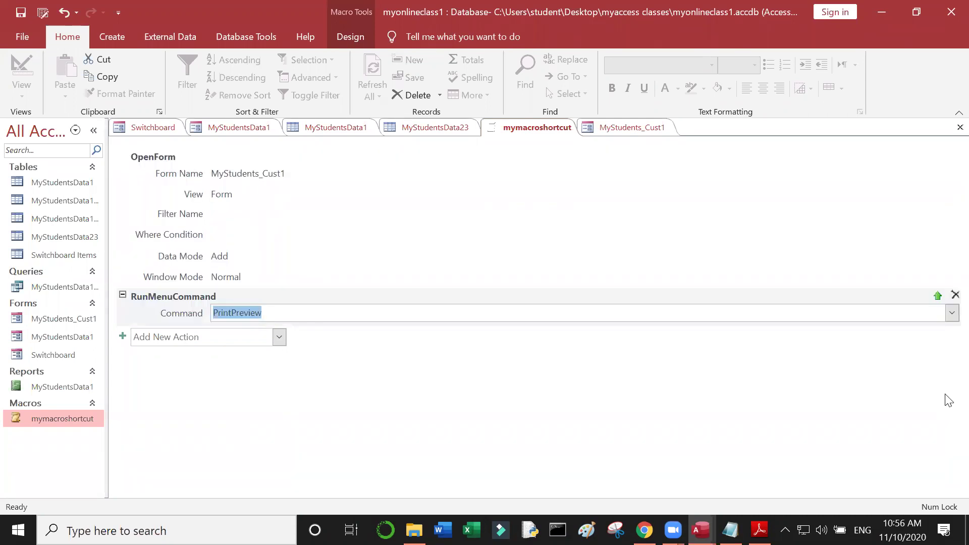
Set the OpenForm action to open the MyStudentsData1 form in Edit data mode and collapse its arguments.
click(632, 177)
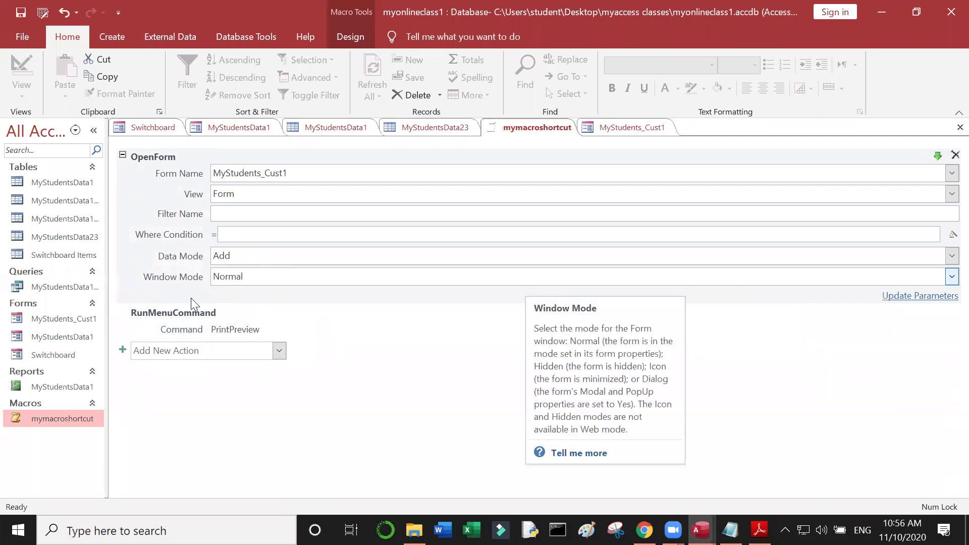
click(236, 236)
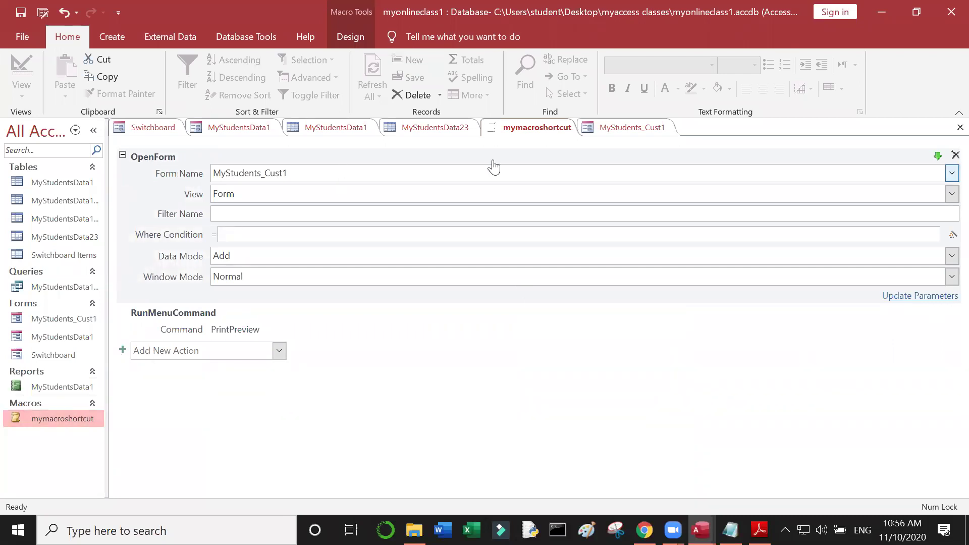
click(951, 174)
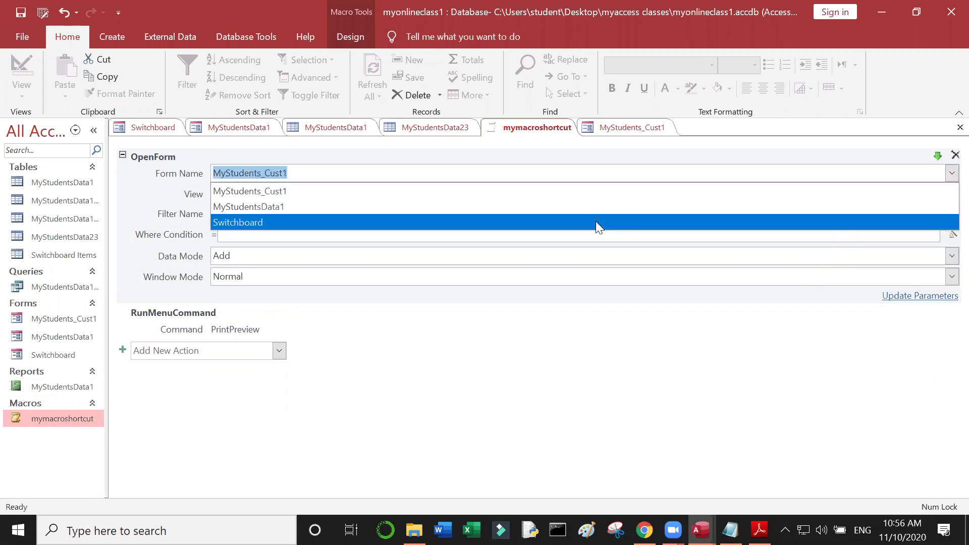
click(519, 207)
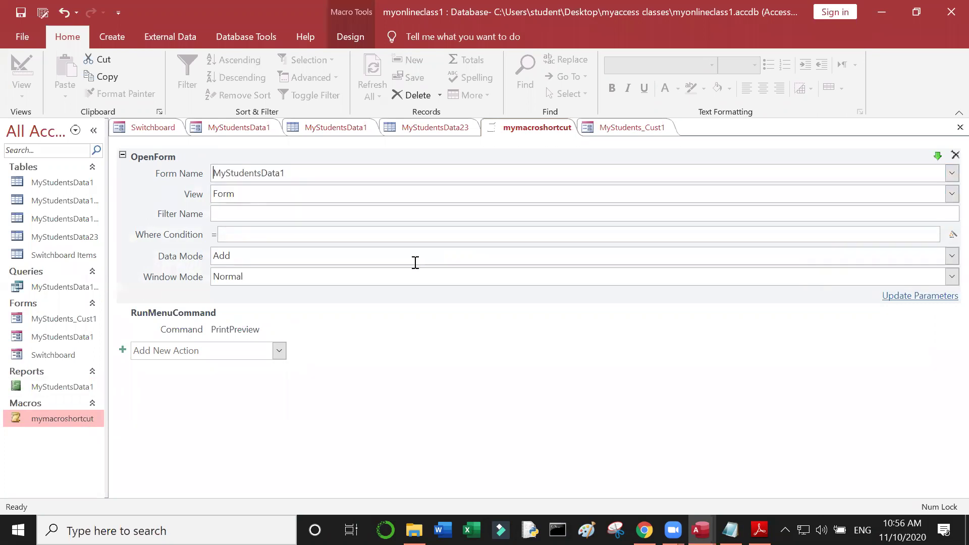
click(525, 252)
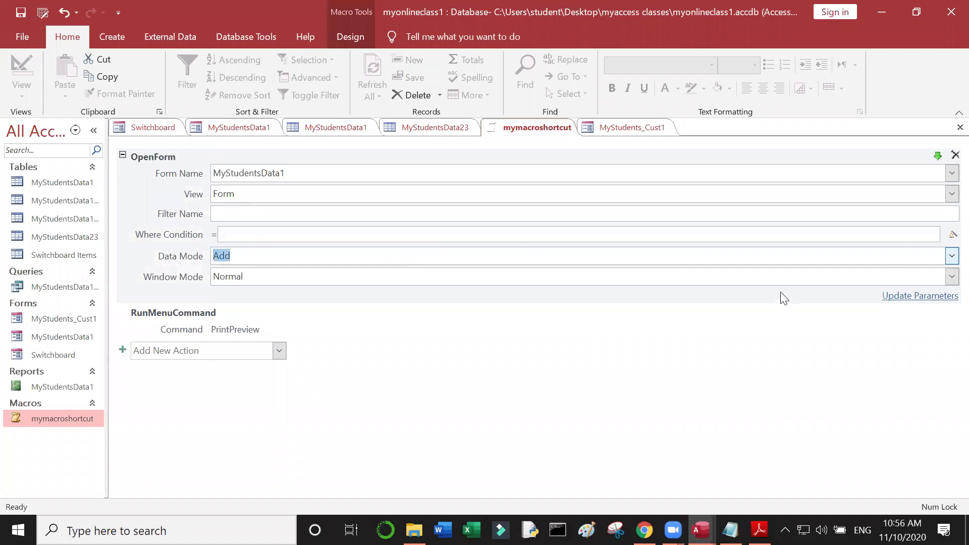
key(Down)
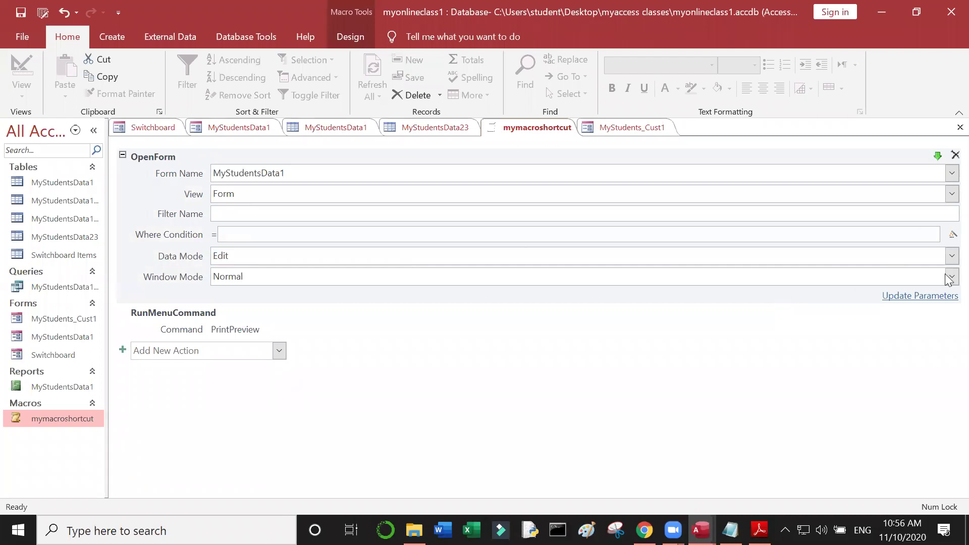
click(930, 300)
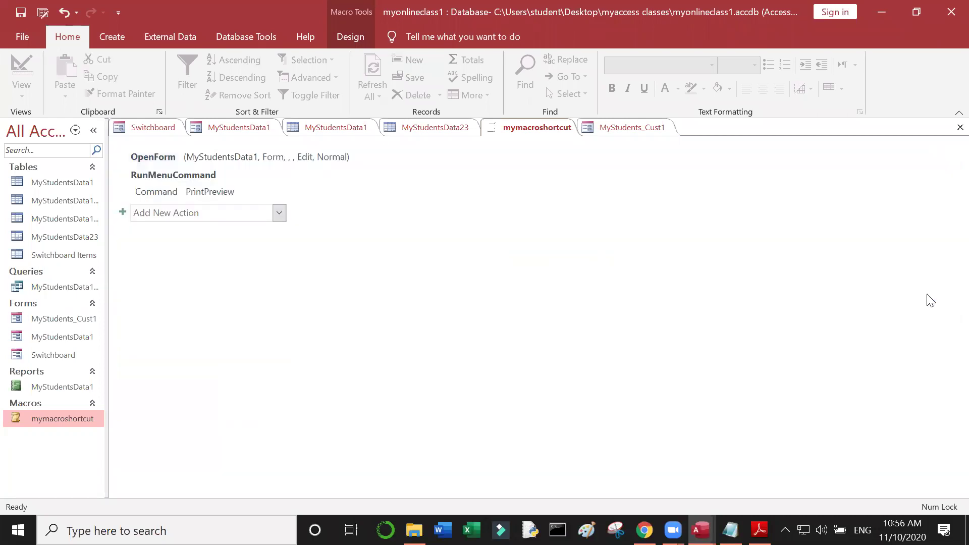
Close the mymacroshortcut macro, saving the changes to its design.
mouse_move(318, 178)
click(550, 129)
click(949, 130)
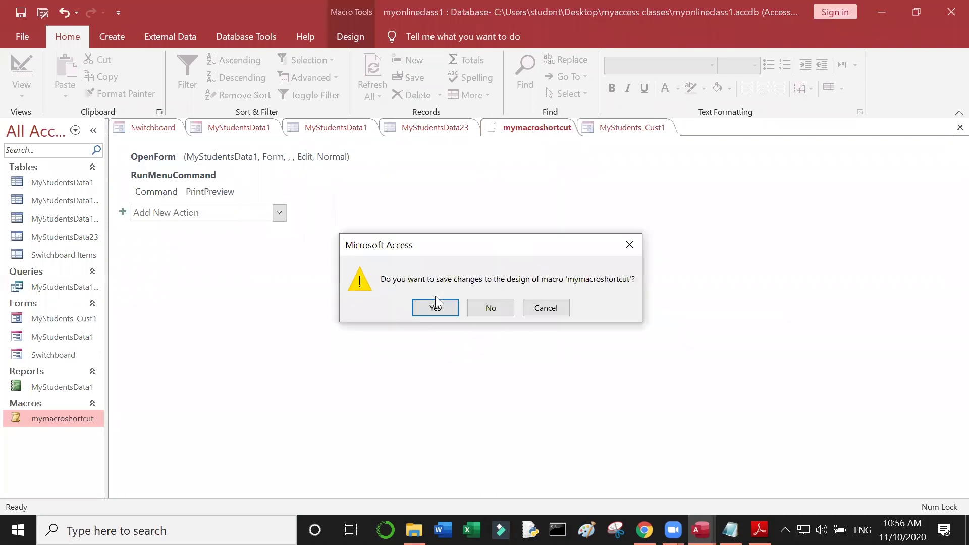
click(437, 308)
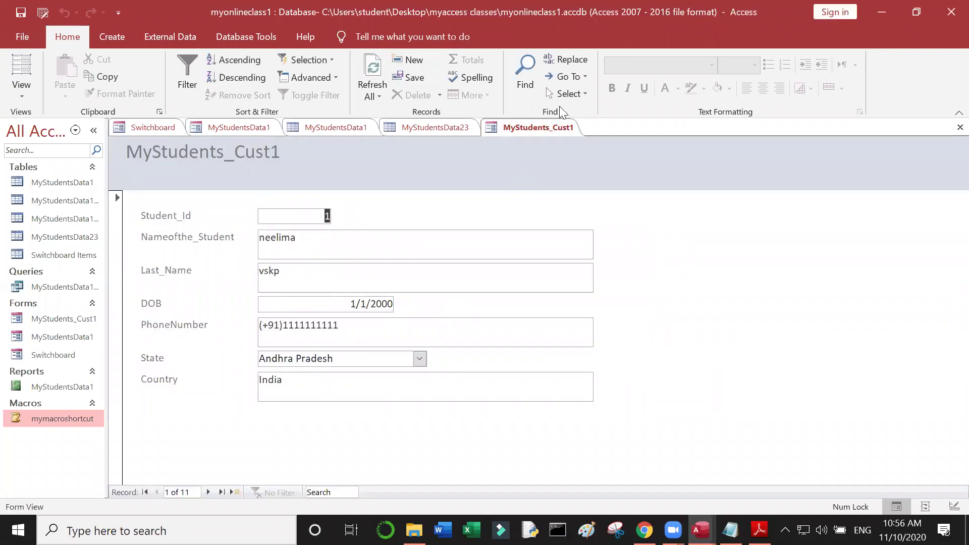
Run mymacroshortcut, accept the page width notice to preview the MyStudentsData1 form, and close the print preview.
click(60, 422)
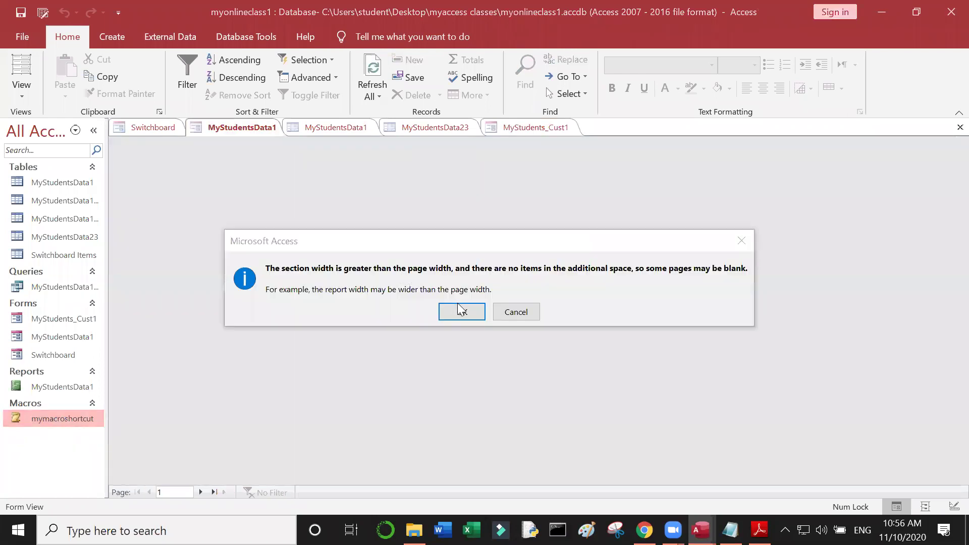
click(462, 312)
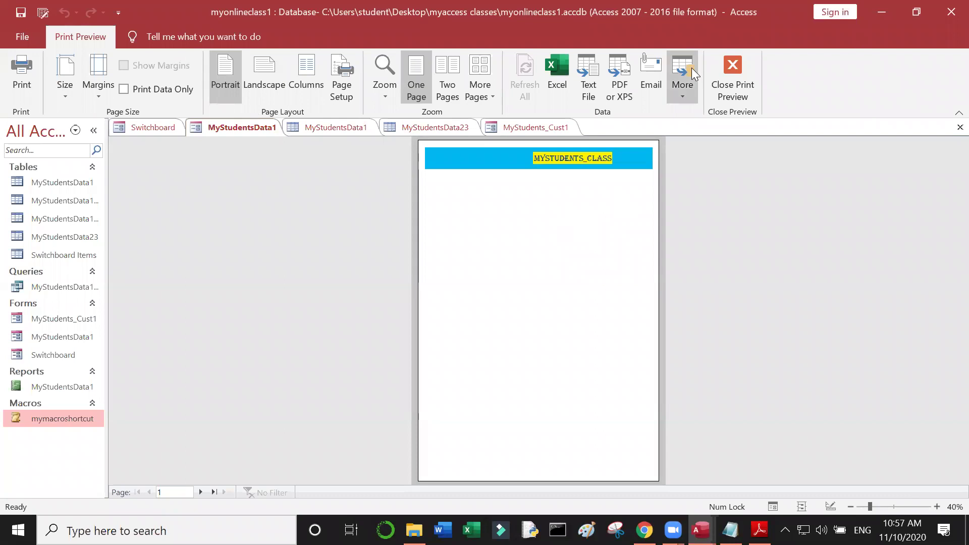
click(718, 74)
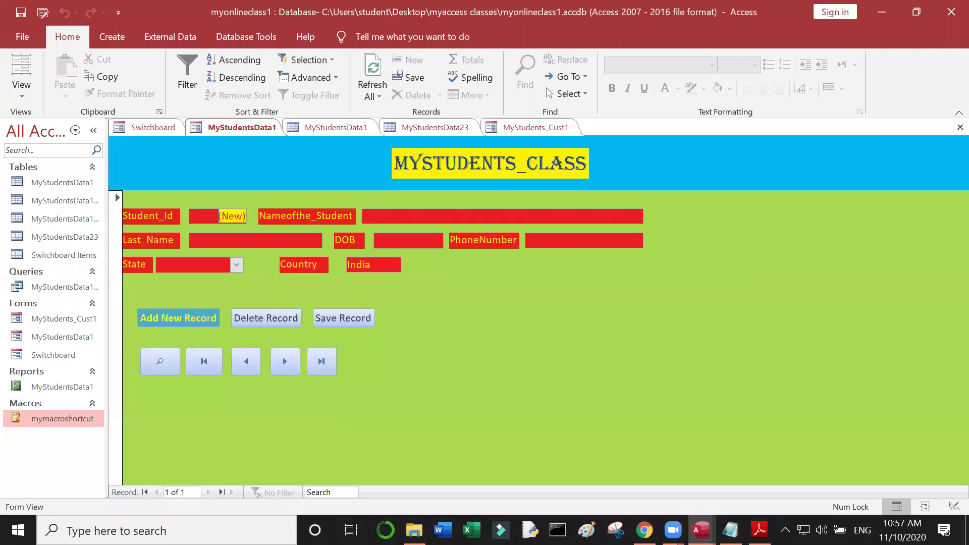
mouse_move(673, 530)
click(725, 488)
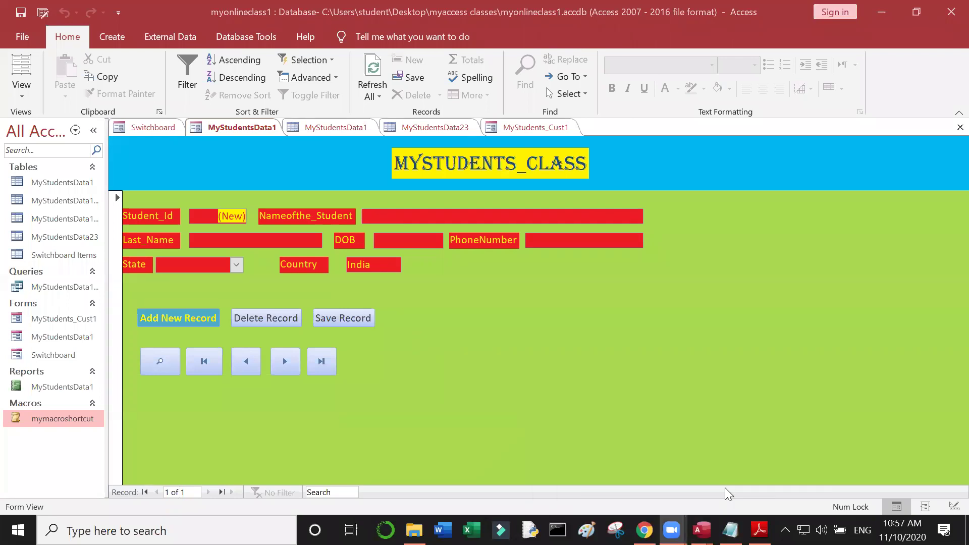